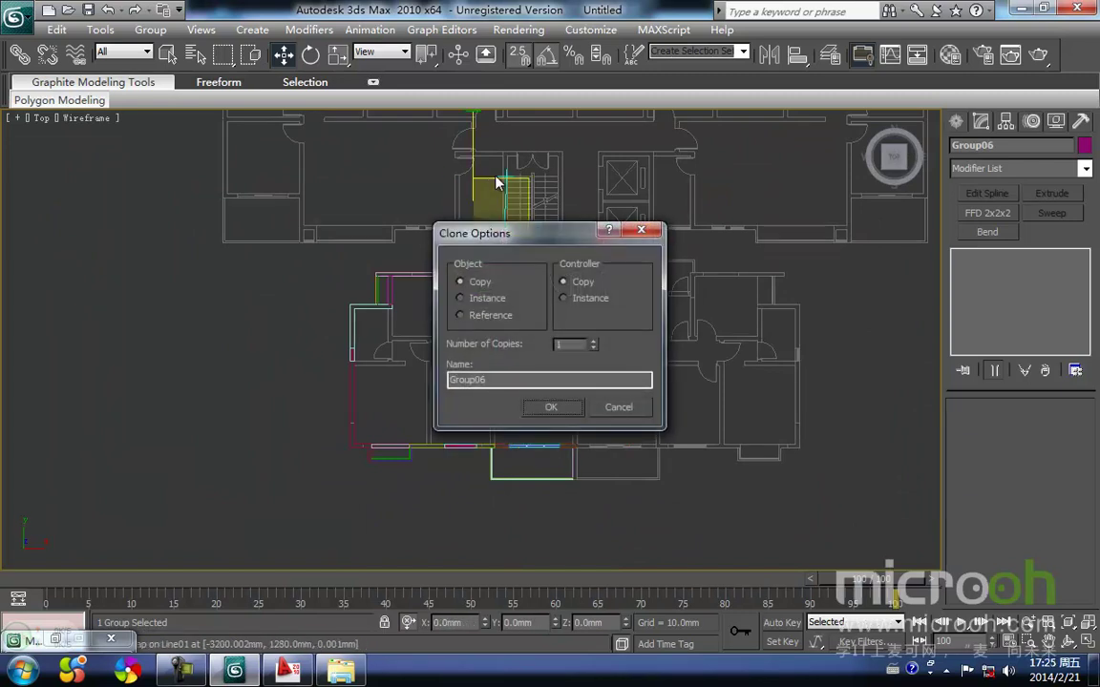
Clone the window group as a copy and snap it against the end of the wall below the staircase.
{"action": "key", "text": "Return"}
{"action": "scroll", "coordinate": [496, 277], "scroll_direction": "up", "scroll_amount": 6}
{"action": "left_click_drag", "start_coordinate": [532, 317], "coordinate": [497, 261]}
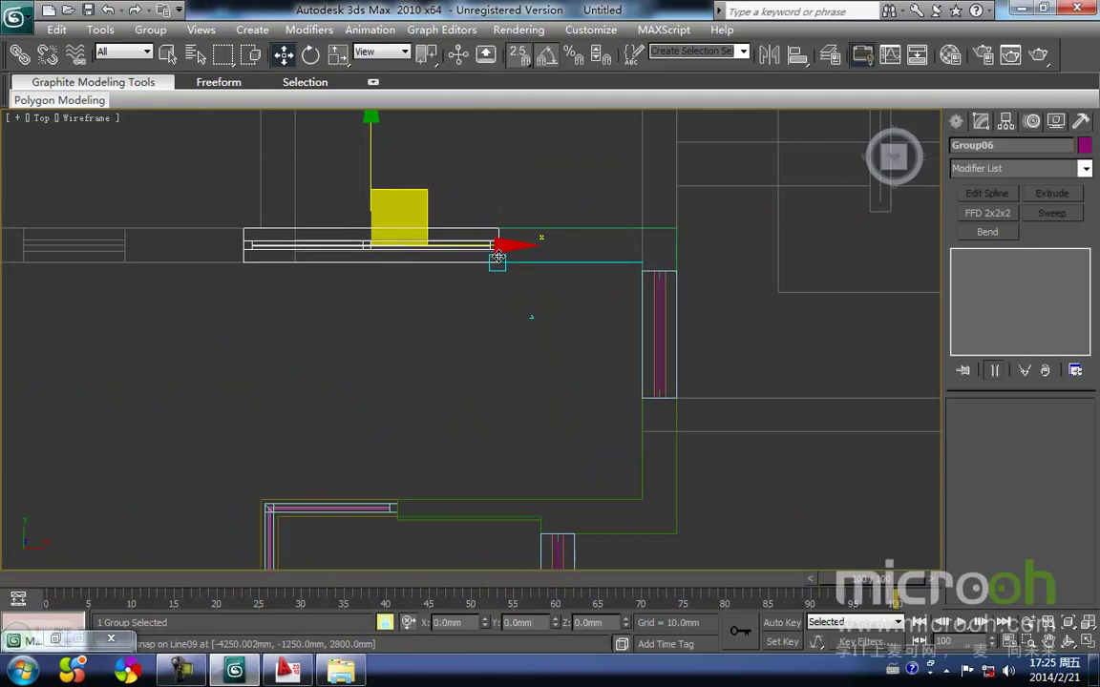
Add an Edit Mesh modifier to the copied window group and switch to vertex editing.
{"action": "left_click", "coordinate": [957, 122]}
{"action": "left_click", "coordinate": [1090, 179]}
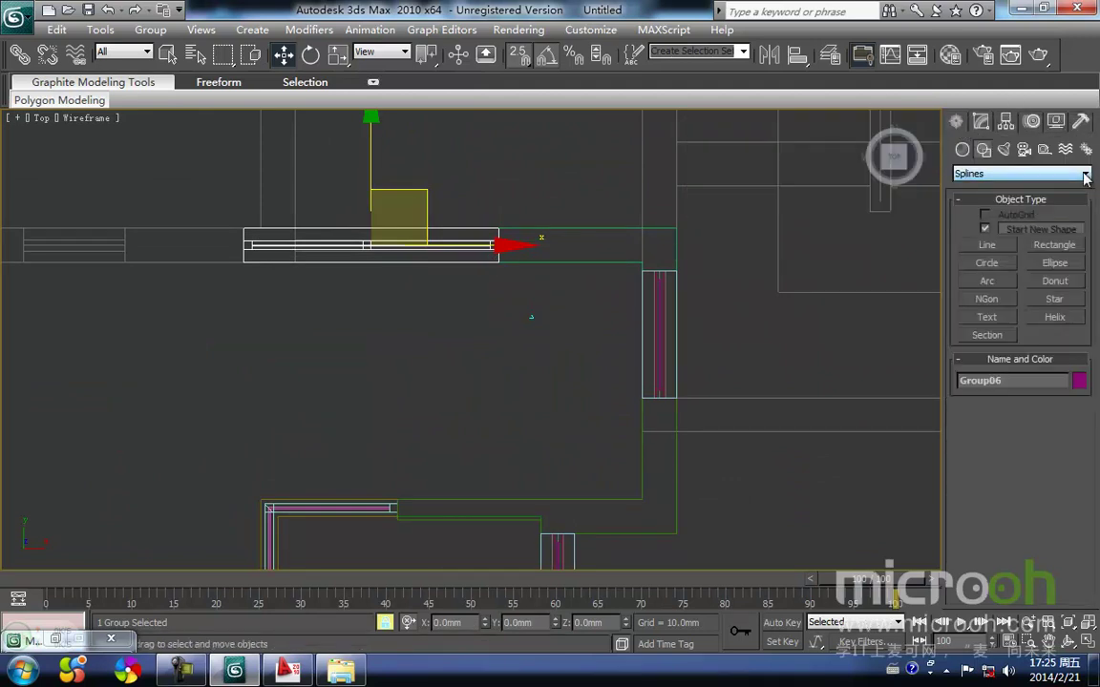
{"action": "left_click", "coordinate": [984, 125]}
{"action": "left_click", "coordinate": [1084, 169]}
{"action": "key", "text": "e"}
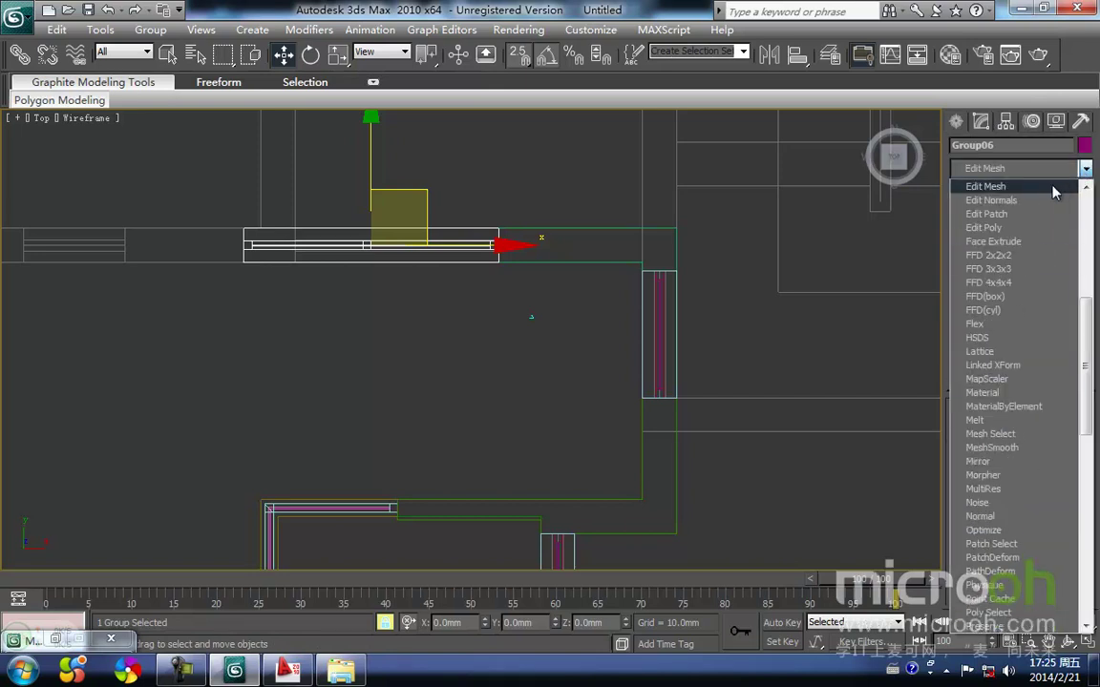
{"action": "left_click", "coordinate": [1035, 191]}
{"action": "middle_click_drag", "start_coordinate": [310, 265], "coordinate": [347, 287]}
{"action": "key", "text": "1"}
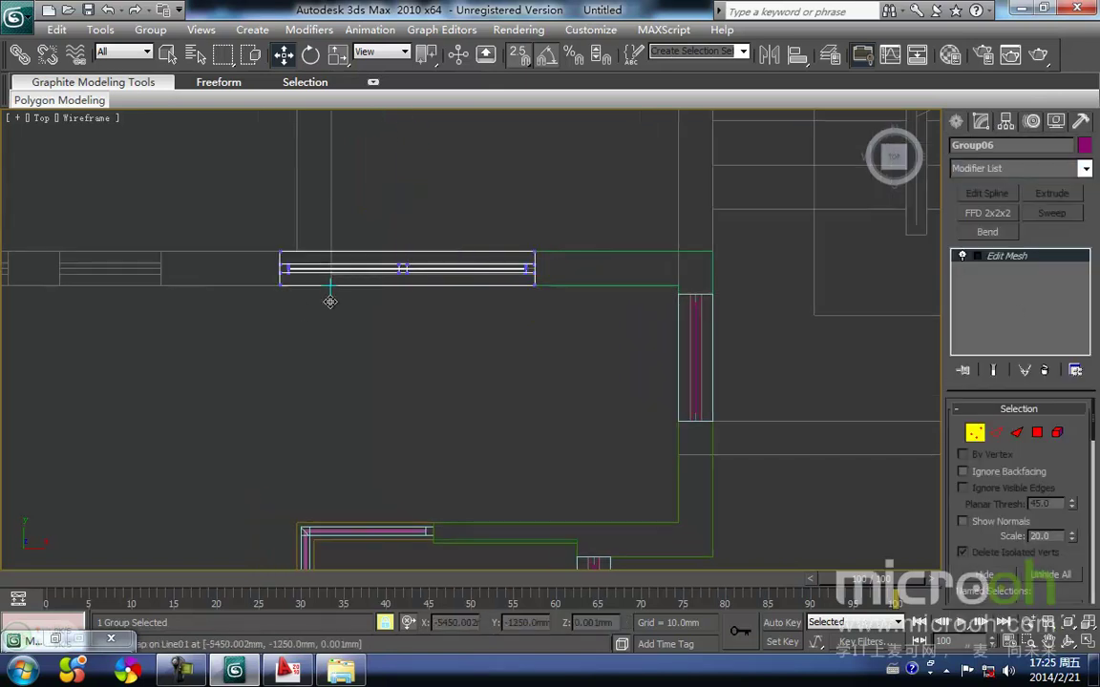
Move the vertices at the window's left end inward to snap to the wall corner.
{"action": "left_click_drag", "start_coordinate": [295, 320], "coordinate": [238, 220]}
{"action": "key", "text": "space"}
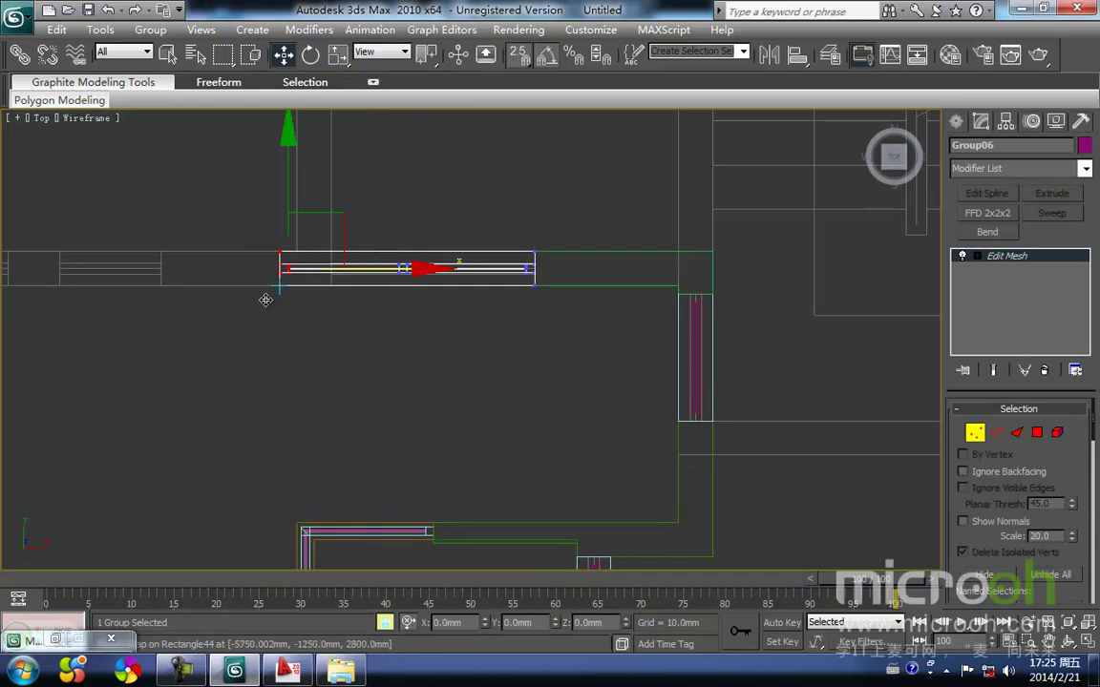
{"action": "left_click_drag", "start_coordinate": [286, 294], "coordinate": [334, 291]}
{"action": "key", "text": "space"}
Move the central frame vertices to the middle of the shortened window and leave vertex editing.
{"action": "left_click", "coordinate": [416, 335]}
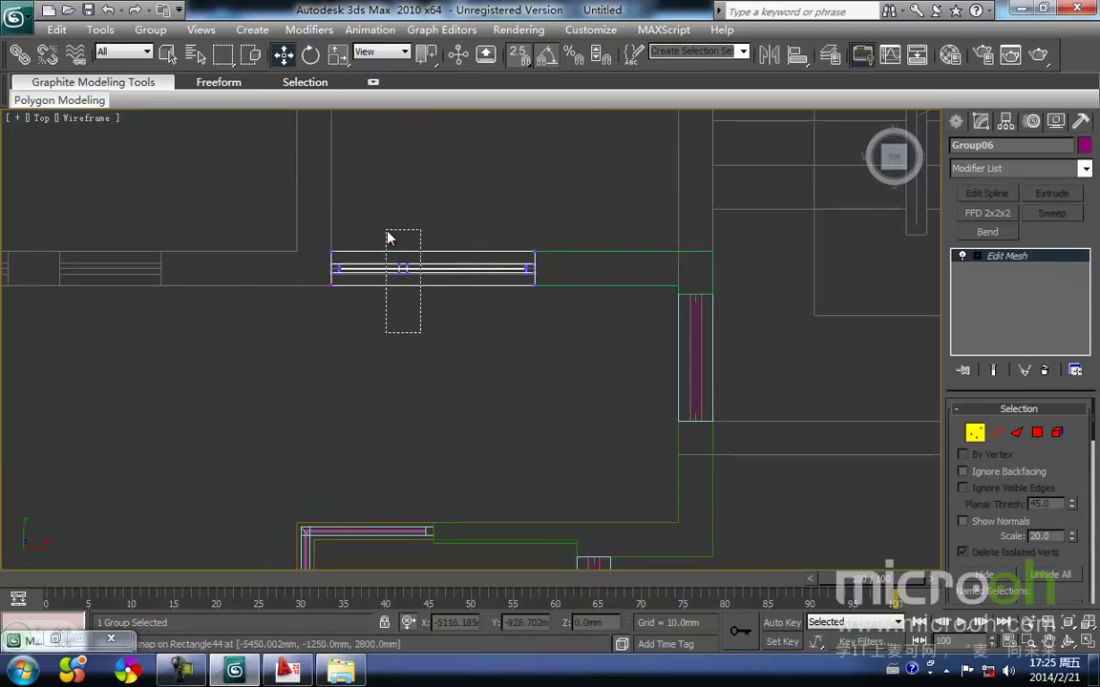
{"action": "left_click_drag", "start_coordinate": [388, 232], "coordinate": [387, 230]}
{"action": "key", "text": "space"}
{"action": "left_click_drag", "start_coordinate": [402, 285], "coordinate": [434, 289]}
{"action": "key", "text": "space"}
{"action": "left_click", "coordinate": [462, 347]}
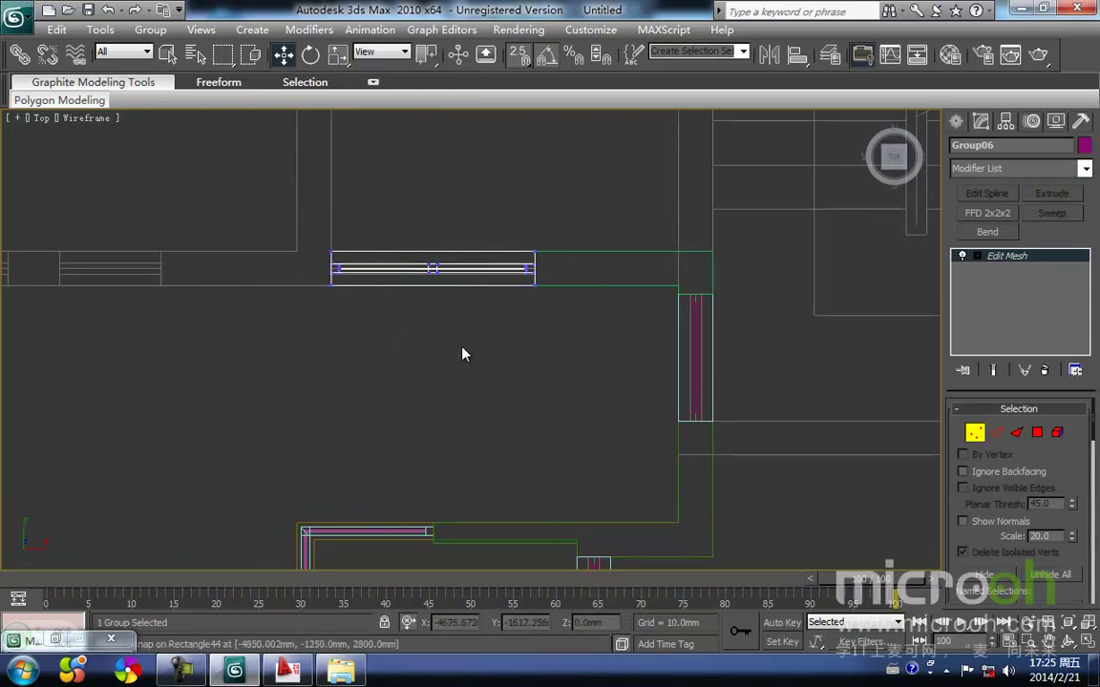
{"action": "key", "text": "1"}
{"action": "left_click", "coordinate": [445, 346]}
Select the adjusted window group and ungroup it.
{"action": "left_click_drag", "start_coordinate": [471, 358], "coordinate": [408, 224]}
{"action": "mouse_move", "coordinate": [422, 277]}
{"action": "middle_mouse_down"}
{"action": "mouse_move", "coordinate": [412, 328]}
{"action": "mouse_move", "coordinate": [468, 339]}
{"action": "mouse_move", "coordinate": [506, 294]}
{"action": "middle_mouse_up"}
{"action": "scroll", "coordinate": [413, 329], "scroll_direction": "down", "scroll_amount": 4}
{"action": "key", "text": "F3"}
{"action": "left_click", "coordinate": [155, 32]}
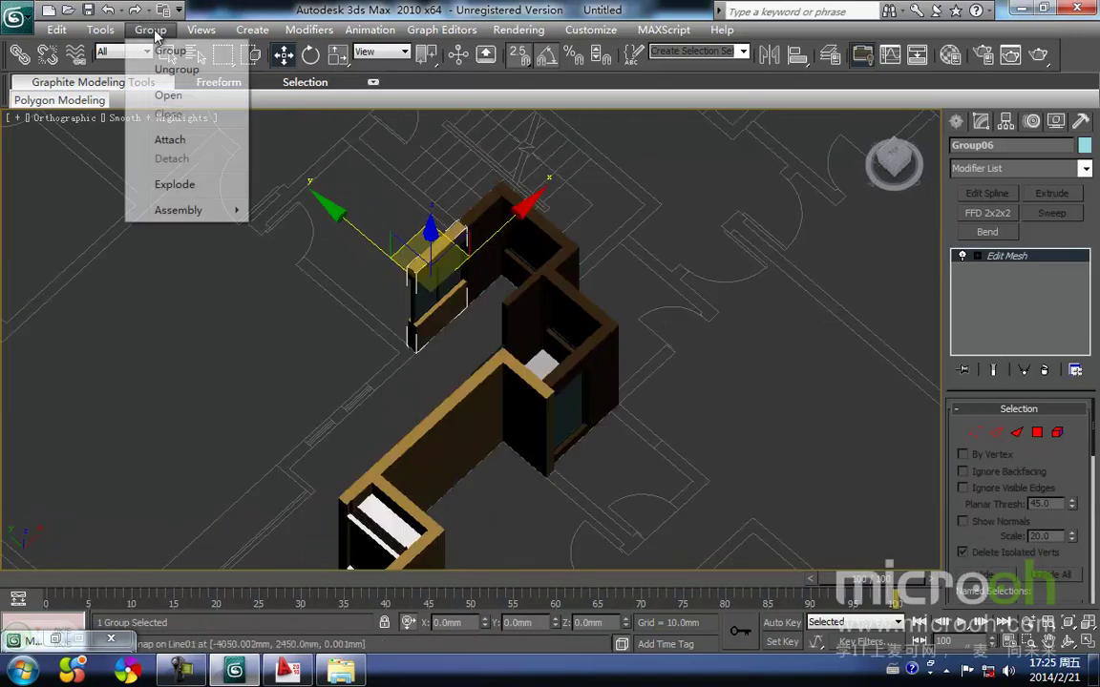
{"action": "left_click", "coordinate": [176, 79]}
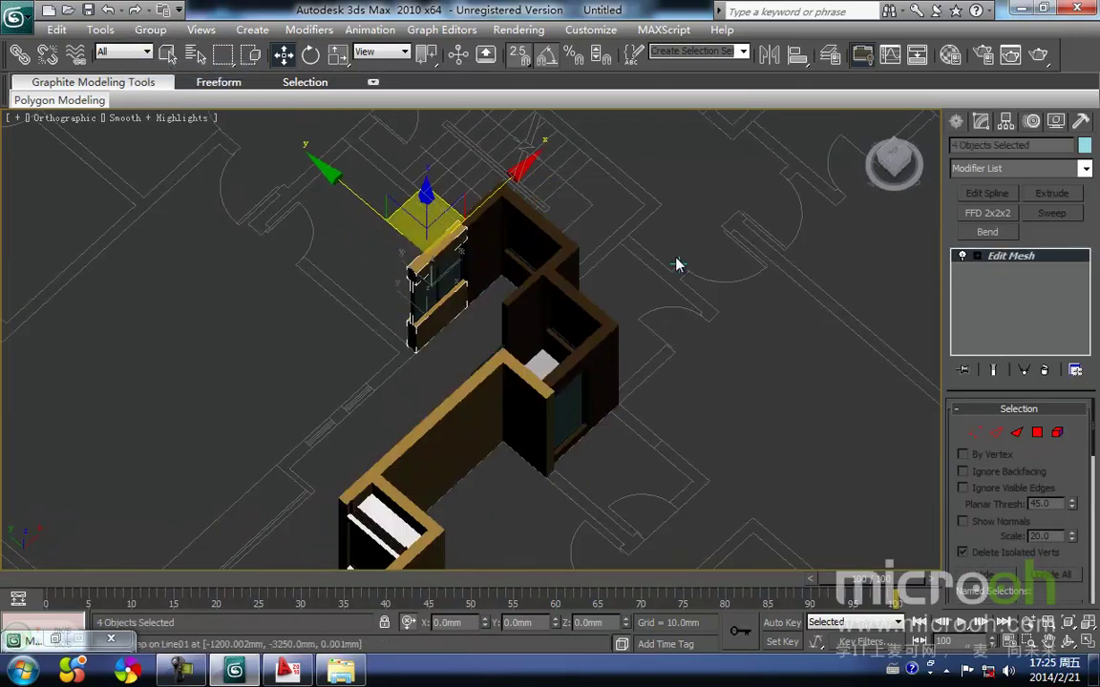
Assign the 墙体1 material to the wall pieces above and below the window.
{"action": "left_click", "coordinate": [678, 263]}
{"action": "left_click", "coordinate": [441, 253]}
{"action": "left_click", "coordinate": [436, 322], "text": "ctrl"}
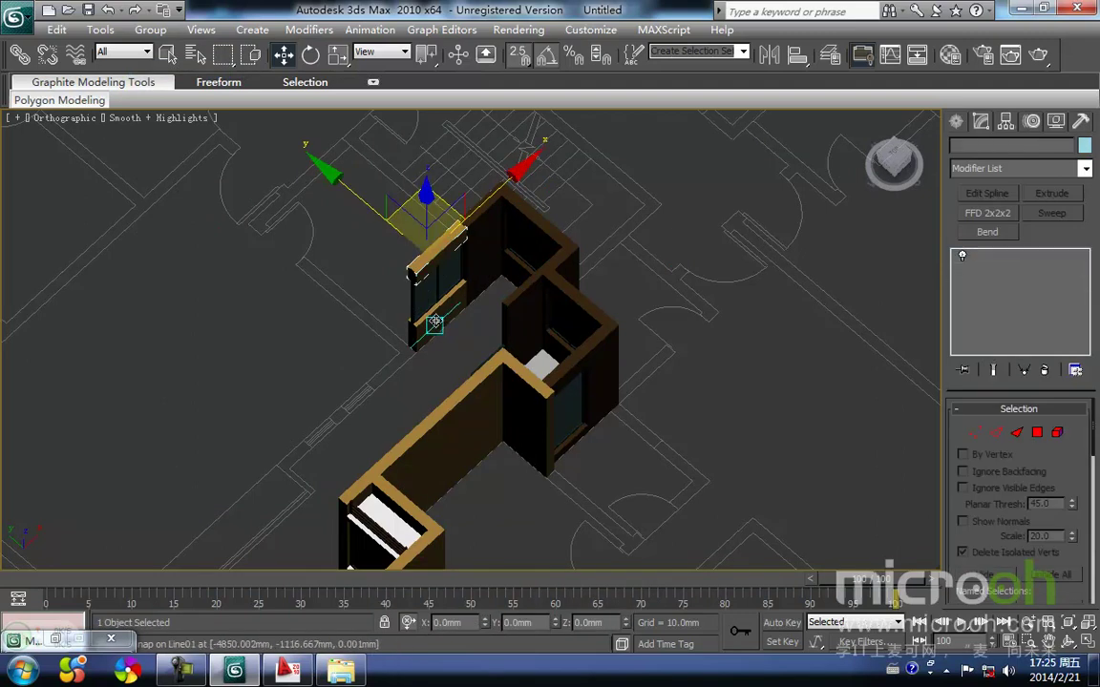
{"action": "key", "text": "m"}
{"action": "left_click", "coordinate": [852, 229]}
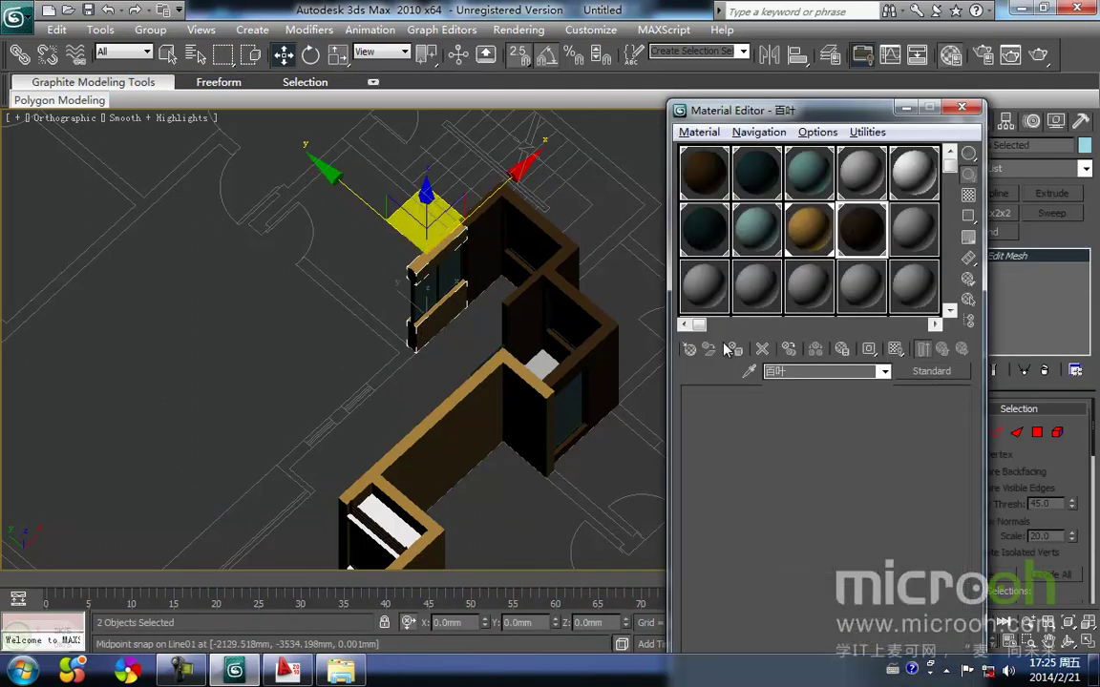
{"action": "left_click", "coordinate": [706, 173]}
{"action": "left_click", "coordinate": [736, 357]}
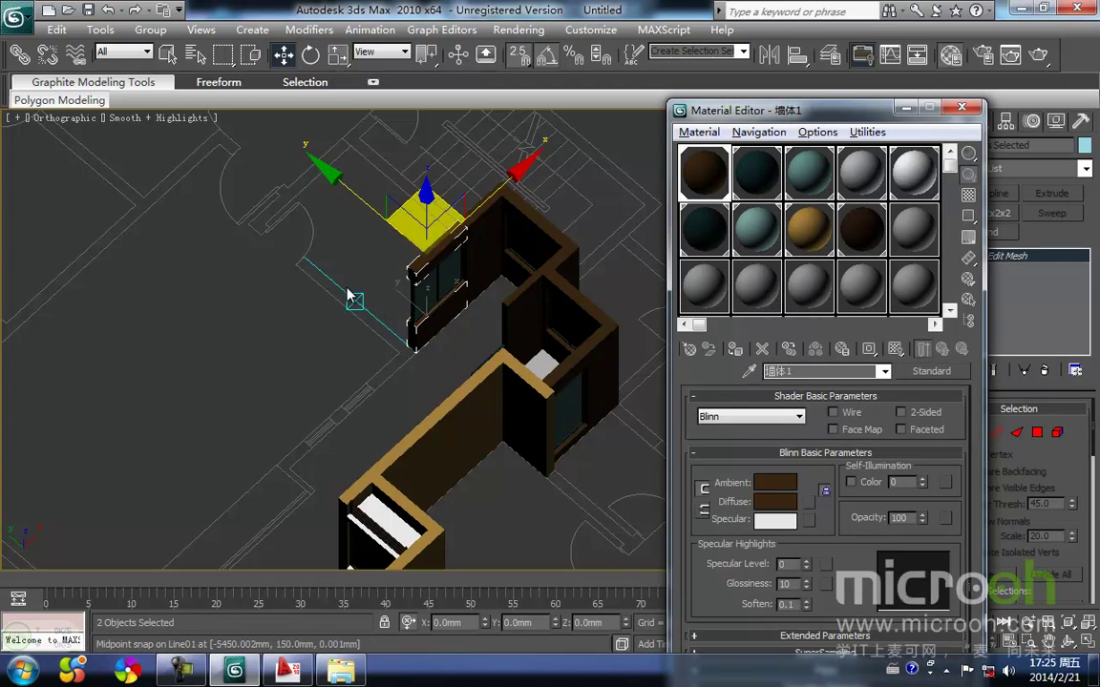
{"action": "left_click", "coordinate": [352, 295]}
{"action": "left_click", "coordinate": [906, 112]}
{"action": "middle_click_drag", "start_coordinate": [425, 345], "coordinate": [525, 375]}
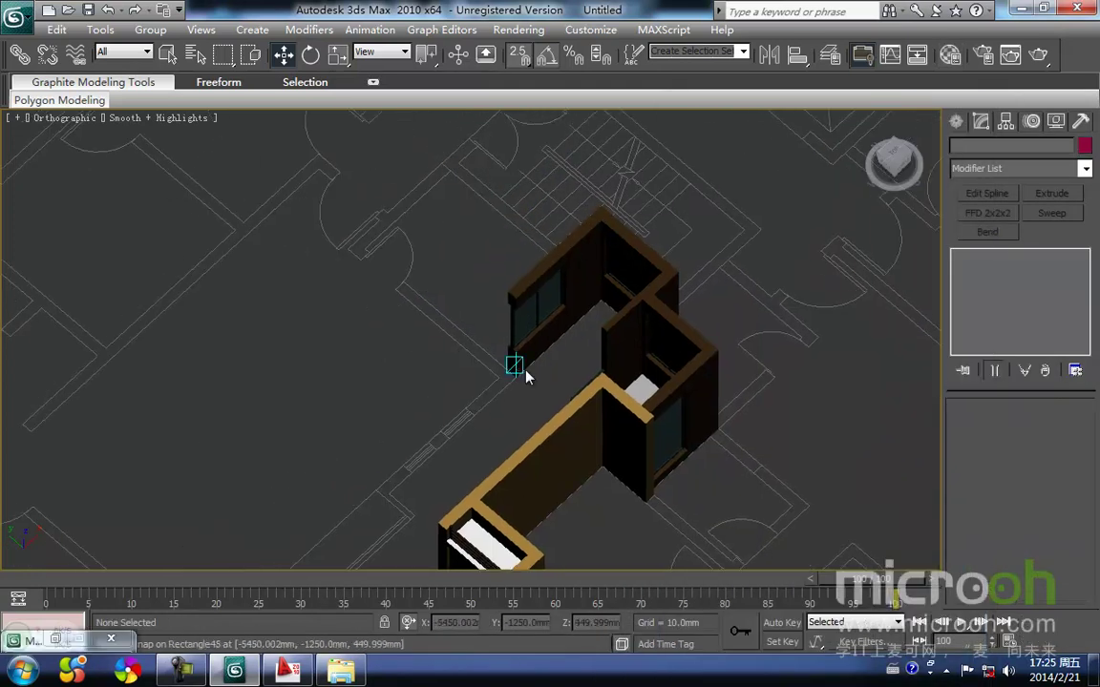
Turn off Start New Shape and draw a 200 x 1000 mm rectangle over the wall section beside the new window in the top view.
{"action": "key", "text": "t"}
{"action": "middle_click_drag", "start_coordinate": [444, 341], "coordinate": [544, 370]}
{"action": "scroll", "coordinate": [482, 406], "scroll_direction": "up", "scroll_amount": 4}
{"action": "scroll", "coordinate": [482, 407], "scroll_direction": "up", "scroll_amount": 5}
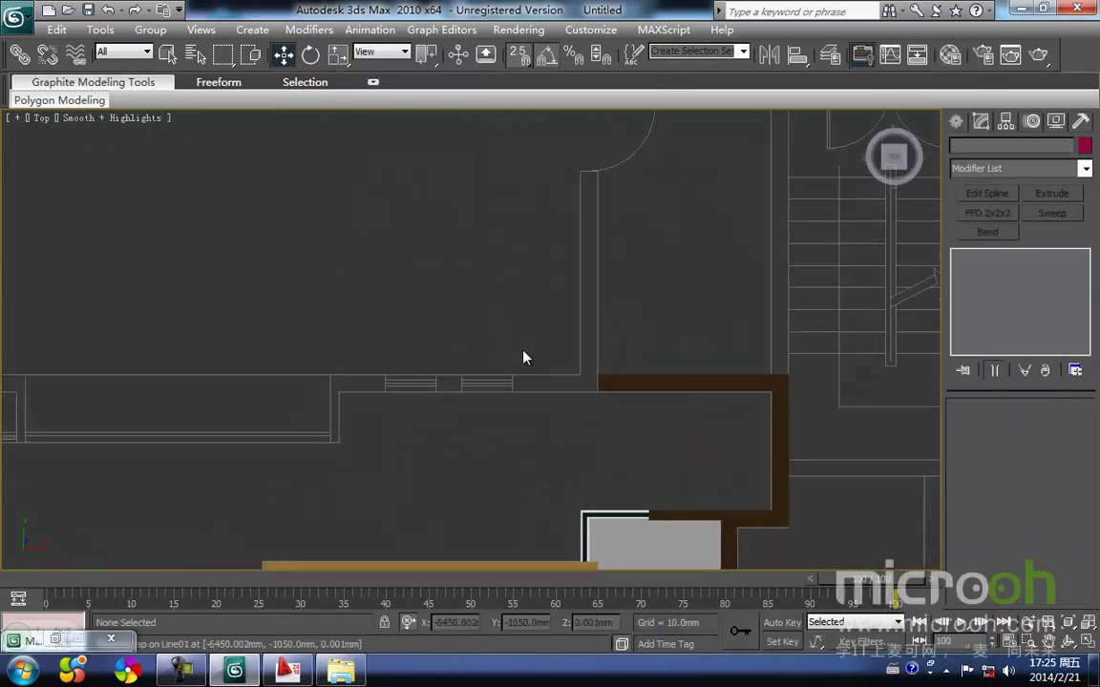
{"action": "key", "text": "F3"}
{"action": "left_click", "coordinate": [956, 123]}
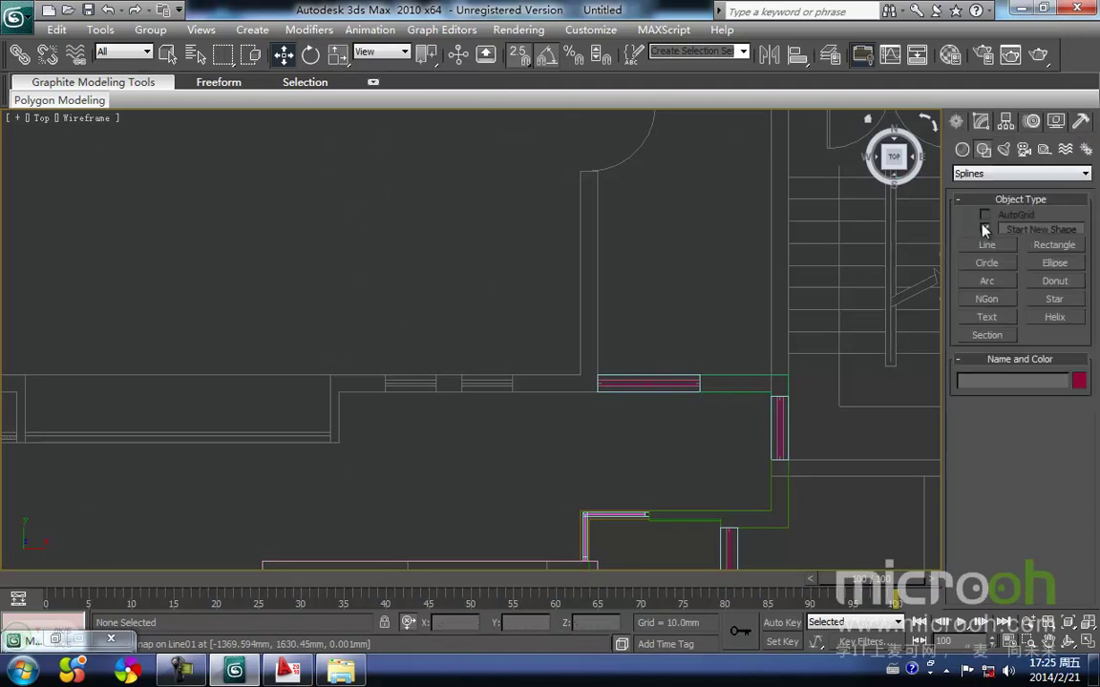
{"action": "left_click", "coordinate": [989, 251]}
{"action": "scroll", "coordinate": [589, 408], "scroll_direction": "down", "scroll_amount": 1}
{"action": "middle_click_drag", "start_coordinate": [461, 410], "coordinate": [438, 419]}
{"action": "scroll", "coordinate": [584, 407], "scroll_direction": "up", "scroll_amount": 2}
{"action": "scroll", "coordinate": [589, 415], "scroll_direction": "up", "scroll_amount": 2}
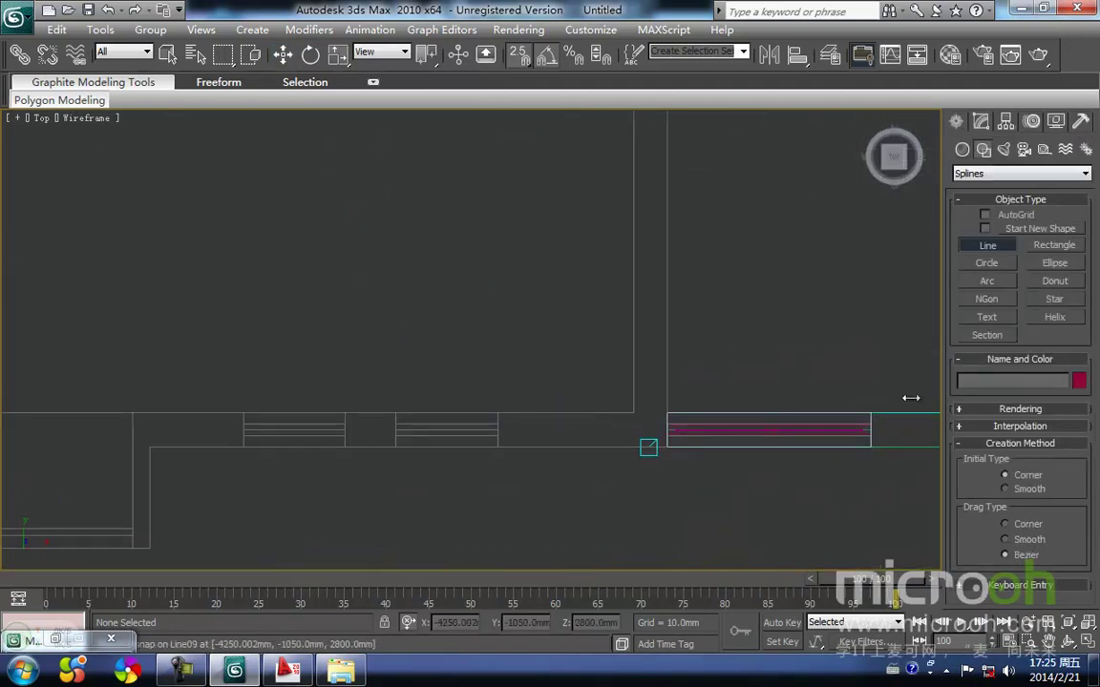
{"action": "left_click", "coordinate": [1054, 245]}
{"action": "left_click_drag", "start_coordinate": [497, 413], "coordinate": [663, 456]}
Add a 200 x 300 mm rectangle between the two small window openings and trace the L-shaped wall end as a closed line.
{"action": "middle_click_drag", "start_coordinate": [545, 478], "coordinate": [611, 472]}
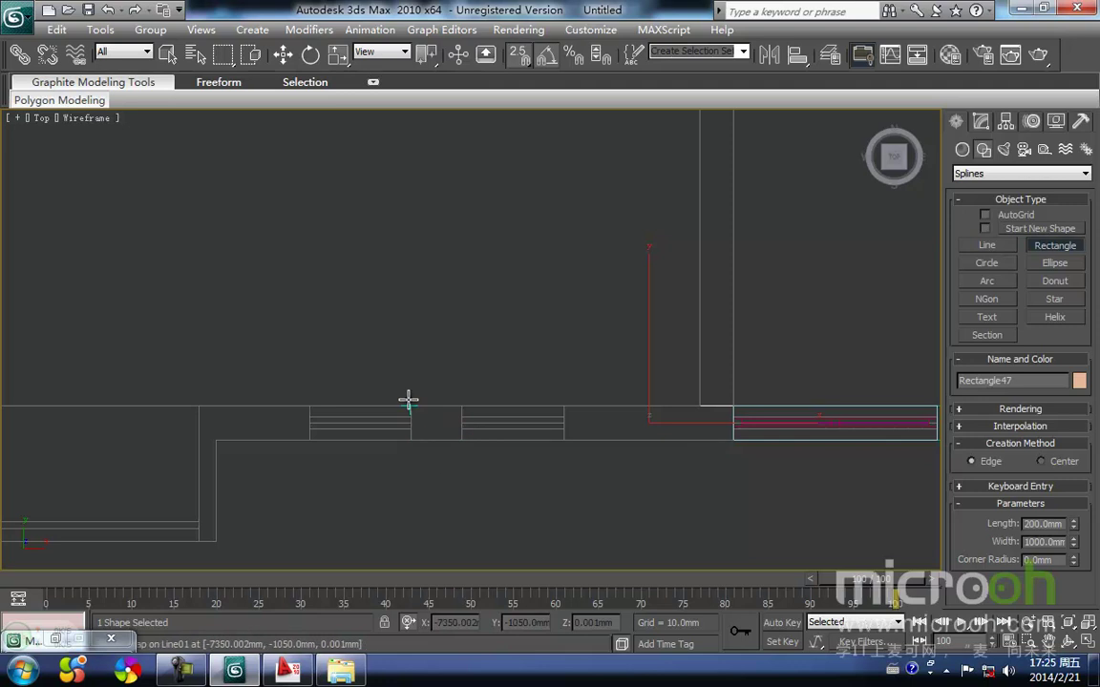
{"action": "middle_click_drag", "start_coordinate": [429, 455], "coordinate": [500, 495]}
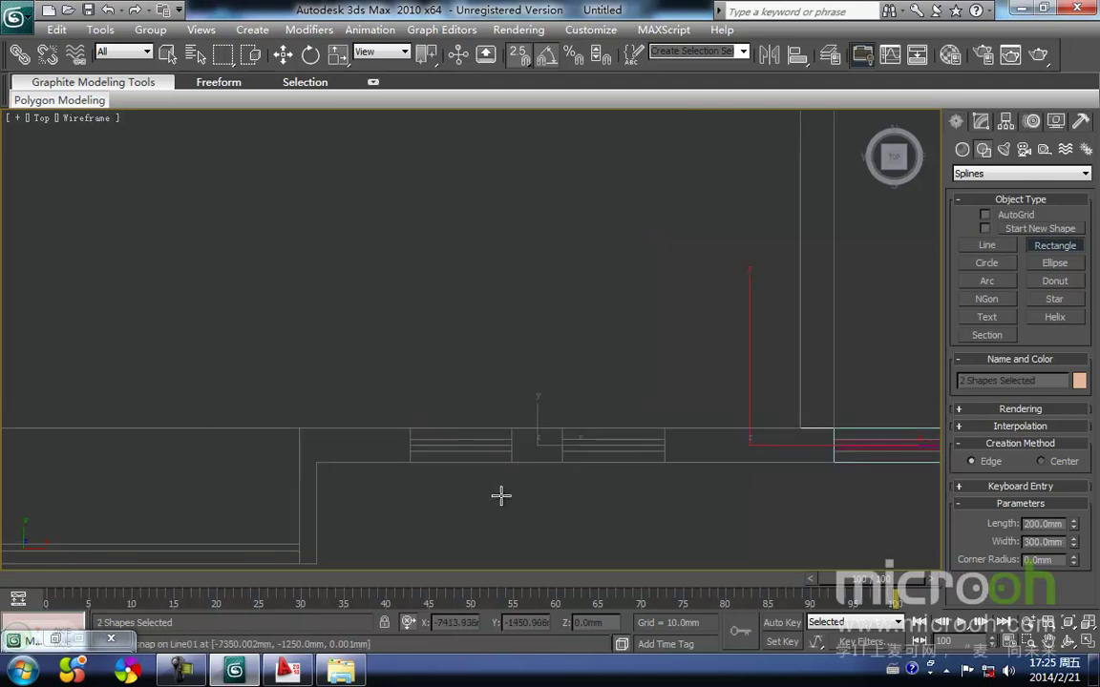
{"action": "left_click", "coordinate": [987, 246]}
{"action": "left_click", "coordinate": [302, 432]}
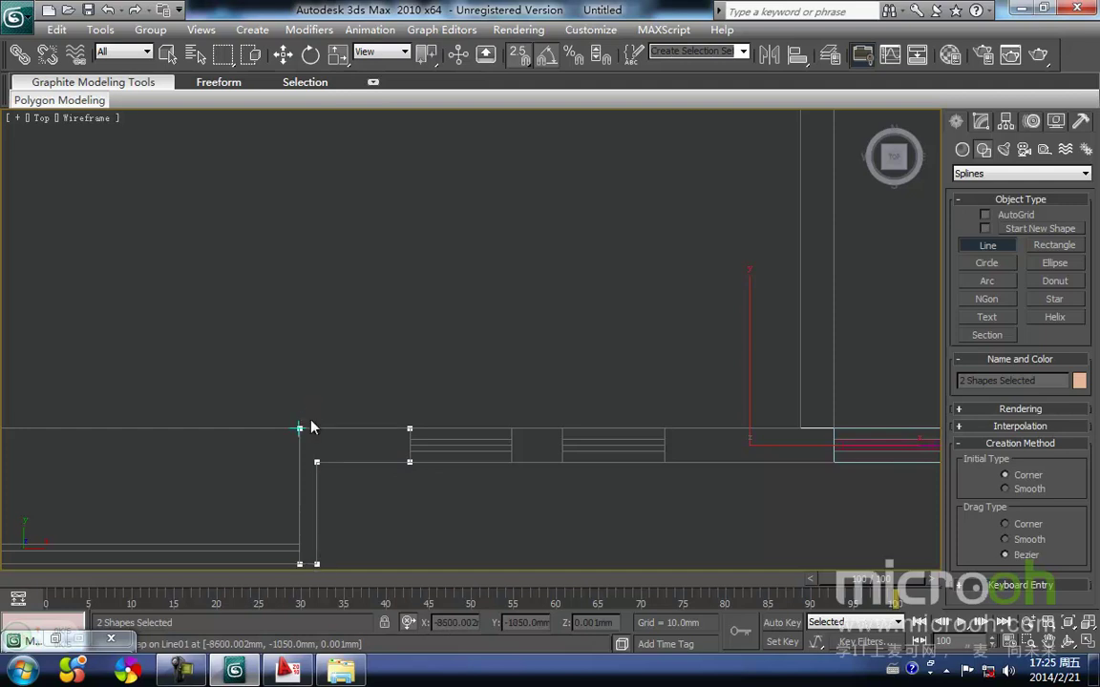
{"action": "left_click", "coordinate": [536, 390]}
{"action": "right_click", "coordinate": [506, 428]}
Extrude the traced wall outlines 2800 mm.
{"action": "middle_click_drag", "start_coordinate": [354, 496], "coordinate": [348, 426]}
{"action": "scroll", "coordinate": [347, 426], "scroll_direction": "down", "scroll_amount": 2}
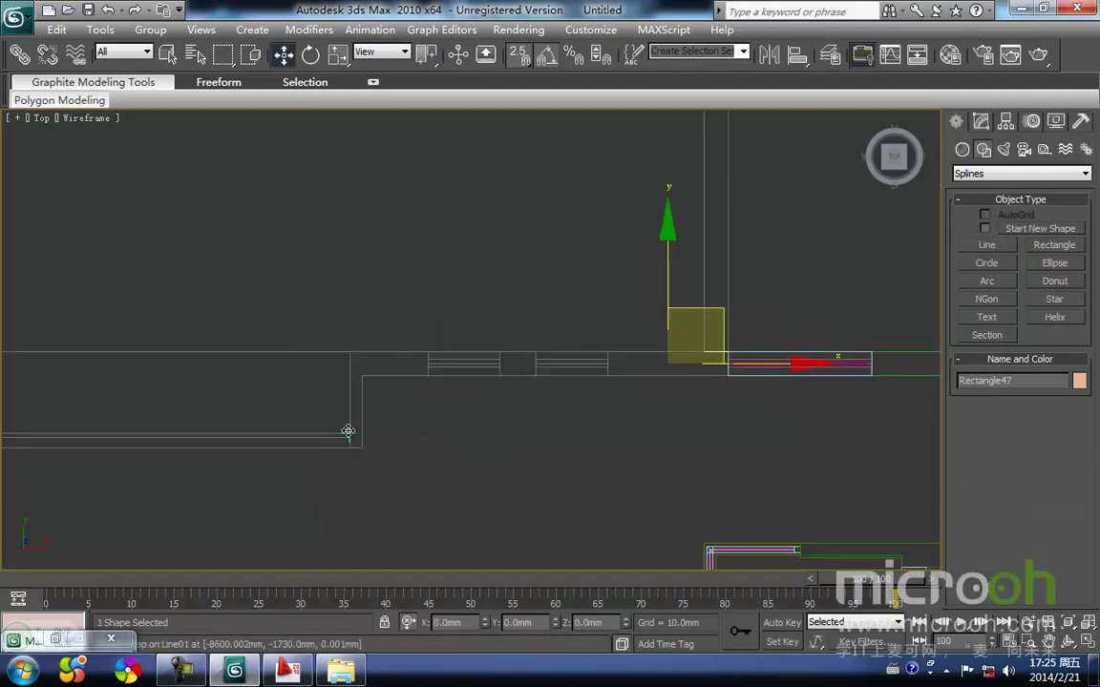
{"action": "middle_click_drag", "start_coordinate": [410, 345], "coordinate": [382, 389]}
{"action": "left_click", "coordinate": [543, 471]}
{"action": "key", "text": "ctrl+z"}
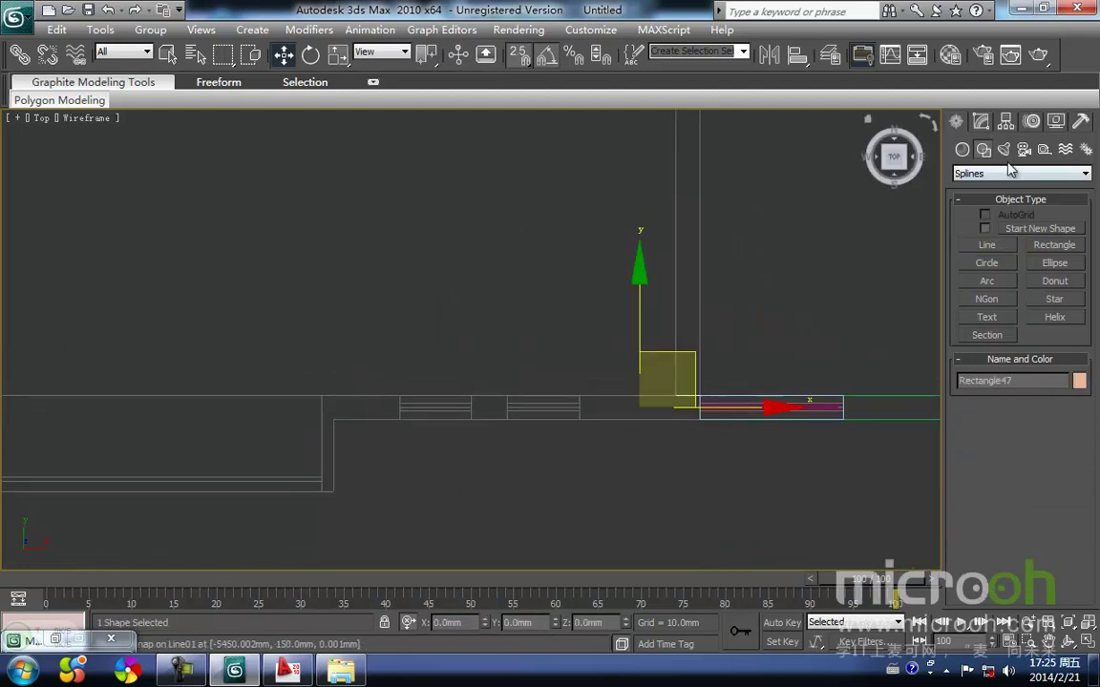
{"action": "left_click", "coordinate": [981, 122]}
{"action": "left_click", "coordinate": [1052, 194]}
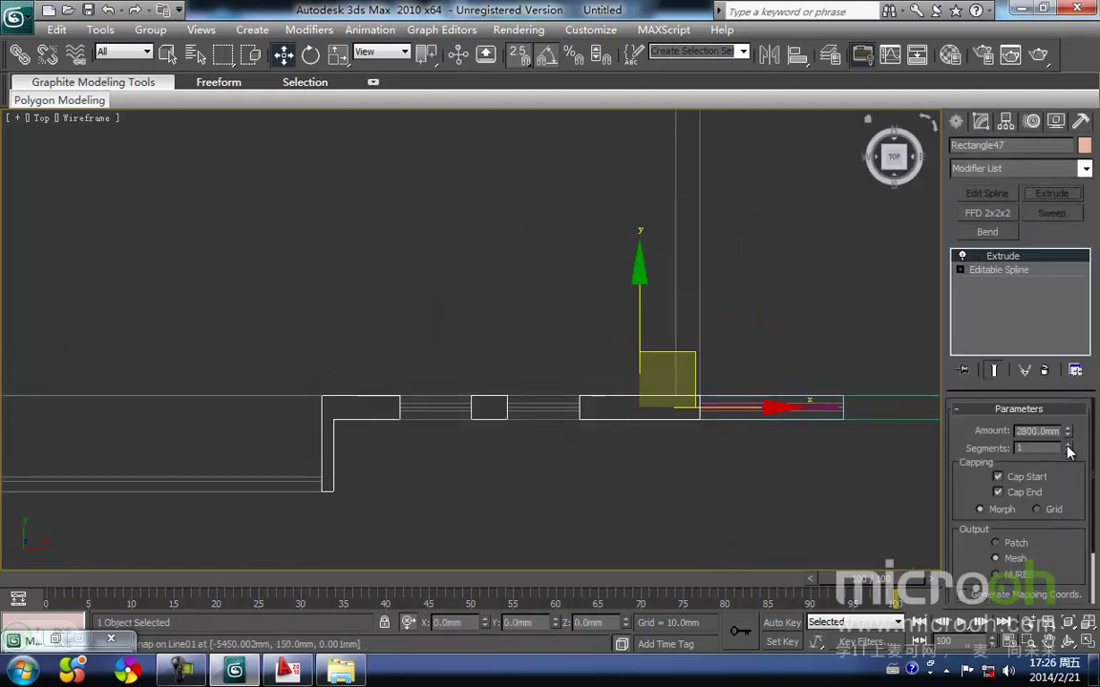
{"action": "middle_click_drag", "start_coordinate": [581, 451], "coordinate": [545, 475]}
{"action": "key", "text": "F3"}
{"action": "middle_click_drag", "start_coordinate": [465, 484], "coordinate": [569, 392], "text": "alt"}
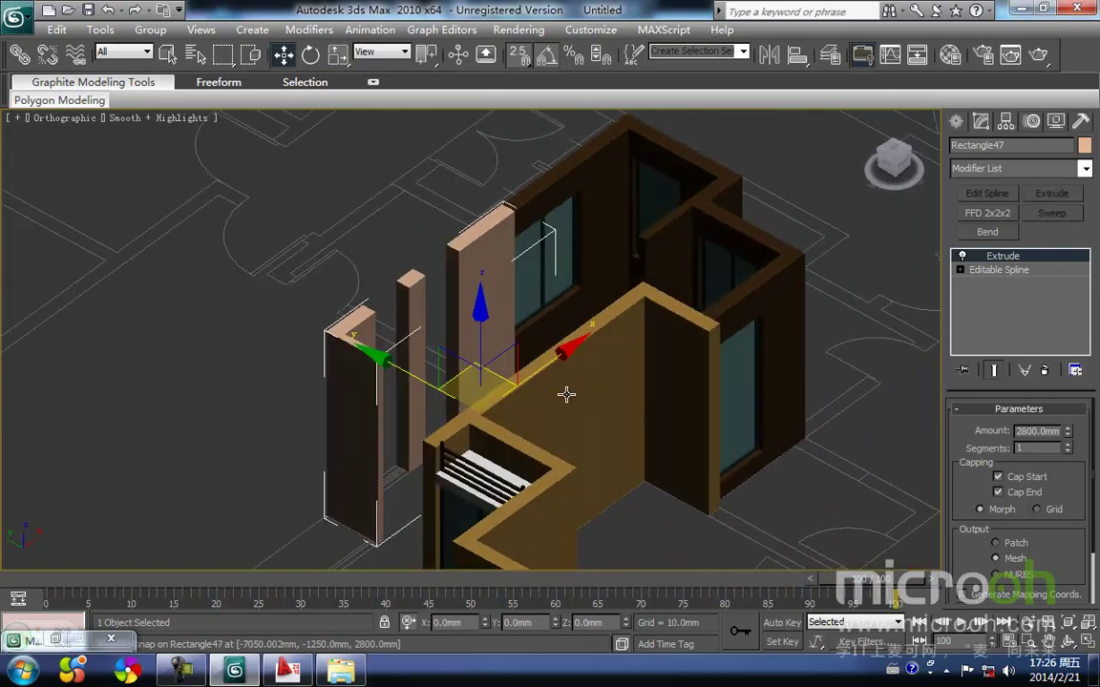
Assign the 墙体3 material to the extruded wall sections.
{"action": "key", "text": "m"}
{"action": "left_click", "coordinate": [800, 242]}
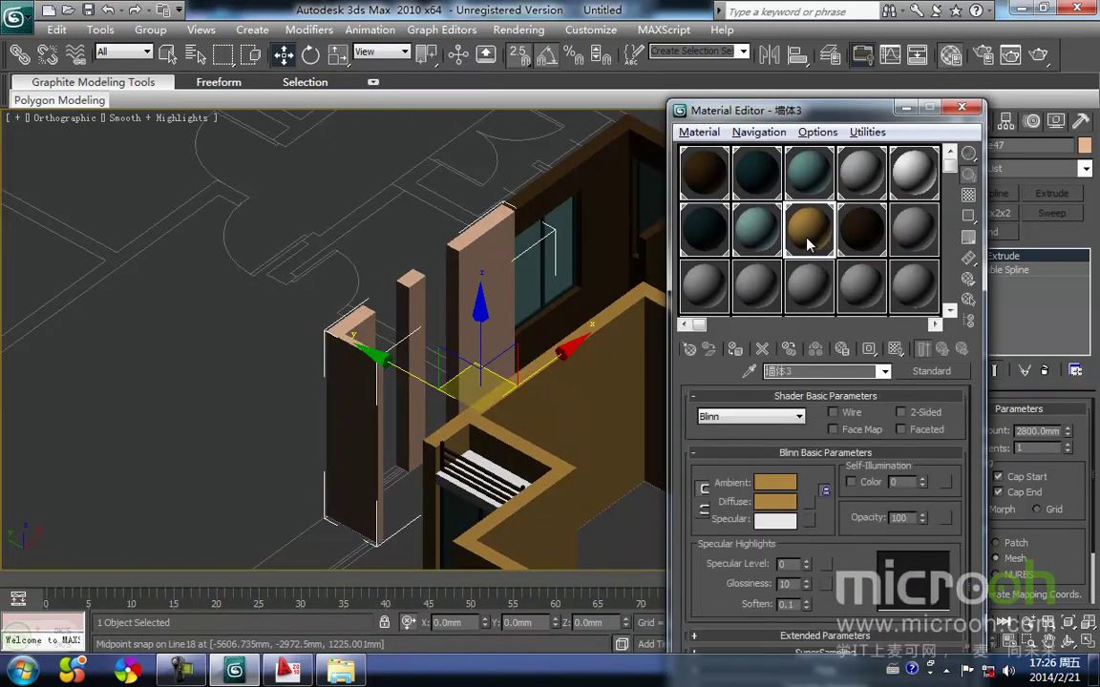
{"action": "left_click", "coordinate": [738, 350]}
{"action": "left_click", "coordinate": [413, 220]}
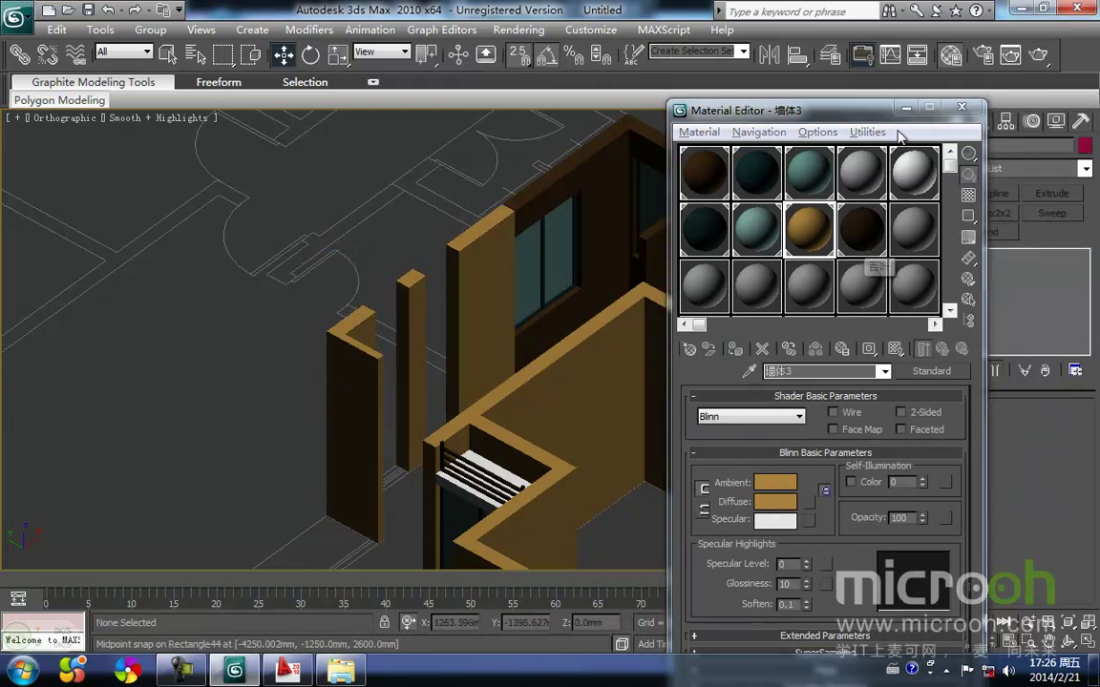
{"action": "left_click", "coordinate": [904, 106]}
Select the four parts of the narrow vertical window beside the staircase and group them.
{"action": "key", "text": "t"}
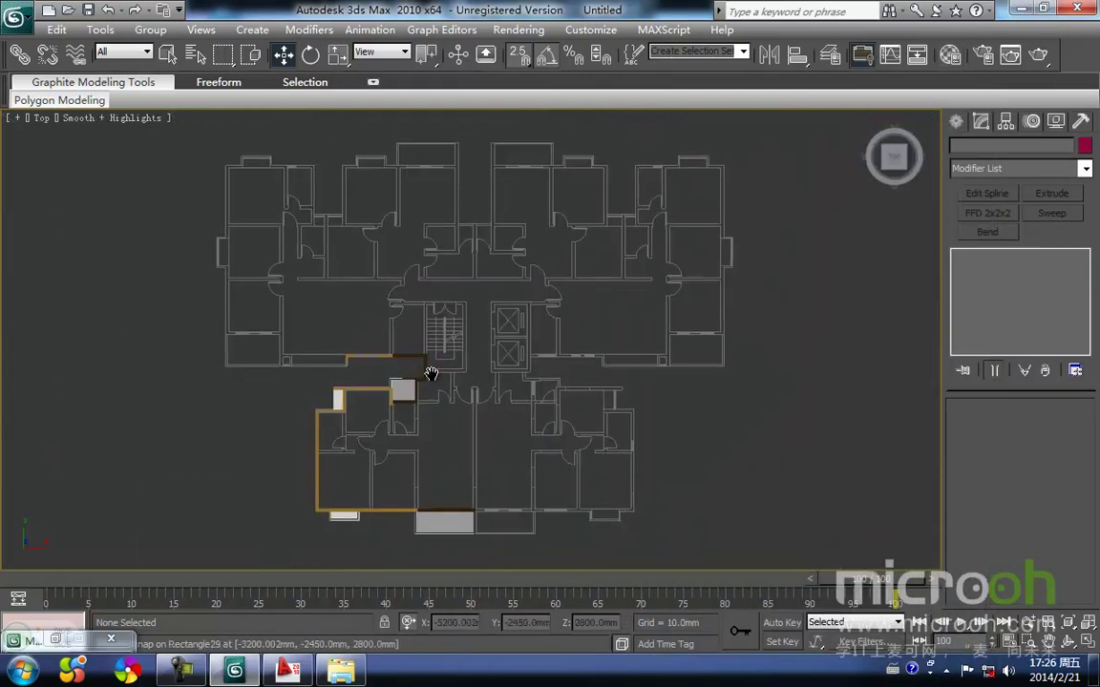
{"action": "scroll", "coordinate": [428, 380], "scroll_direction": "up", "scroll_amount": 10}
{"action": "key", "text": "F3"}
{"action": "middle_click_drag", "start_coordinate": [508, 397], "coordinate": [398, 402]}
{"action": "scroll", "coordinate": [398, 402], "scroll_direction": "up", "scroll_amount": 2}
{"action": "middle_click_drag", "start_coordinate": [619, 324], "coordinate": [559, 444]}
{"action": "scroll", "coordinate": [560, 444], "scroll_direction": "up", "scroll_amount": 2}
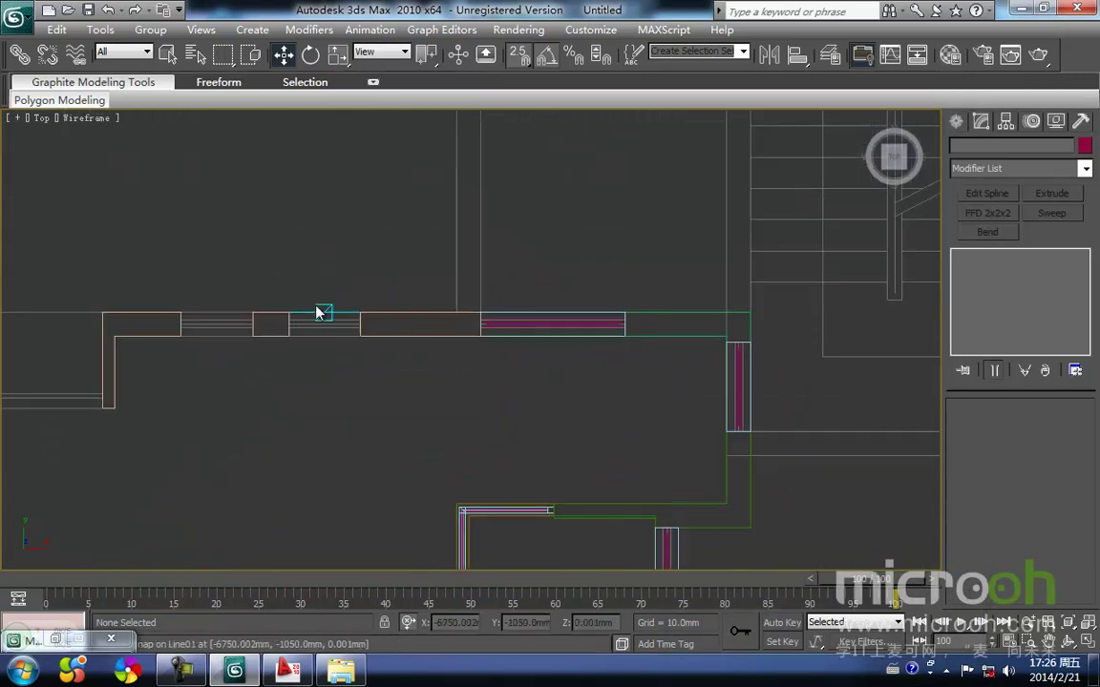
{"action": "left_click_drag", "start_coordinate": [729, 384], "coordinate": [716, 393]}
{"action": "middle_click_drag", "start_coordinate": [802, 332], "coordinate": [736, 370]}
{"action": "key", "text": "space"}
{"action": "left_click", "coordinate": [151, 29]}
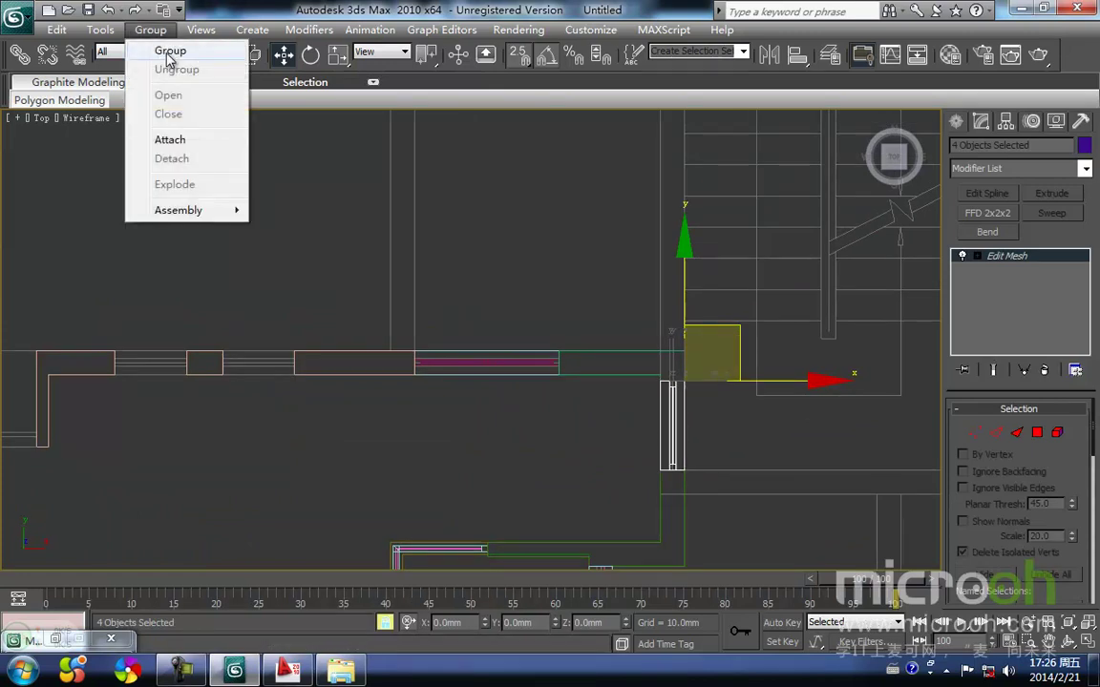
{"action": "left_click", "coordinate": [169, 53]}
{"action": "left_click", "coordinate": [570, 367]}
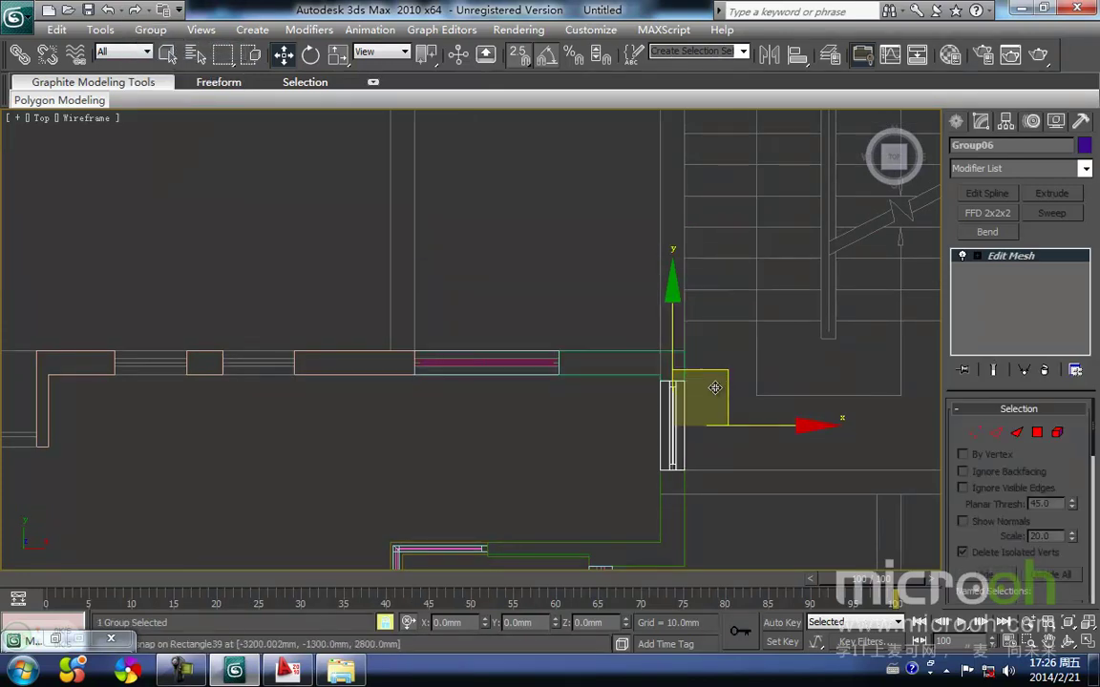
Copy the grouped window to the right small opening of the new wall and rotate it to run horizontally.
{"action": "left_click_drag", "start_coordinate": [671, 425], "coordinate": [295, 352]}
{"action": "key", "text": "Return"}
{"action": "middle_click_drag", "start_coordinate": [274, 412], "coordinate": [384, 417]}
{"action": "key", "text": "e"}
{"action": "left_click_drag", "start_coordinate": [495, 448], "coordinate": [497, 442]}
{"action": "key", "text": "space"}
Snap the rotated window copy to the left edge of the right small opening.
{"action": "middle_click_drag", "start_coordinate": [373, 389], "coordinate": [564, 392]}
{"action": "scroll", "coordinate": [521, 489], "scroll_direction": "up", "scroll_amount": 3}
{"action": "key", "text": "w"}
{"action": "left_click_drag", "start_coordinate": [535, 419], "coordinate": [496, 427]}
Move the vertices at the window copy's right end to snap to the opening's edge and leave vertex editing.
{"action": "middle_click_drag", "start_coordinate": [494, 435], "coordinate": [534, 442]}
{"action": "middle_click_drag", "start_coordinate": [717, 466], "coordinate": [620, 465]}
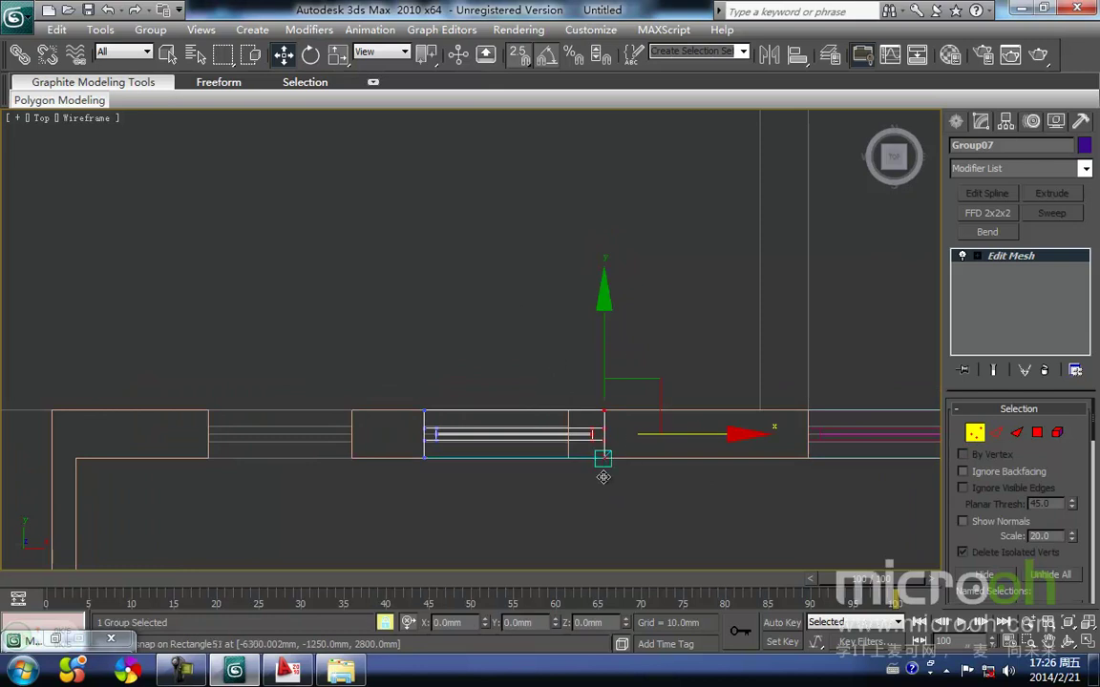
{"action": "left_click_drag", "start_coordinate": [607, 476], "coordinate": [565, 464]}
{"action": "mouse_move", "coordinate": [574, 494]}
{"action": "middle_mouse_down"}
{"action": "mouse_move", "coordinate": [596, 486]}
{"action": "mouse_move", "coordinate": [574, 475]}
{"action": "mouse_move", "coordinate": [585, 474]}
{"action": "middle_mouse_up"}
{"action": "key", "text": "1"}
Clone the fitted window as a copy and snap it into the left small opening.
{"action": "mouse_move", "coordinate": [592, 375]}
{"action": "left_mouse_down", "text": "shift"}
{"action": "mouse_move", "coordinate": [422, 336]}
{"action": "mouse_move", "coordinate": [387, 404]}
{"action": "left_mouse_up", "text": "shift"}
{"action": "key", "text": "Return"}
{"action": "middle_click_drag", "start_coordinate": [387, 405], "coordinate": [523, 400]}
{"action": "key", "text": "space"}
{"action": "left_click_drag", "start_coordinate": [411, 372], "coordinate": [413, 434]}
{"action": "left_click", "coordinate": [468, 482]}
{"action": "middle_click_drag", "start_coordinate": [513, 479], "coordinate": [530, 456]}
Start a Line tracing the wall around the small square shaft left of the wide recess, snapping to the plan's corners.
{"action": "scroll", "coordinate": [532, 453], "scroll_direction": "down", "scroll_amount": 2}
{"action": "key", "text": "F3"}
{"action": "scroll", "coordinate": [523, 434], "scroll_direction": "down", "scroll_amount": 4}
{"action": "middle_click_drag", "start_coordinate": [497, 414], "coordinate": [641, 411]}
{"action": "middle_click_drag", "start_coordinate": [387, 359], "coordinate": [357, 406]}
{"action": "middle_click_drag", "start_coordinate": [492, 450], "coordinate": [621, 458]}
{"action": "scroll", "coordinate": [577, 466], "scroll_direction": "down", "scroll_amount": 2}
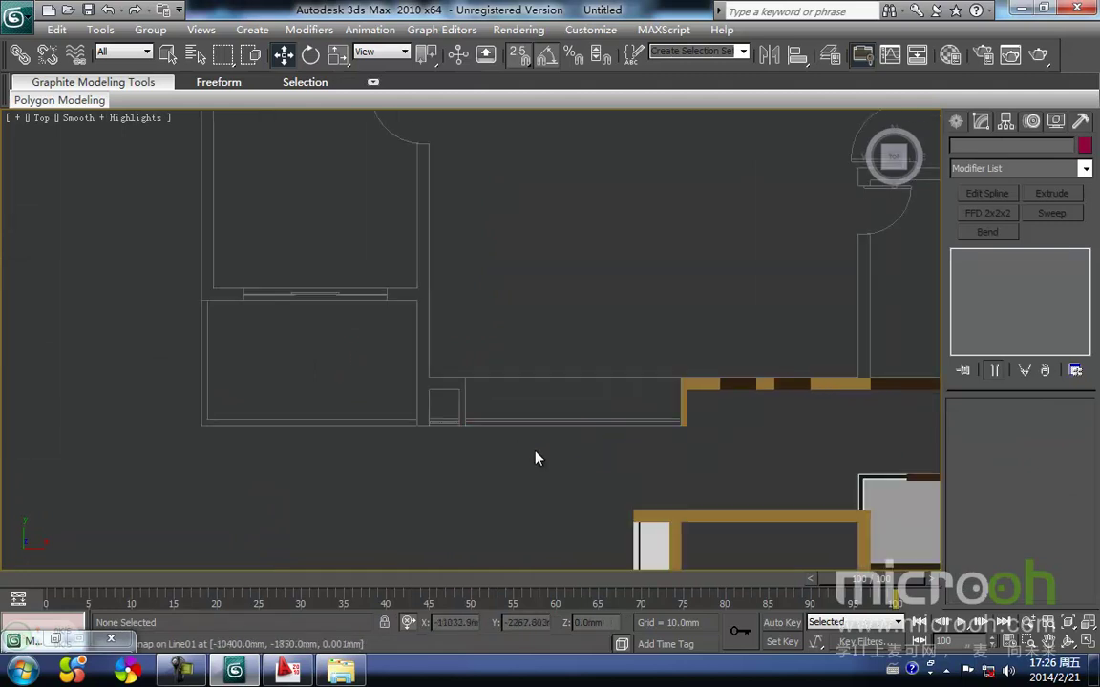
{"action": "left_click", "coordinate": [958, 119]}
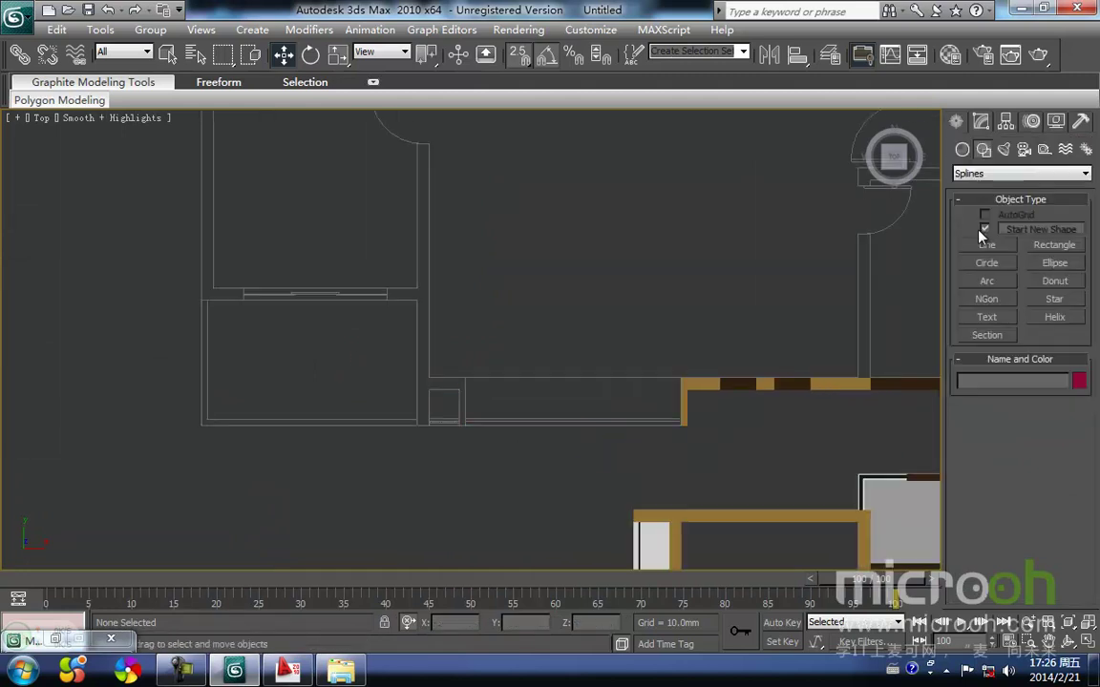
{"action": "left_click", "coordinate": [986, 247]}
{"action": "scroll", "coordinate": [537, 370], "scroll_direction": "up", "scroll_amount": 2}
{"action": "scroll", "coordinate": [376, 369], "scroll_direction": "up", "scroll_amount": 2}
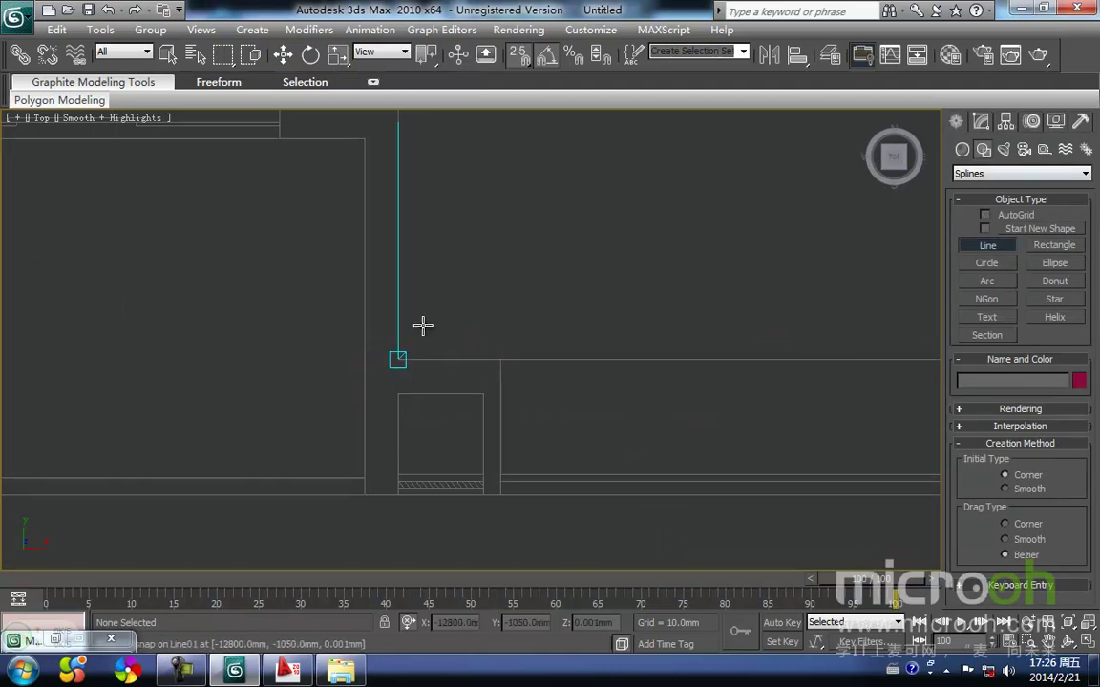
{"action": "scroll", "coordinate": [367, 365], "scroll_direction": "down", "scroll_amount": 5}
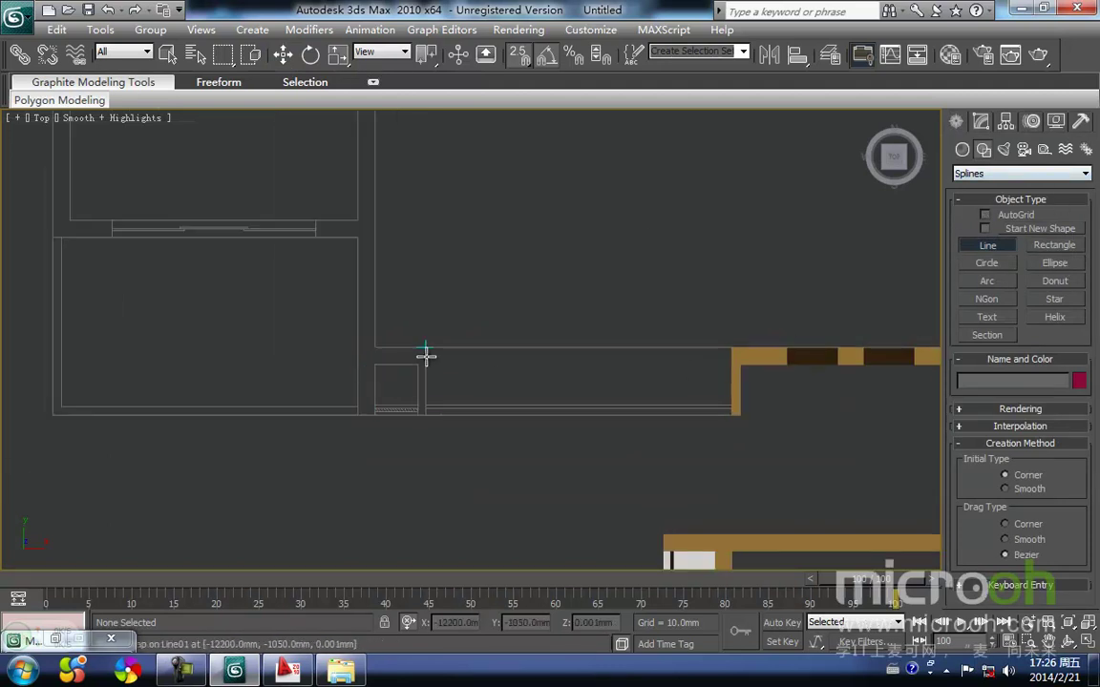
{"action": "scroll", "coordinate": [425, 356], "scroll_direction": "up", "scroll_amount": 4}
{"action": "middle_click_drag", "start_coordinate": [385, 363], "coordinate": [475, 324]}
{"action": "left_click", "coordinate": [361, 346]}
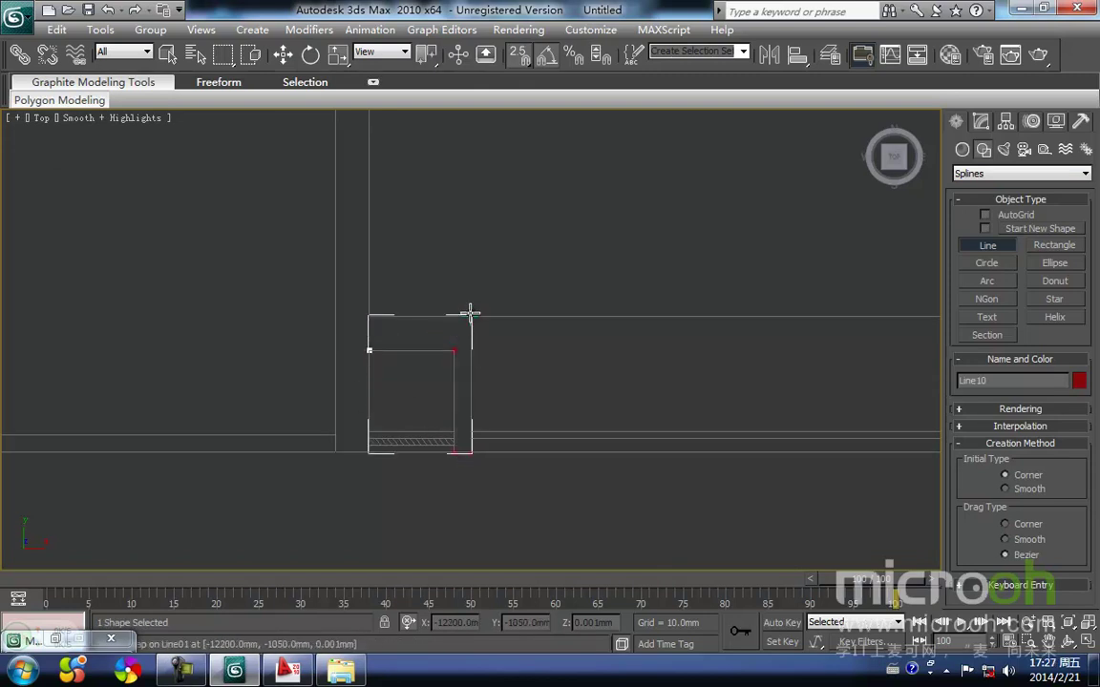
{"action": "scroll", "coordinate": [395, 315], "scroll_direction": "down", "scroll_amount": 2}
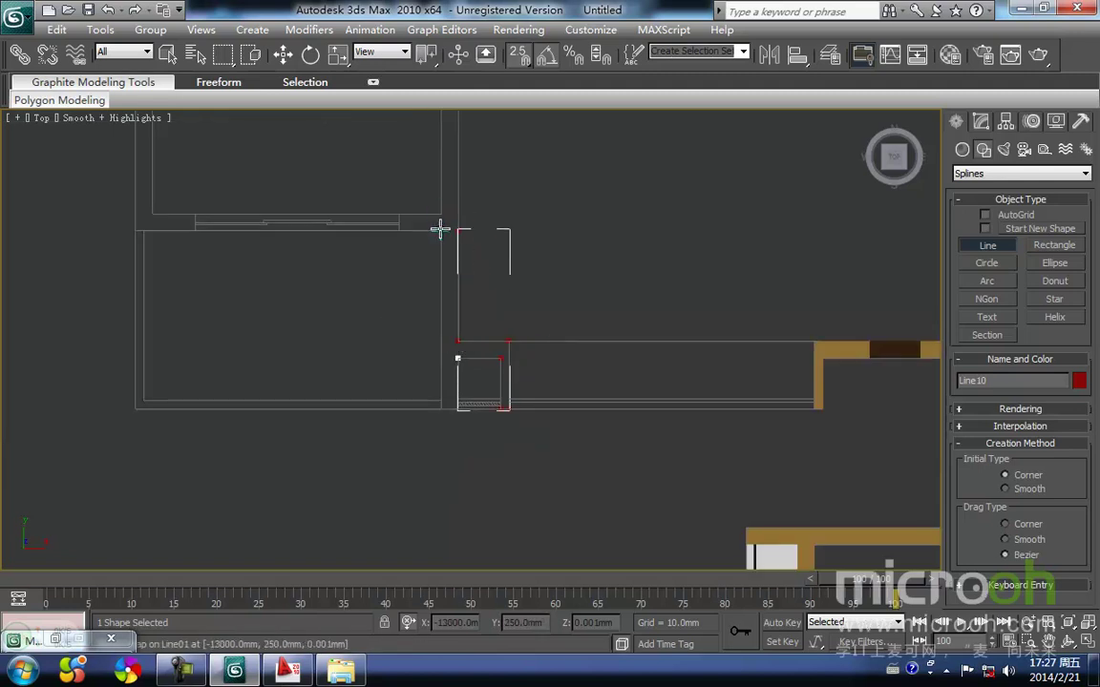
Continue the line around the adjoining vertical wall and close the spline at its starting vertex.
{"action": "left_click", "coordinate": [436, 232]}
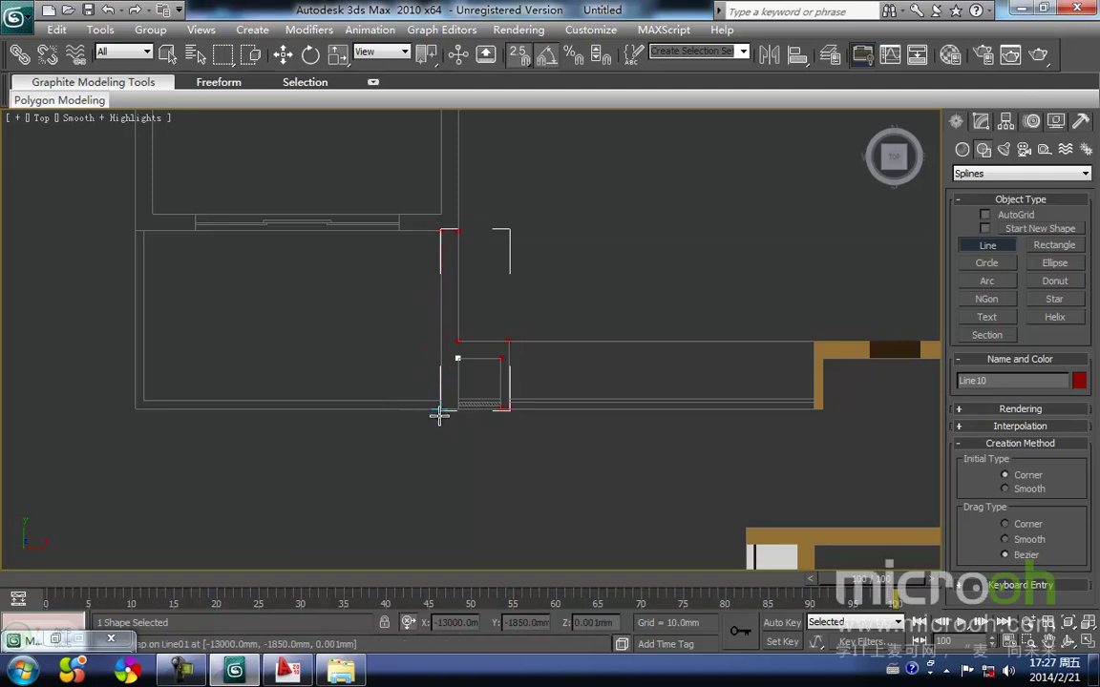
{"action": "left_click", "coordinate": [456, 360]}
{"action": "left_click", "coordinate": [540, 396]}
{"action": "right_click", "coordinate": [519, 456]}
Extrude the closed wall outline by 2800 mm.
{"action": "left_click_drag", "start_coordinate": [522, 459], "coordinate": [466, 322]}
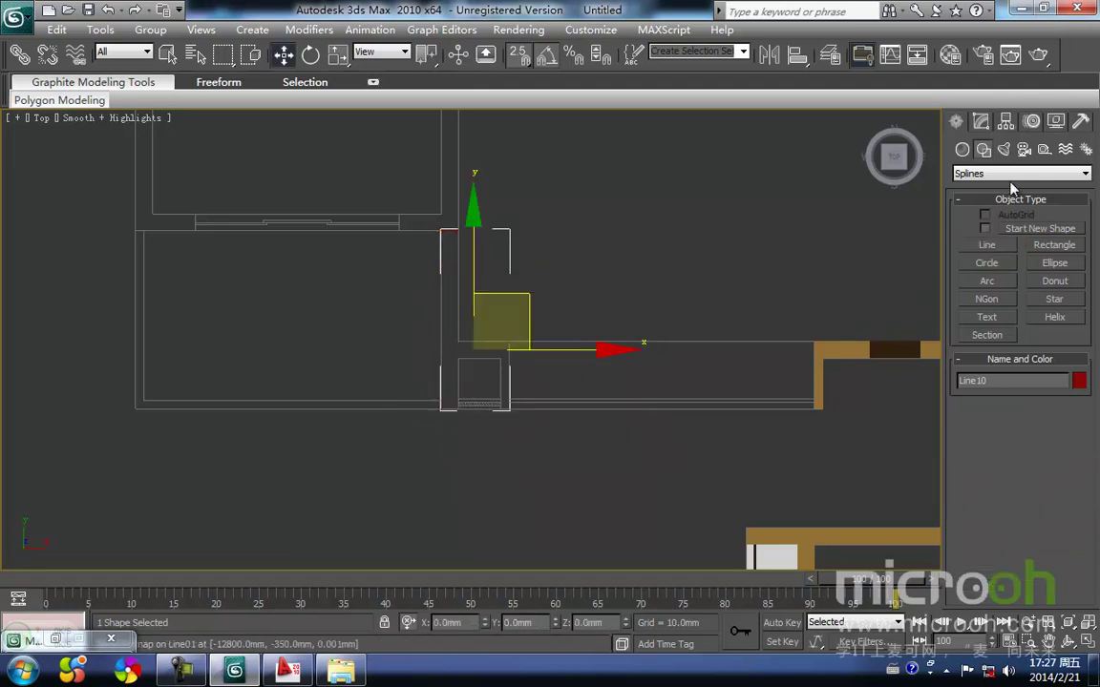
{"action": "left_click", "coordinate": [980, 122]}
{"action": "left_click", "coordinate": [1051, 192]}
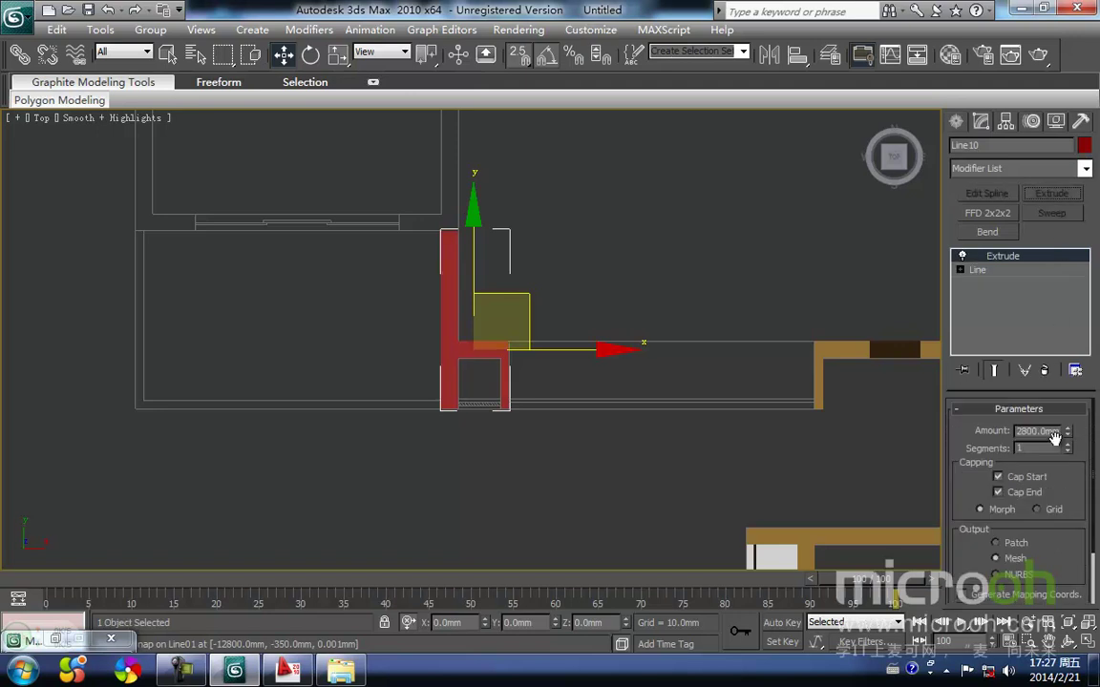
{"action": "middle_click_drag", "start_coordinate": [558, 434], "coordinate": [548, 468]}
{"action": "left_click", "coordinate": [543, 481]}
Assign the 墙体3 material to the new wall and put the Material Editor away.
{"action": "left_click", "coordinate": [446, 328]}
{"action": "middle_click_drag", "start_coordinate": [451, 329], "coordinate": [434, 353]}
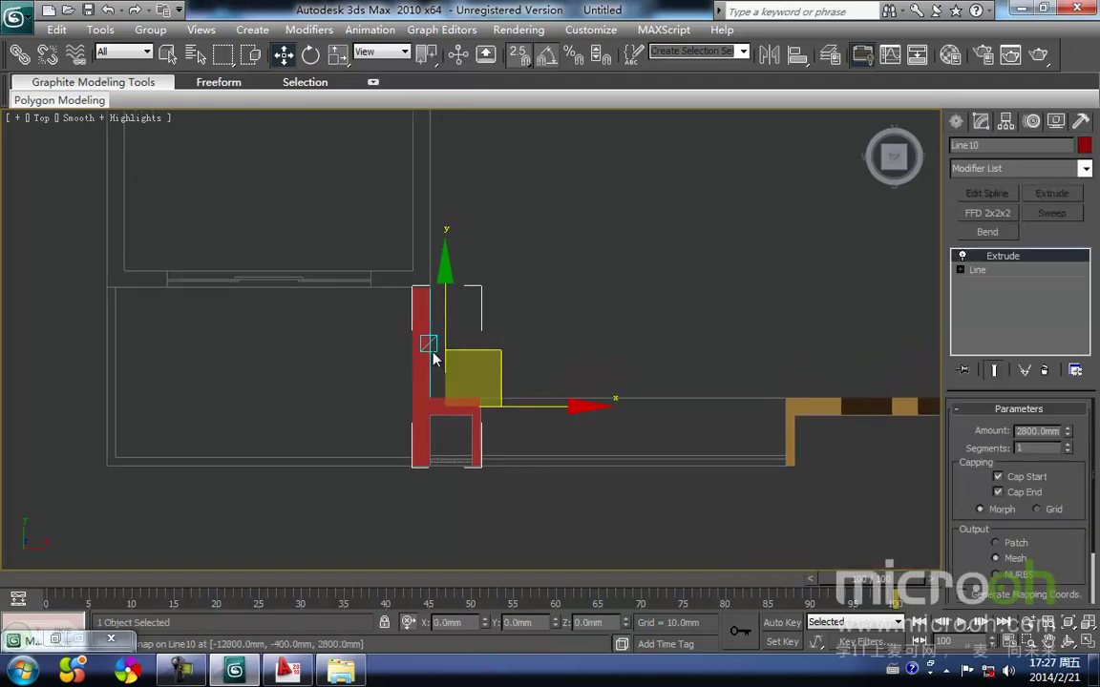
{"action": "key", "text": "m"}
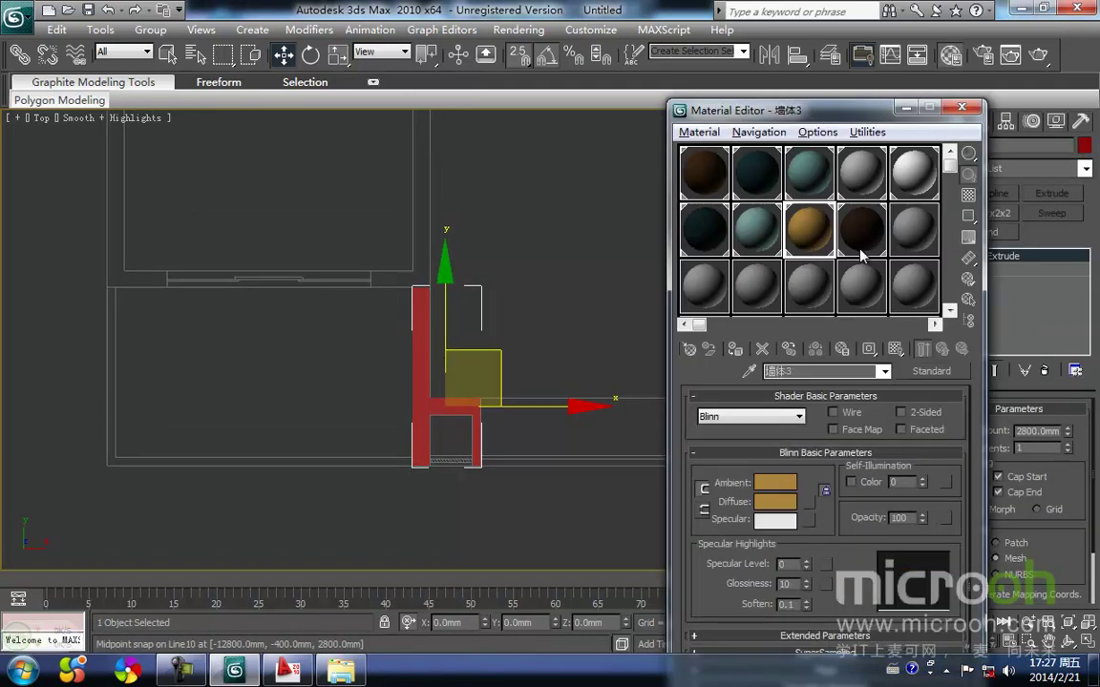
{"action": "left_click", "coordinate": [859, 251]}
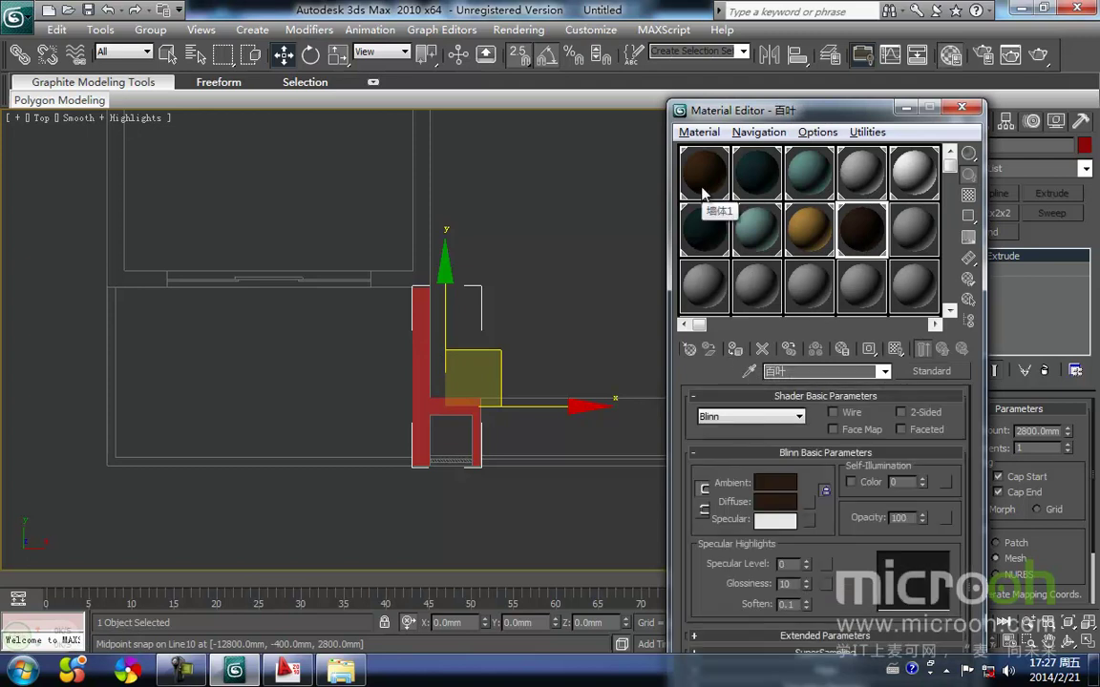
{"action": "left_click", "coordinate": [810, 228]}
{"action": "left_click", "coordinate": [735, 350]}
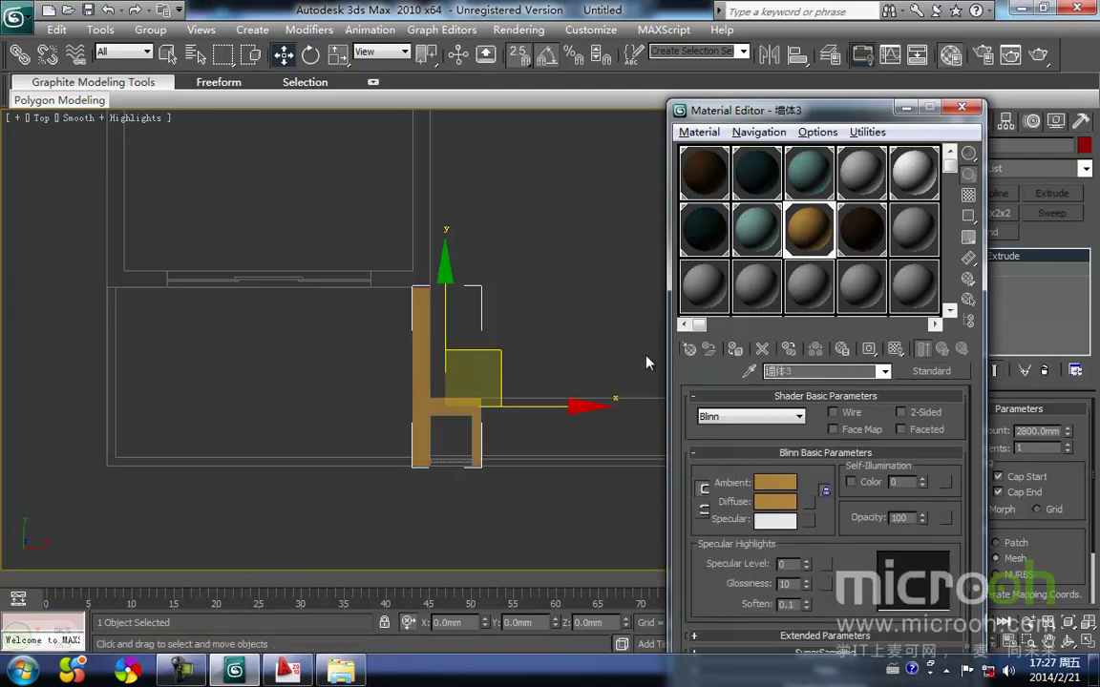
{"action": "left_click", "coordinate": [641, 291]}
{"action": "left_click", "coordinate": [906, 108]}
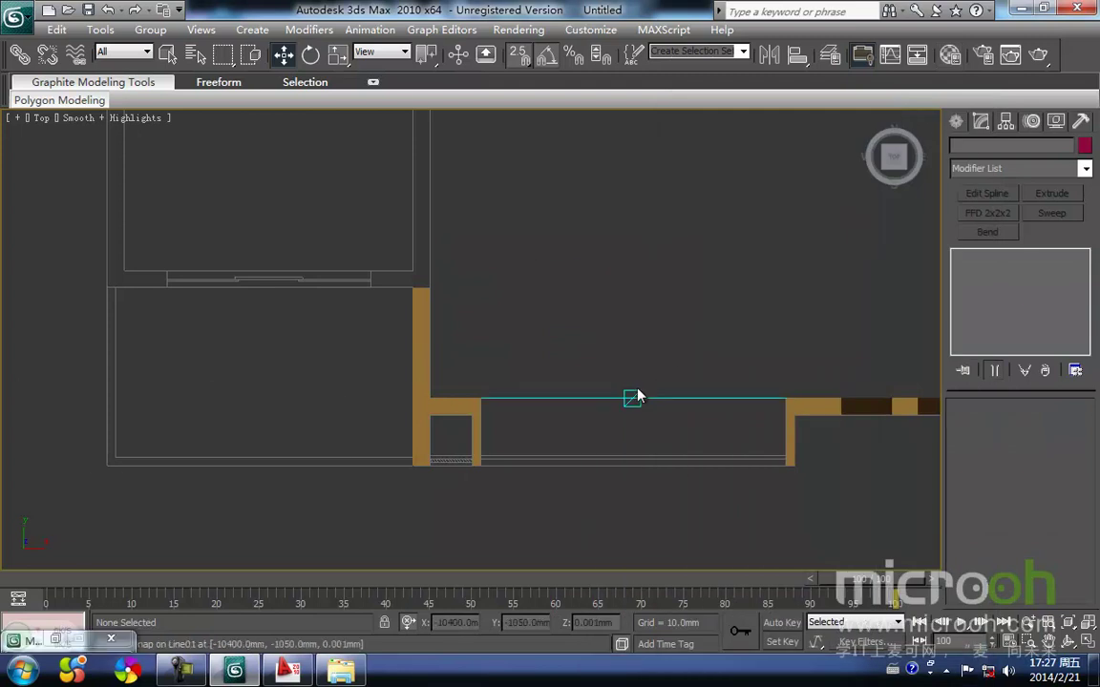
Select all parts of the bay window on the lower-left room's bottom wall and copy them to the empty area beside the building.
{"action": "middle_click_drag", "start_coordinate": [636, 434], "coordinate": [533, 344]}
{"action": "scroll", "coordinate": [533, 344], "scroll_direction": "down", "scroll_amount": 2}
{"action": "middle_click_drag", "start_coordinate": [567, 407], "coordinate": [555, 327]}
{"action": "scroll", "coordinate": [477, 334], "scroll_direction": "down", "scroll_amount": 1}
{"action": "middle_click_drag", "start_coordinate": [466, 338], "coordinate": [503, 259]}
{"action": "scroll", "coordinate": [488, 321], "scroll_direction": "down", "scroll_amount": 2}
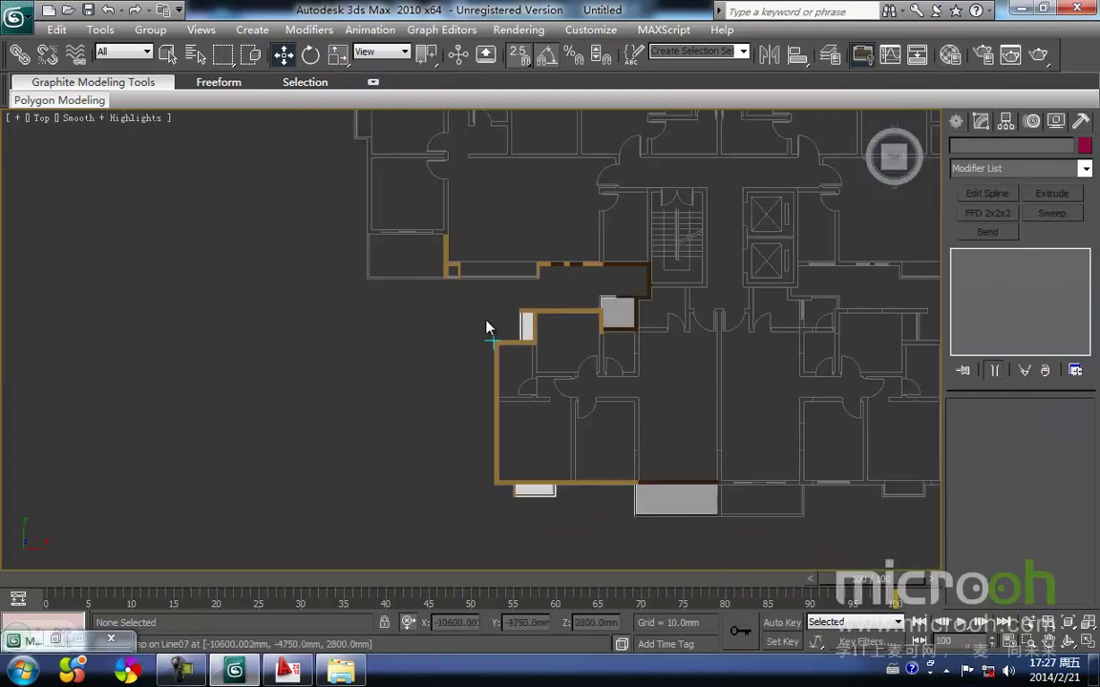
{"action": "scroll", "coordinate": [535, 298], "scroll_direction": "up", "scroll_amount": 2}
{"action": "scroll", "coordinate": [458, 386], "scroll_direction": "down", "scroll_amount": 2}
{"action": "middle_click_drag", "start_coordinate": [550, 416], "coordinate": [555, 267]}
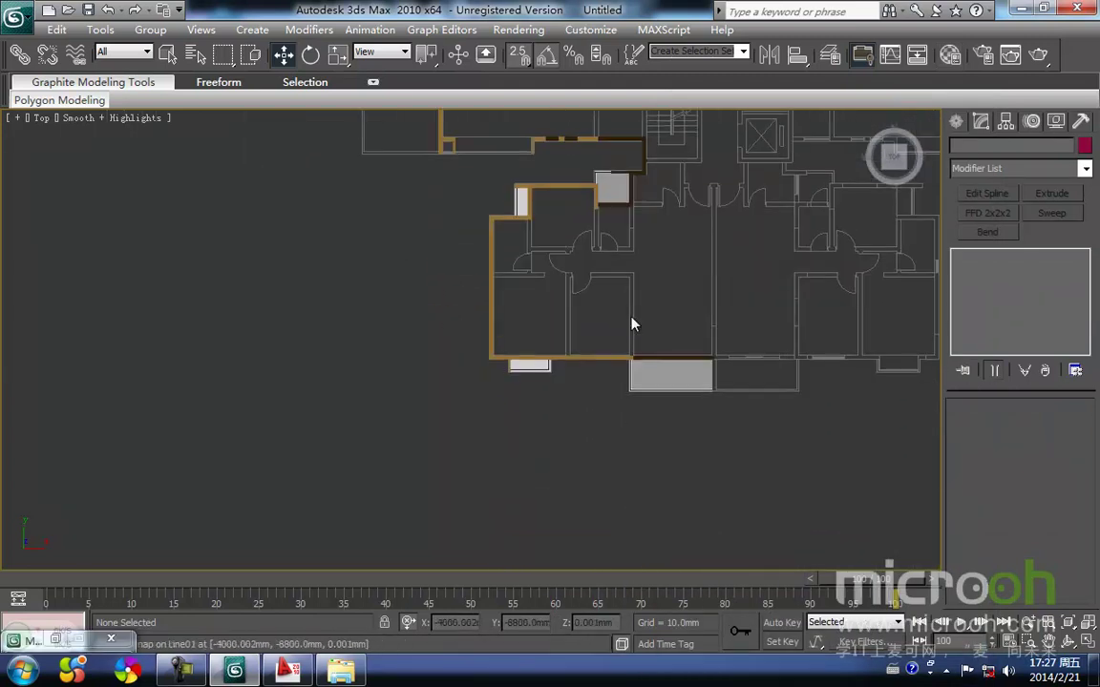
{"action": "scroll", "coordinate": [480, 341], "scroll_direction": "up", "scroll_amount": 2}
{"action": "middle_click_drag", "start_coordinate": [611, 422], "coordinate": [555, 490]}
{"action": "scroll", "coordinate": [589, 471], "scroll_direction": "down", "scroll_amount": 2}
{"action": "mouse_move", "coordinate": [620, 485]}
{"action": "middle_mouse_down"}
{"action": "mouse_move", "coordinate": [636, 459]}
{"action": "mouse_move", "coordinate": [613, 415]}
{"action": "middle_mouse_up"}
{"action": "scroll", "coordinate": [637, 468], "scroll_direction": "up", "scroll_amount": 2}
{"action": "key", "text": "F3"}
{"action": "left_click_drag", "start_coordinate": [587, 484], "coordinate": [570, 323]}
{"action": "middle_click_drag", "start_coordinate": [590, 344], "coordinate": [567, 320]}
{"action": "middle_click_drag", "start_coordinate": [626, 437], "coordinate": [585, 384], "text": "alt"}
{"action": "scroll", "coordinate": [622, 422], "scroll_direction": "up", "scroll_amount": 4}
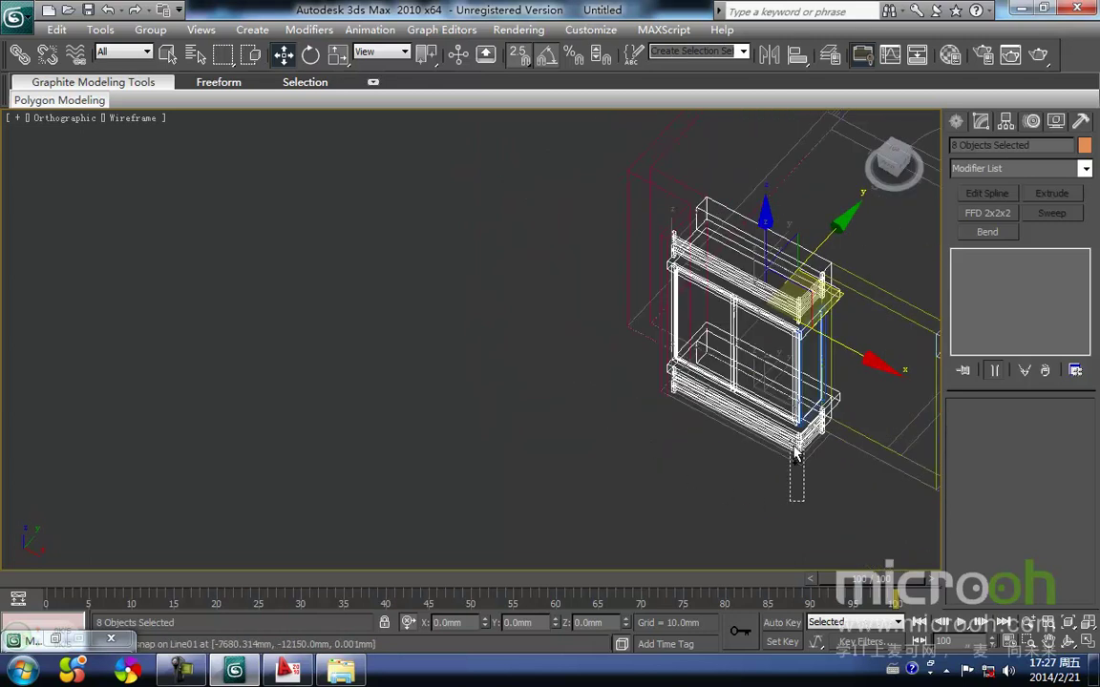
{"action": "left_click", "coordinate": [797, 406], "text": "ctrl"}
{"action": "middle_click_drag", "start_coordinate": [767, 421], "coordinate": [701, 483]}
{"action": "key", "text": "t"}
{"action": "key", "text": "z"}
{"action": "scroll", "coordinate": [578, 375], "scroll_direction": "down", "scroll_amount": 6}
{"action": "middle_click_drag", "start_coordinate": [525, 338], "coordinate": [542, 431]}
{"action": "key", "text": "space"}
{"action": "mouse_move", "coordinate": [559, 404]}
{"action": "left_mouse_down", "text": "shift"}
{"action": "mouse_move", "coordinate": [356, 262]}
{"action": "mouse_move", "coordinate": [271, 172]}
{"action": "left_mouse_up", "text": "shift"}
{"action": "left_click", "coordinate": [557, 403]}
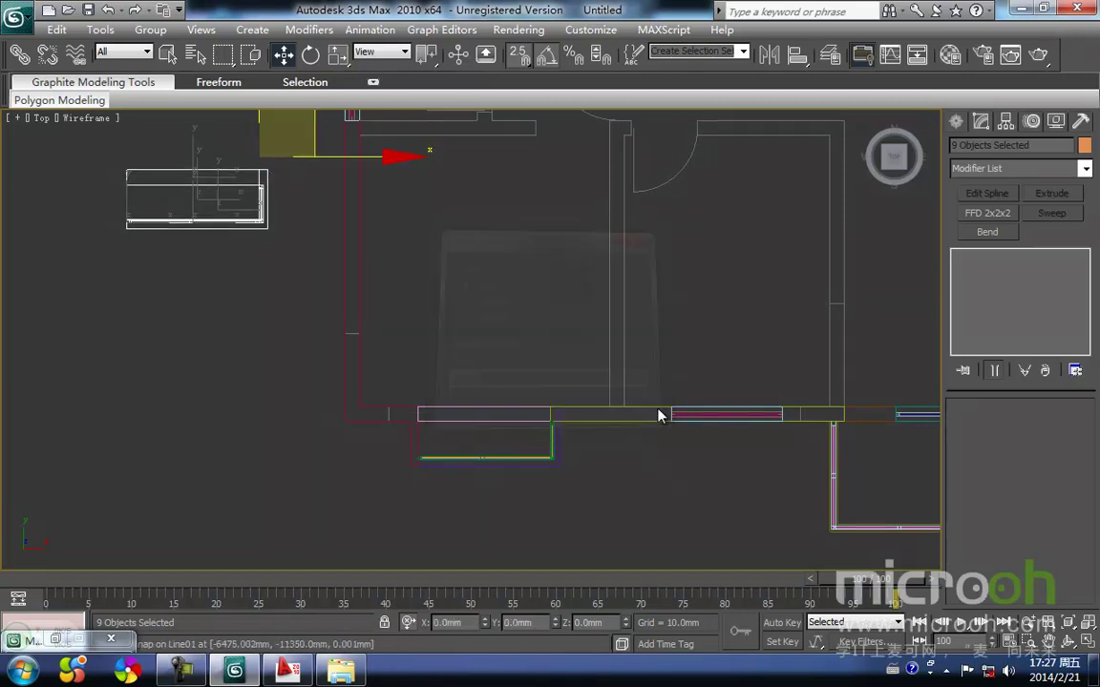
Group the copied bay window parts.
{"action": "middle_click_drag", "start_coordinate": [356, 175], "coordinate": [601, 313]}
{"action": "left_click", "coordinate": [151, 34]}
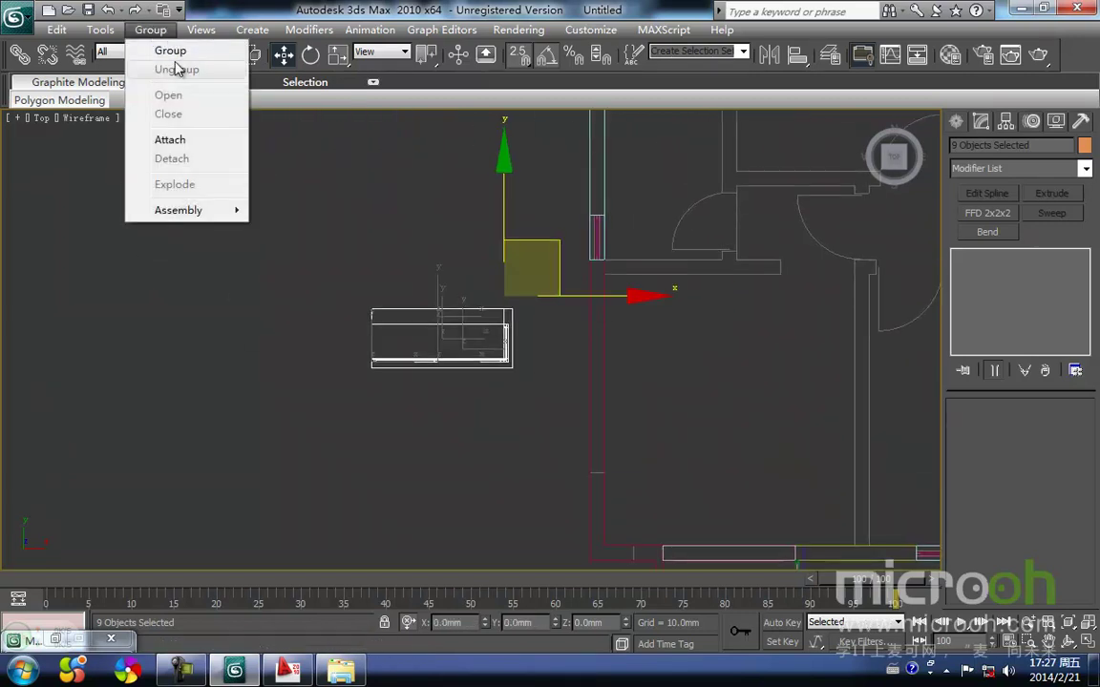
{"action": "left_click", "coordinate": [172, 48]}
{"action": "left_click", "coordinate": [560, 363]}
Examine the grouped bay window copy in 3D and return to the wireframe top view.
{"action": "middle_click_drag", "start_coordinate": [485, 421], "coordinate": [459, 349], "text": "alt"}
{"action": "key", "text": "F3"}
{"action": "middle_click_drag", "start_coordinate": [530, 363], "coordinate": [643, 354], "text": "alt"}
{"action": "middle_click_drag", "start_coordinate": [550, 316], "coordinate": [542, 416]}
{"action": "key", "text": "t"}
{"action": "key", "text": "z"}
{"action": "middle_click_drag", "start_coordinate": [390, 314], "coordinate": [418, 360]}
{"action": "scroll", "coordinate": [418, 360], "scroll_direction": "down", "scroll_amount": 3}
{"action": "key", "text": "F3"}
{"action": "scroll", "coordinate": [420, 327], "scroll_direction": "down", "scroll_amount": 8}
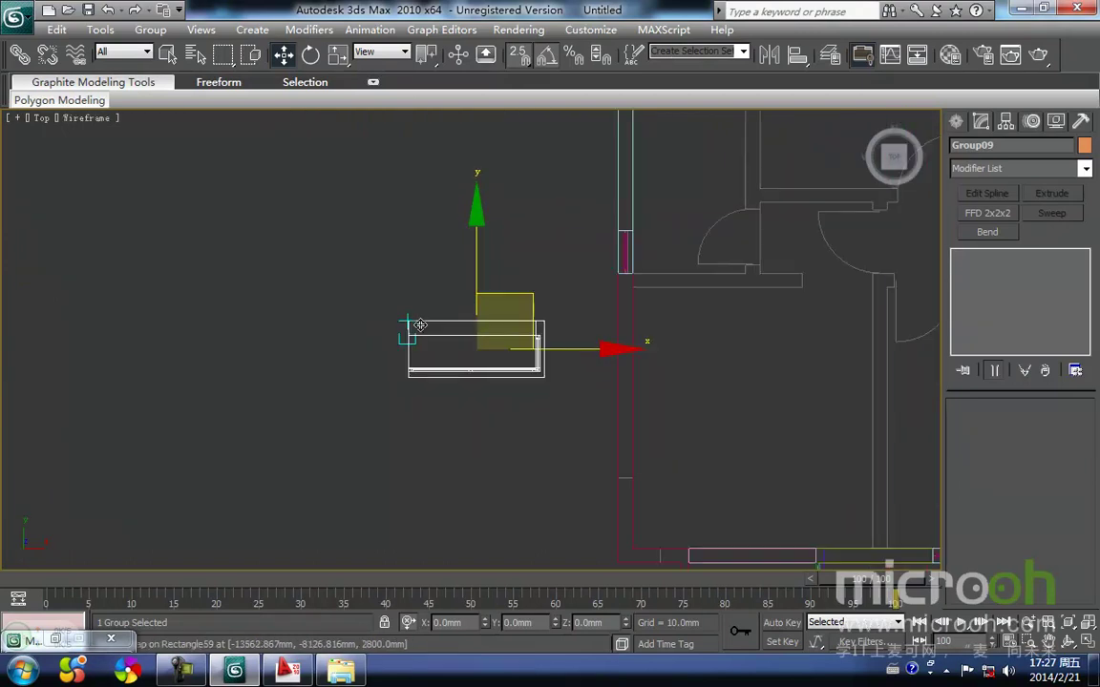
Move the bay window group to the wide recess, snapping its upper-left corner to the corner of the new wall.
{"action": "middle_click_drag", "start_coordinate": [431, 310], "coordinate": [336, 419]}
{"action": "key", "text": "space"}
{"action": "left_click_drag", "start_coordinate": [451, 412], "coordinate": [520, 191]}
{"action": "scroll", "coordinate": [396, 239], "scroll_direction": "up", "scroll_amount": 5}
{"action": "middle_click_drag", "start_coordinate": [361, 211], "coordinate": [462, 607]}
{"action": "left_click_drag", "start_coordinate": [408, 406], "coordinate": [340, 299]}
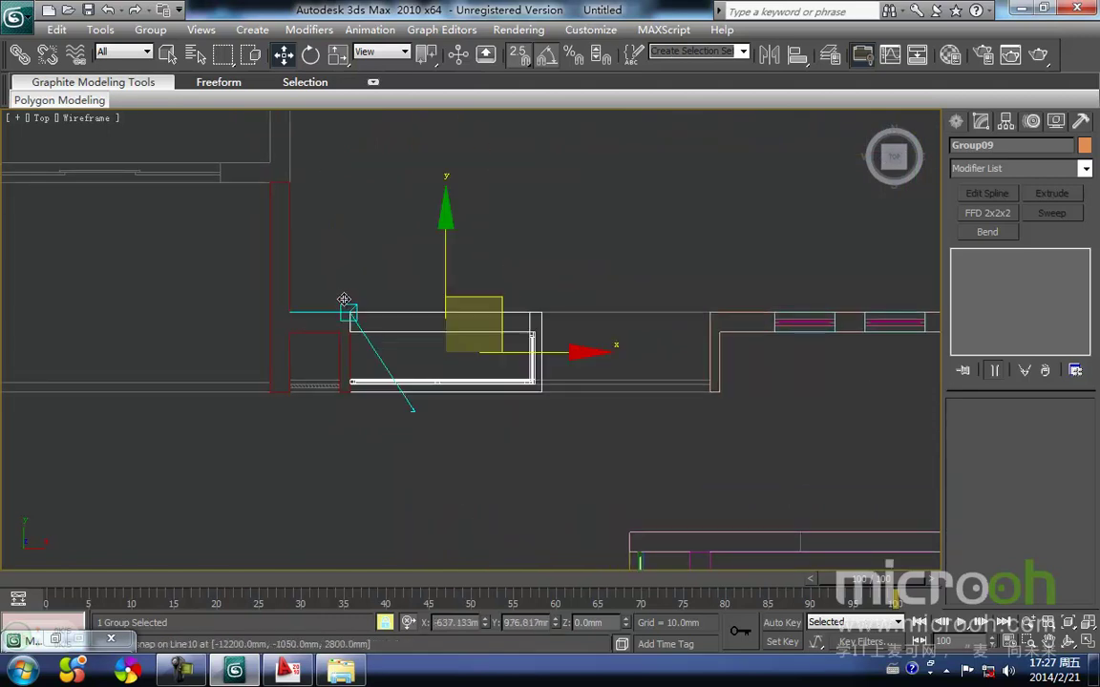
{"action": "left_click", "coordinate": [569, 455]}
Apply an Edit Mesh modifier to the bay window group in the recess.
{"action": "left_click_drag", "start_coordinate": [468, 285], "coordinate": [466, 284]}
{"action": "middle_click_drag", "start_coordinate": [513, 296], "coordinate": [467, 324]}
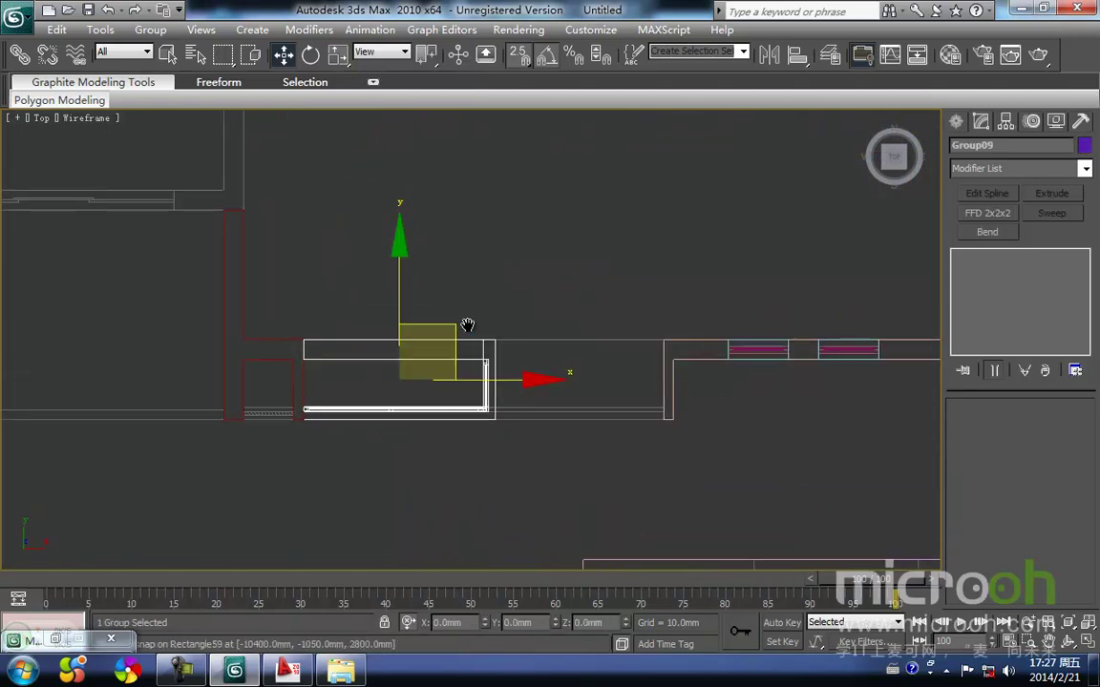
{"action": "left_click", "coordinate": [958, 122]}
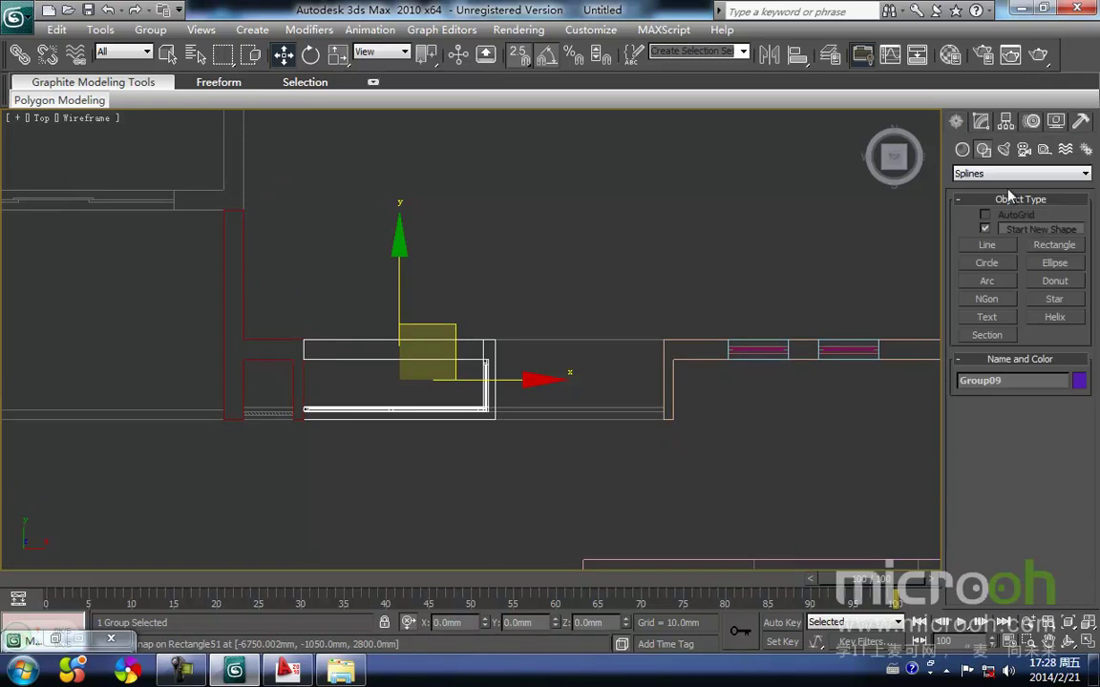
{"action": "middle_click_drag", "start_coordinate": [499, 360], "coordinate": [516, 331]}
{"action": "scroll", "coordinate": [517, 331], "scroll_direction": "up", "scroll_amount": 2}
{"action": "left_click_drag", "start_coordinate": [476, 263], "coordinate": [568, 460]}
{"action": "left_click", "coordinate": [981, 122]}
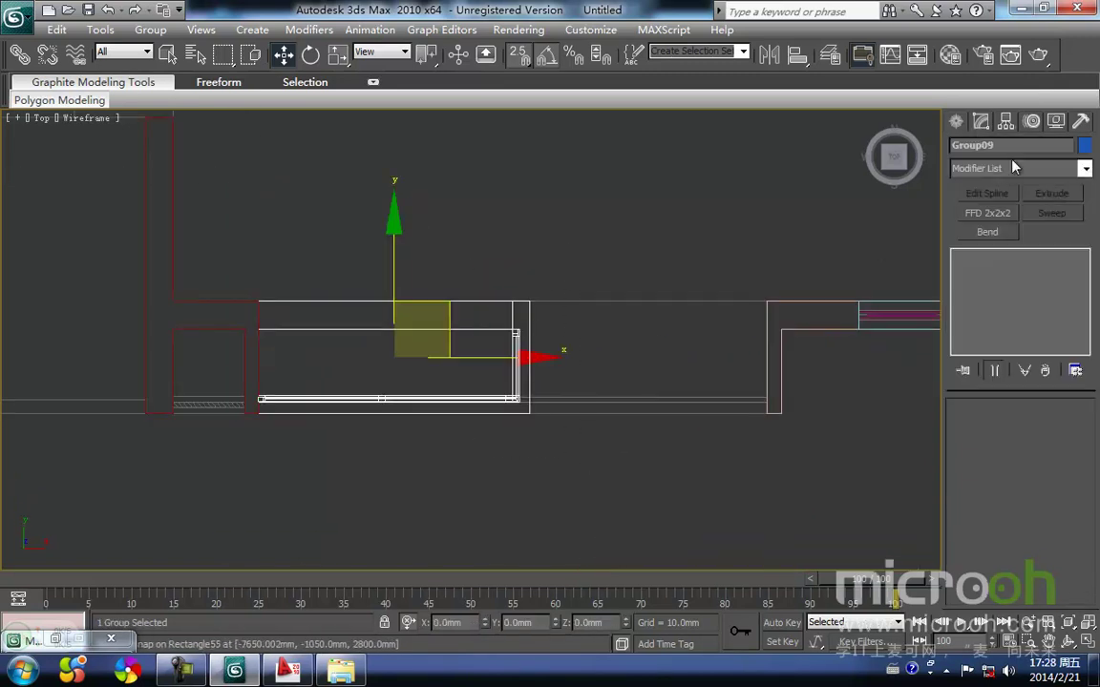
{"action": "left_click", "coordinate": [1086, 175]}
{"action": "key", "text": "e"}
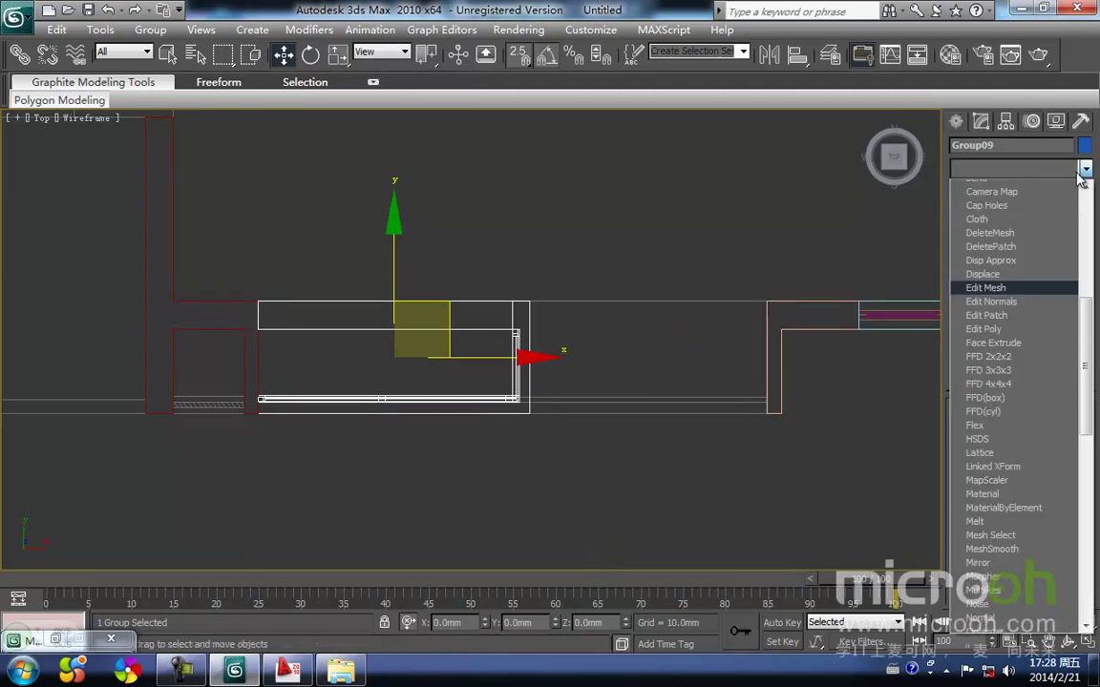
{"action": "left_click", "coordinate": [1019, 188]}
{"action": "middle_click_drag", "start_coordinate": [567, 322], "coordinate": [570, 348]}
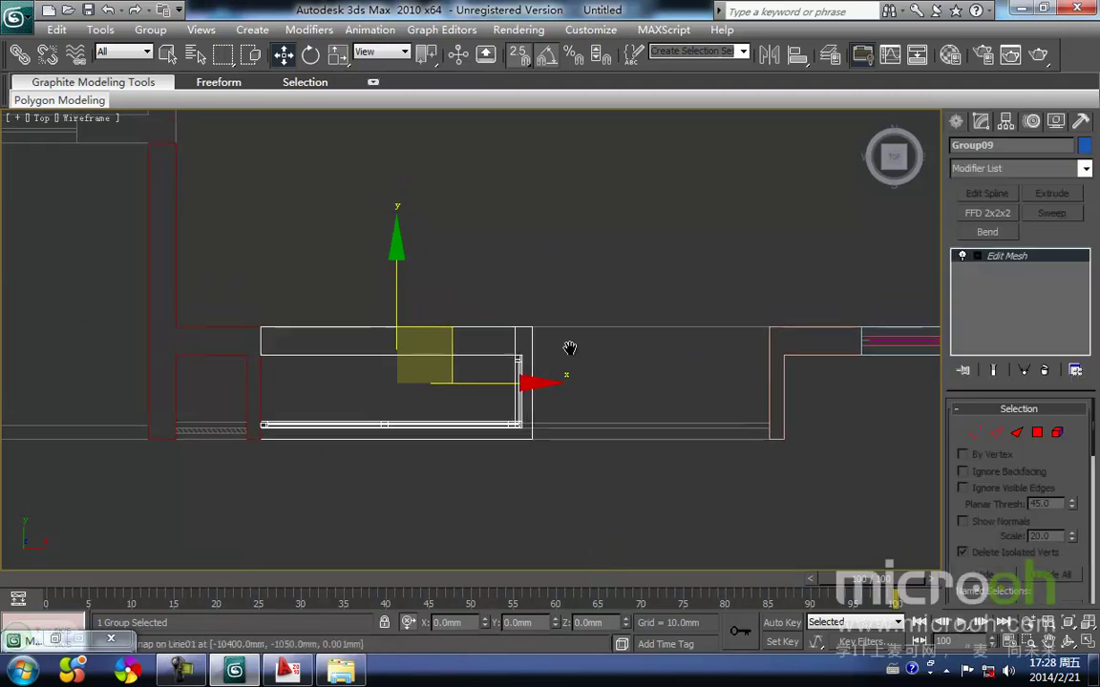
{"action": "left_click", "coordinate": [974, 434]}
{"action": "middle_click_drag", "start_coordinate": [510, 314], "coordinate": [520, 321]}
{"action": "scroll", "coordinate": [520, 321], "scroll_direction": "down", "scroll_amount": 1}
{"action": "scroll", "coordinate": [541, 395], "scroll_direction": "up", "scroll_amount": 1}
{"action": "scroll", "coordinate": [544, 401], "scroll_direction": "down", "scroll_amount": 1}
{"action": "mouse_move", "coordinate": [692, 415]}
{"action": "middle_mouse_down", "text": "alt"}
{"action": "mouse_move", "coordinate": [606, 413]}
{"action": "mouse_move", "coordinate": [628, 351]}
{"action": "mouse_move", "coordinate": [712, 332]}
{"action": "mouse_move", "coordinate": [537, 335]}
{"action": "mouse_move", "coordinate": [542, 325]}
{"action": "middle_mouse_up", "text": "alt"}
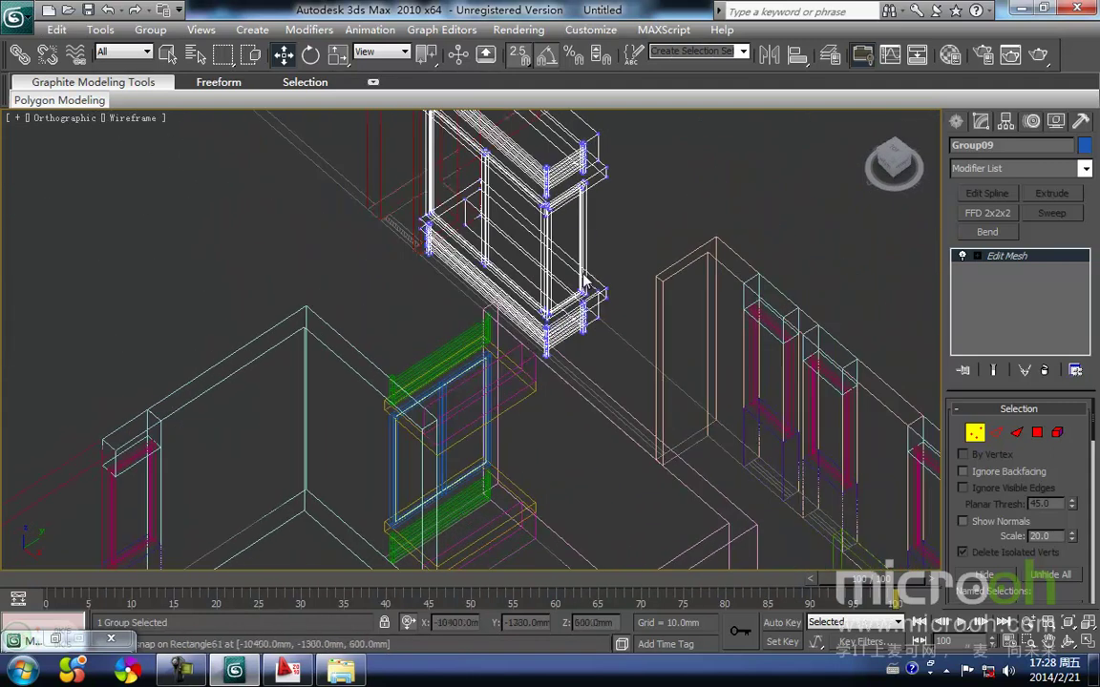
{"action": "left_click", "coordinate": [976, 439]}
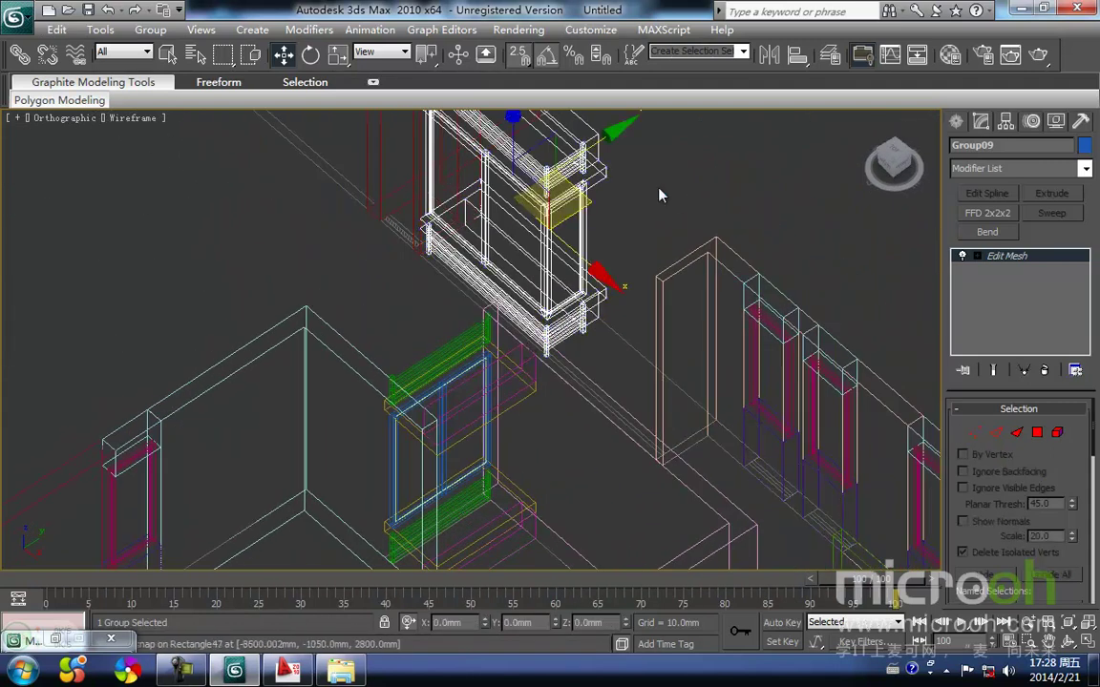
{"action": "left_click", "coordinate": [644, 186]}
Ungroup the bay window copy into its separate parts.
{"action": "middle_click_drag", "start_coordinate": [609, 195], "coordinate": [584, 289]}
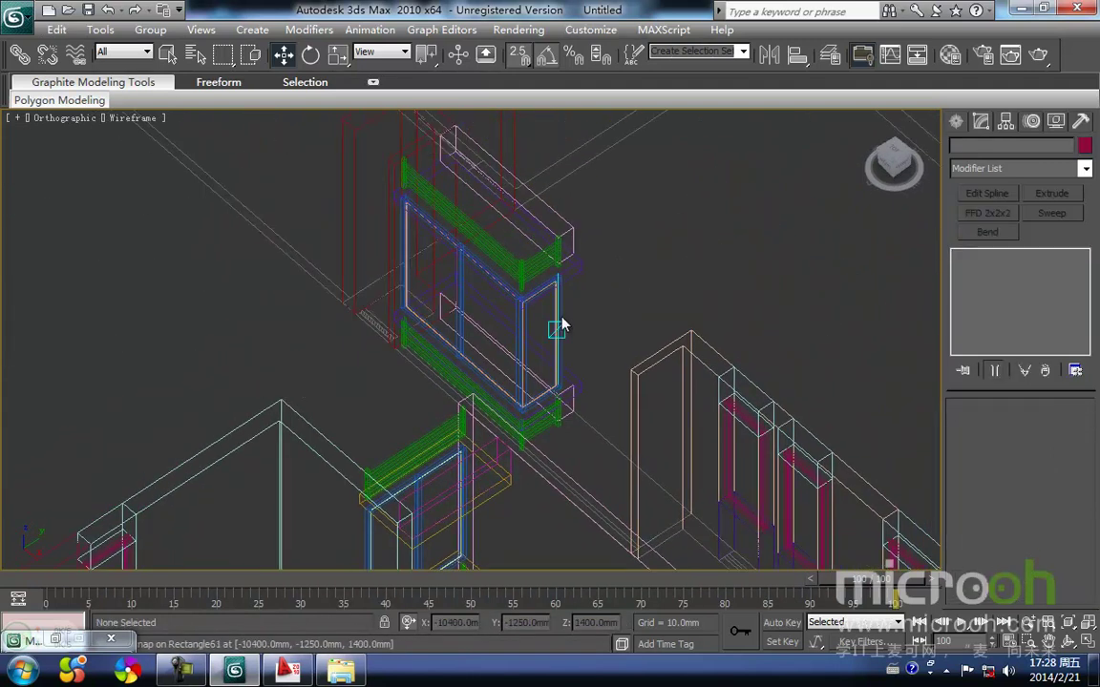
{"action": "left_click", "coordinate": [559, 323]}
{"action": "left_click", "coordinate": [150, 31]}
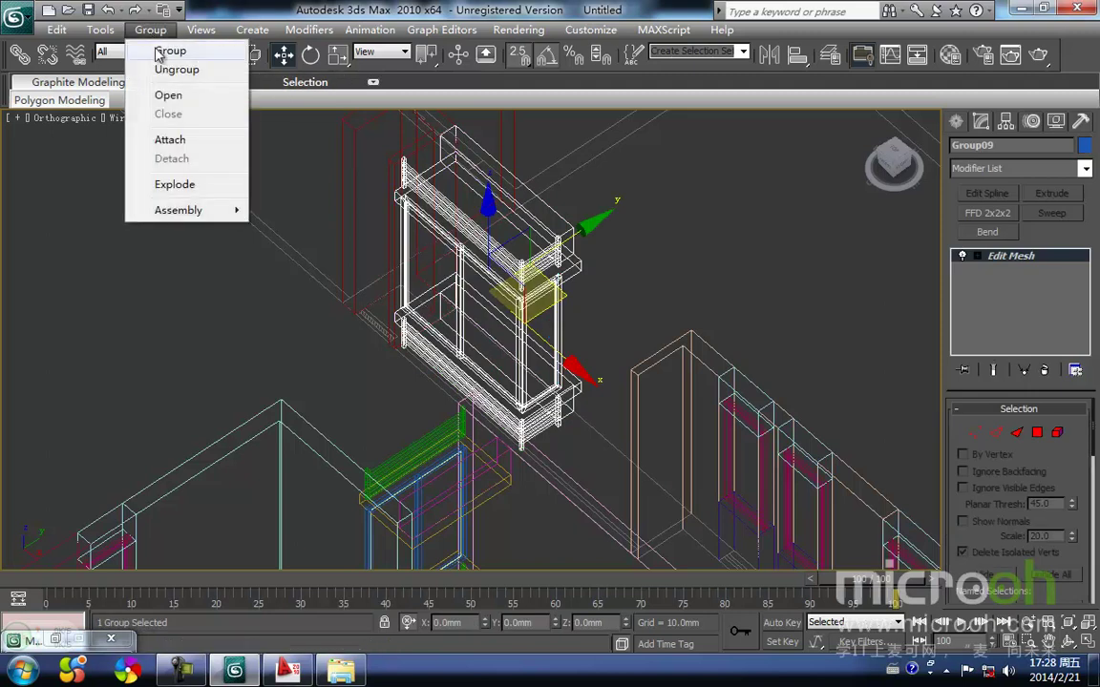
{"action": "left_click", "coordinate": [166, 69]}
{"action": "left_click", "coordinate": [768, 298]}
Delete the window frame on the short side of the ungrouped bay window.
{"action": "scroll", "coordinate": [553, 324], "scroll_direction": "up", "scroll_amount": 3}
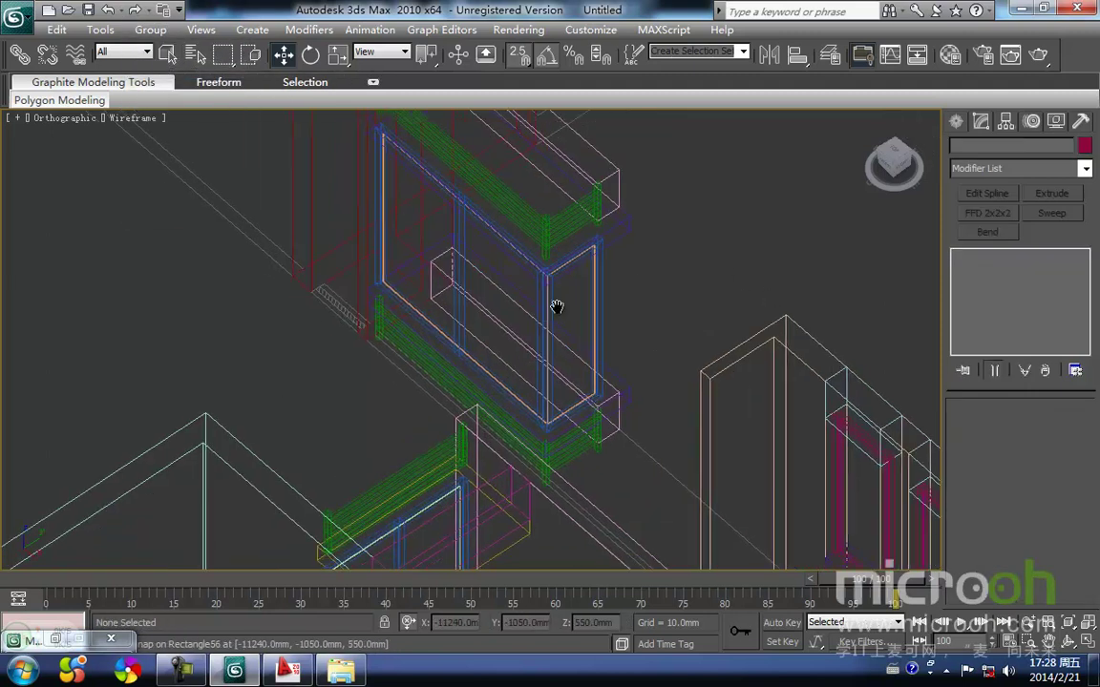
{"action": "key", "text": "F3"}
{"action": "left_click", "coordinate": [606, 296]}
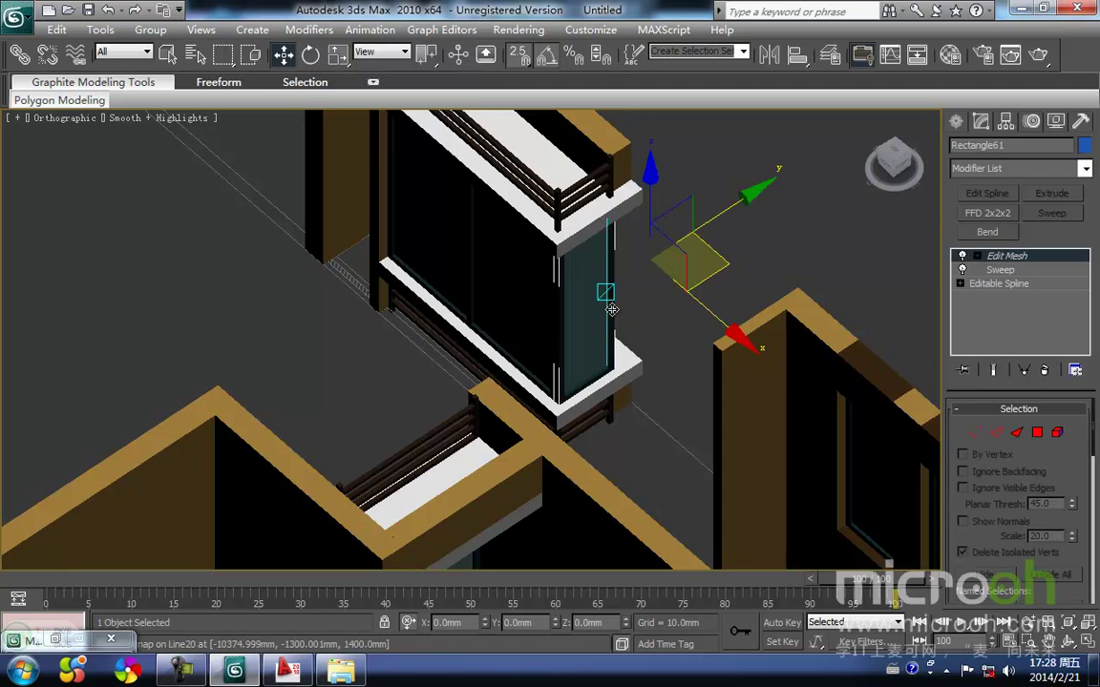
{"action": "left_click", "coordinate": [698, 309]}
Delete the short side segment from the base line of the swept glass, keeping its Sweep and Edit Mesh modifiers.
{"action": "left_click", "coordinate": [597, 317]}
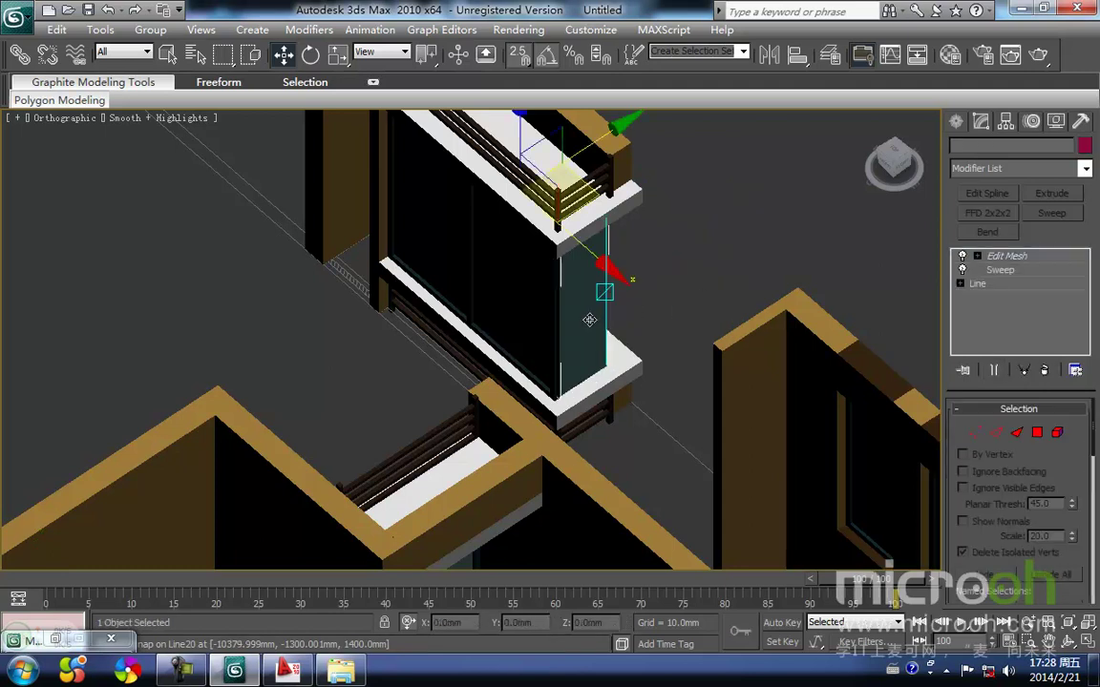
{"action": "left_click", "coordinate": [999, 272]}
{"action": "middle_click_drag", "start_coordinate": [487, 299], "coordinate": [537, 277]}
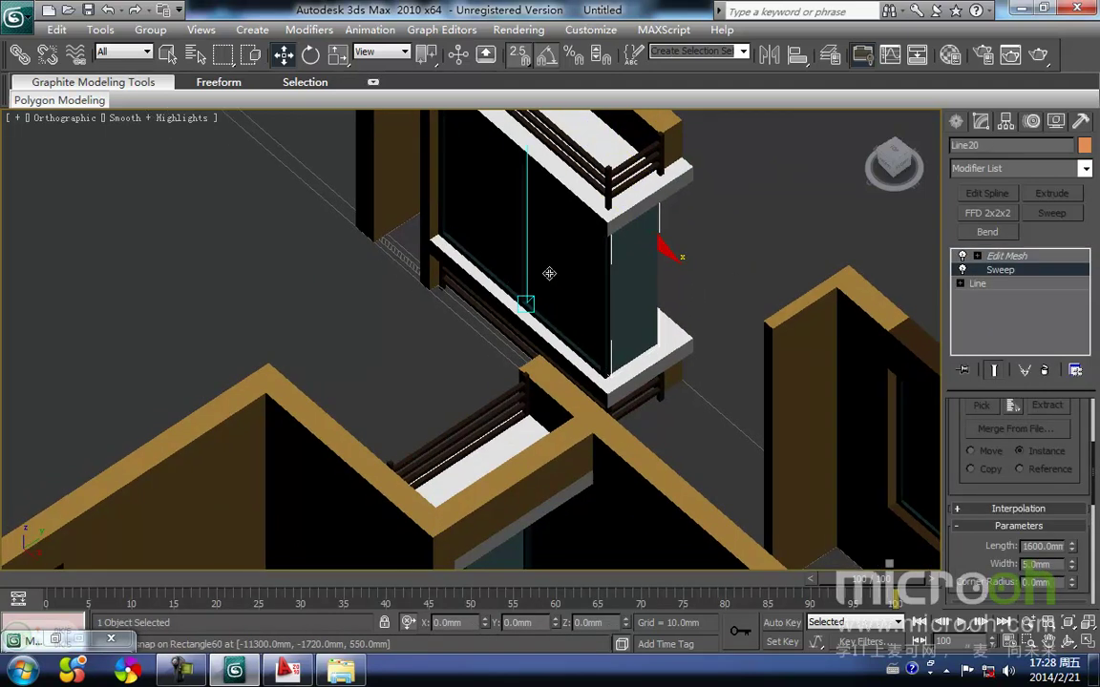
{"action": "key", "text": "F3"}
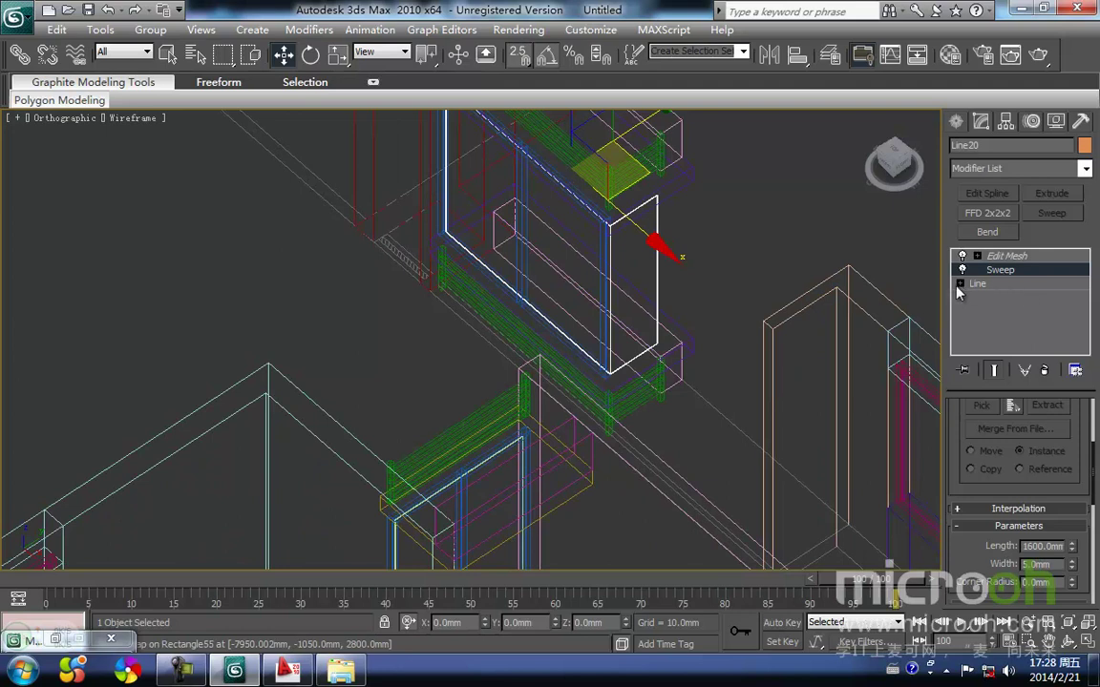
{"action": "left_click", "coordinate": [984, 299]}
{"action": "middle_click_drag", "start_coordinate": [667, 242], "coordinate": [663, 294]}
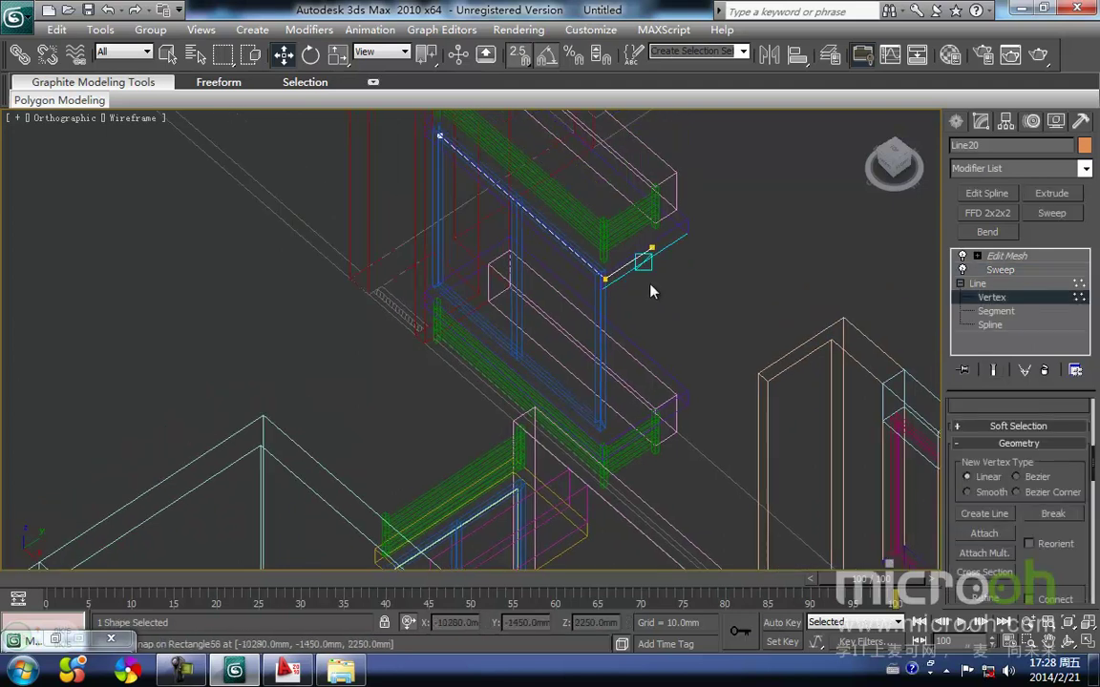
{"action": "left_click_drag", "start_coordinate": [664, 279], "coordinate": [641, 235]}
{"action": "middle_click_drag", "start_coordinate": [665, 259], "coordinate": [686, 295]}
{"action": "key", "text": "2"}
{"action": "left_click", "coordinate": [617, 286]}
{"action": "key", "text": "Delete"}
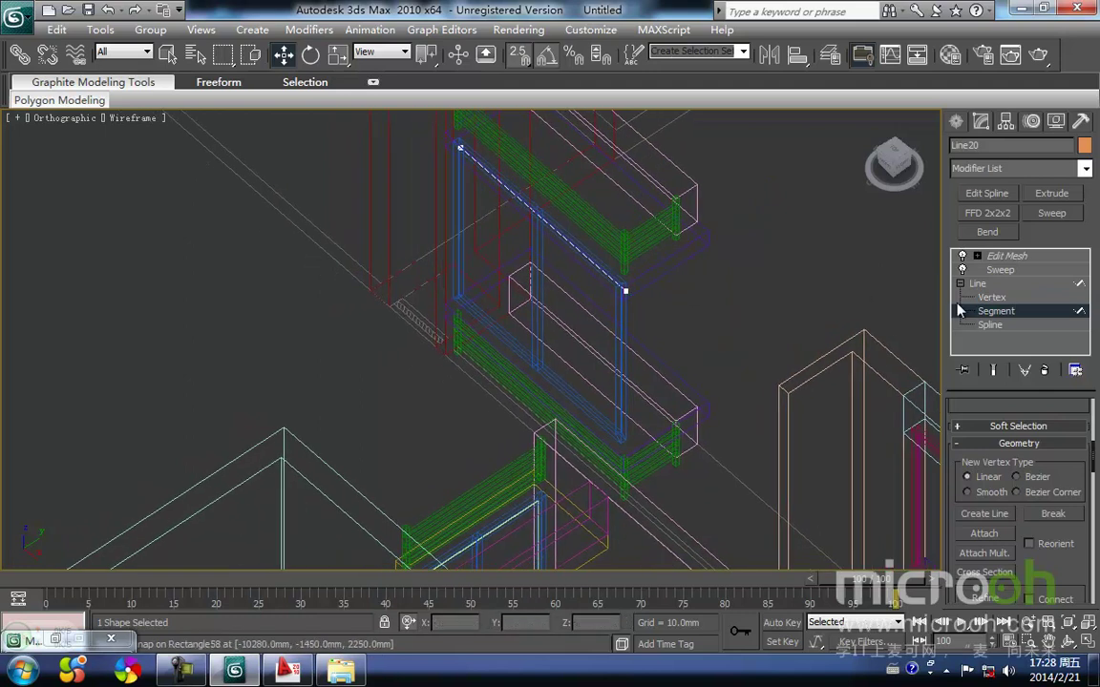
{"action": "left_click", "coordinate": [979, 284]}
{"action": "left_click", "coordinate": [1006, 257]}
{"action": "middle_click_drag", "start_coordinate": [786, 330], "coordinate": [791, 310]}
{"action": "left_click", "coordinate": [769, 277]}
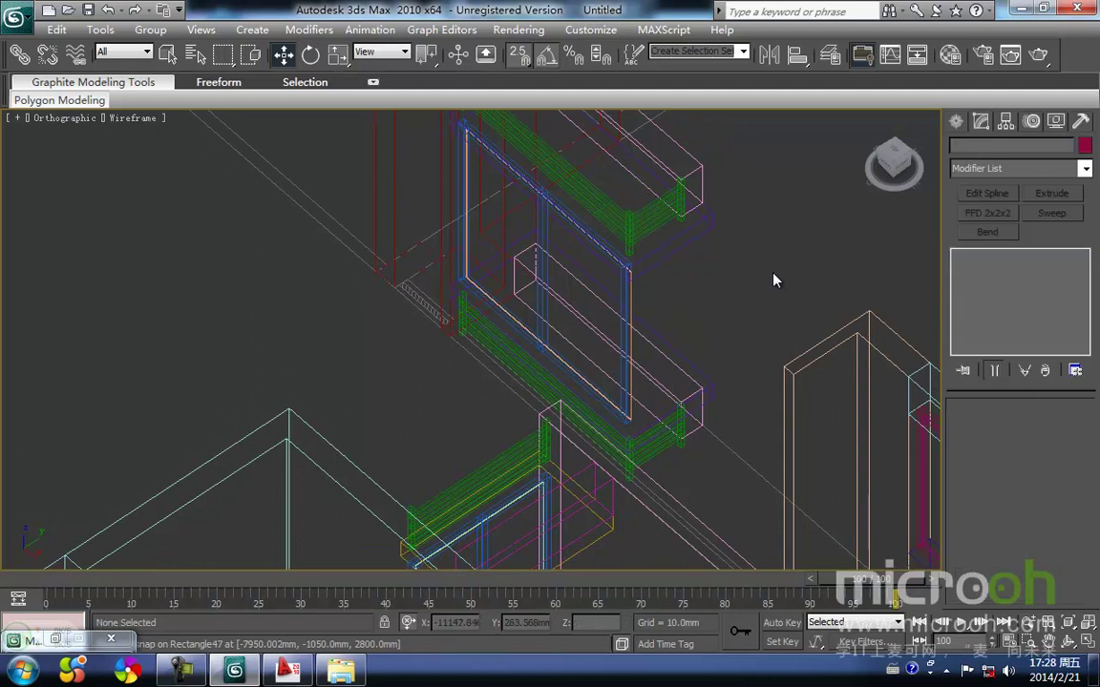
Delete the faces of the upper railing along the bay window's short side.
{"action": "middle_click_drag", "start_coordinate": [719, 277], "coordinate": [701, 313]}
{"action": "left_click", "coordinate": [636, 261]}
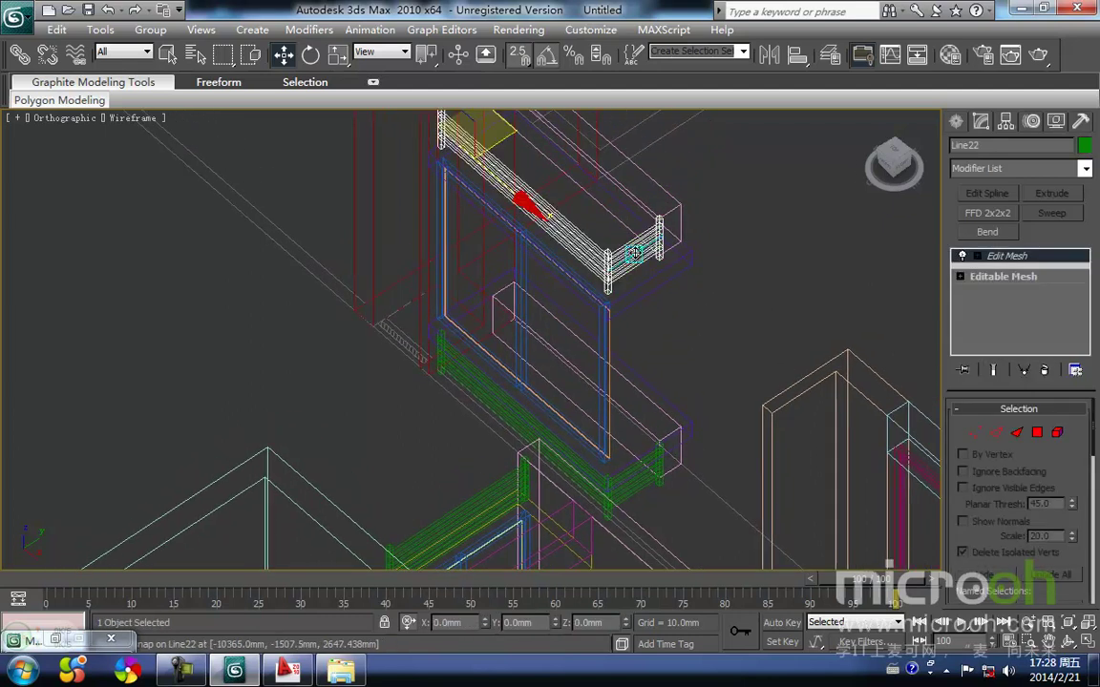
{"action": "left_click", "coordinate": [1017, 435]}
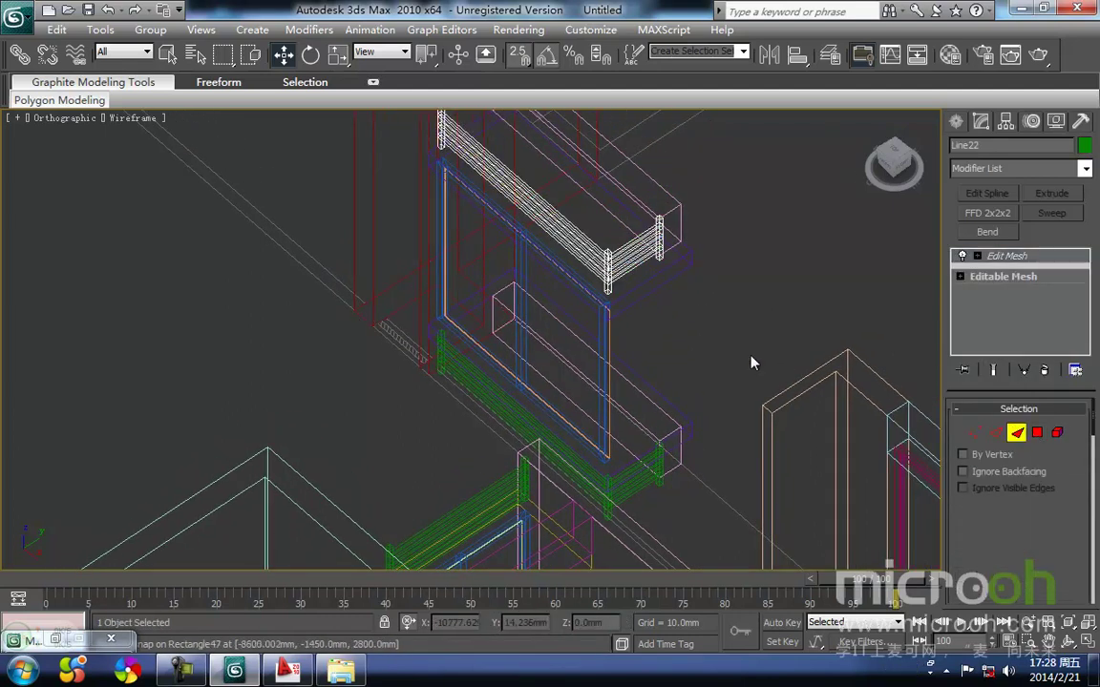
{"action": "left_click_drag", "start_coordinate": [650, 198], "coordinate": [650, 195]}
{"action": "key", "text": "Delete"}
{"action": "middle_click_drag", "start_coordinate": [647, 354], "coordinate": [663, 245]}
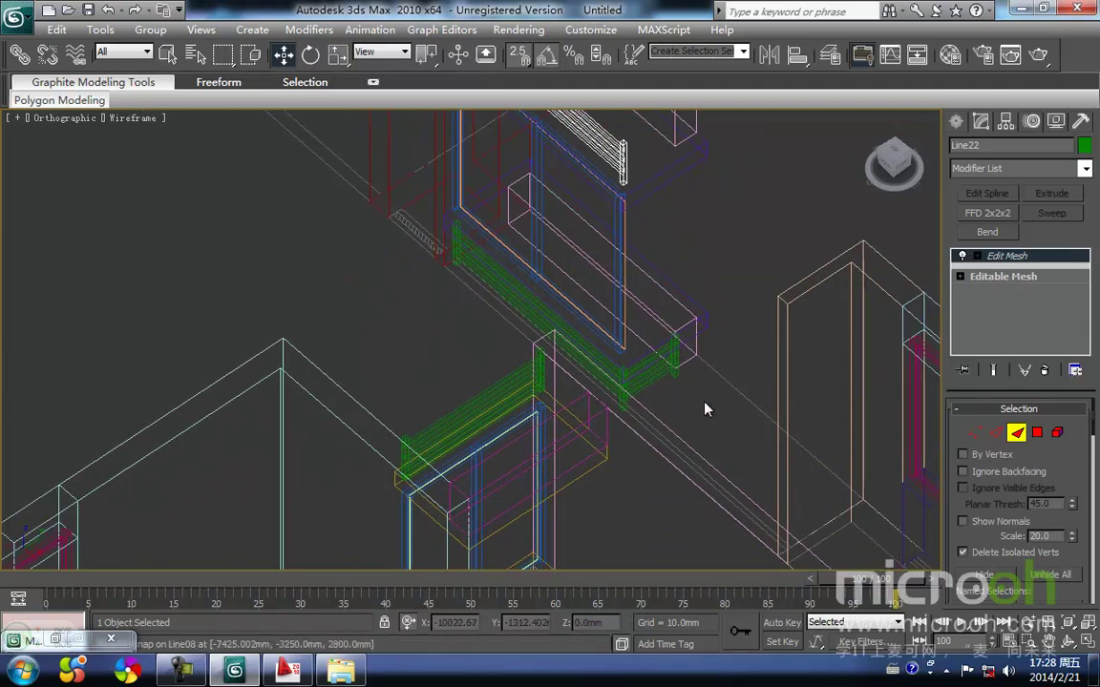
{"action": "left_click", "coordinate": [1012, 435]}
{"action": "left_click", "coordinate": [768, 223]}
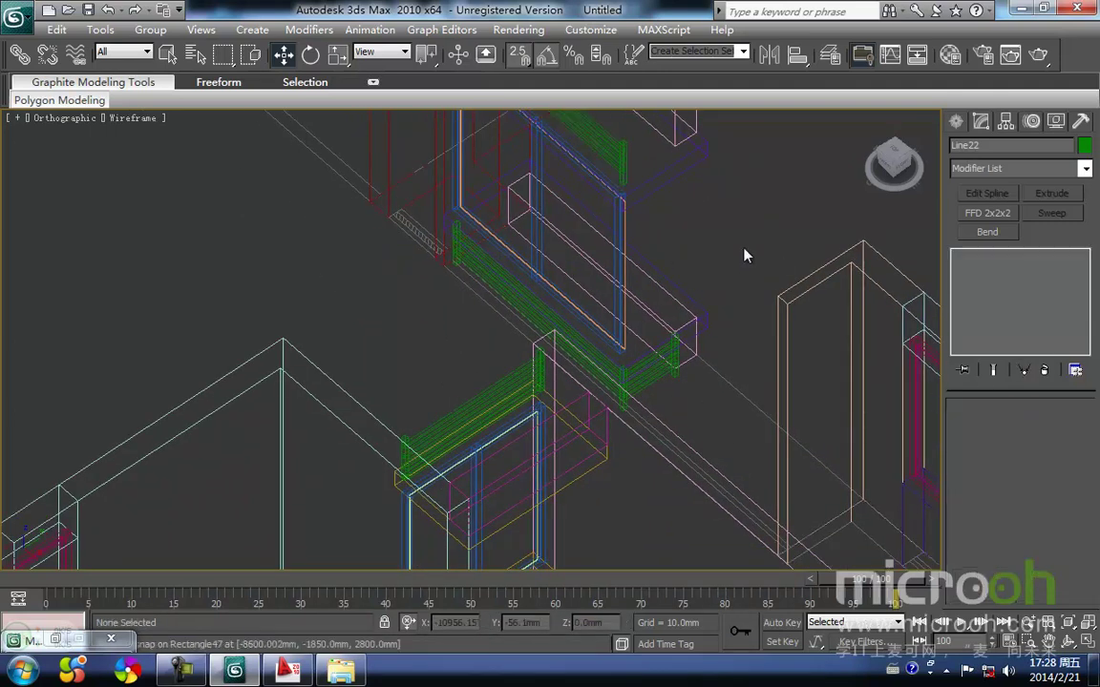
Delete the lower railing's faces along the short side and frame the window in the top view.
{"action": "left_click", "coordinate": [649, 373]}
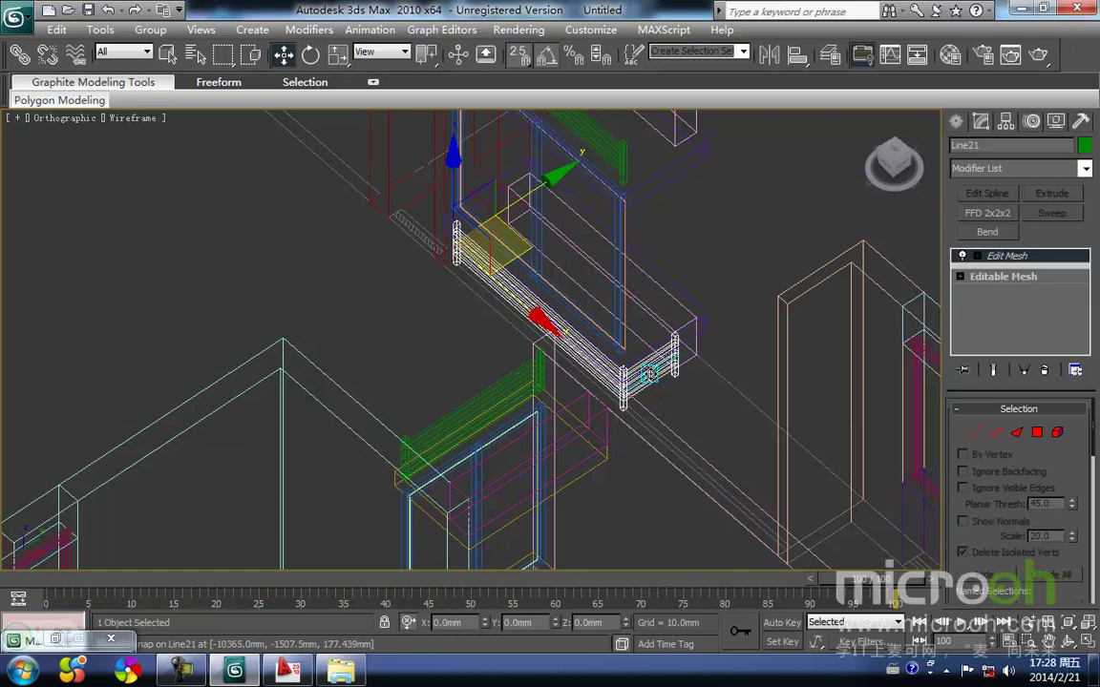
{"action": "left_click", "coordinate": [1016, 434]}
{"action": "left_click_drag", "start_coordinate": [665, 331], "coordinate": [664, 323]}
{"action": "key", "text": "Delete"}
{"action": "left_click", "coordinate": [1015, 432]}
{"action": "middle_click_drag", "start_coordinate": [595, 358], "coordinate": [575, 425]}
{"action": "scroll", "coordinate": [592, 422], "scroll_direction": "down", "scroll_amount": 2}
{"action": "key", "text": "t"}
{"action": "key", "text": "z"}
{"action": "scroll", "coordinate": [553, 374], "scroll_direction": "down", "scroll_amount": 3}
{"action": "key", "text": "1"}
{"action": "left_click_drag", "start_coordinate": [557, 240], "coordinate": [558, 238]}
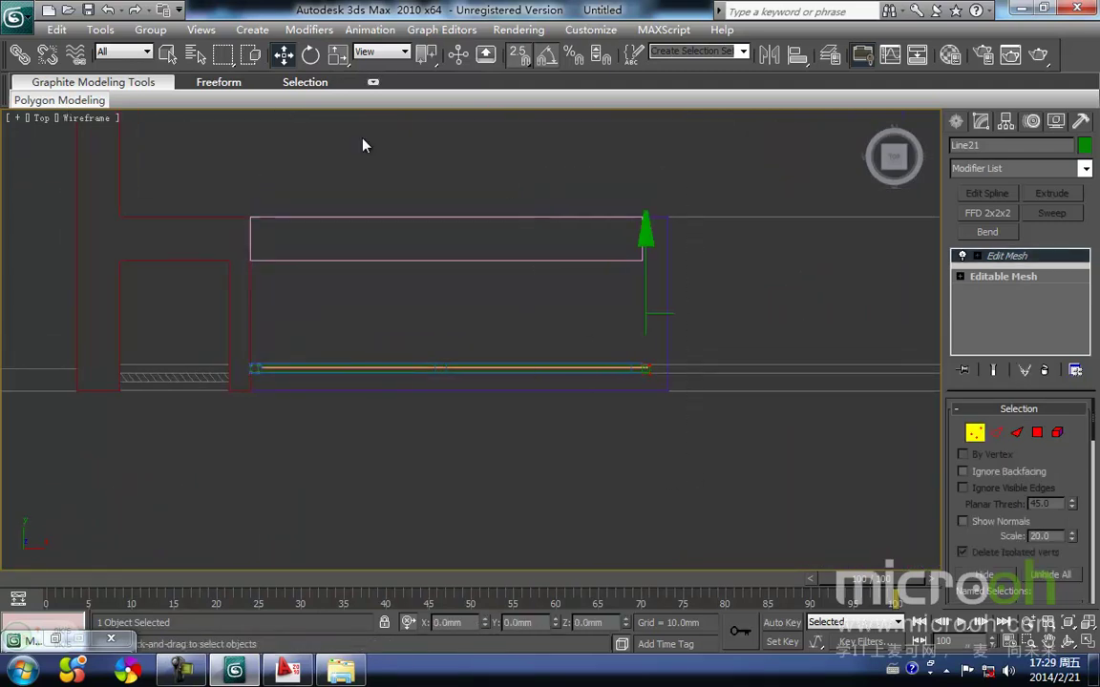
{"action": "key", "text": "1"}
{"action": "key", "text": "1"}
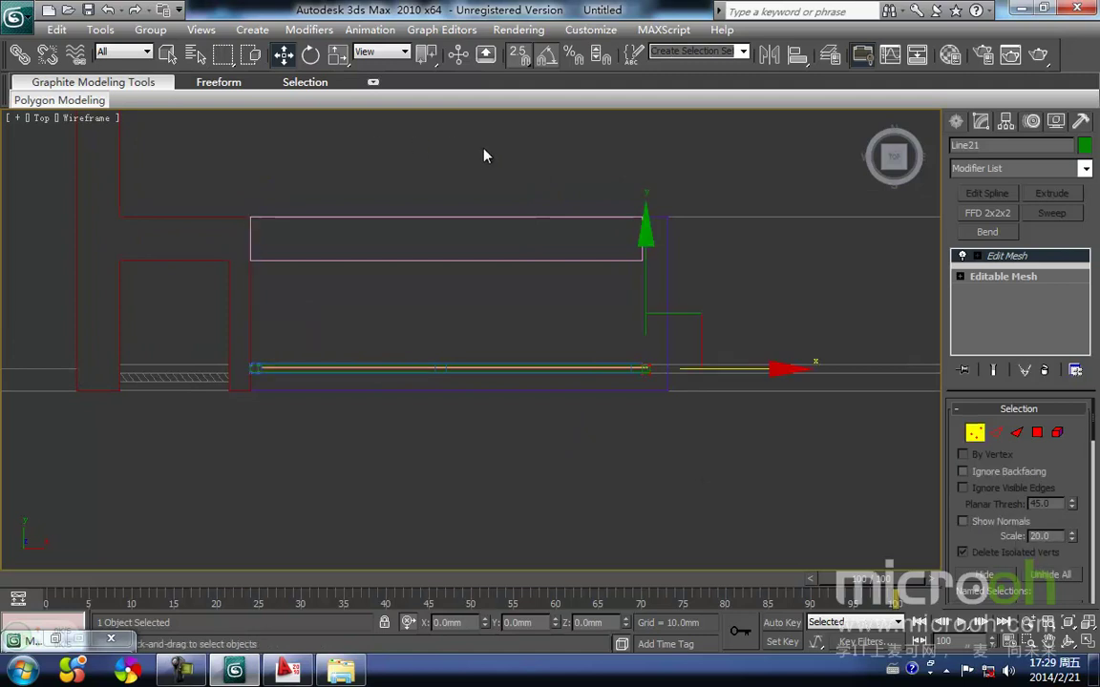
{"action": "key", "text": "1"}
Group all the parts of the trimmed bay window as Group09.
{"action": "left_click", "coordinate": [505, 185]}
{"action": "left_click_drag", "start_coordinate": [508, 168], "coordinate": [508, 168]}
{"action": "left_click", "coordinate": [150, 29]}
{"action": "left_click", "coordinate": [172, 47]}
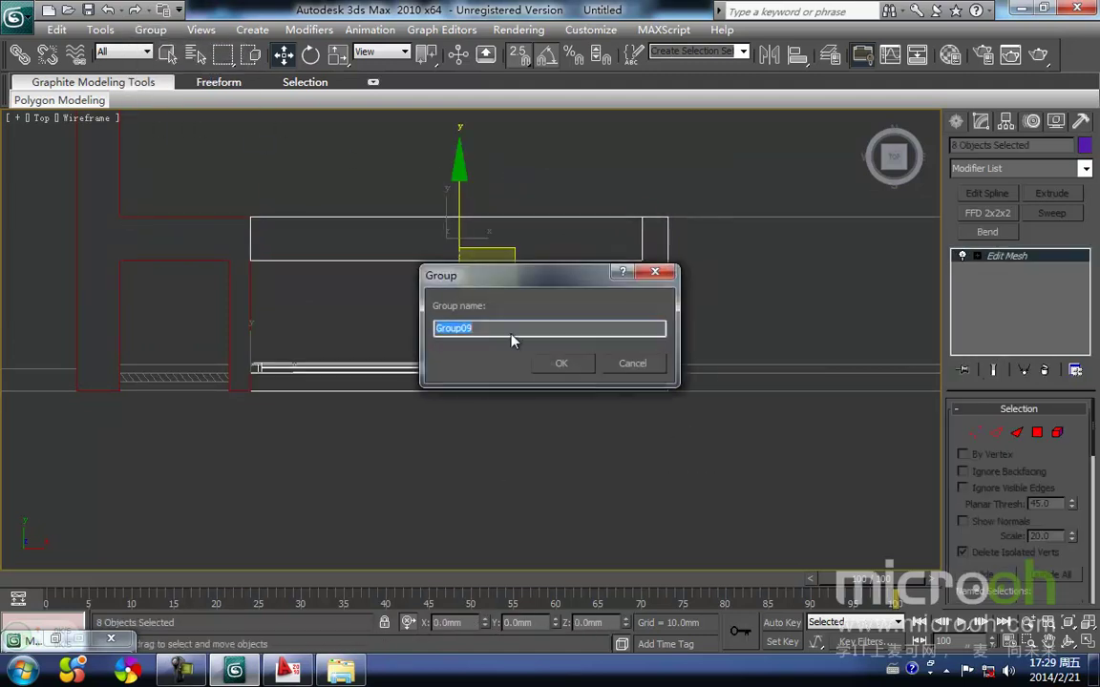
{"action": "left_click", "coordinate": [562, 364]}
Stretch the end vertices of the window group across the recess, snapping the slab end to the opposite wall.
{"action": "left_click", "coordinate": [971, 438]}
{"action": "middle_click_drag", "start_coordinate": [596, 334], "coordinate": [447, 400]}
{"action": "middle_click_drag", "start_coordinate": [586, 511], "coordinate": [517, 462]}
{"action": "key", "text": "space"}
{"action": "left_click_drag", "start_coordinate": [509, 385], "coordinate": [813, 421]}
{"action": "key", "text": "space"}
Move the remaining end vertices of the frame, railings and inner beam flush with the opposite wall.
{"action": "left_click", "coordinate": [799, 447]}
{"action": "left_click_drag", "start_coordinate": [706, 194], "coordinate": [704, 193]}
{"action": "key", "text": "space"}
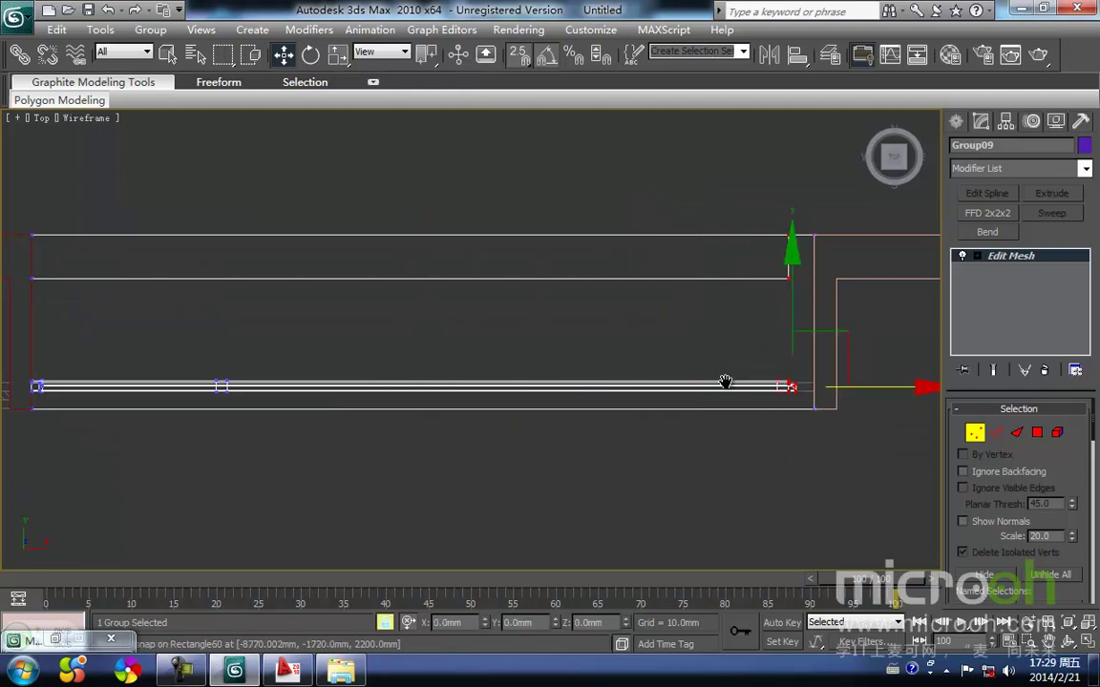
{"action": "middle_click_drag", "start_coordinate": [813, 427], "coordinate": [615, 423]}
{"action": "left_click_drag", "start_coordinate": [614, 405], "coordinate": [615, 407]}
Examine the stretched bay window's fit between the walls in wireframe and shaded 3D views, leaving vertex editing.
{"action": "scroll", "coordinate": [506, 428], "scroll_direction": "down", "scroll_amount": 3}
{"action": "mouse_move", "coordinate": [402, 440]}
{"action": "middle_mouse_down"}
{"action": "mouse_move", "coordinate": [545, 387]}
{"action": "mouse_move", "coordinate": [506, 415]}
{"action": "mouse_move", "coordinate": [552, 315]}
{"action": "mouse_move", "coordinate": [516, 329]}
{"action": "mouse_move", "coordinate": [482, 323]}
{"action": "middle_mouse_up"}
{"action": "key", "text": "F3"}
{"action": "scroll", "coordinate": [515, 408], "scroll_direction": "up", "scroll_amount": 2}
{"action": "scroll", "coordinate": [518, 408], "scroll_direction": "down", "scroll_amount": 2}
{"action": "key", "text": "F3"}
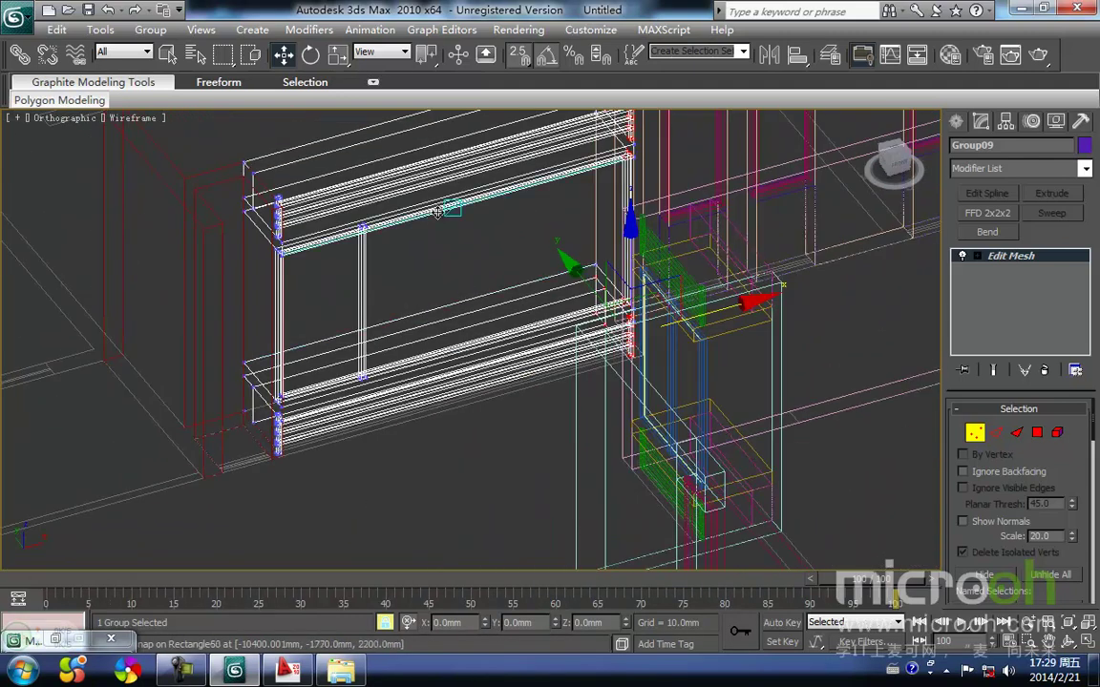
{"action": "middle_click_drag", "start_coordinate": [578, 194], "coordinate": [501, 317]}
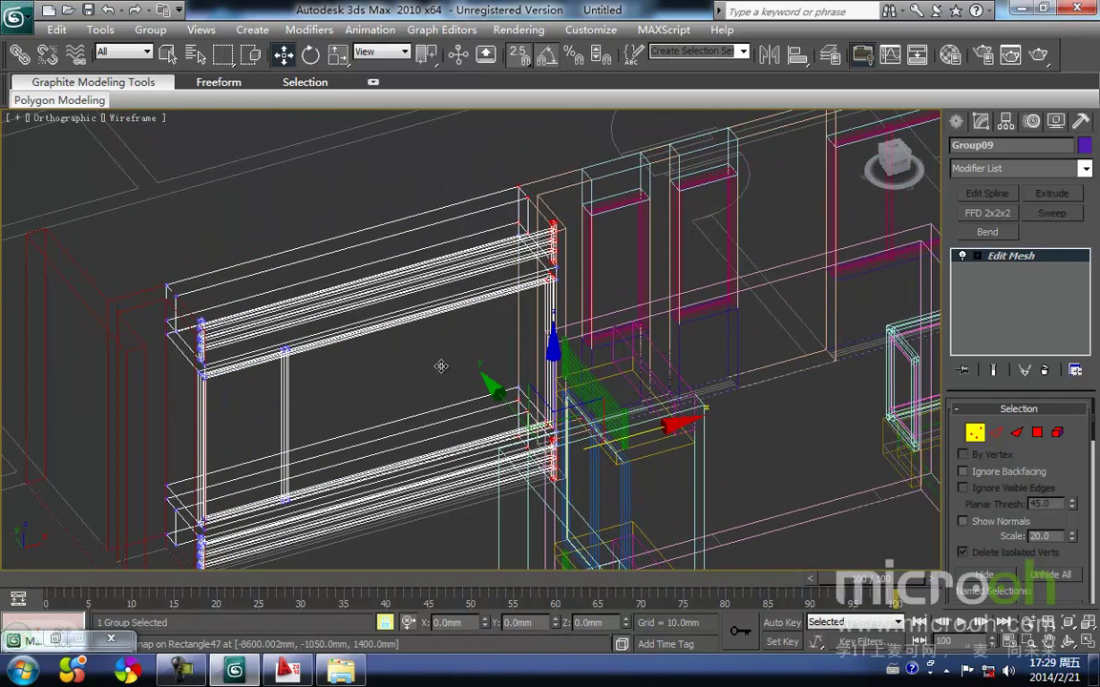
{"action": "left_click", "coordinate": [976, 437]}
{"action": "middle_click_drag", "start_coordinate": [386, 229], "coordinate": [378, 309]}
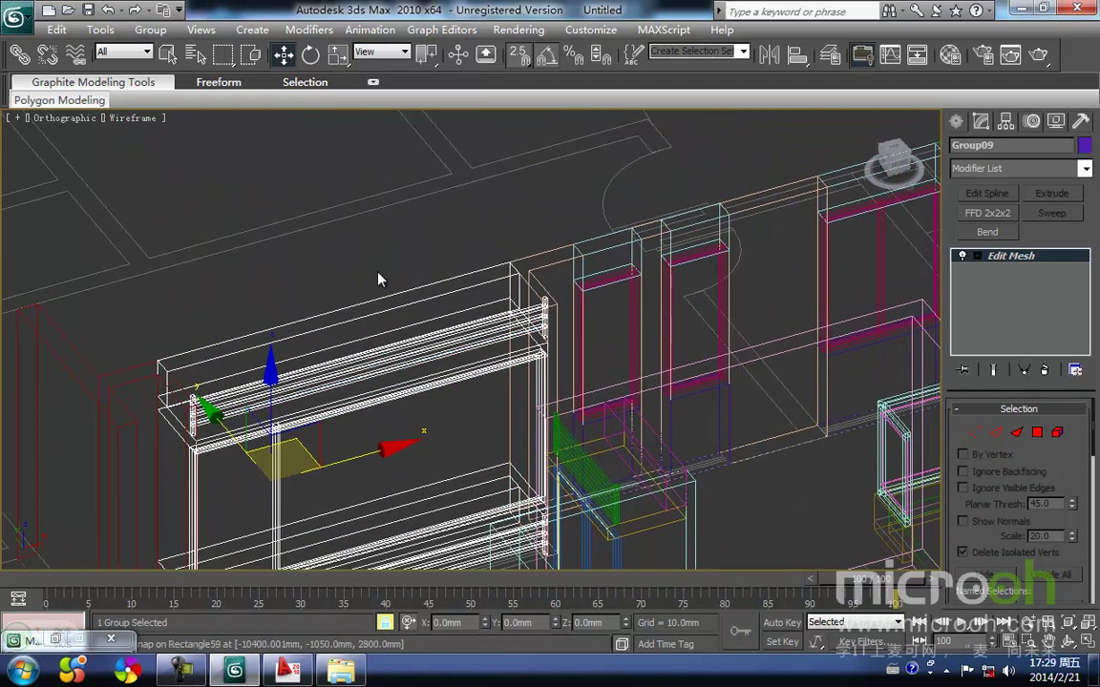
{"action": "left_click", "coordinate": [380, 238]}
{"action": "key", "text": "F3"}
{"action": "scroll", "coordinate": [388, 238], "scroll_direction": "down", "scroll_amount": 2}
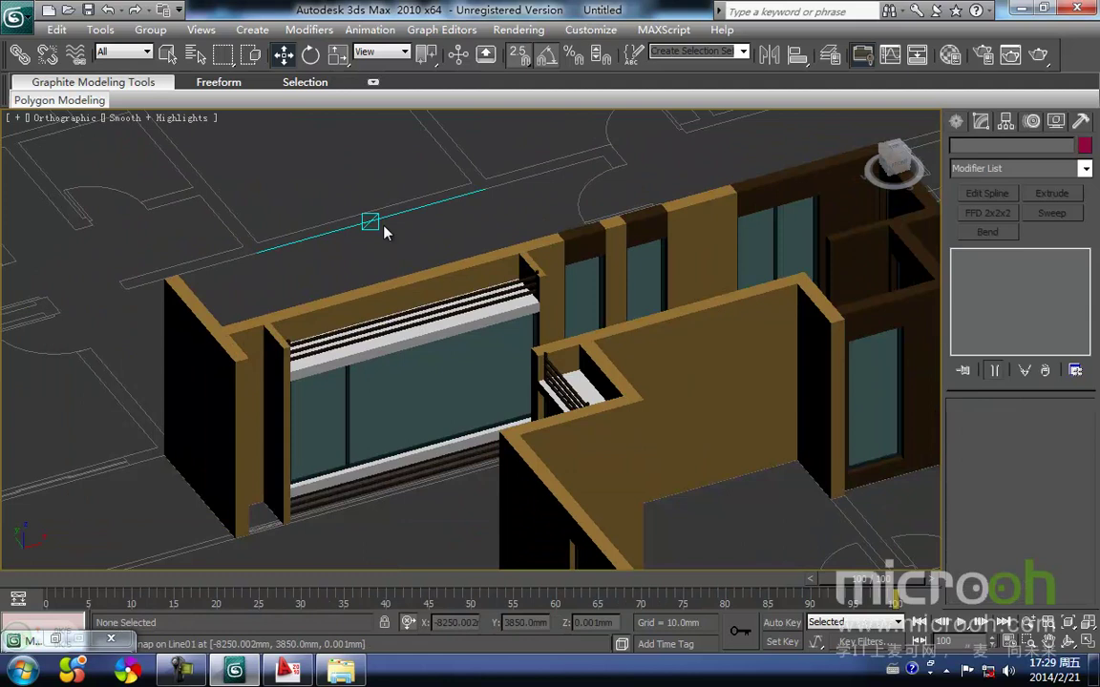
Isolate the wide bay window in a wireframe front view and open its group for editing.
{"action": "left_click", "coordinate": [348, 420]}
{"action": "key", "text": "alt+q"}
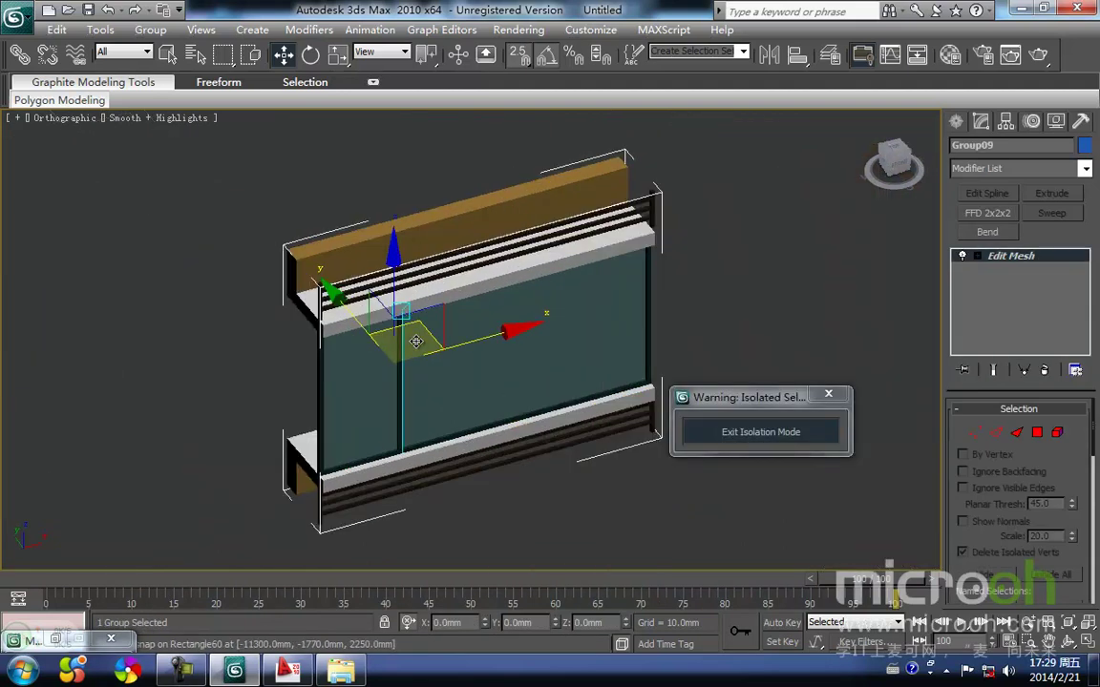
{"action": "key", "text": "f"}
{"action": "key", "text": "z"}
{"action": "middle_click_drag", "start_coordinate": [387, 384], "coordinate": [322, 372]}
{"action": "key", "text": "F3"}
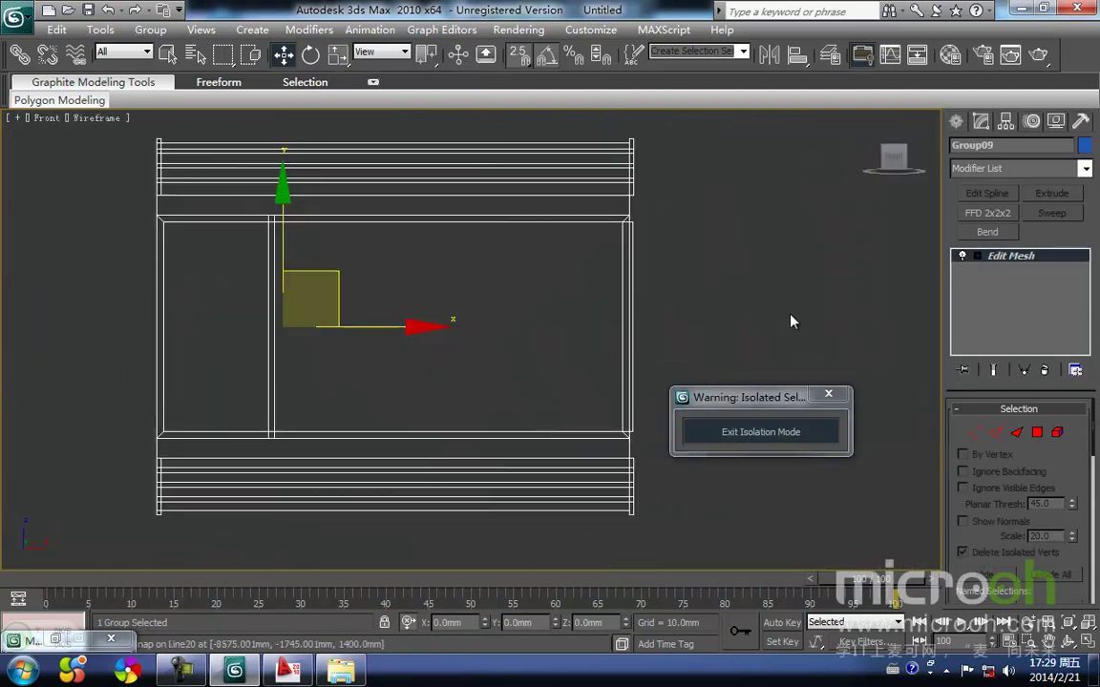
{"action": "left_click", "coordinate": [789, 317]}
{"action": "left_click", "coordinate": [175, 167]}
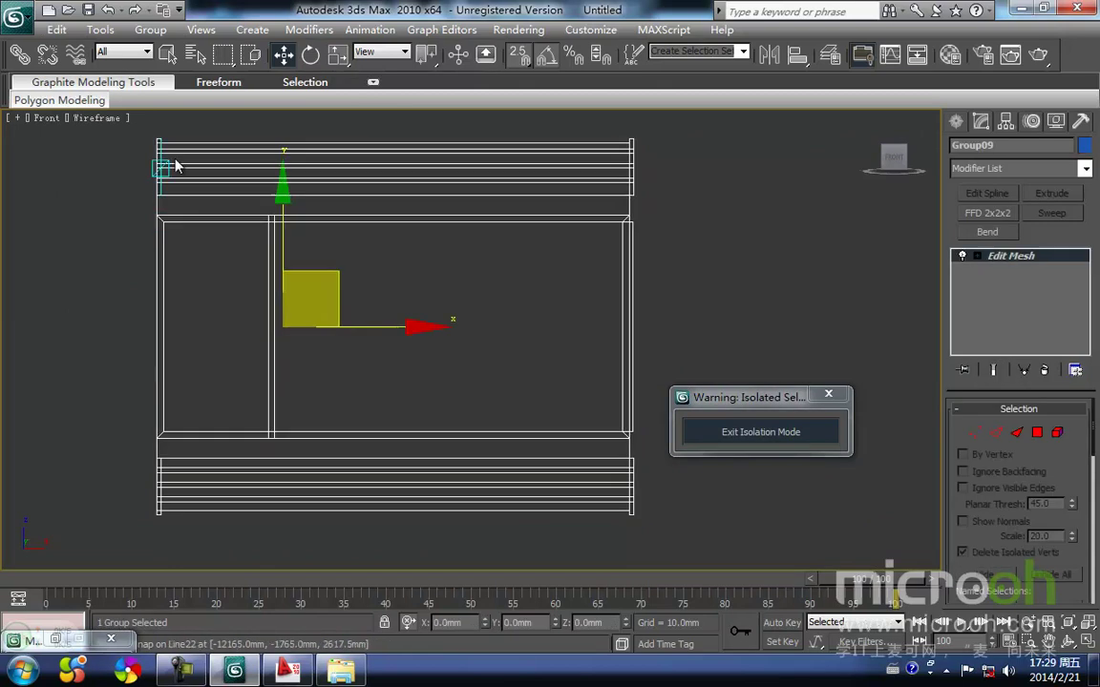
{"action": "left_click", "coordinate": [153, 30]}
{"action": "left_click", "coordinate": [168, 95]}
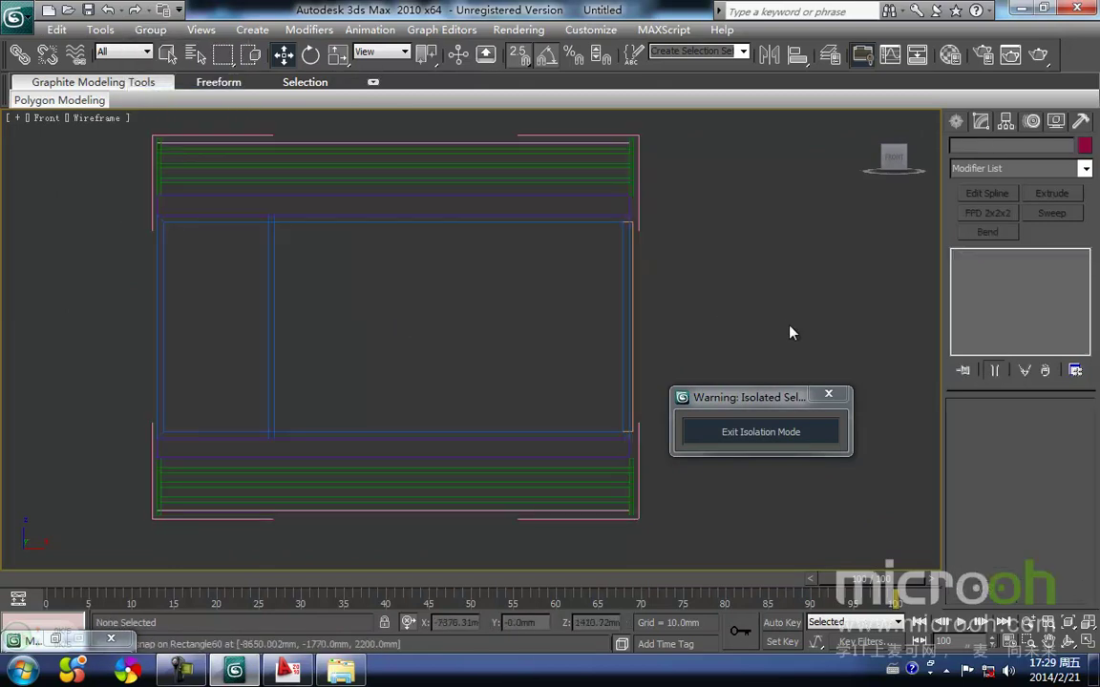
Clone the frame's vertical mullion to an element, offset by one pane width using snaps.
{"action": "left_click", "coordinate": [272, 398]}
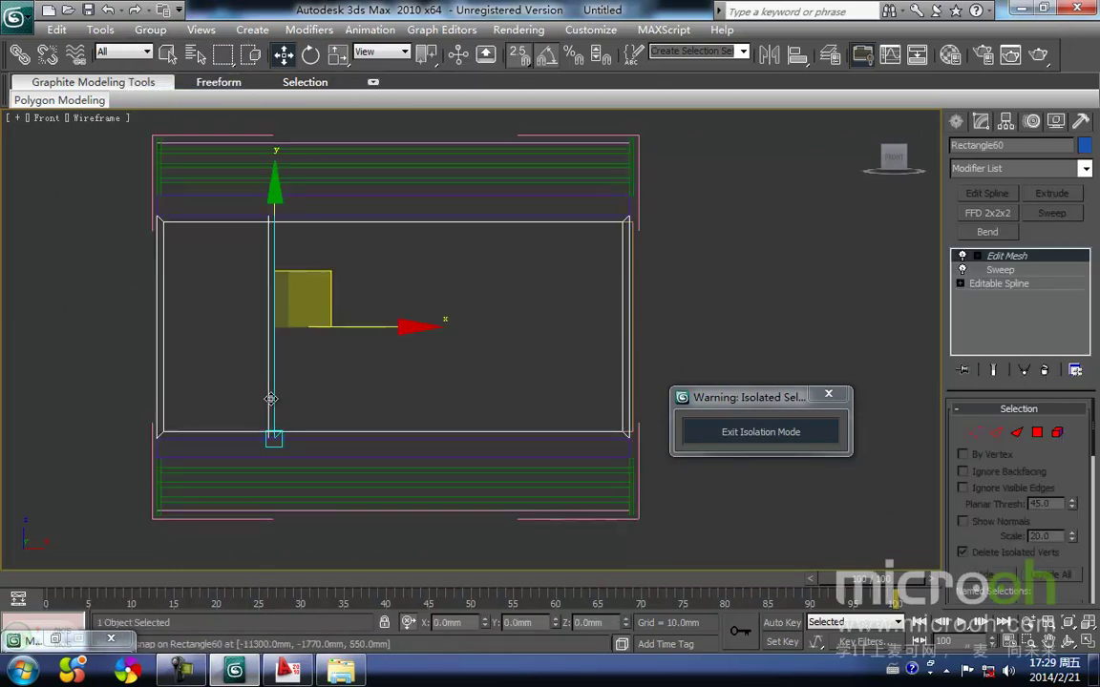
{"action": "left_click", "coordinate": [1015, 433]}
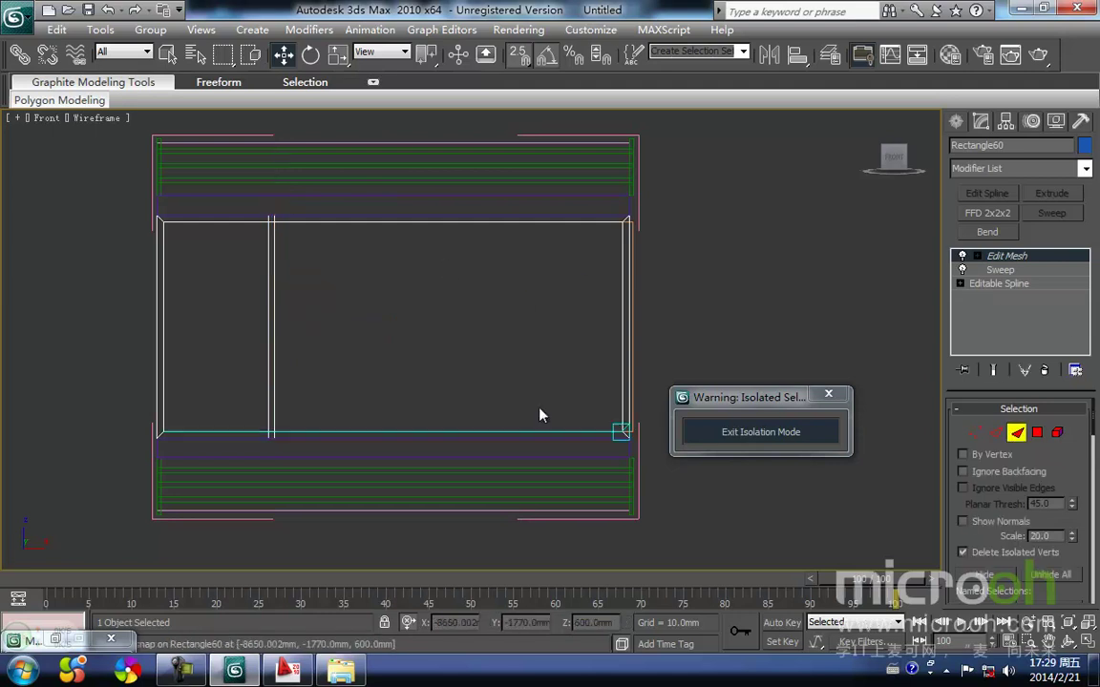
{"action": "left_click_drag", "start_coordinate": [251, 295], "coordinate": [243, 210]}
{"action": "middle_click_drag", "start_coordinate": [401, 345], "coordinate": [478, 348]}
{"action": "key", "text": "space"}
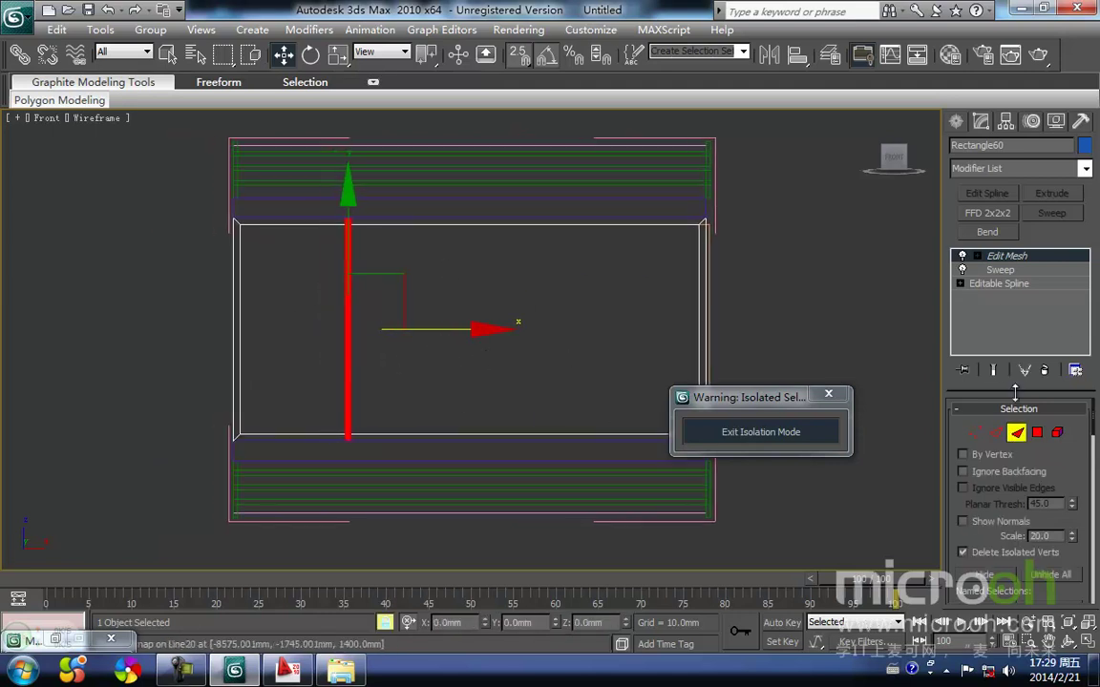
{"action": "left_click_drag", "start_coordinate": [245, 424], "coordinate": [356, 447]}
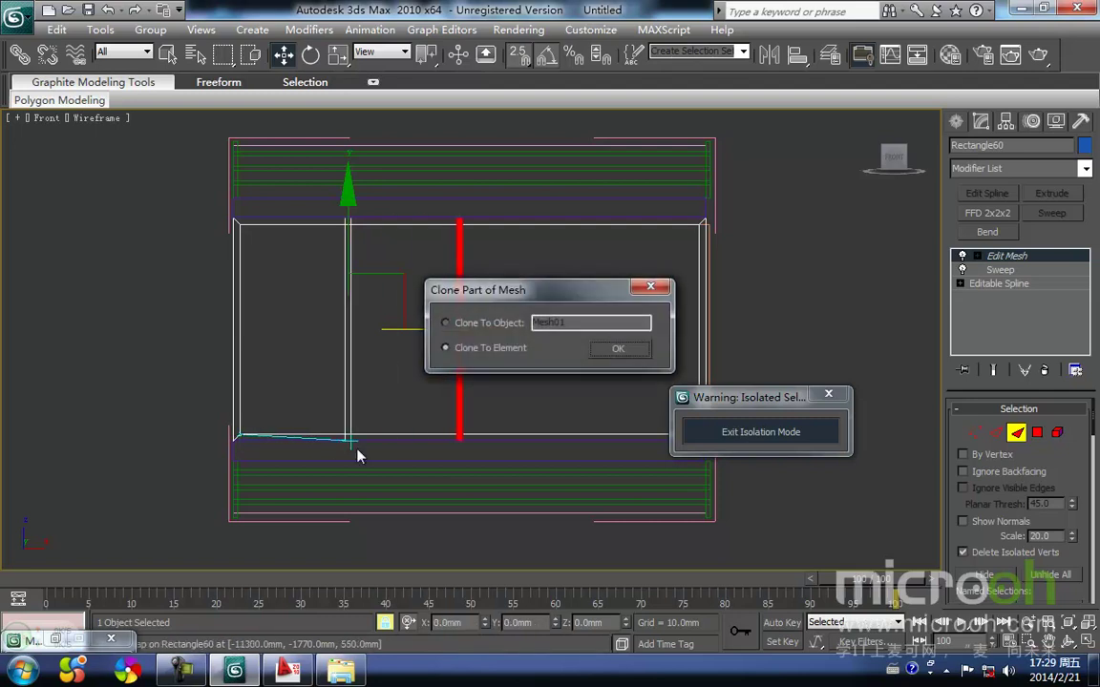
{"action": "key", "text": "Return"}
Clone the mullion to another element one pane further along, dividing the frame into four panes.
{"action": "mouse_move", "coordinate": [353, 446]}
{"action": "left_mouse_down", "text": "shift"}
{"action": "mouse_move", "coordinate": [467, 459]}
{"action": "mouse_move", "coordinate": [470, 449]}
{"action": "left_mouse_up", "text": "shift"}
{"action": "key", "text": "Return"}
{"action": "middle_click_drag", "start_coordinate": [534, 418], "coordinate": [452, 454]}
{"action": "key", "text": "space"}
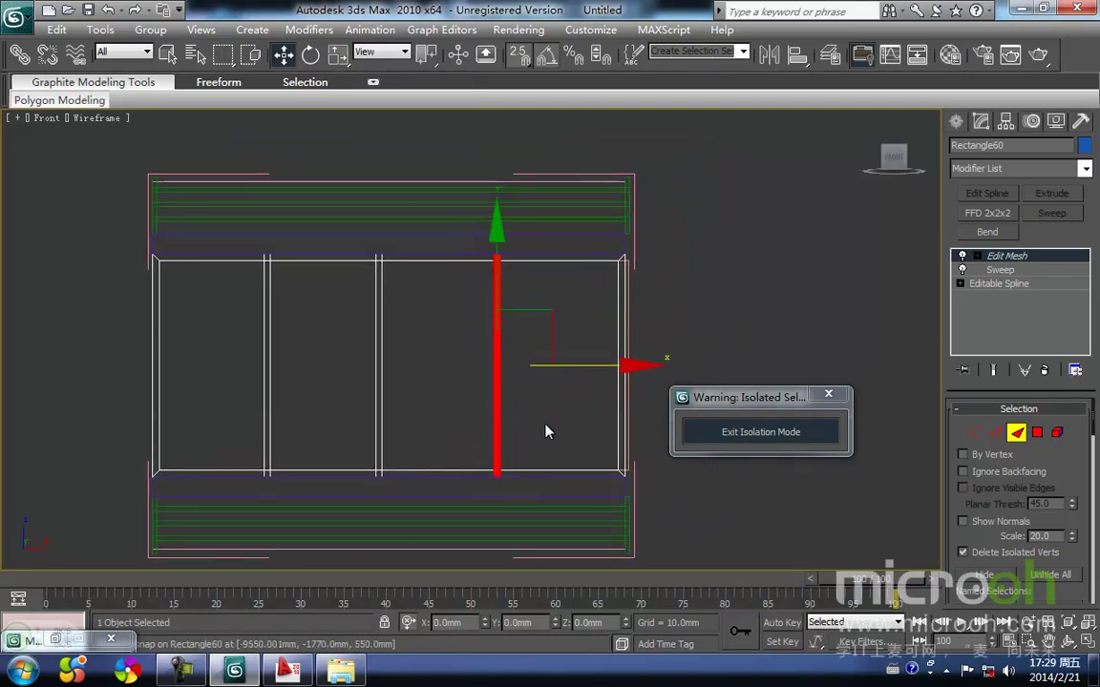
{"action": "left_click", "coordinate": [540, 424]}
{"action": "middle_click_drag", "start_coordinate": [515, 426], "coordinate": [511, 417]}
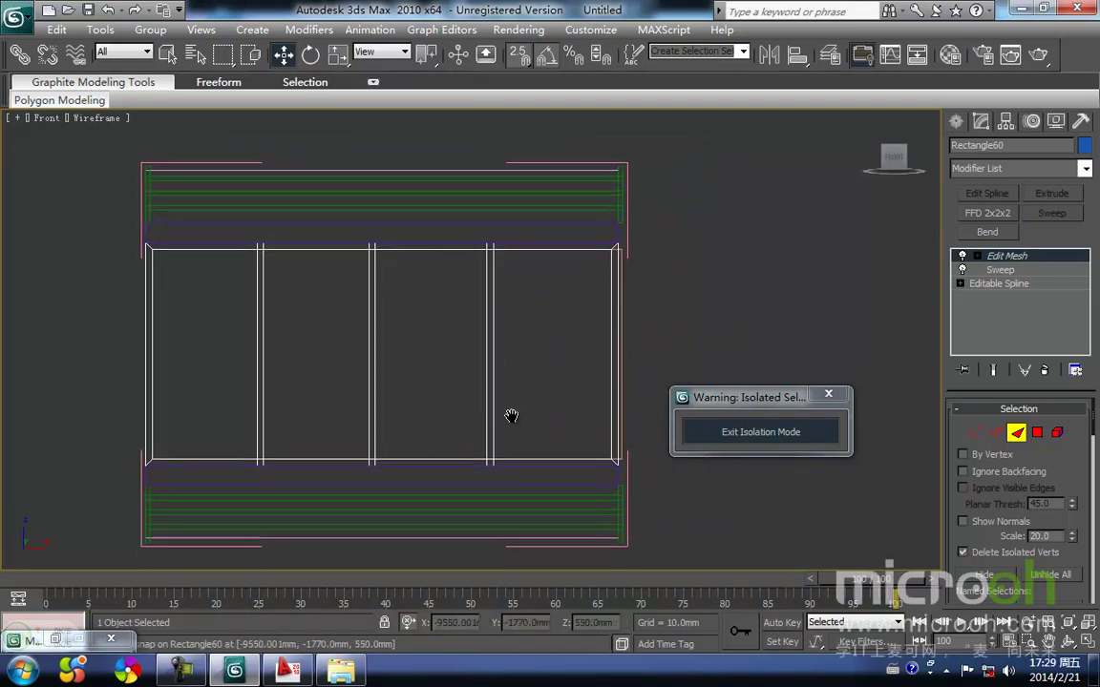
{"action": "scroll", "coordinate": [510, 417], "scroll_direction": "down", "scroll_amount": 2}
{"action": "left_click", "coordinate": [1015, 429]}
{"action": "left_click", "coordinate": [697, 321]}
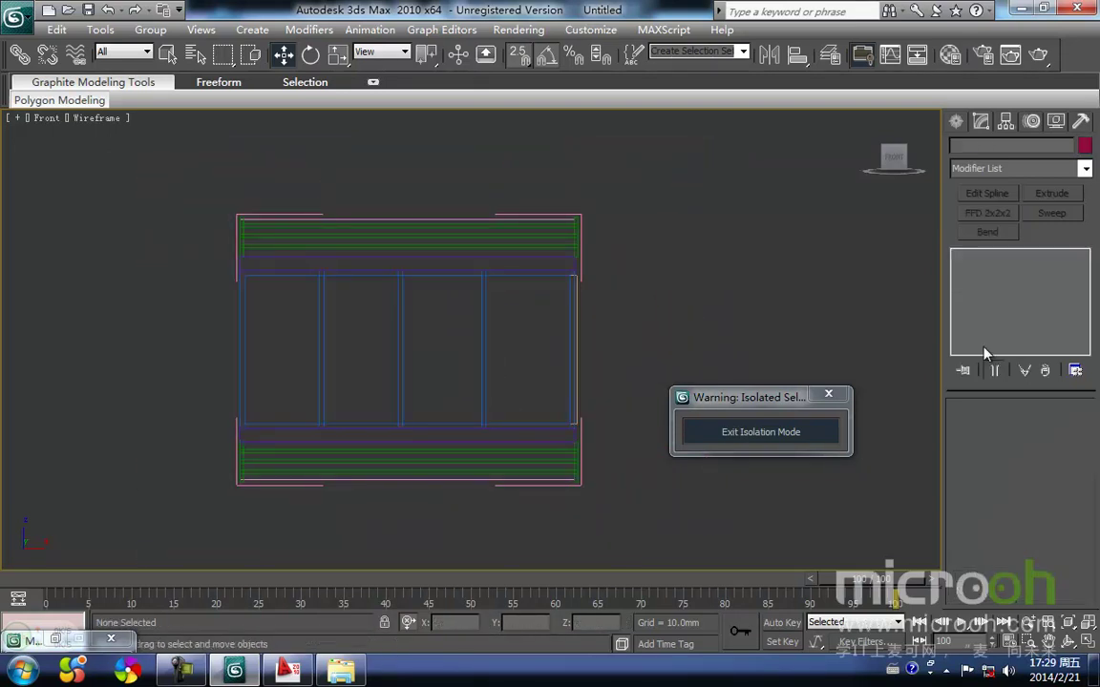
Close the bay window group and exit isolation mode.
{"action": "left_click_drag", "start_coordinate": [647, 238], "coordinate": [511, 174]}
{"action": "left_click", "coordinate": [157, 32]}
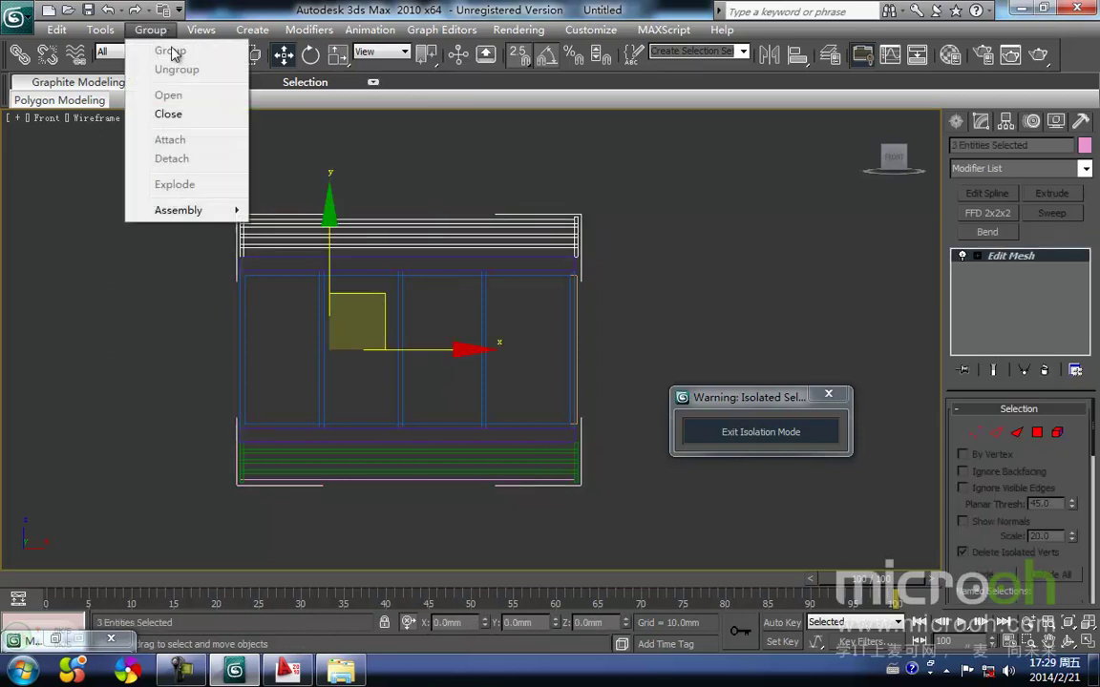
{"action": "left_click", "coordinate": [168, 114]}
{"action": "left_click", "coordinate": [706, 321]}
{"action": "left_click", "coordinate": [771, 438]}
Isolate the wide bay window group in a wireframe 3D view.
{"action": "mouse_move", "coordinate": [566, 407]}
{"action": "middle_mouse_down"}
{"action": "mouse_move", "coordinate": [555, 386]}
{"action": "mouse_move", "coordinate": [521, 449]}
{"action": "mouse_move", "coordinate": [567, 483]}
{"action": "mouse_move", "coordinate": [621, 489]}
{"action": "mouse_move", "coordinate": [554, 449]}
{"action": "mouse_move", "coordinate": [570, 426]}
{"action": "mouse_move", "coordinate": [553, 450]}
{"action": "mouse_move", "coordinate": [560, 489]}
{"action": "mouse_move", "coordinate": [502, 473]}
{"action": "mouse_move", "coordinate": [554, 478]}
{"action": "middle_mouse_up"}
{"action": "scroll", "coordinate": [535, 391], "scroll_direction": "down", "scroll_amount": 2}
{"action": "key", "text": "F3"}
{"action": "scroll", "coordinate": [486, 386], "scroll_direction": "up", "scroll_amount": 3}
{"action": "left_click", "coordinate": [500, 365]}
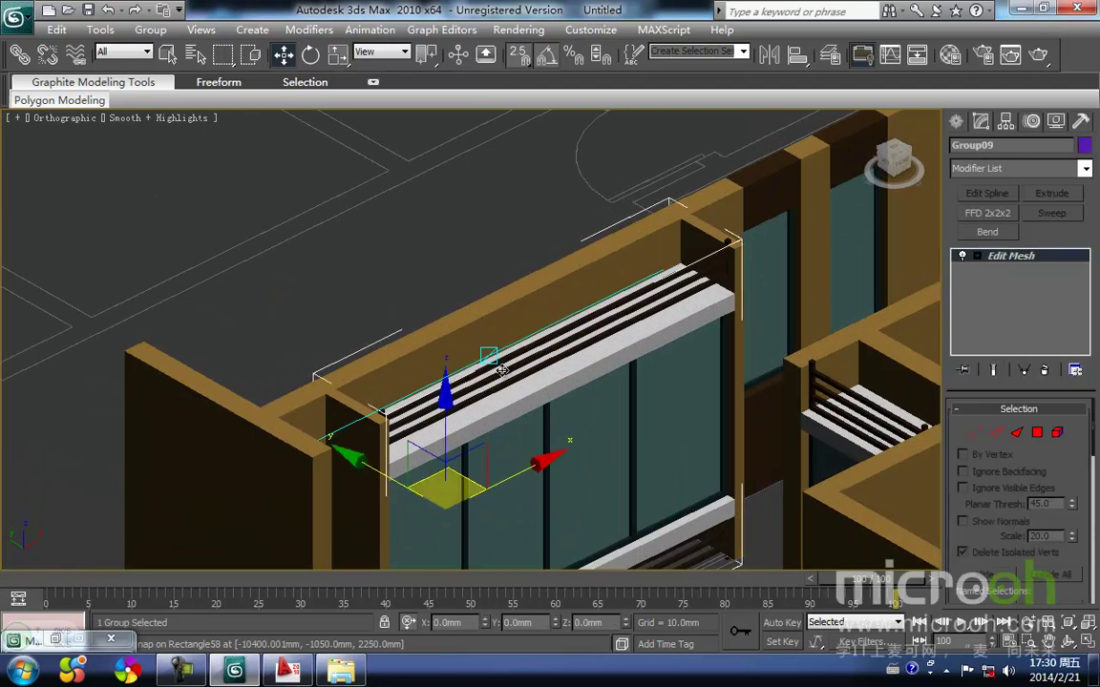
{"action": "key", "text": "F3"}
{"action": "key", "text": "alt+q"}
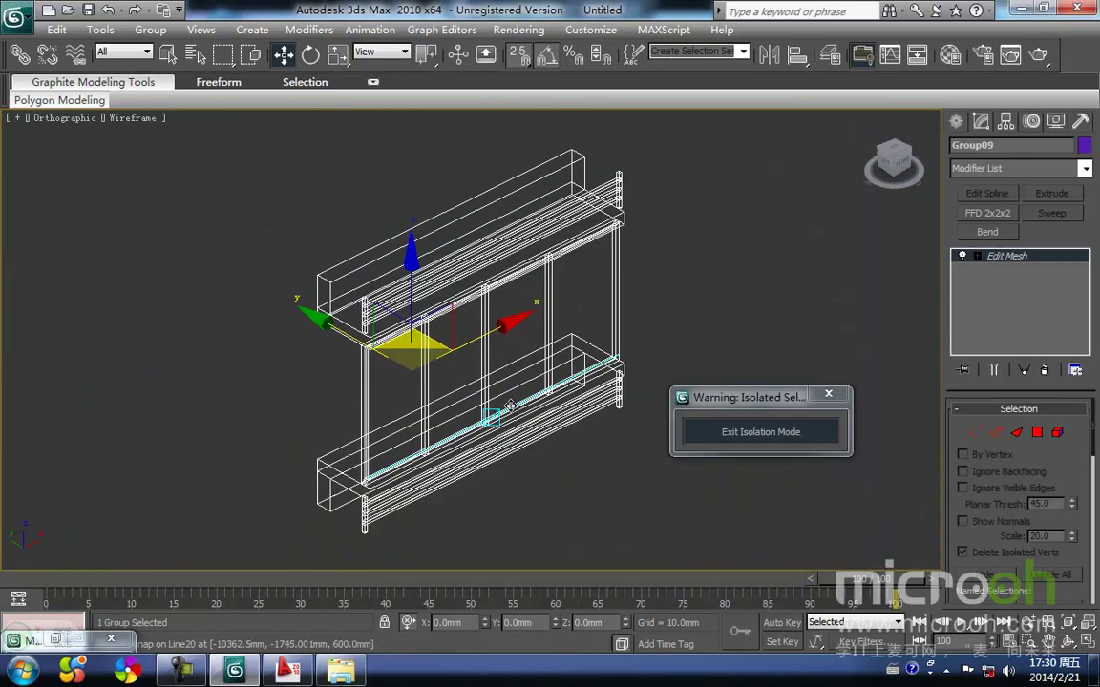
Open the isolated wide bay window group for editing in the front view.
{"action": "key", "text": "f"}
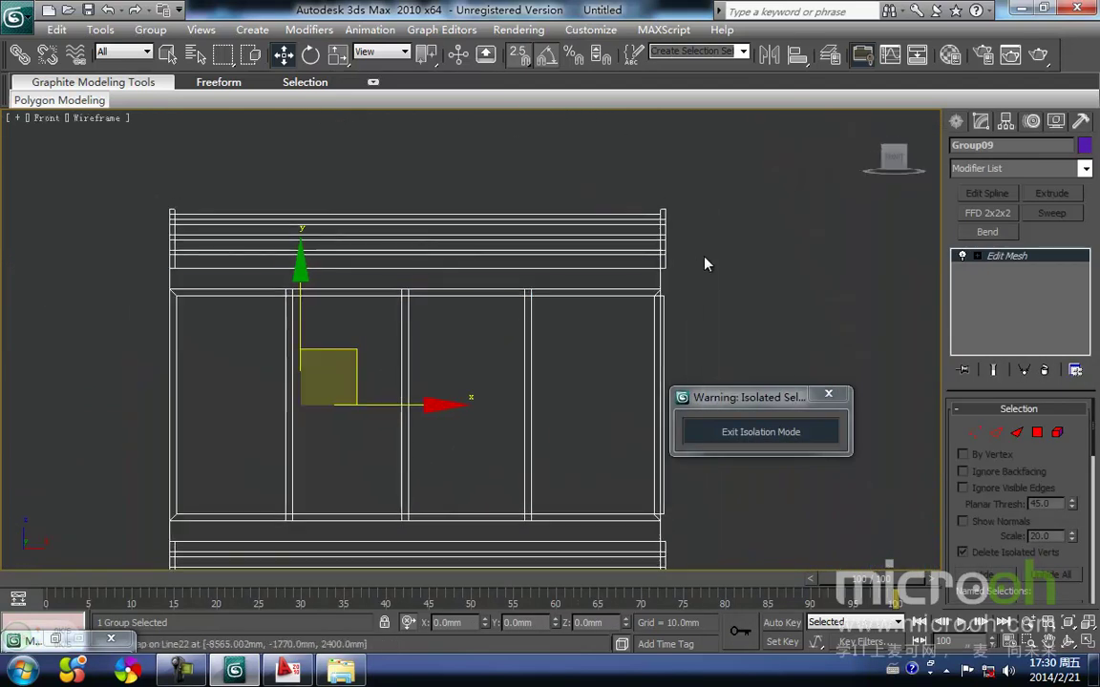
{"action": "left_click", "coordinate": [705, 261]}
{"action": "left_click", "coordinate": [665, 255]}
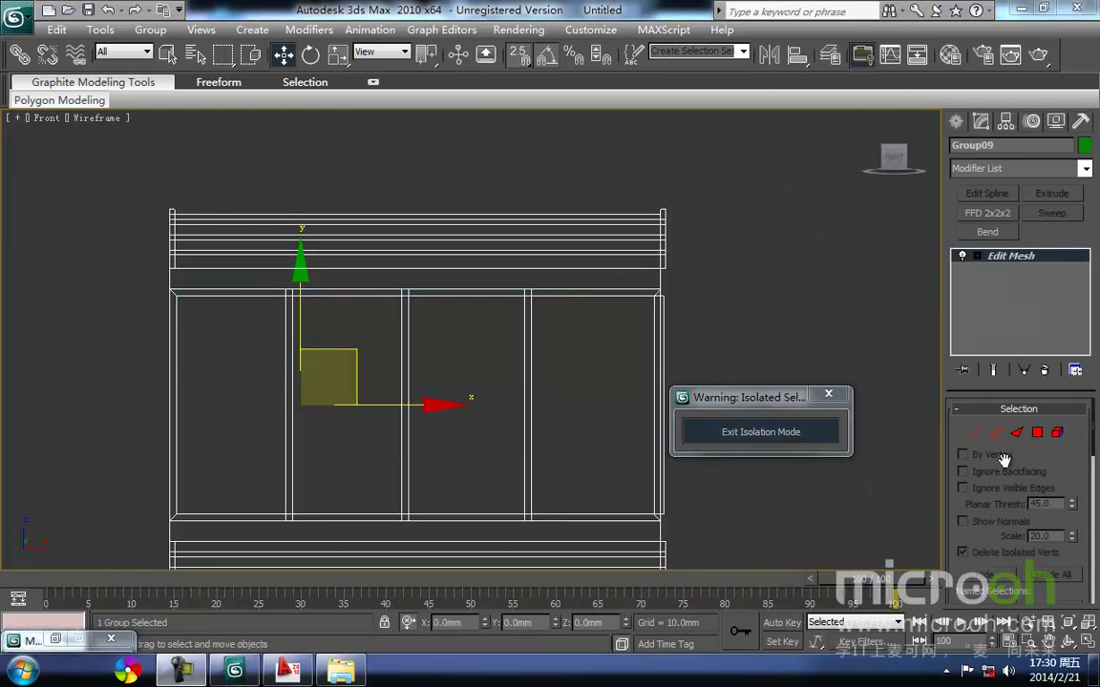
{"action": "left_click_drag", "start_coordinate": [717, 279], "coordinate": [544, 185]}
{"action": "left_click", "coordinate": [147, 30]}
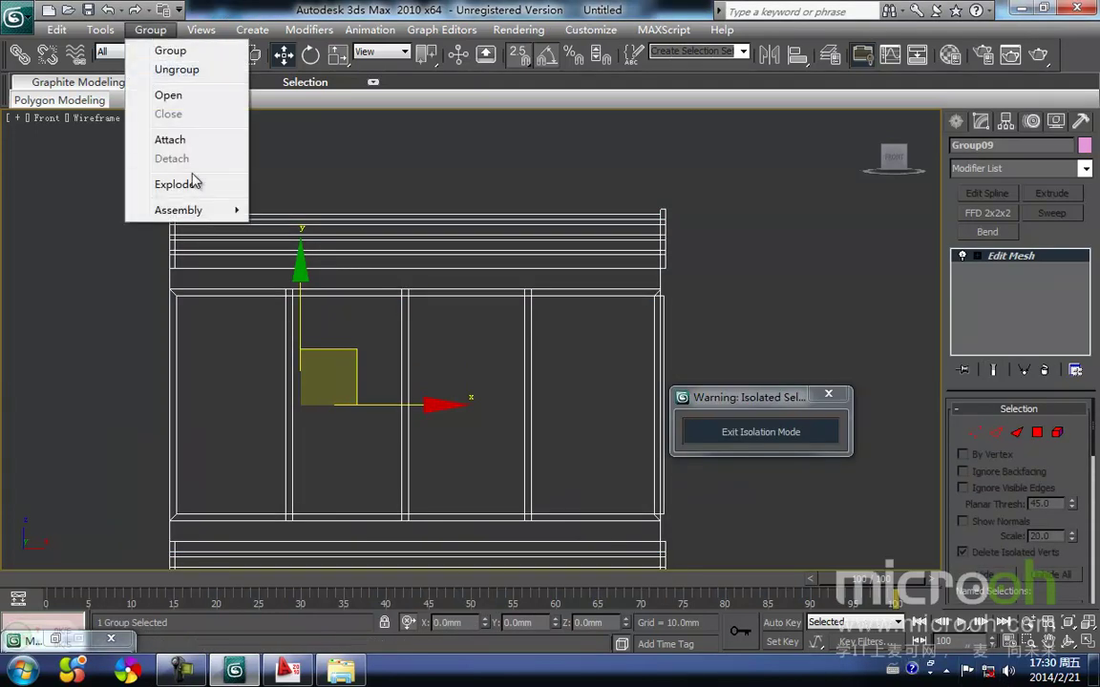
{"action": "left_click", "coordinate": [169, 96]}
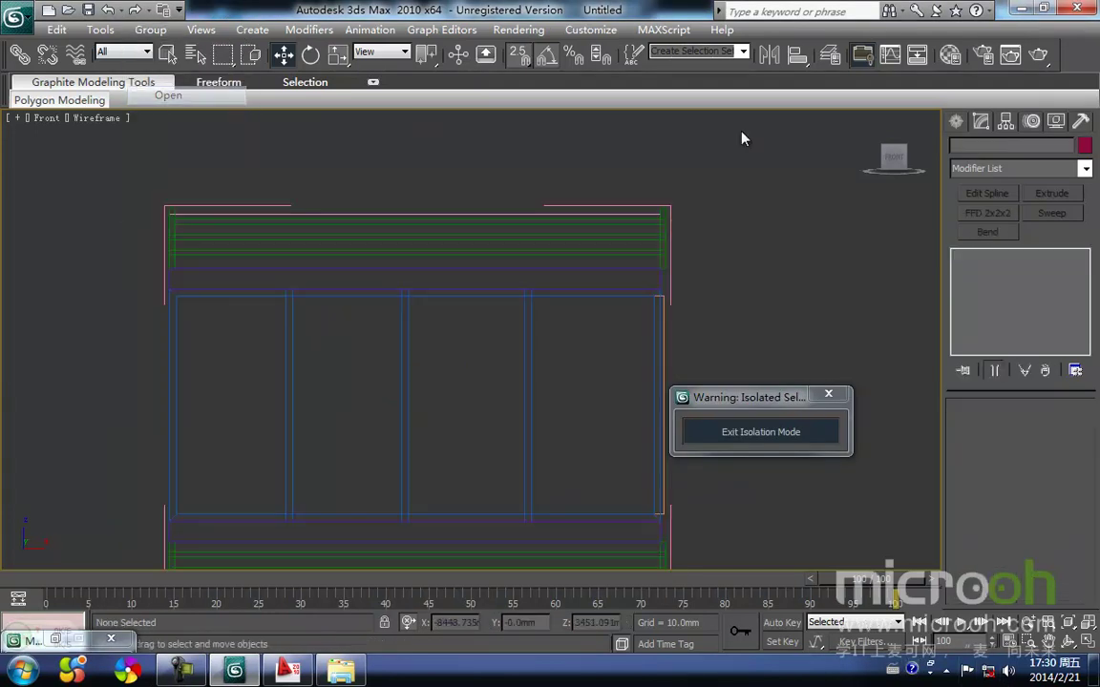
Clone the upper railing's end post to an element, snapping it in line with the nearest window mullion.
{"action": "left_click", "coordinate": [662, 246]}
{"action": "left_click", "coordinate": [1017, 433]}
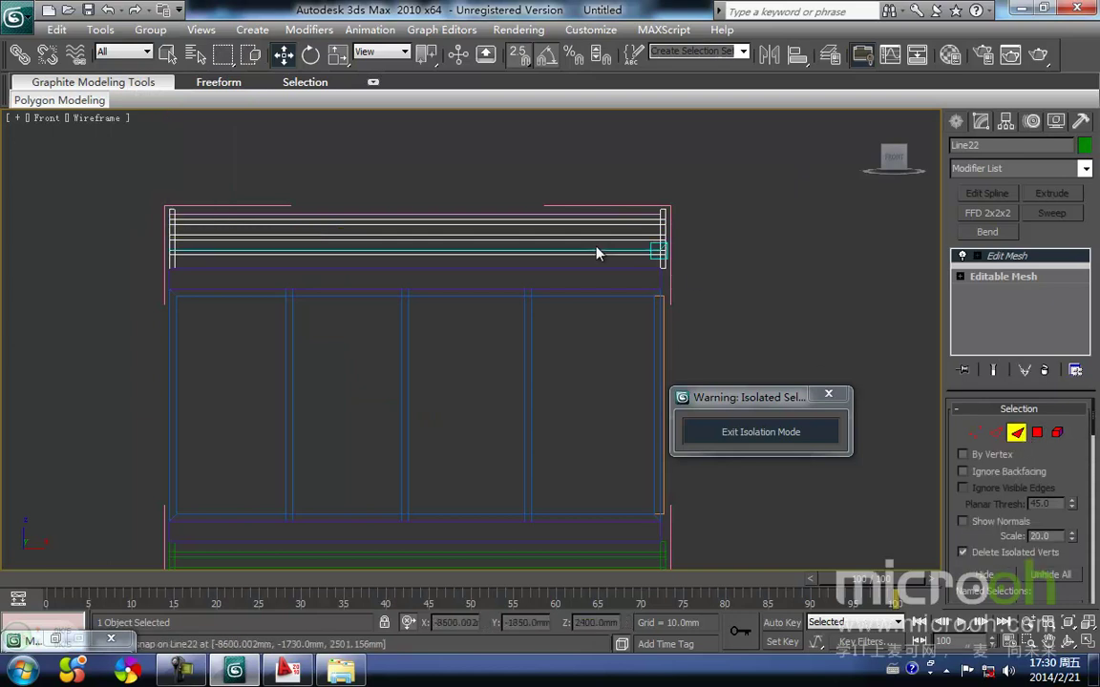
{"action": "scroll", "coordinate": [662, 303], "scroll_direction": "up", "scroll_amount": 6}
{"action": "middle_click_drag", "start_coordinate": [676, 284], "coordinate": [426, 336]}
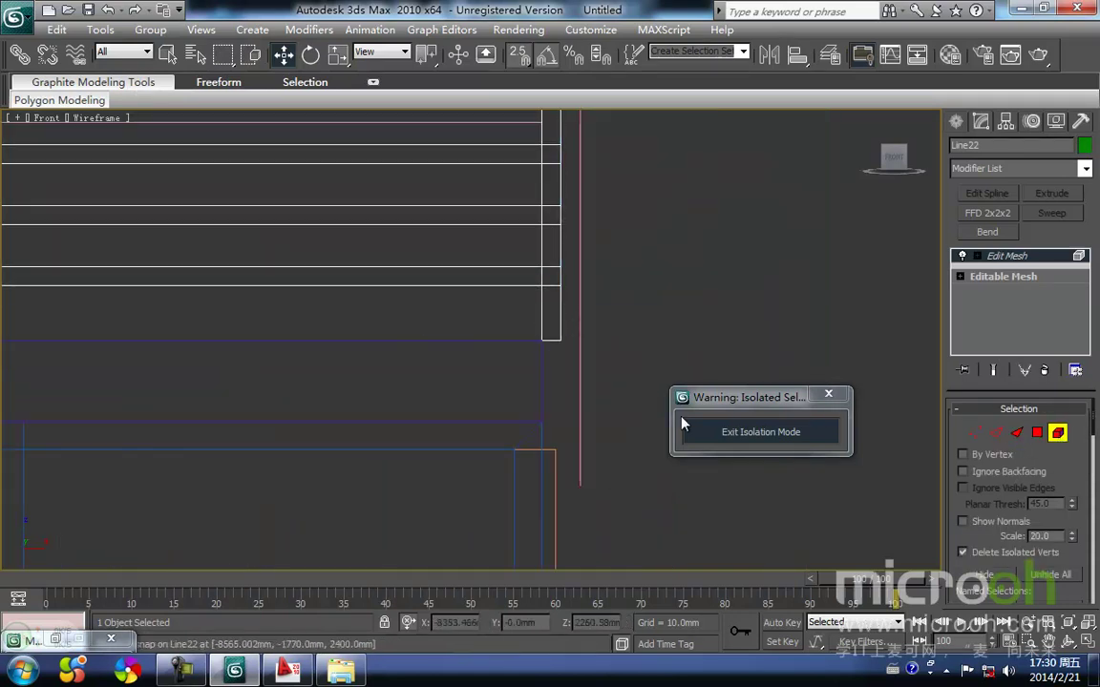
{"action": "left_click", "coordinate": [558, 331]}
{"action": "scroll", "coordinate": [459, 361], "scroll_direction": "down", "scroll_amount": 6}
{"action": "middle_click_drag", "start_coordinate": [459, 361], "coordinate": [595, 303]}
{"action": "left_click_drag", "start_coordinate": [578, 309], "coordinate": [488, 318]}
{"action": "middle_click_drag", "start_coordinate": [489, 326], "coordinate": [515, 335]}
{"action": "key", "text": "space"}
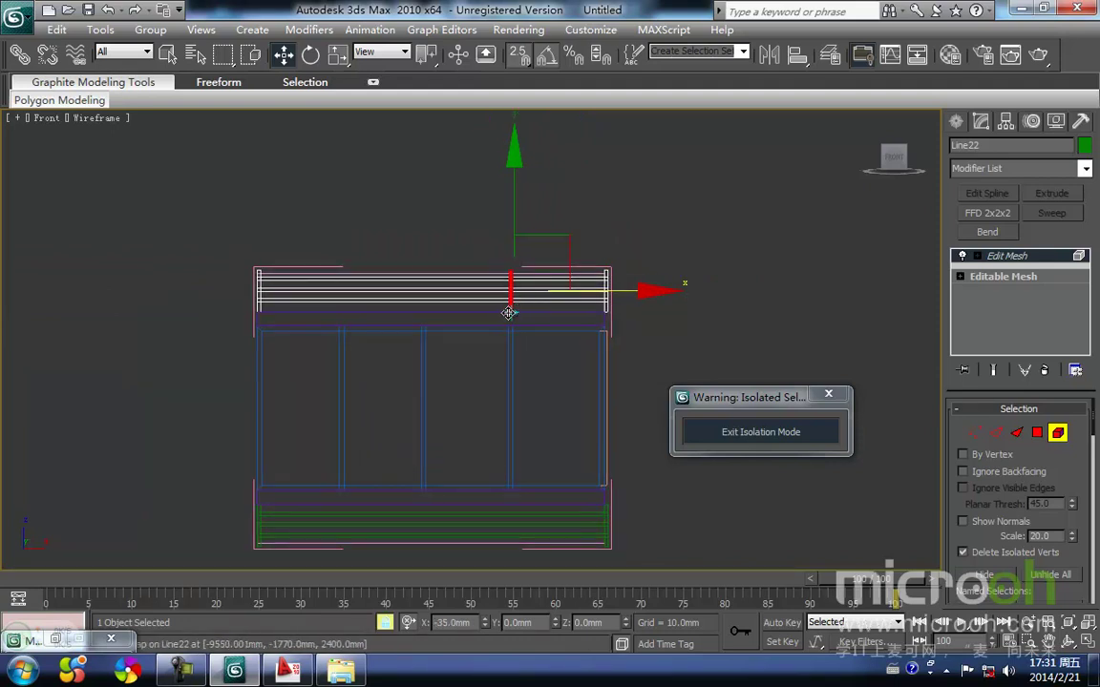
Clone the upper railing's post as elements at the other two window mullions.
{"action": "left_click_drag", "start_coordinate": [508, 315], "coordinate": [343, 327]}
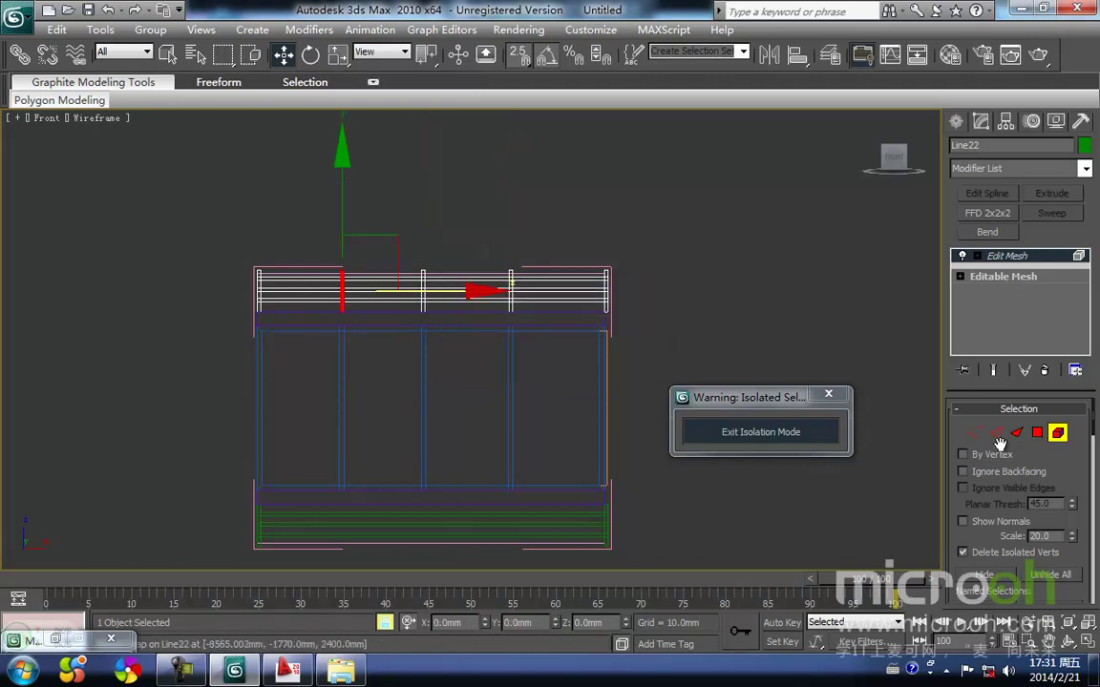
{"action": "left_click", "coordinate": [1065, 433]}
{"action": "middle_click_drag", "start_coordinate": [362, 266], "coordinate": [393, 229]}
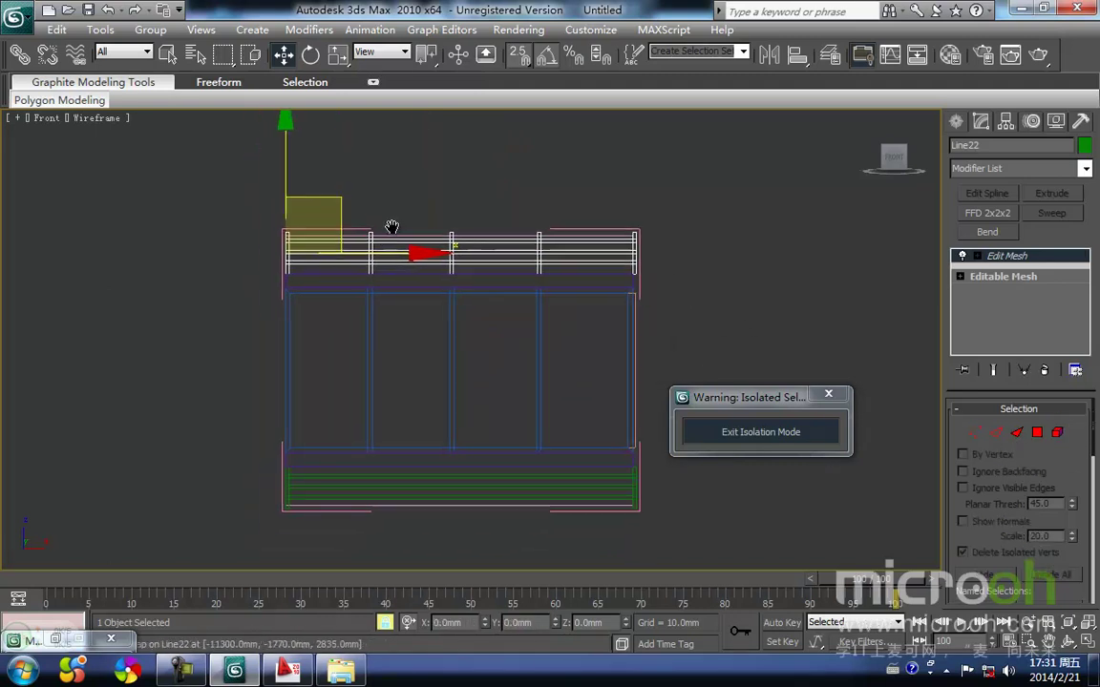
{"action": "left_click", "coordinate": [446, 201]}
Clone the lower railing's end post to an element, snapping it in line with the first window mullion.
{"action": "middle_click_drag", "start_coordinate": [395, 485], "coordinate": [395, 392]}
{"action": "left_click", "coordinate": [400, 378]}
{"action": "scroll", "coordinate": [411, 359], "scroll_direction": "up", "scroll_amount": 2}
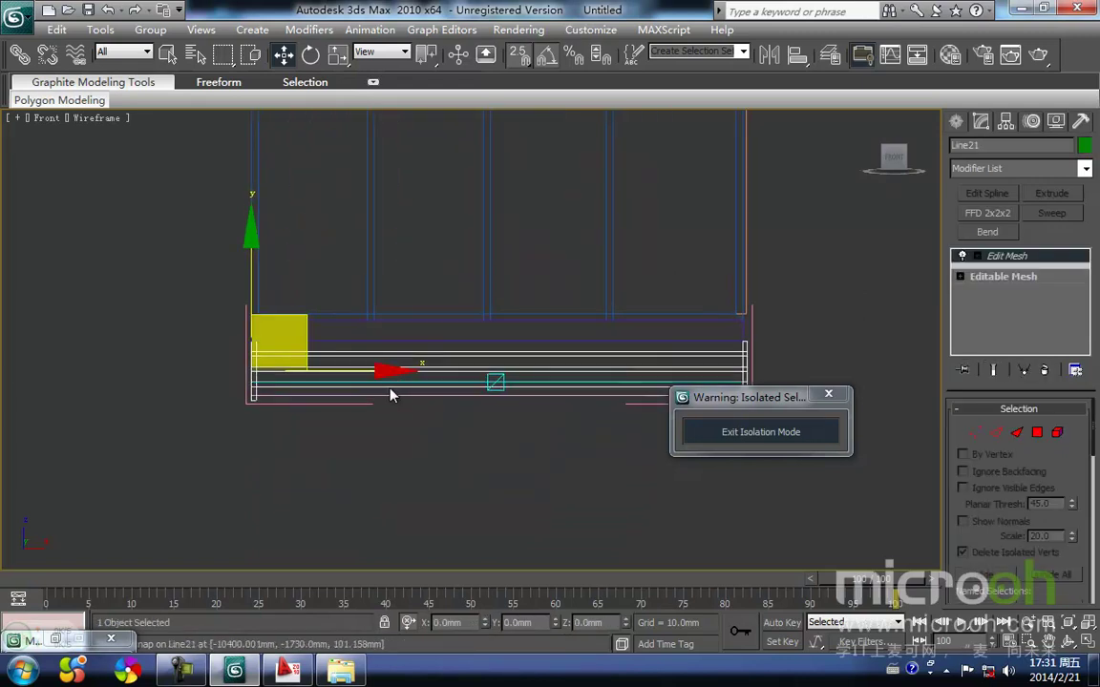
{"action": "key", "text": "5"}
{"action": "scroll", "coordinate": [363, 401], "scroll_direction": "up", "scroll_amount": 5}
{"action": "middle_click_drag", "start_coordinate": [43, 246], "coordinate": [344, 444]}
{"action": "left_click", "coordinate": [364, 364]}
{"action": "scroll", "coordinate": [377, 388], "scroll_direction": "down", "scroll_amount": 7}
{"action": "key", "text": "space"}
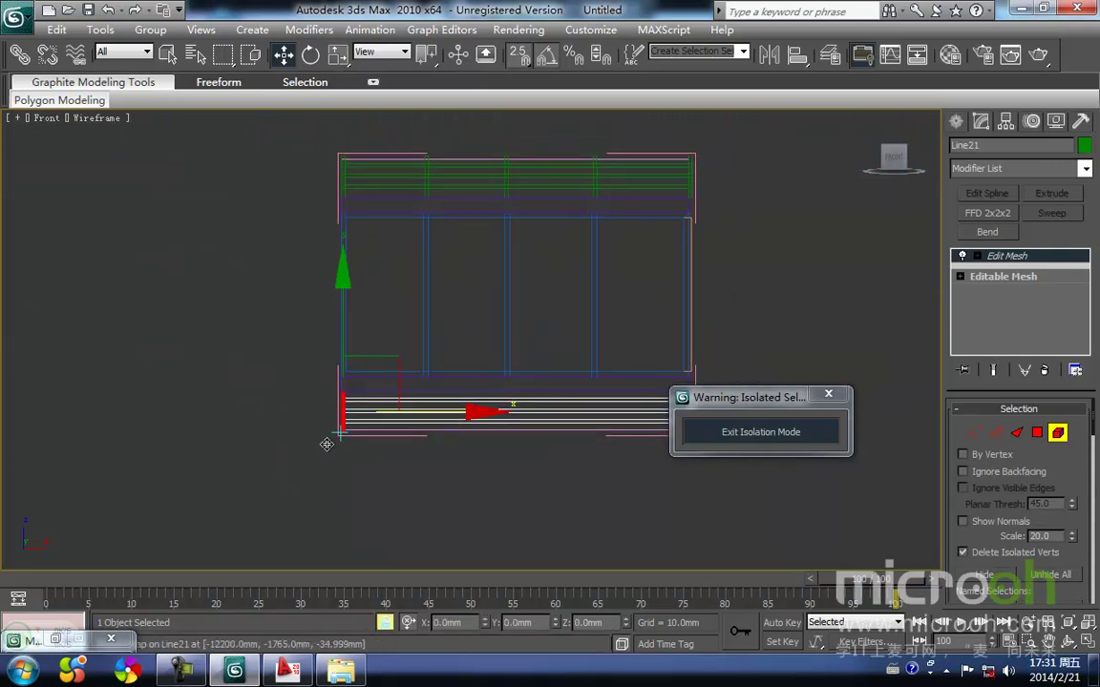
{"action": "mouse_move", "coordinate": [339, 444]}
{"action": "left_mouse_down", "text": "shift"}
{"action": "mouse_move", "coordinate": [431, 220]}
{"action": "mouse_move", "coordinate": [424, 202]}
{"action": "left_mouse_up", "text": "shift"}
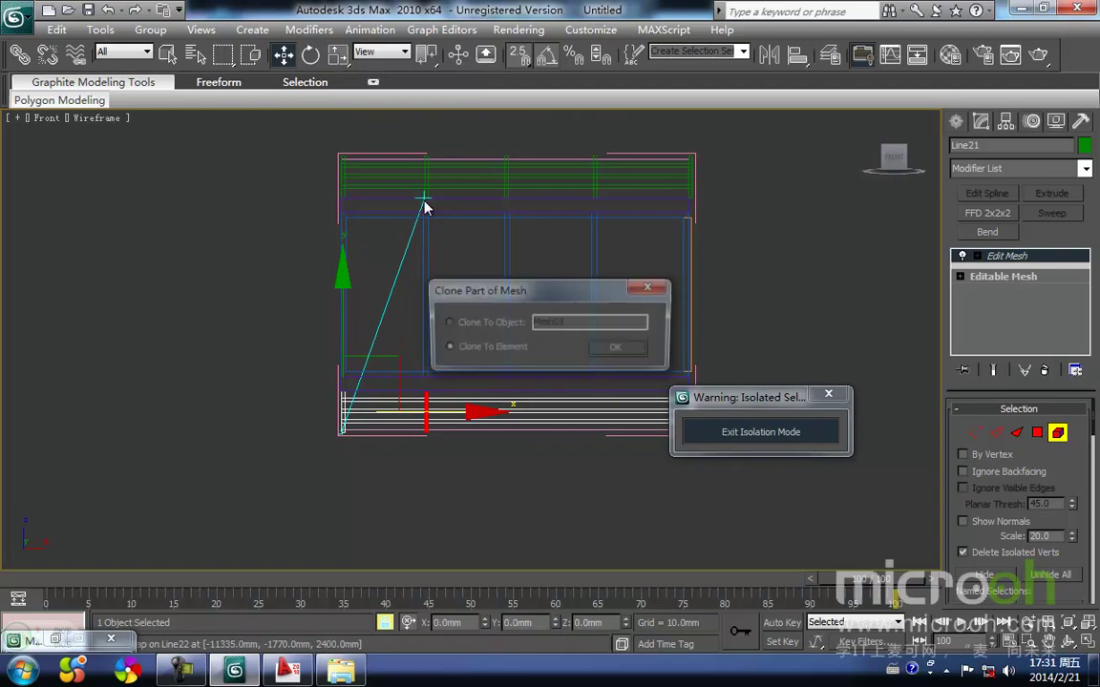
{"action": "key", "text": "Return"}
Clone the lower railing's post as elements at the remaining two window mullions.
{"action": "left_click_drag", "start_coordinate": [413, 394], "coordinate": [504, 201]}
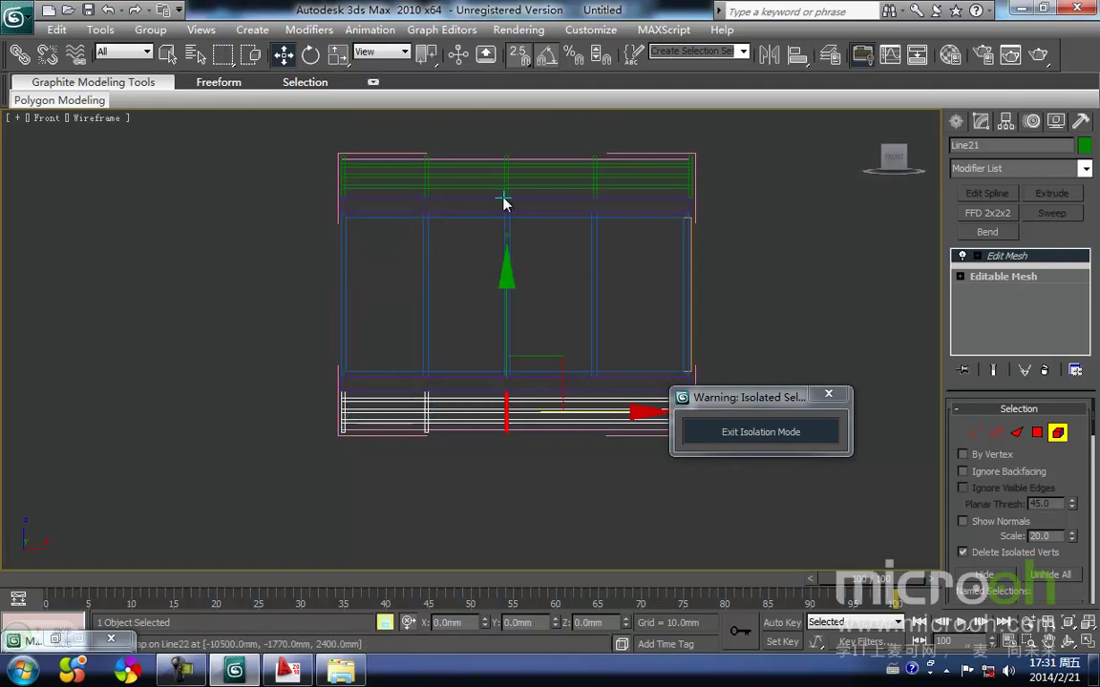
{"action": "left_click_drag", "start_coordinate": [590, 199], "coordinate": [590, 203], "text": "shift"}
{"action": "key", "text": "Return"}
{"action": "left_click", "coordinate": [1059, 436]}
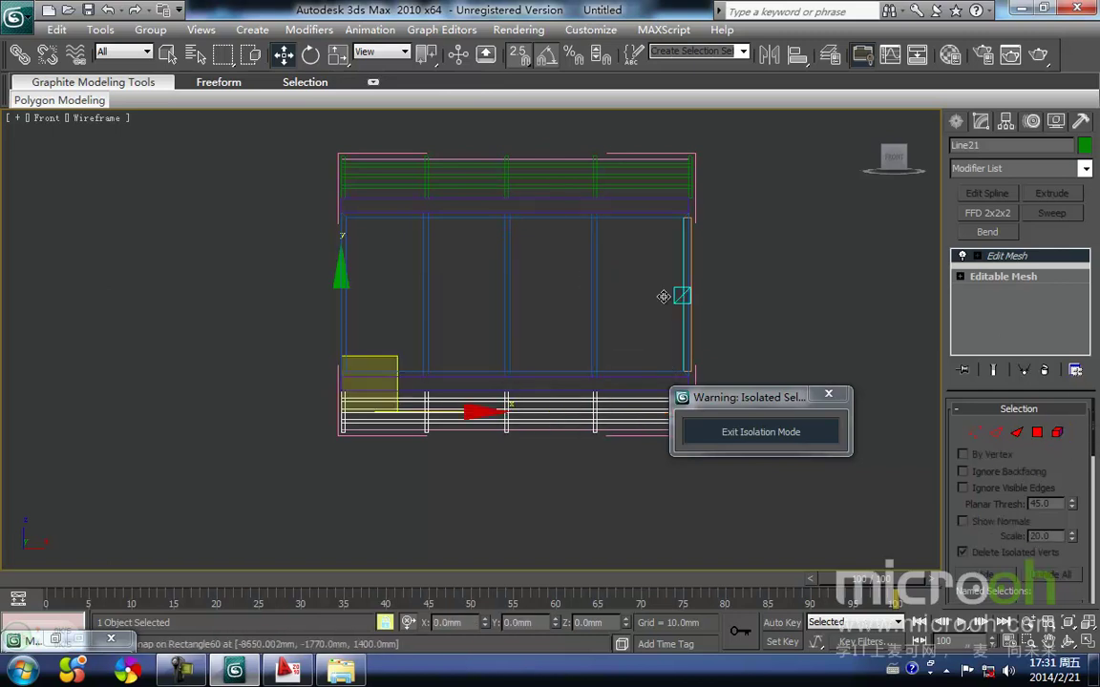
Close the wide bay window group and exit isolation mode to bring back the whole floor.
{"action": "middle_click_drag", "start_coordinate": [599, 240], "coordinate": [391, 265]}
{"action": "scroll", "coordinate": [390, 265], "scroll_direction": "down", "scroll_amount": 2}
{"action": "left_click", "coordinate": [554, 502]}
{"action": "left_click_drag", "start_coordinate": [554, 507], "coordinate": [212, 146]}
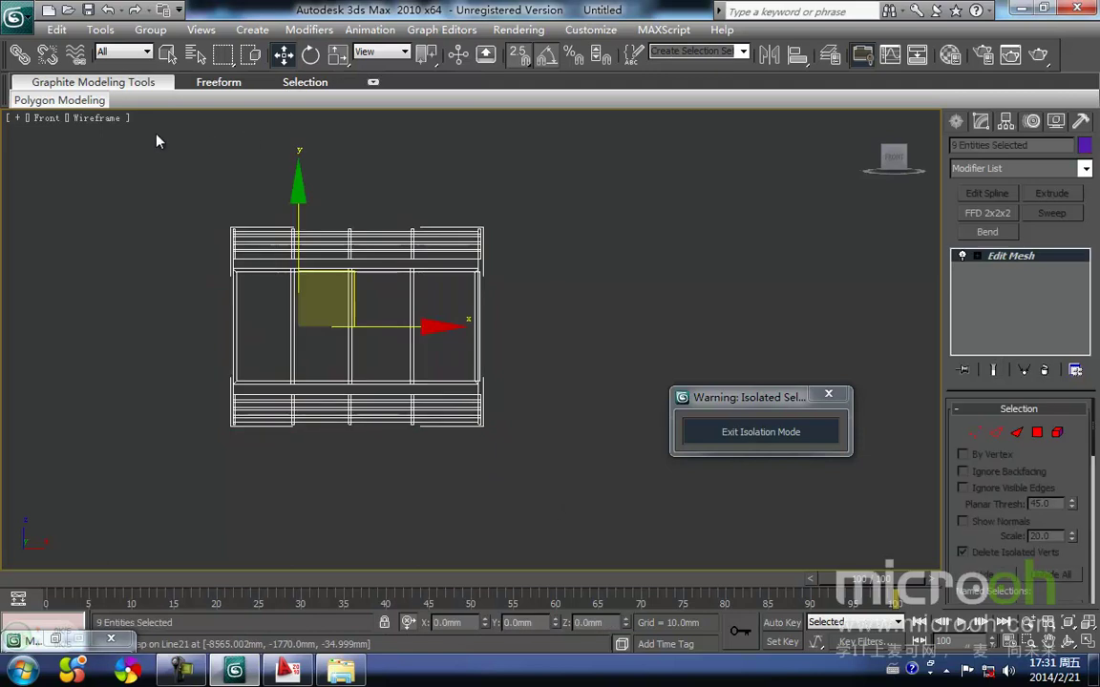
{"action": "left_click", "coordinate": [148, 29]}
{"action": "left_click", "coordinate": [200, 119]}
{"action": "left_click", "coordinate": [514, 203]}
{"action": "middle_click_drag", "start_coordinate": [487, 221], "coordinate": [465, 230]}
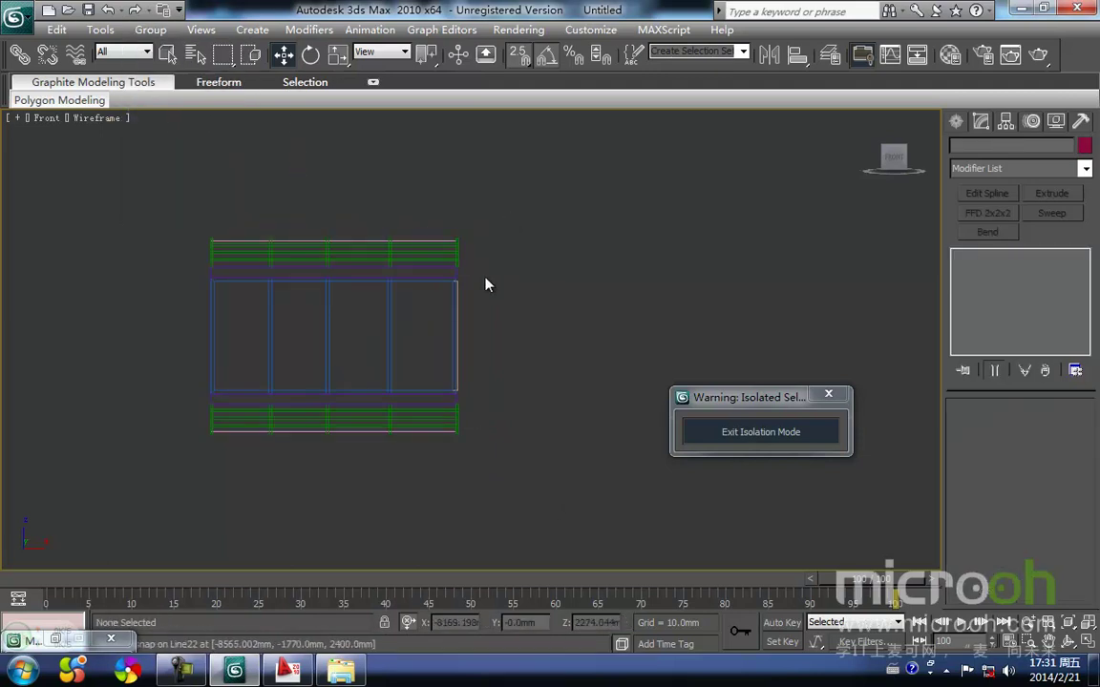
{"action": "key", "text": "F3"}
{"action": "middle_click_drag", "start_coordinate": [497, 291], "coordinate": [506, 251]}
{"action": "left_click", "coordinate": [761, 437]}
{"action": "left_click", "coordinate": [760, 434]}
Examine the small recess beside the wide bay window in the top view, comparing shaded and wireframe display.
{"action": "middle_click_drag", "start_coordinate": [457, 392], "coordinate": [477, 425], "text": "alt"}
{"action": "scroll", "coordinate": [474, 423], "scroll_direction": "up", "scroll_amount": 3}
{"action": "key", "text": "t"}
{"action": "key", "text": "z"}
{"action": "middle_click_drag", "start_coordinate": [414, 394], "coordinate": [464, 301]}
{"action": "scroll", "coordinate": [464, 301], "scroll_direction": "up", "scroll_amount": 4}
{"action": "middle_click_drag", "start_coordinate": [265, 265], "coordinate": [413, 322]}
{"action": "scroll", "coordinate": [431, 325], "scroll_direction": "up", "scroll_amount": 3}
{"action": "middle_click_drag", "start_coordinate": [258, 258], "coordinate": [452, 317]}
{"action": "scroll", "coordinate": [487, 319], "scroll_direction": "up", "scroll_amount": 2}
{"action": "middle_click_drag", "start_coordinate": [185, 285], "coordinate": [611, 432]}
{"action": "scroll", "coordinate": [625, 435], "scroll_direction": "up", "scroll_amount": 2}
{"action": "mouse_move", "coordinate": [712, 456]}
{"action": "middle_mouse_down"}
{"action": "mouse_move", "coordinate": [399, 446]}
{"action": "mouse_move", "coordinate": [351, 500]}
{"action": "mouse_move", "coordinate": [389, 457]}
{"action": "middle_mouse_up"}
{"action": "key", "text": "F3"}
{"action": "key", "text": "F3"}
{"action": "key", "text": "F3"}
{"action": "key", "text": "F3"}
{"action": "scroll", "coordinate": [388, 465], "scroll_direction": "down", "scroll_amount": 2}
{"action": "key", "text": "F3"}
{"action": "key", "text": "F3"}
{"action": "key", "text": "F3"}
{"action": "middle_click_drag", "start_coordinate": [449, 423], "coordinate": [397, 511]}
{"action": "middle_click_drag", "start_coordinate": [369, 468], "coordinate": [396, 462]}
With Start New Shape off, draw a rectangle 600 mm long and 500 mm wide across the recess, snapped to its corners.
{"action": "left_click", "coordinate": [956, 122]}
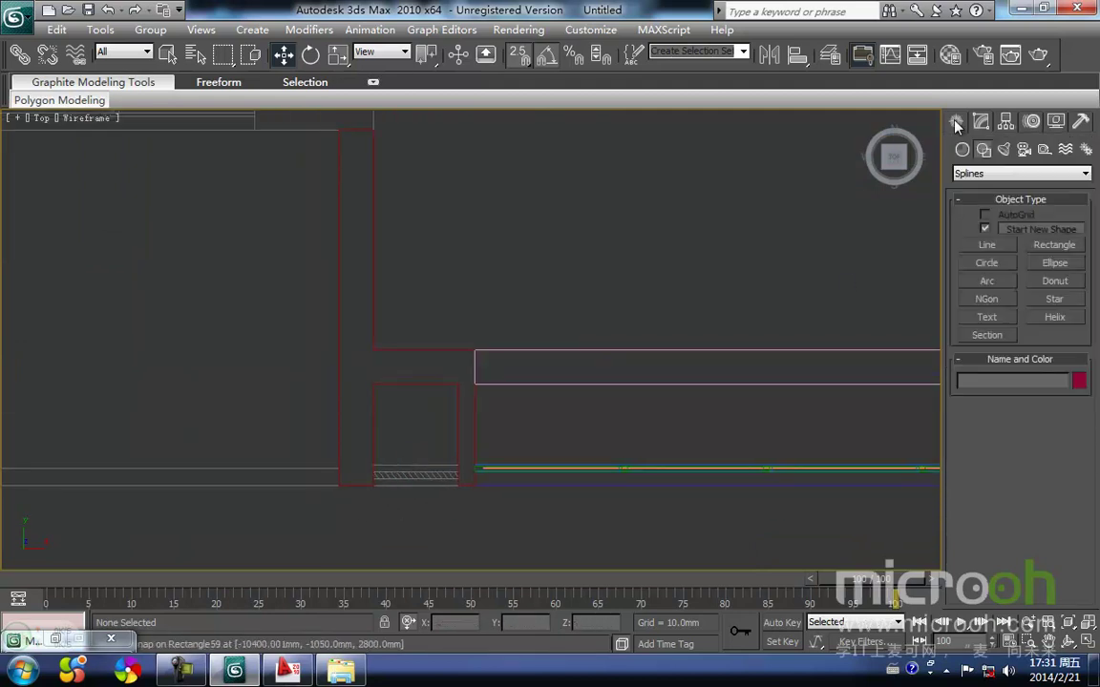
{"action": "left_click", "coordinate": [990, 231]}
{"action": "left_click", "coordinate": [1054, 245]}
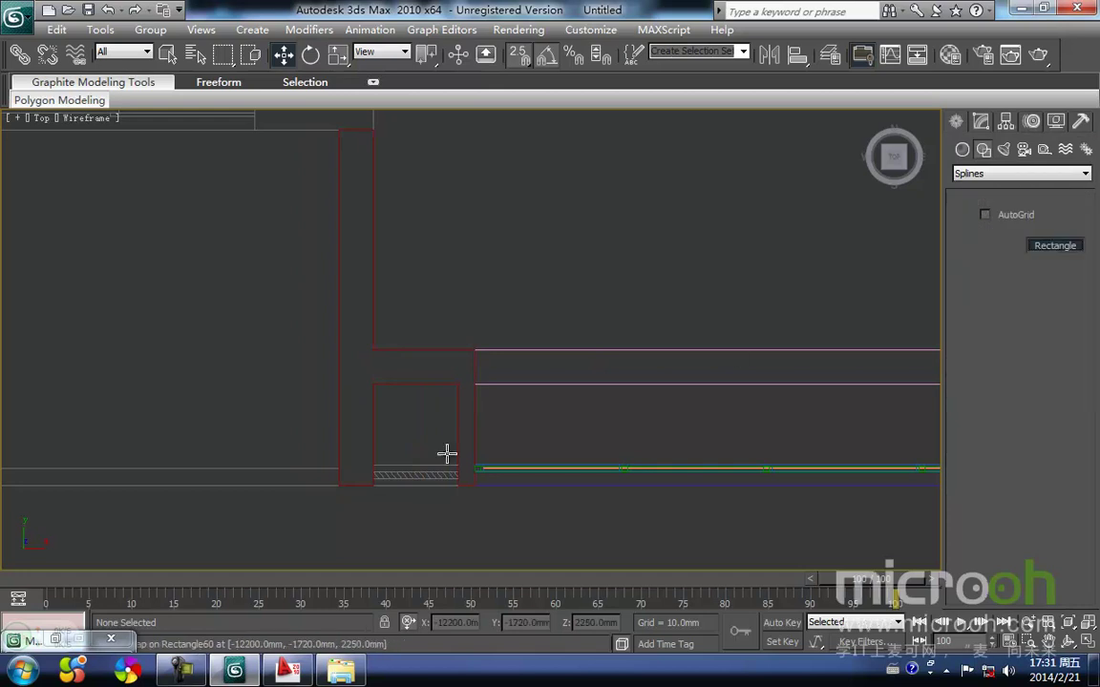
{"action": "middle_click_drag", "start_coordinate": [378, 386], "coordinate": [408, 317]}
{"action": "left_click_drag", "start_coordinate": [398, 315], "coordinate": [487, 418]}
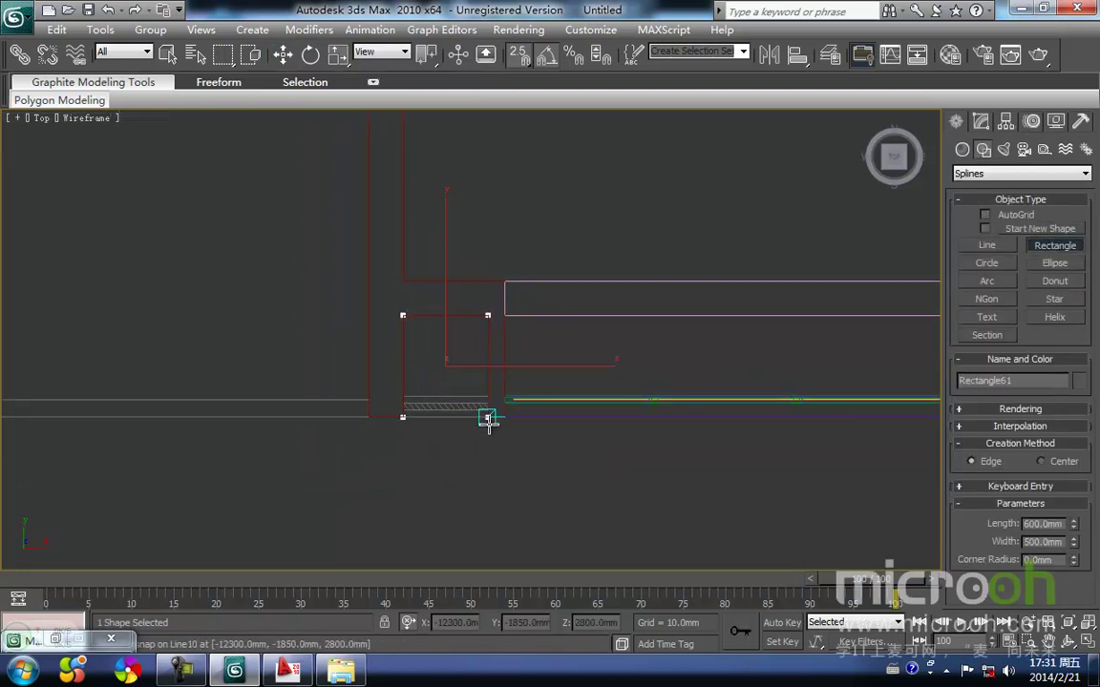
{"action": "key", "text": "w"}
Extrude the recess rectangle by 150 mm to form a slab.
{"action": "middle_click_drag", "start_coordinate": [457, 376], "coordinate": [412, 441]}
{"action": "key", "text": "f"}
{"action": "key", "text": "z"}
{"action": "scroll", "coordinate": [402, 414], "scroll_direction": "down", "scroll_amount": 3}
{"action": "left_click", "coordinate": [982, 124]}
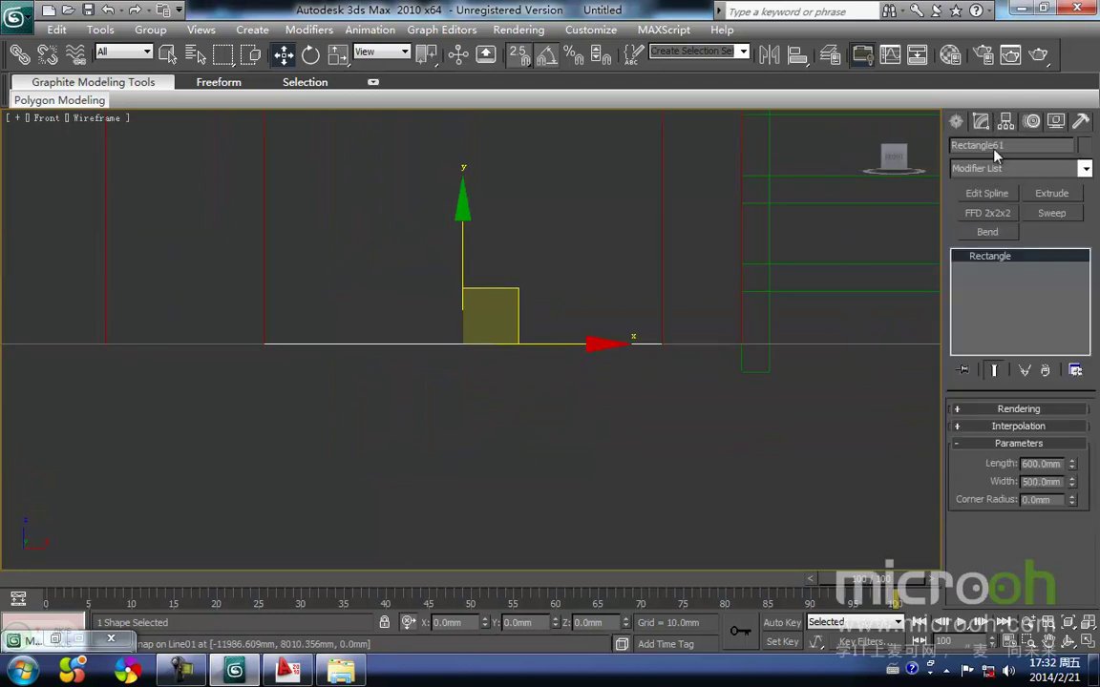
{"action": "left_click", "coordinate": [1050, 194]}
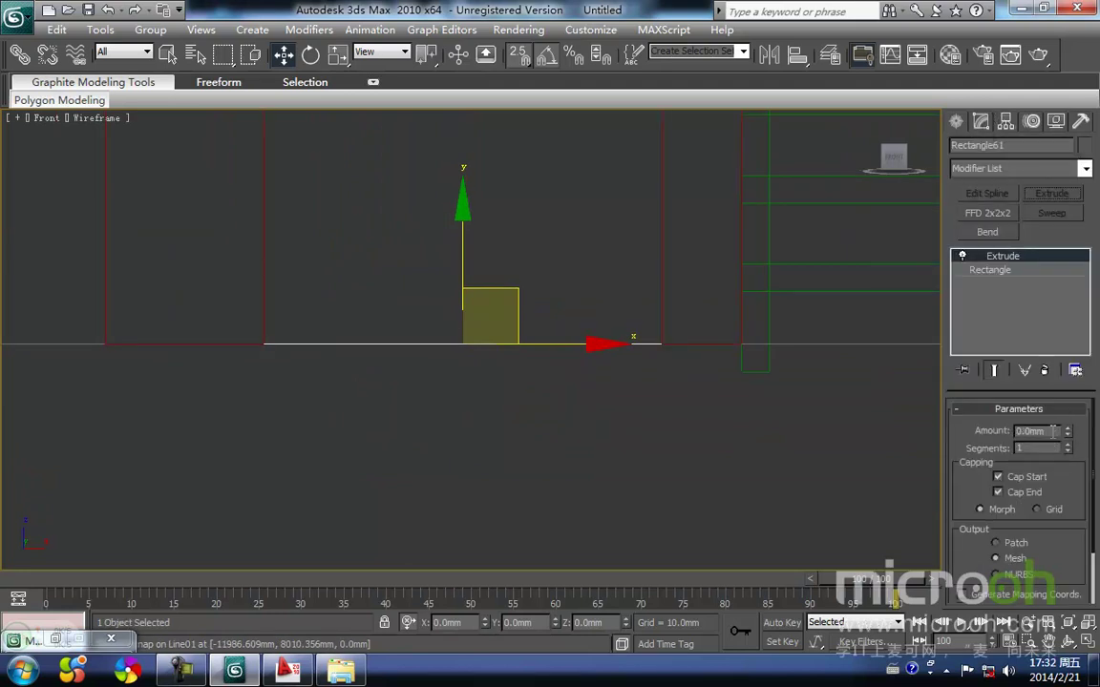
{"action": "key", "text": "Return"}
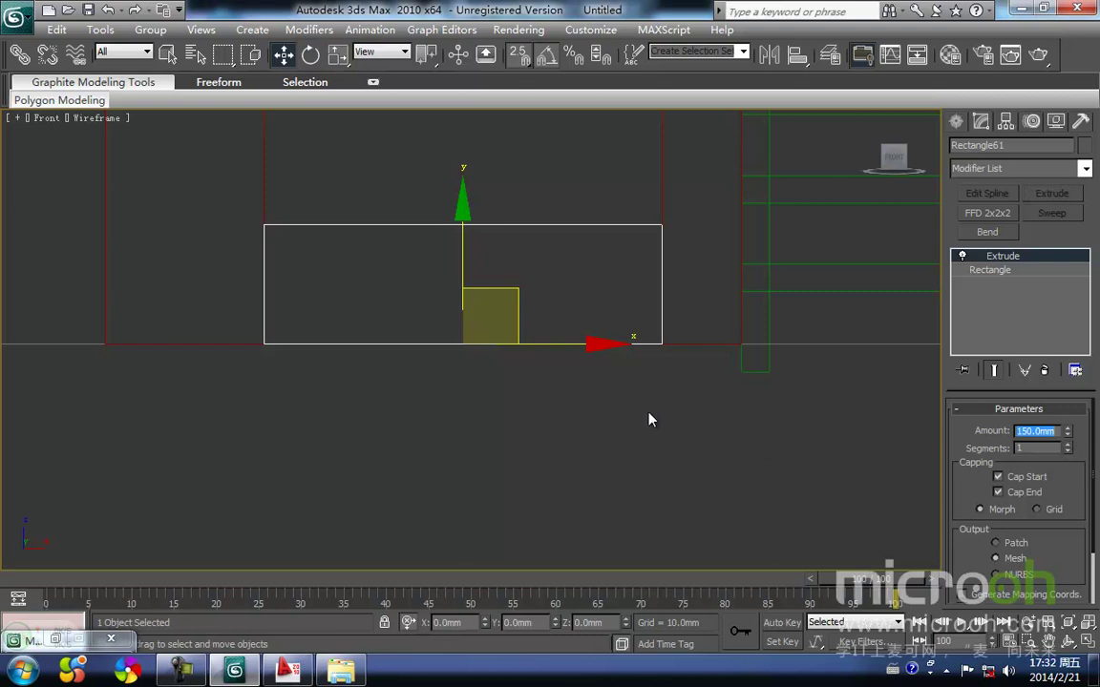
Assign the white 墙体2 material to the recess slab in a shaded 3D view.
{"action": "scroll", "coordinate": [396, 391], "scroll_direction": "down", "scroll_amount": 1}
{"action": "key", "text": "F3"}
{"action": "mouse_move", "coordinate": [385, 400]}
{"action": "middle_mouse_down"}
{"action": "mouse_move", "coordinate": [300, 459]}
{"action": "mouse_move", "coordinate": [248, 453]}
{"action": "middle_mouse_up"}
{"action": "scroll", "coordinate": [335, 410], "scroll_direction": "down", "scroll_amount": 3}
{"action": "scroll", "coordinate": [335, 411], "scroll_direction": "down", "scroll_amount": 3}
{"action": "middle_click_drag", "start_coordinate": [461, 380], "coordinate": [477, 448], "text": "alt"}
{"action": "key", "text": "m"}
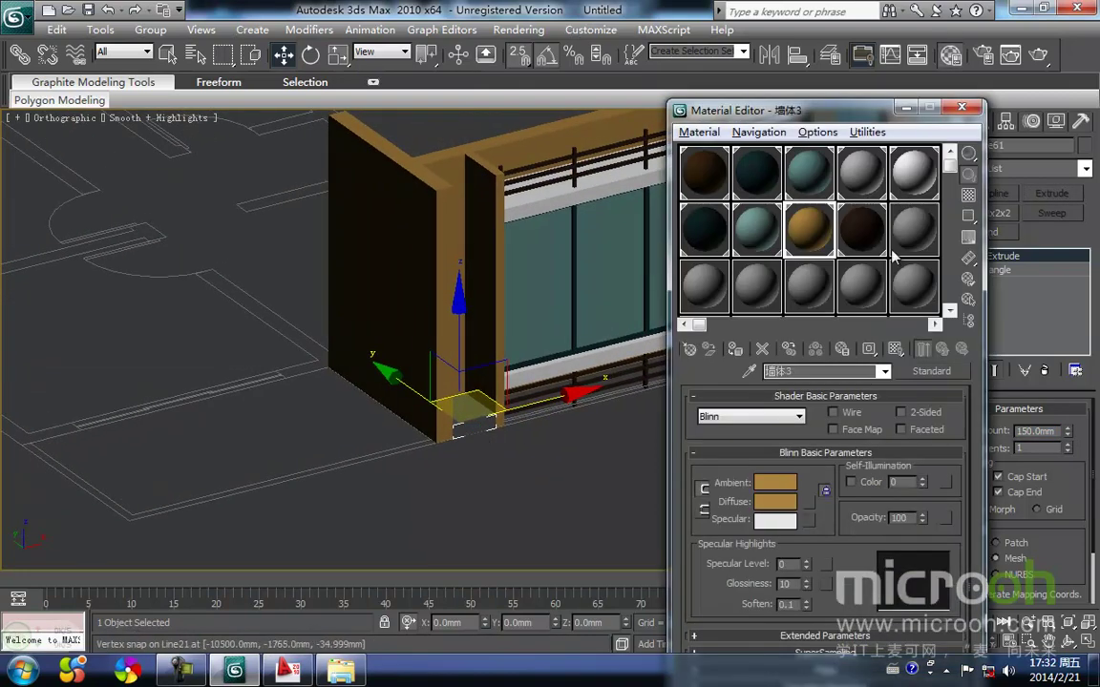
{"action": "left_click", "coordinate": [915, 183]}
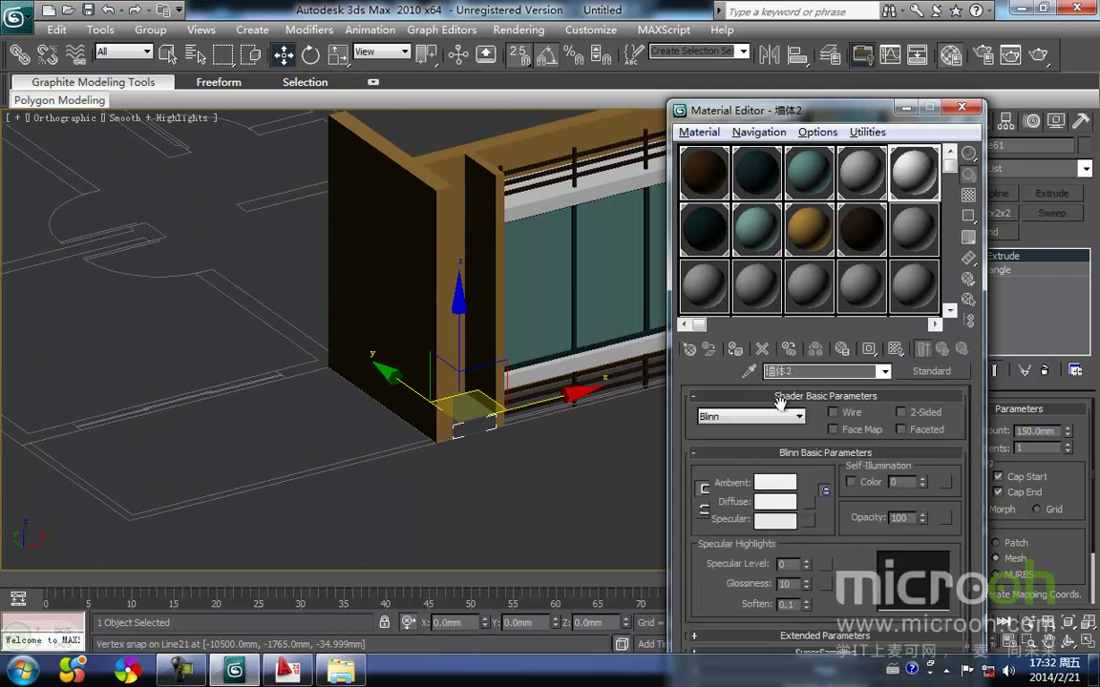
{"action": "left_click", "coordinate": [742, 357]}
{"action": "left_click", "coordinate": [507, 432]}
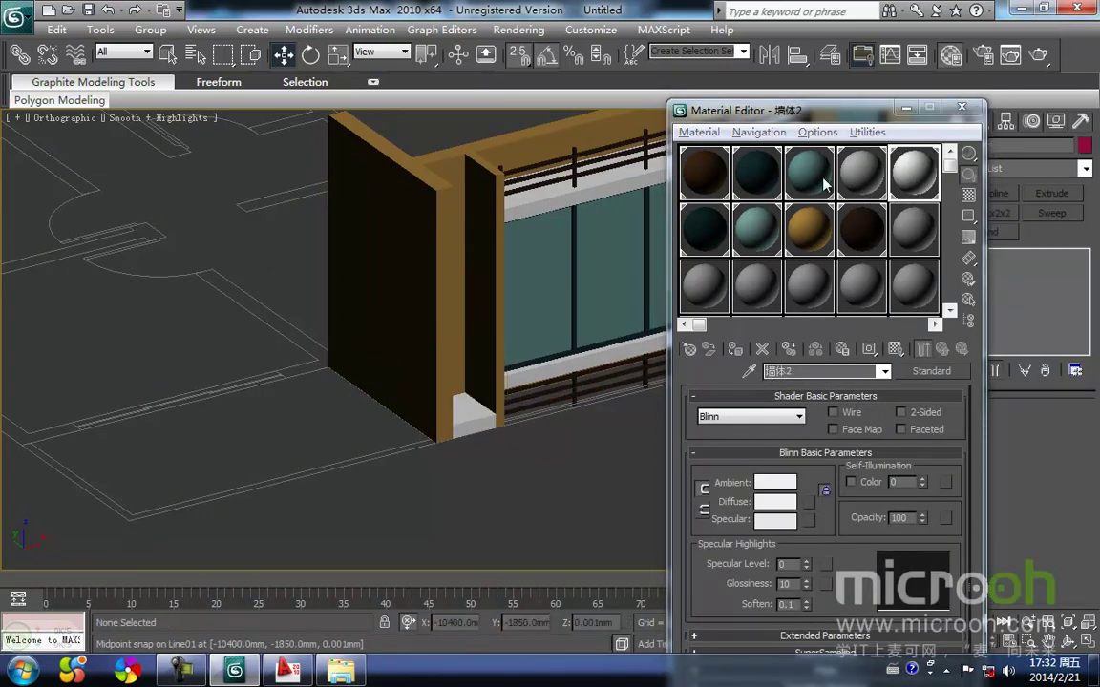
{"action": "left_click", "coordinate": [913, 112]}
Examine the wide bay window and the adjoining recess in the shaded, front and top views.
{"action": "middle_click_drag", "start_coordinate": [590, 385], "coordinate": [554, 412]}
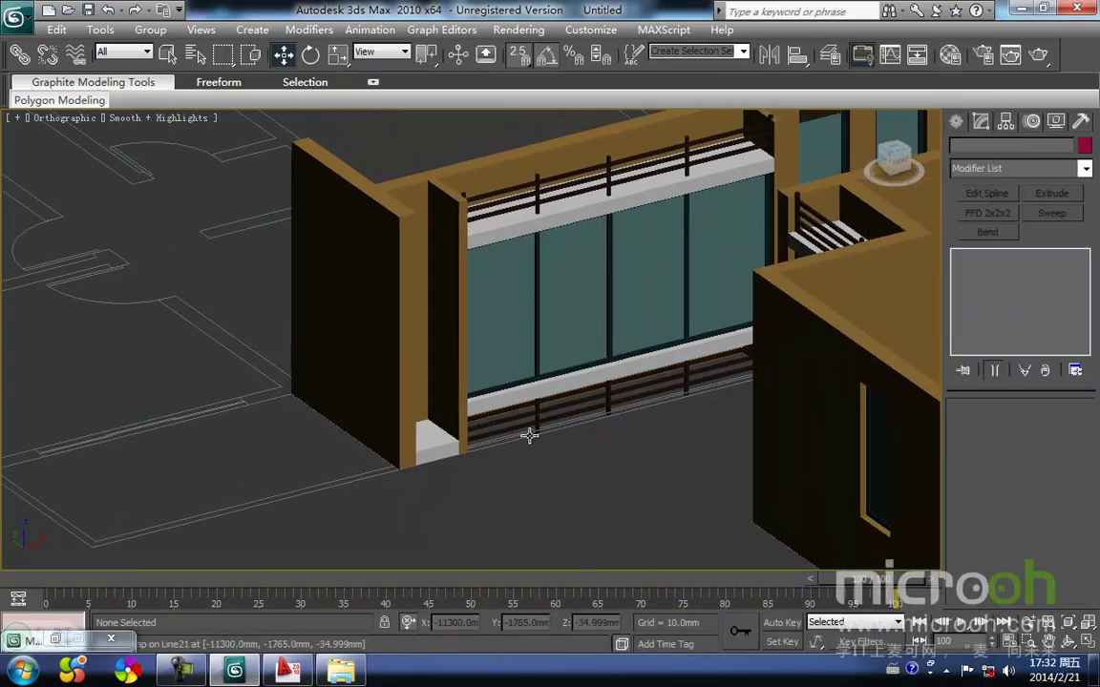
{"action": "middle_click_drag", "start_coordinate": [445, 359], "coordinate": [614, 382]}
{"action": "key", "text": "f"}
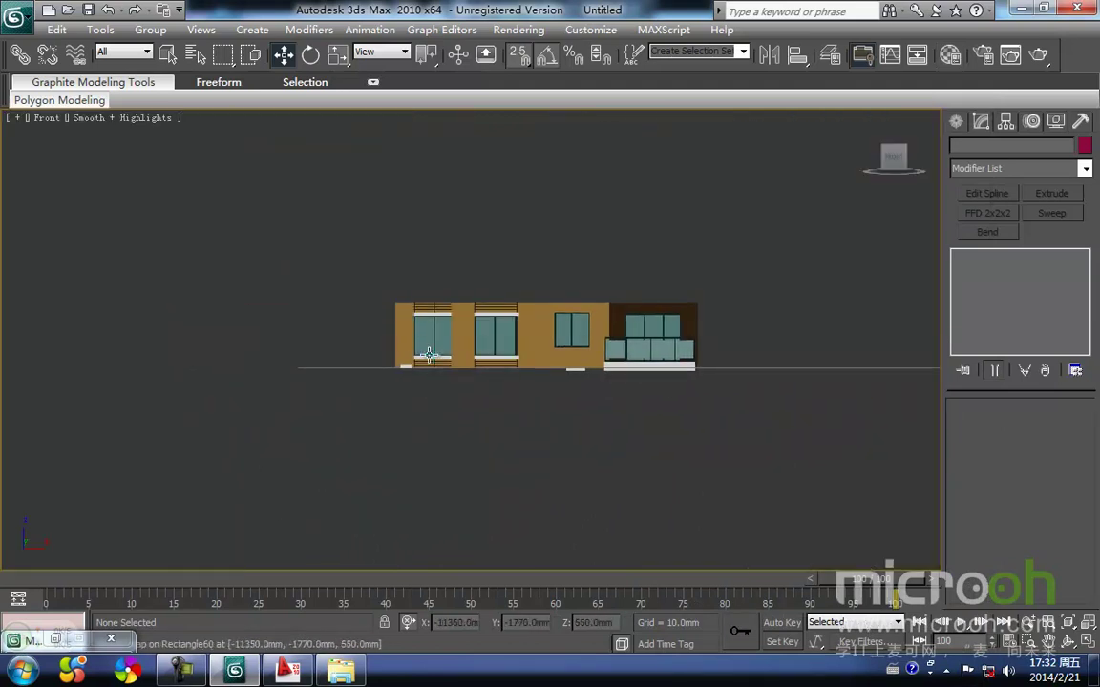
{"action": "scroll", "coordinate": [411, 361], "scroll_direction": "up", "scroll_amount": 5}
{"action": "middle_click_drag", "start_coordinate": [377, 373], "coordinate": [386, 374]}
{"action": "scroll", "coordinate": [439, 400], "scroll_direction": "up", "scroll_amount": 2}
{"action": "key", "text": "F3"}
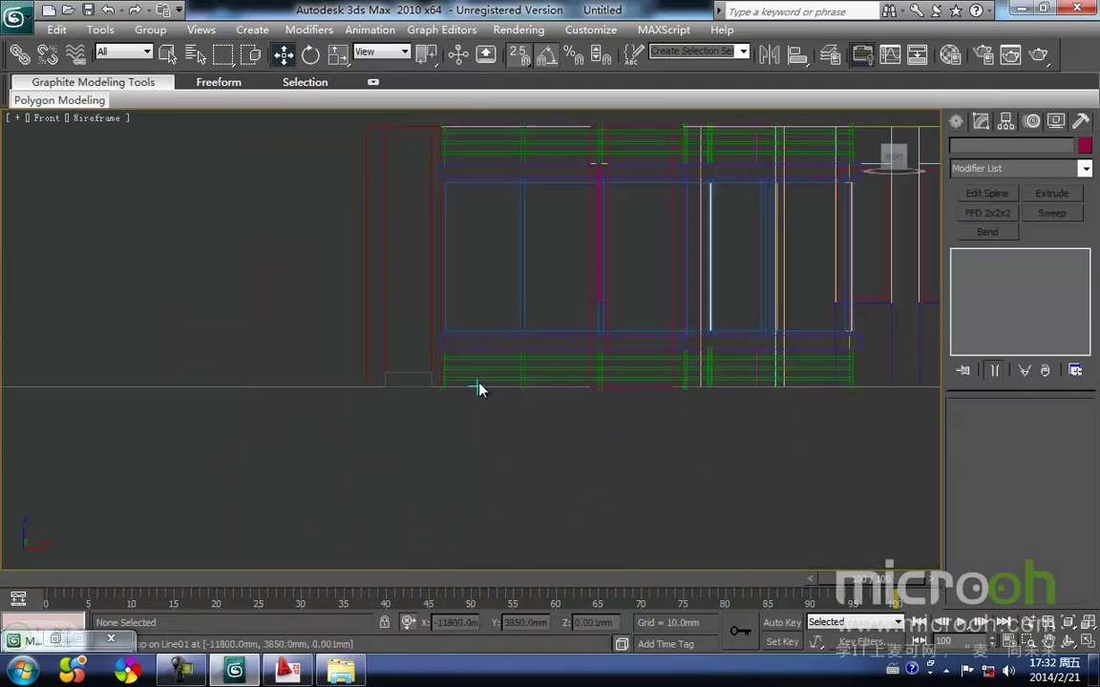
{"action": "left_click", "coordinate": [485, 376]}
{"action": "middle_click_drag", "start_coordinate": [509, 387], "coordinate": [473, 412]}
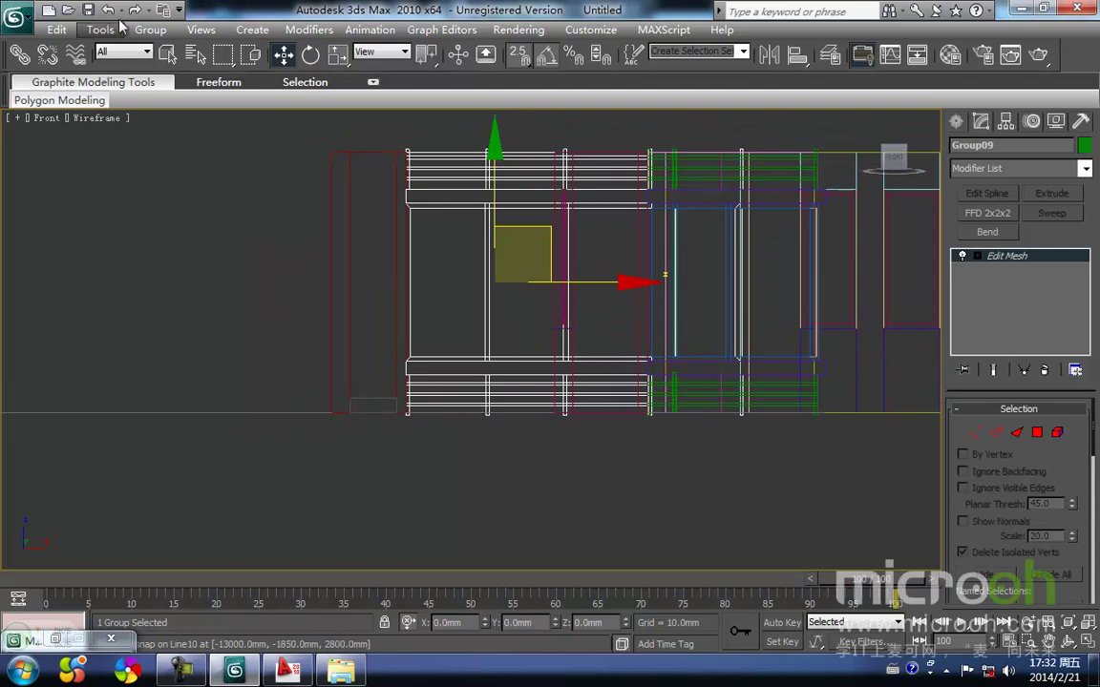
{"action": "scroll", "coordinate": [555, 267], "scroll_direction": "down", "scroll_amount": 2}
{"action": "middle_click_drag", "start_coordinate": [555, 266], "coordinate": [498, 286]}
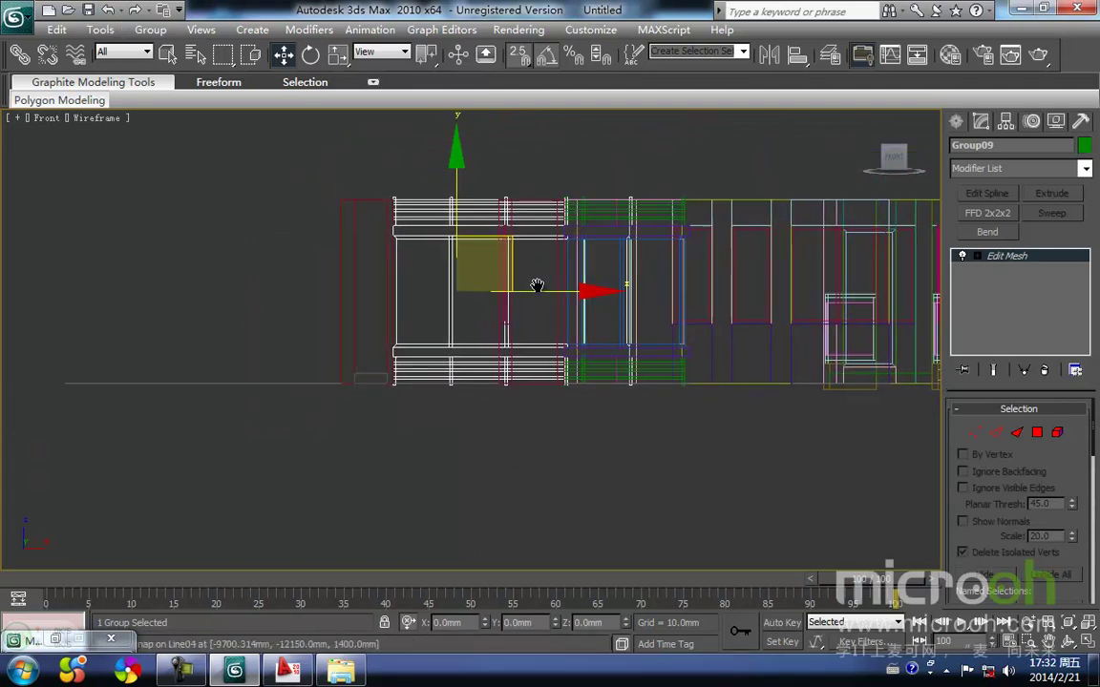
{"action": "key", "text": "t"}
{"action": "key", "text": "z"}
{"action": "scroll", "coordinate": [496, 293], "scroll_direction": "down", "scroll_amount": 2}
{"action": "middle_click_drag", "start_coordinate": [507, 295], "coordinate": [567, 284]}
{"action": "scroll", "coordinate": [553, 320], "scroll_direction": "down", "scroll_amount": 3}
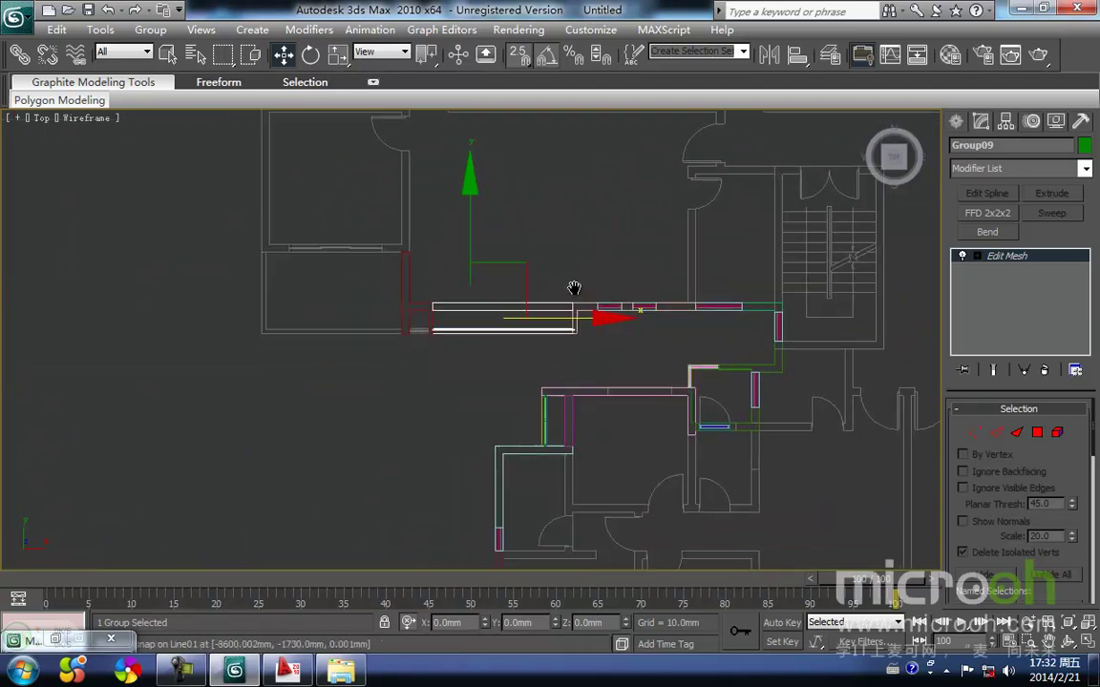
{"action": "middle_click_drag", "start_coordinate": [541, 343], "coordinate": [586, 244]}
Clone the upper railing of the narrow side bay window and place the copy near the small recess in plan.
{"action": "key", "text": "space"}
{"action": "scroll", "coordinate": [603, 369], "scroll_direction": "up", "scroll_amount": 2}
{"action": "middle_click_drag", "start_coordinate": [603, 374], "coordinate": [685, 349], "text": "alt"}
{"action": "key", "text": "space"}
{"action": "left_click", "coordinate": [577, 403]}
{"action": "left_click", "coordinate": [596, 270]}
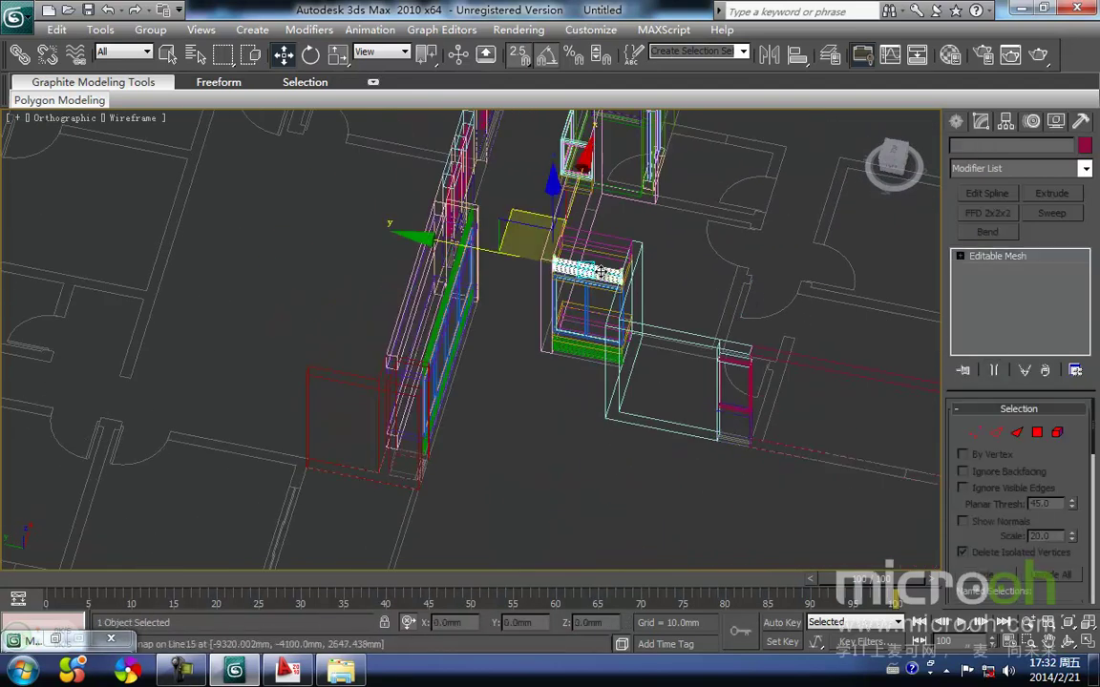
{"action": "key", "text": "t"}
{"action": "key", "text": "z"}
{"action": "scroll", "coordinate": [509, 335], "scroll_direction": "down", "scroll_amount": 6}
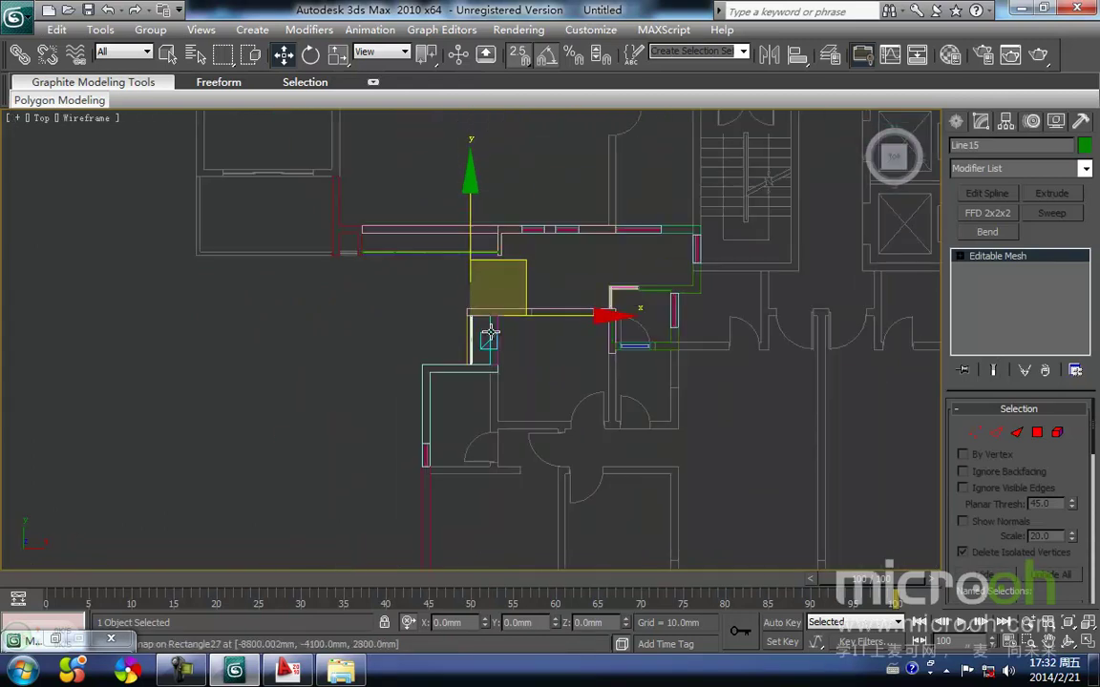
{"action": "mouse_move", "coordinate": [481, 369]}
{"action": "left_mouse_down", "text": "shift"}
{"action": "mouse_move", "coordinate": [398, 276]}
{"action": "mouse_move", "coordinate": [361, 279]}
{"action": "left_mouse_up", "text": "shift"}
{"action": "key", "text": "Return"}
{"action": "key", "text": "space"}
Rotate the copied railing parallel to the front wall and snap its end to the recess's outer side wall.
{"action": "middle_click_drag", "start_coordinate": [383, 323], "coordinate": [419, 379]}
{"action": "key", "text": "e"}
{"action": "left_click_drag", "start_coordinate": [498, 416], "coordinate": [503, 411]}
{"action": "key", "text": "w"}
{"action": "scroll", "coordinate": [384, 349], "scroll_direction": "up", "scroll_amount": 3}
{"action": "scroll", "coordinate": [382, 349], "scroll_direction": "up", "scroll_amount": 3}
{"action": "middle_click_drag", "start_coordinate": [392, 341], "coordinate": [721, 342]}
{"action": "key", "text": "space"}
{"action": "left_click_drag", "start_coordinate": [456, 316], "coordinate": [393, 475]}
Shorten the copied railing in plan so its far-end vertices snap to the recess's inner side wall.
{"action": "middle_click_drag", "start_coordinate": [531, 447], "coordinate": [515, 375]}
{"action": "middle_click_drag", "start_coordinate": [616, 397], "coordinate": [591, 404]}
{"action": "key", "text": "1"}
{"action": "scroll", "coordinate": [695, 439], "scroll_direction": "up", "scroll_amount": 2}
{"action": "middle_click_drag", "start_coordinate": [663, 456], "coordinate": [665, 427]}
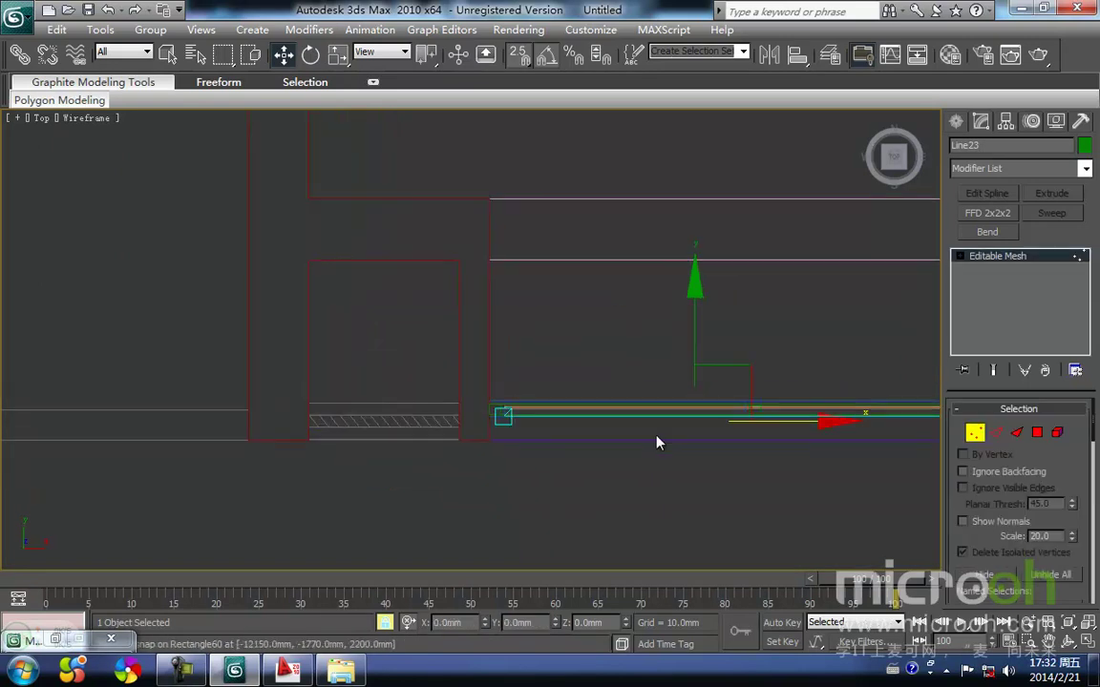
{"action": "key", "text": "space"}
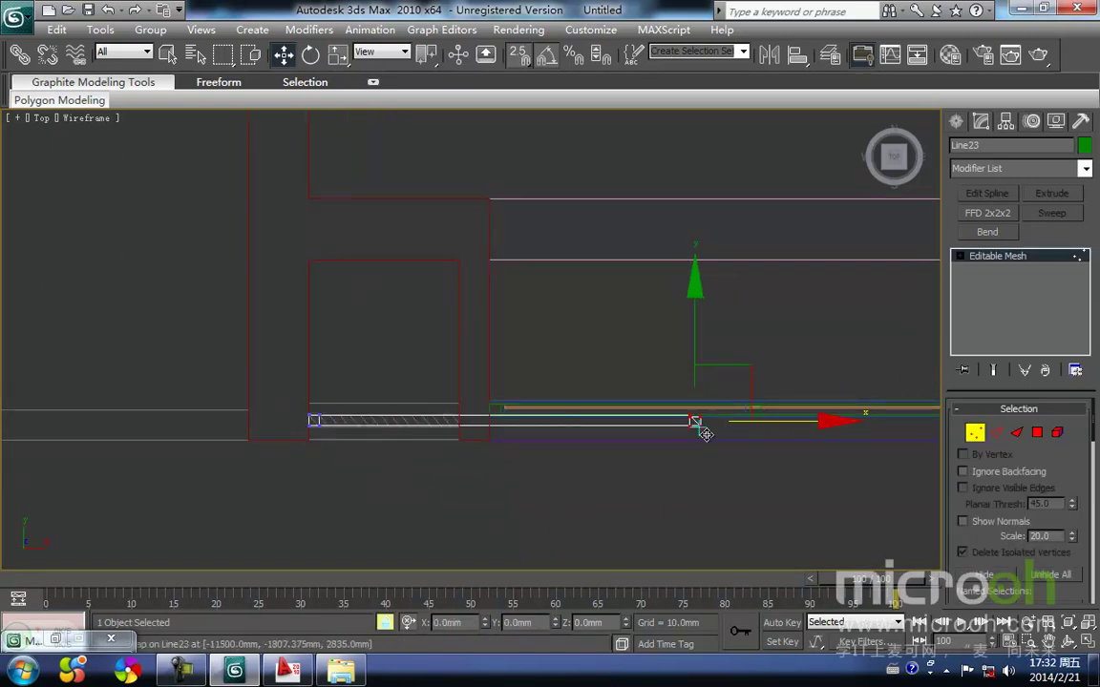
{"action": "left_click_drag", "start_coordinate": [457, 434], "coordinate": [457, 435]}
Lower the shortened railing in the front view and snap its base onto the recess slab.
{"action": "key", "text": "f"}
{"action": "middle_click_drag", "start_coordinate": [442, 357], "coordinate": [467, 405]}
{"action": "scroll", "coordinate": [422, 320], "scroll_direction": "down", "scroll_amount": 4}
{"action": "middle_click_drag", "start_coordinate": [416, 347], "coordinate": [493, 233]}
{"action": "scroll", "coordinate": [470, 295], "scroll_direction": "down", "scroll_amount": 4}
{"action": "scroll", "coordinate": [489, 267], "scroll_direction": "up", "scroll_amount": 2}
{"action": "mouse_move", "coordinate": [486, 279]}
{"action": "middle_mouse_down"}
{"action": "mouse_move", "coordinate": [485, 293]}
{"action": "mouse_move", "coordinate": [503, 272]}
{"action": "middle_mouse_up"}
{"action": "key", "text": "1"}
{"action": "scroll", "coordinate": [505, 244], "scroll_direction": "down", "scroll_amount": 3}
{"action": "key", "text": "space"}
{"action": "left_click_drag", "start_coordinate": [476, 260], "coordinate": [481, 375]}
{"action": "scroll", "coordinate": [505, 339], "scroll_direction": "up", "scroll_amount": 4}
{"action": "middle_click_drag", "start_coordinate": [483, 417], "coordinate": [467, 295]}
{"action": "key", "text": "space"}
{"action": "left_click_drag", "start_coordinate": [491, 232], "coordinate": [493, 457]}
Extend both railing posts by moving their top vertices up to the top of the wall.
{"action": "mouse_move", "coordinate": [535, 334]}
{"action": "middle_mouse_down"}
{"action": "mouse_move", "coordinate": [515, 358]}
{"action": "mouse_move", "coordinate": [537, 318]}
{"action": "middle_mouse_up"}
{"action": "key", "text": "1"}
{"action": "key", "text": "space"}
{"action": "left_click", "coordinate": [535, 318]}
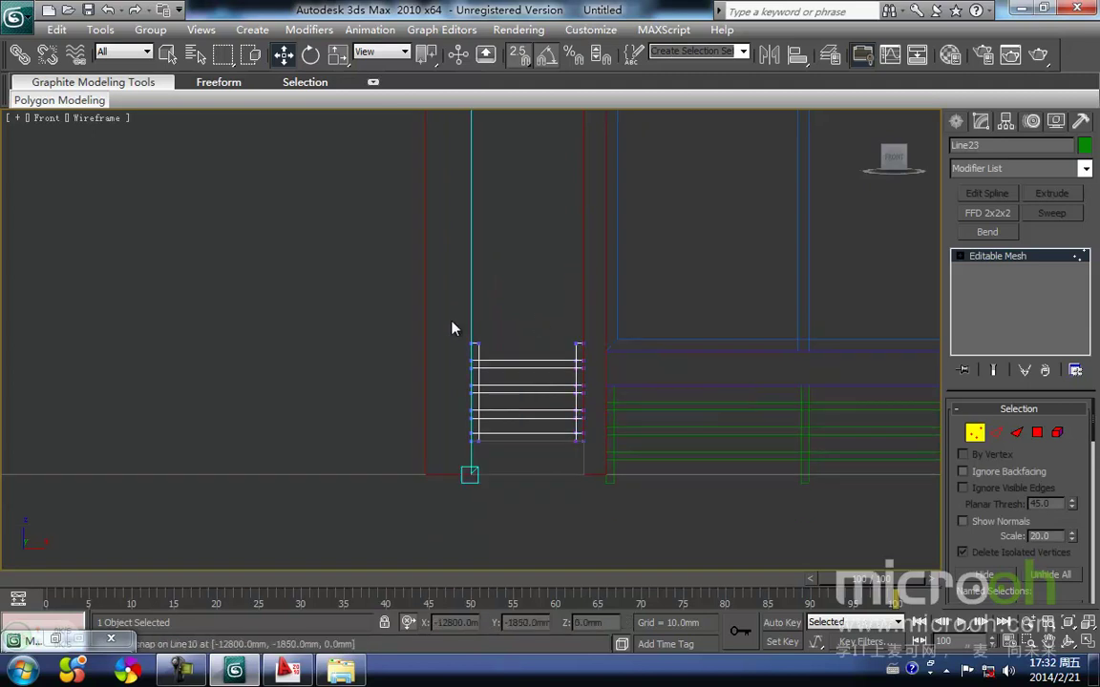
{"action": "left_click_drag", "start_coordinate": [614, 338], "coordinate": [639, 351]}
{"action": "middle_click_drag", "start_coordinate": [485, 278], "coordinate": [480, 376]}
{"action": "scroll", "coordinate": [479, 375], "scroll_direction": "down", "scroll_amount": 4}
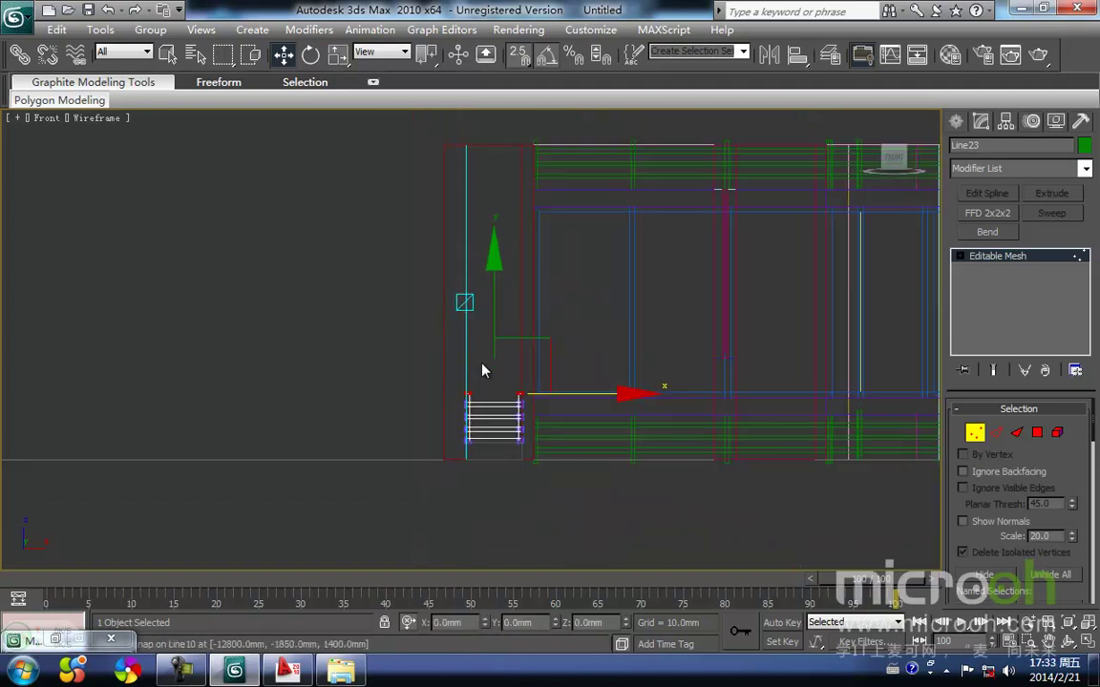
{"action": "left_click_drag", "start_coordinate": [480, 258], "coordinate": [465, 147]}
{"action": "key", "text": "space"}
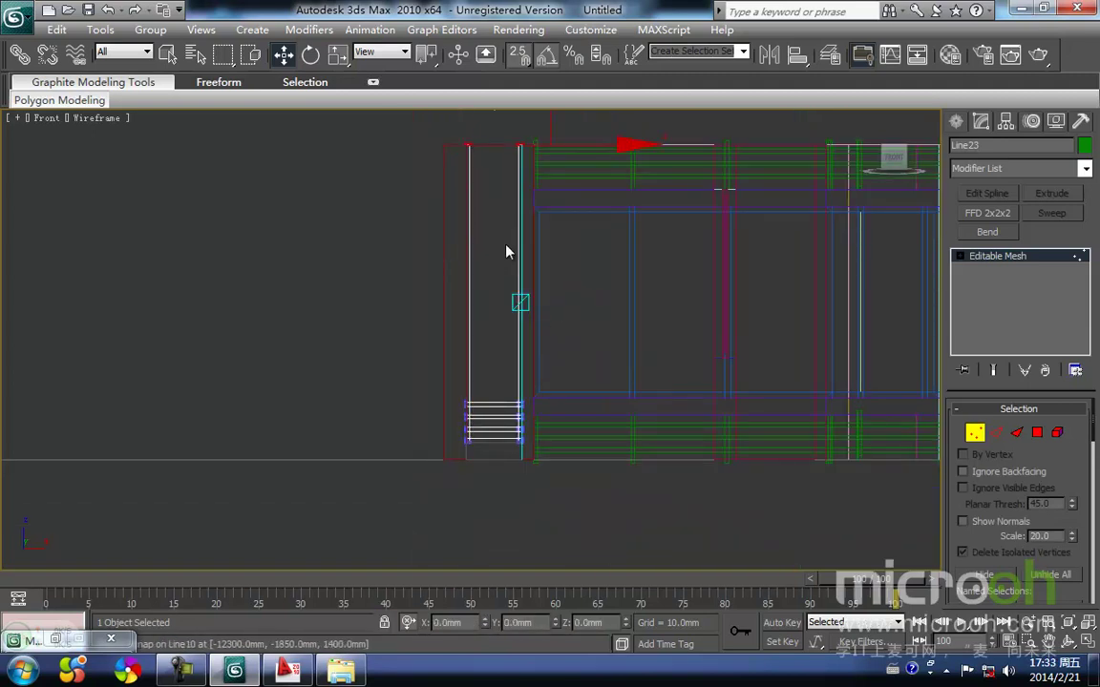
{"action": "left_click", "coordinate": [973, 437]}
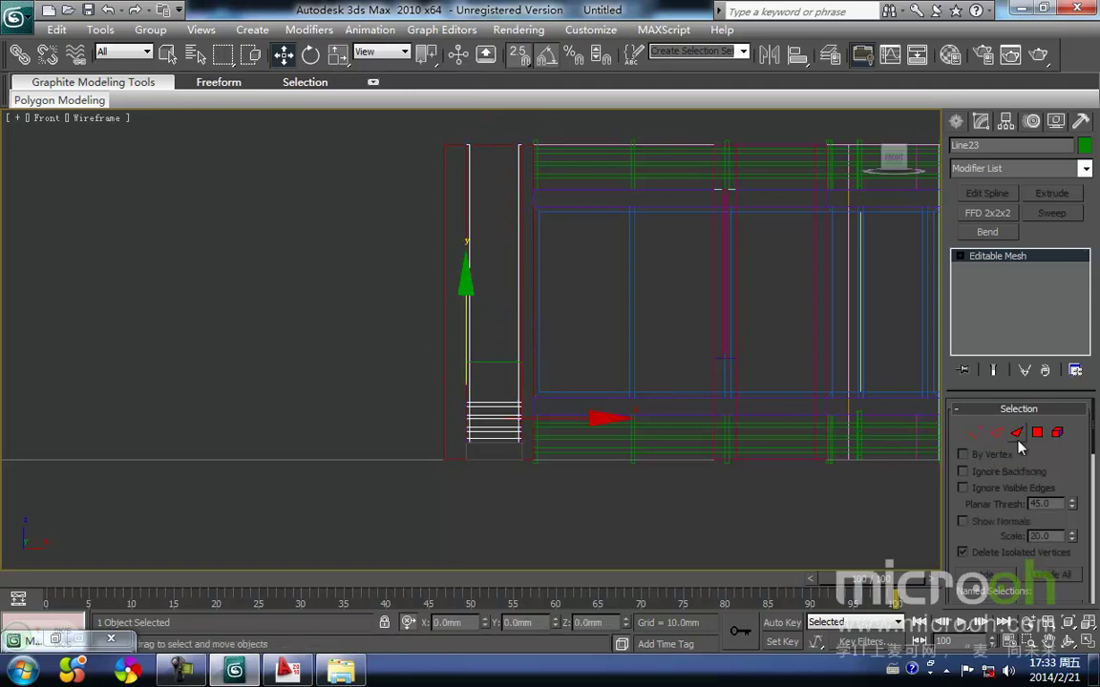
Clone the railing's upper three horizontal bars as elements and place them directly above the originals.
{"action": "left_click", "coordinate": [1058, 435]}
{"action": "scroll", "coordinate": [504, 407], "scroll_direction": "up", "scroll_amount": 5}
{"action": "middle_click_drag", "start_coordinate": [579, 404], "coordinate": [483, 369]}
{"action": "left_click_drag", "start_coordinate": [546, 438], "coordinate": [503, 330]}
{"action": "key", "text": "space"}
{"action": "left_click_drag", "start_coordinate": [423, 460], "coordinate": [426, 353], "text": "shift"}
{"action": "key", "text": "Return"}
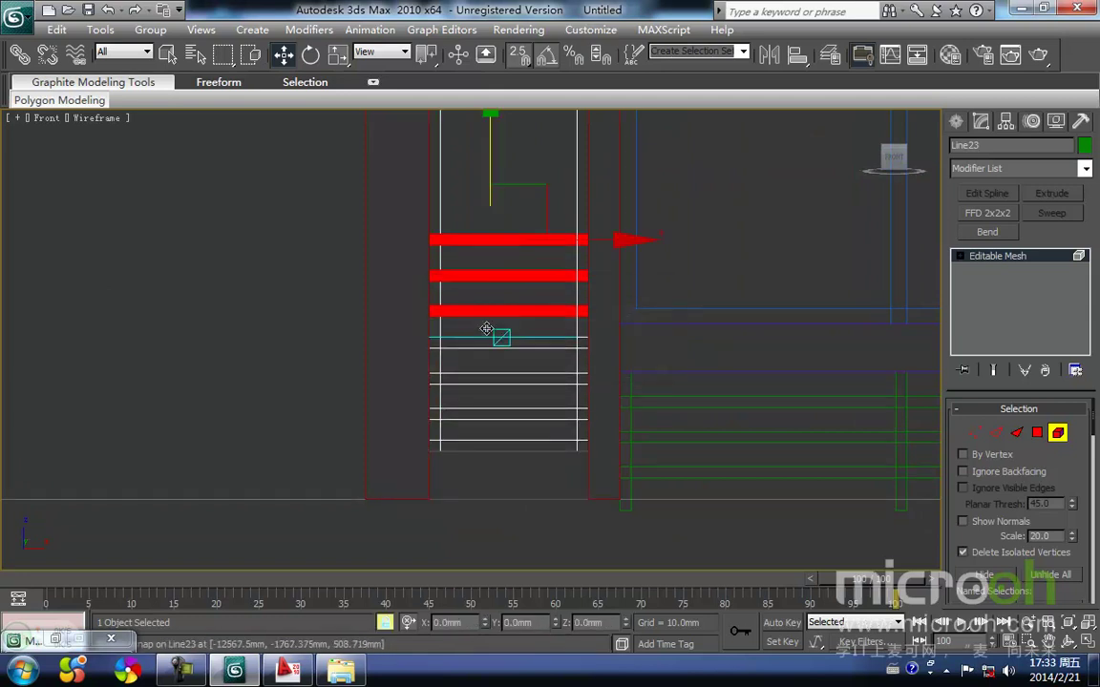
Space the three cloned bars evenly above the originals and clone all six bars as elements upward.
{"action": "middle_click_drag", "start_coordinate": [491, 370], "coordinate": [466, 410]}
{"action": "left_click_drag", "start_coordinate": [476, 251], "coordinate": [473, 246]}
{"action": "key", "text": "space"}
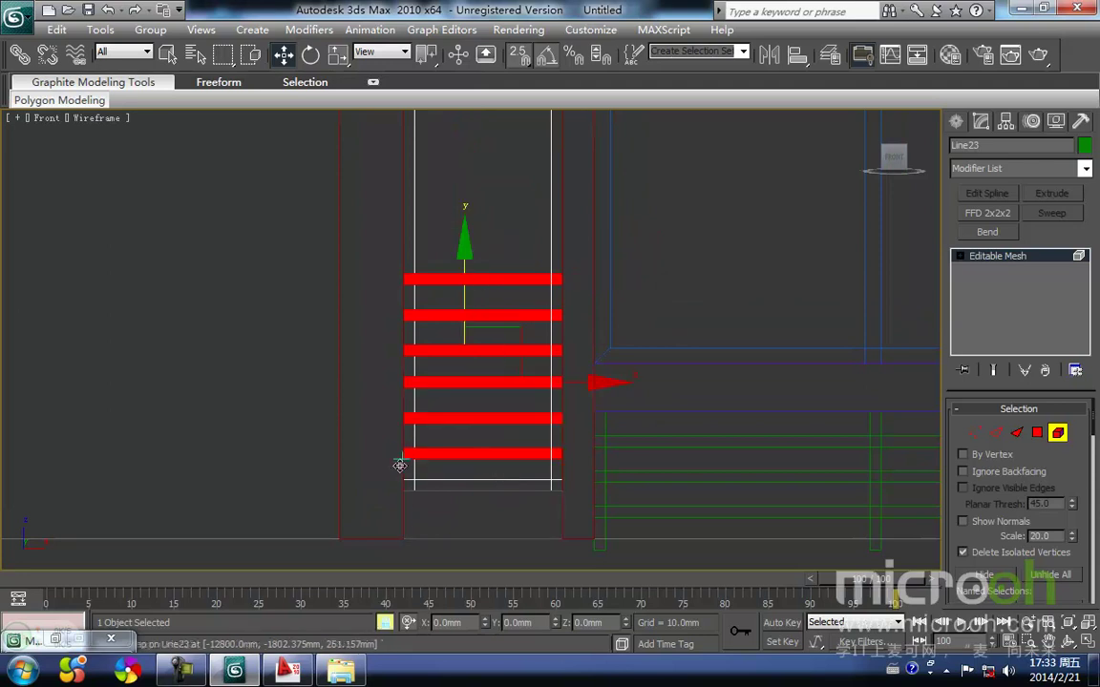
{"action": "left_click_drag", "start_coordinate": [397, 492], "coordinate": [401, 290], "text": "shift"}
{"action": "key", "text": "Return"}
Clone the six-bar set twice more to fill the recess up to the top of the posts.
{"action": "mouse_move", "coordinate": [427, 286]}
{"action": "middle_mouse_down"}
{"action": "mouse_move", "coordinate": [400, 382]}
{"action": "mouse_move", "coordinate": [430, 389]}
{"action": "mouse_move", "coordinate": [386, 437]}
{"action": "mouse_move", "coordinate": [404, 438]}
{"action": "middle_mouse_up"}
{"action": "scroll", "coordinate": [430, 389], "scroll_direction": "down", "scroll_amount": 3}
{"action": "scroll", "coordinate": [410, 395], "scroll_direction": "down", "scroll_amount": 2}
{"action": "scroll", "coordinate": [385, 438], "scroll_direction": "up", "scroll_amount": 2}
{"action": "key", "text": "space"}
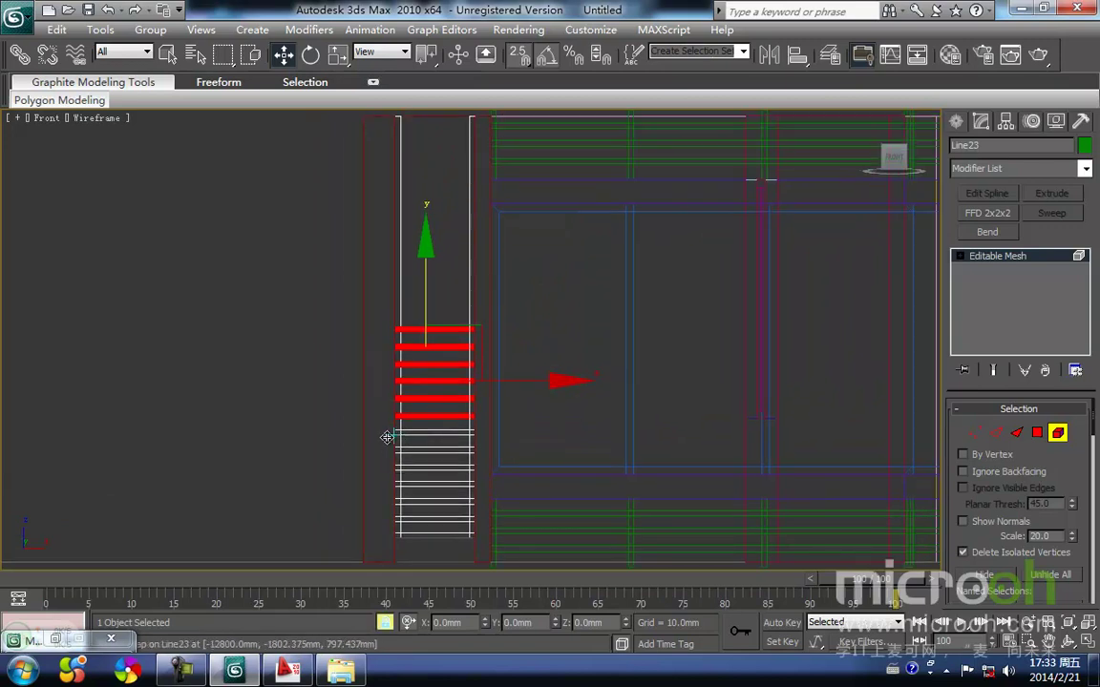
{"action": "left_click_drag", "start_coordinate": [388, 432], "coordinate": [391, 332]}
{"action": "key", "text": "Return"}
{"action": "middle_click_drag", "start_coordinate": [389, 337], "coordinate": [372, 429]}
{"action": "left_click_drag", "start_coordinate": [374, 422], "coordinate": [375, 322]}
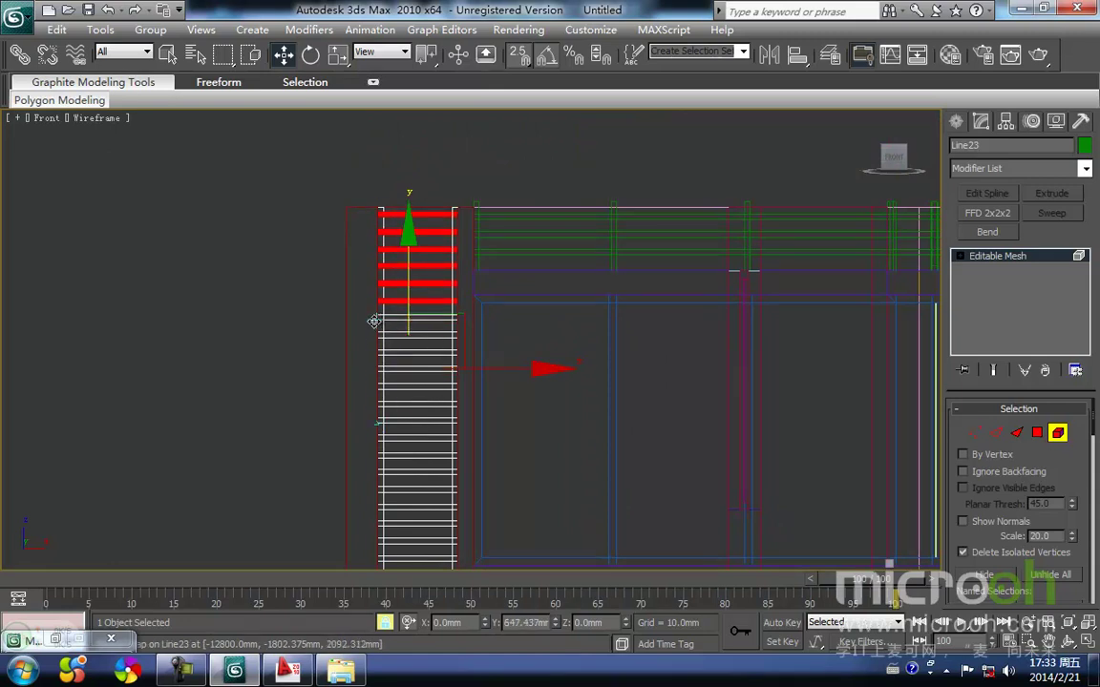
{"action": "key", "text": "Return"}
{"action": "middle_click_drag", "start_coordinate": [393, 270], "coordinate": [355, 339]}
{"action": "left_click", "coordinate": [431, 244]}
{"action": "left_click", "coordinate": [1060, 435]}
{"action": "left_click", "coordinate": [462, 245]}
Examine the finished recess louvres and the adjacent wide bay window in a shaded 3D view.
{"action": "key", "text": "F3"}
{"action": "scroll", "coordinate": [422, 234], "scroll_direction": "down", "scroll_amount": 6}
{"action": "middle_click_drag", "start_coordinate": [496, 422], "coordinate": [489, 359], "text": "alt"}
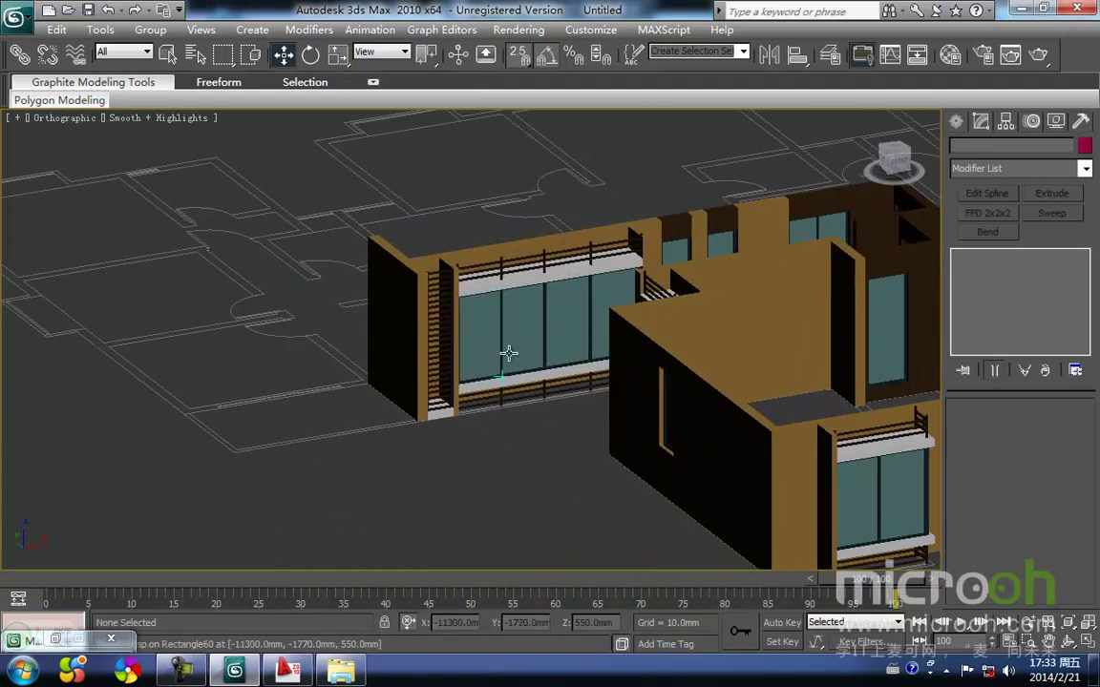
{"action": "scroll", "coordinate": [438, 328], "scroll_direction": "up", "scroll_amount": 2}
{"action": "middle_click_drag", "start_coordinate": [561, 439], "coordinate": [494, 480]}
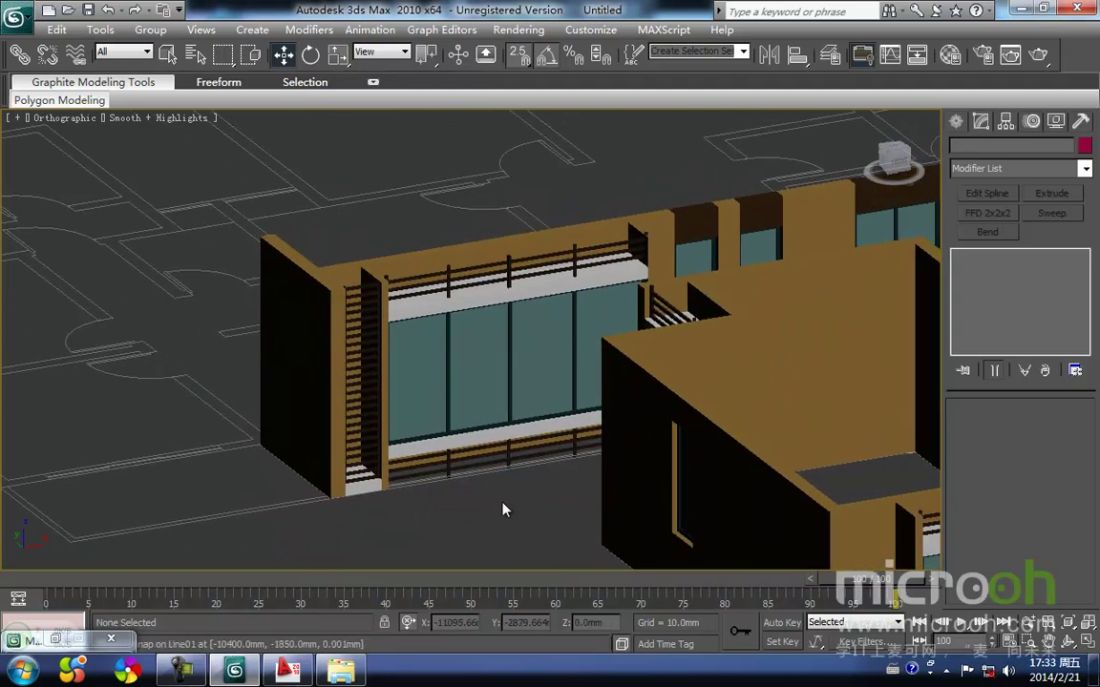
{"action": "scroll", "coordinate": [582, 257], "scroll_direction": "down", "scroll_amount": 3}
{"action": "middle_click_drag", "start_coordinate": [589, 319], "coordinate": [634, 346], "text": "alt"}
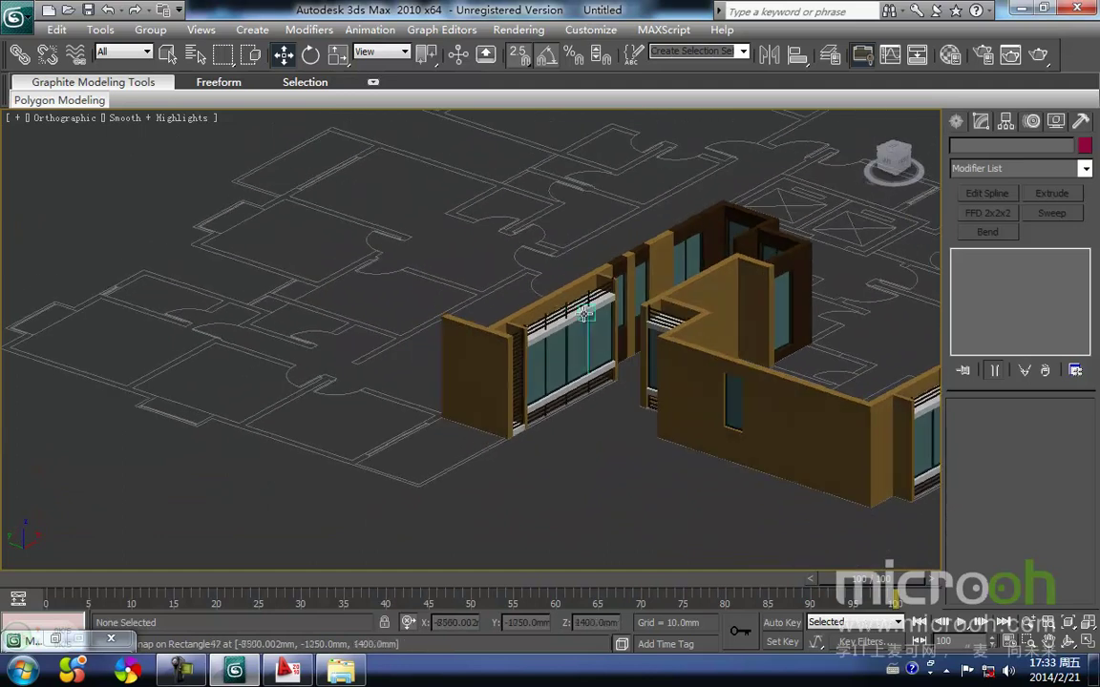
{"action": "scroll", "coordinate": [586, 315], "scroll_direction": "up", "scroll_amount": 3}
{"action": "middle_click_drag", "start_coordinate": [586, 315], "coordinate": [446, 407]}
{"action": "scroll", "coordinate": [670, 371], "scroll_direction": "down", "scroll_amount": 2}
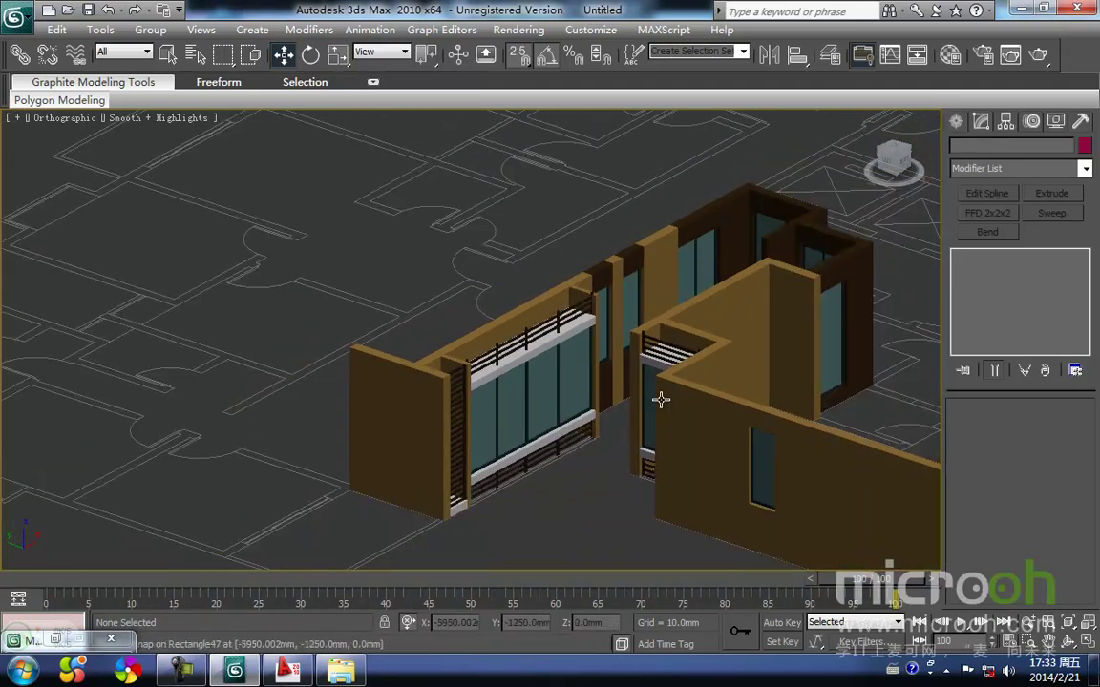
{"action": "middle_click_drag", "start_coordinate": [602, 462], "coordinate": [575, 471], "text": "alt"}
Open the wide bay window group and delete its upper and lower railings.
{"action": "left_click", "coordinate": [519, 349]}
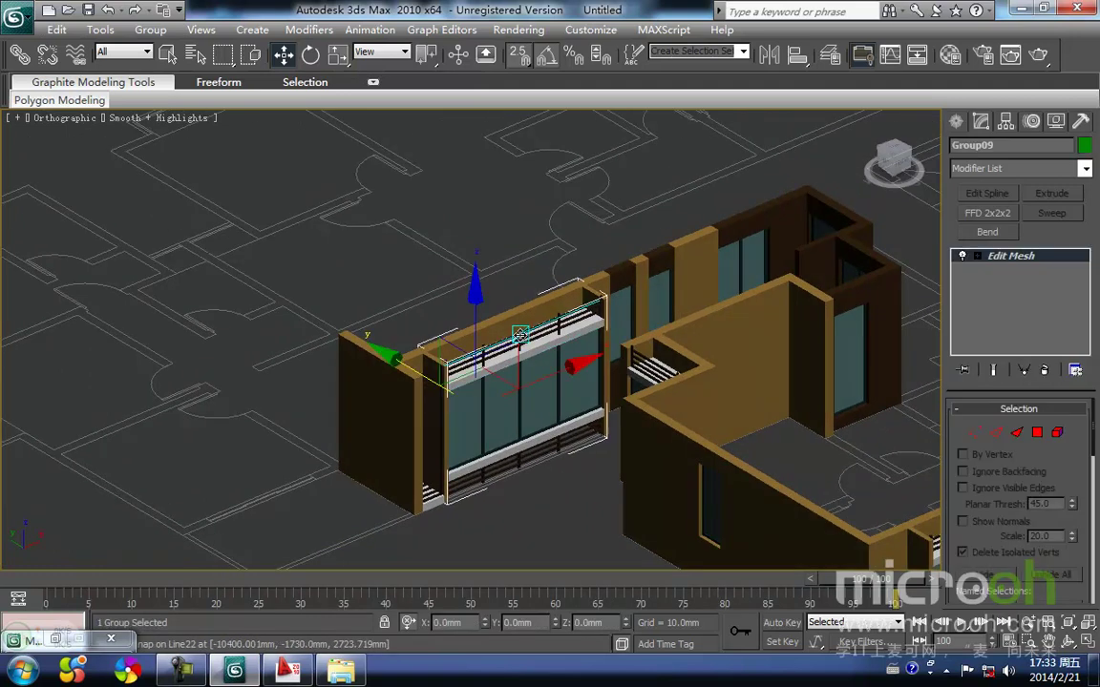
{"action": "left_click", "coordinate": [143, 29]}
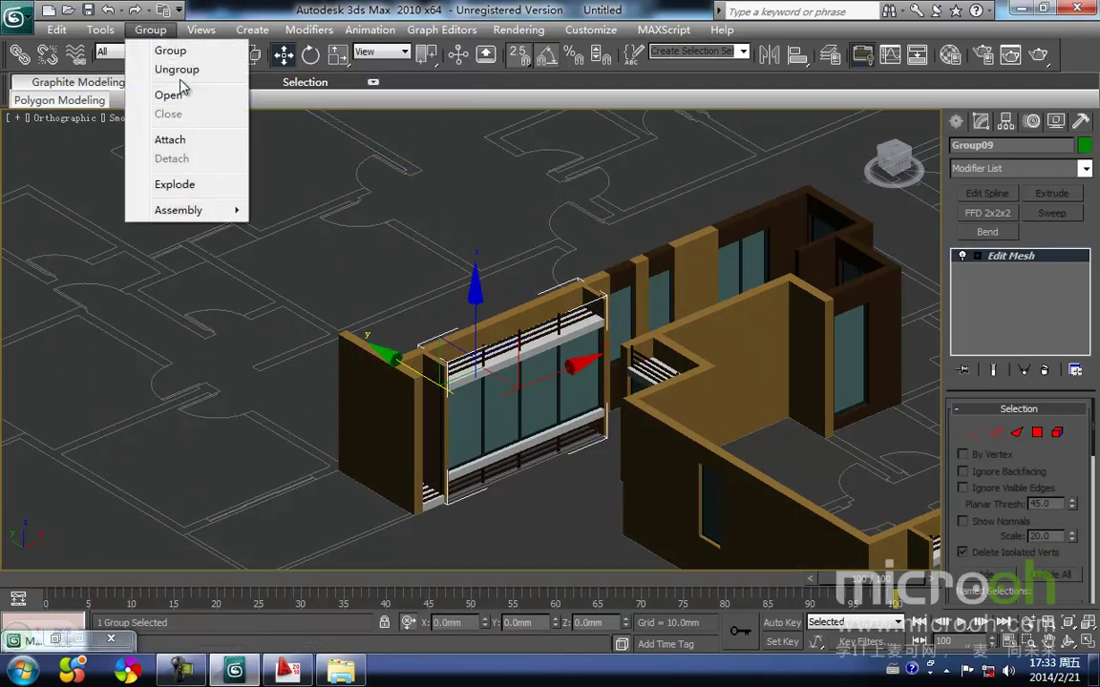
{"action": "left_click", "coordinate": [169, 95]}
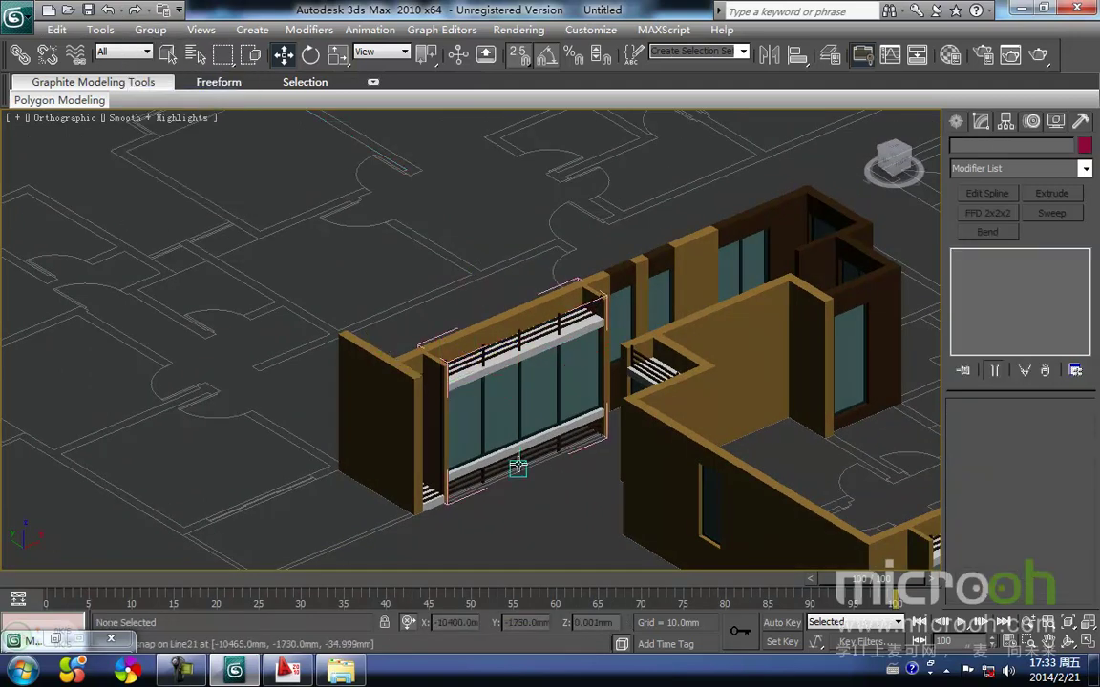
{"action": "left_click", "coordinate": [525, 331]}
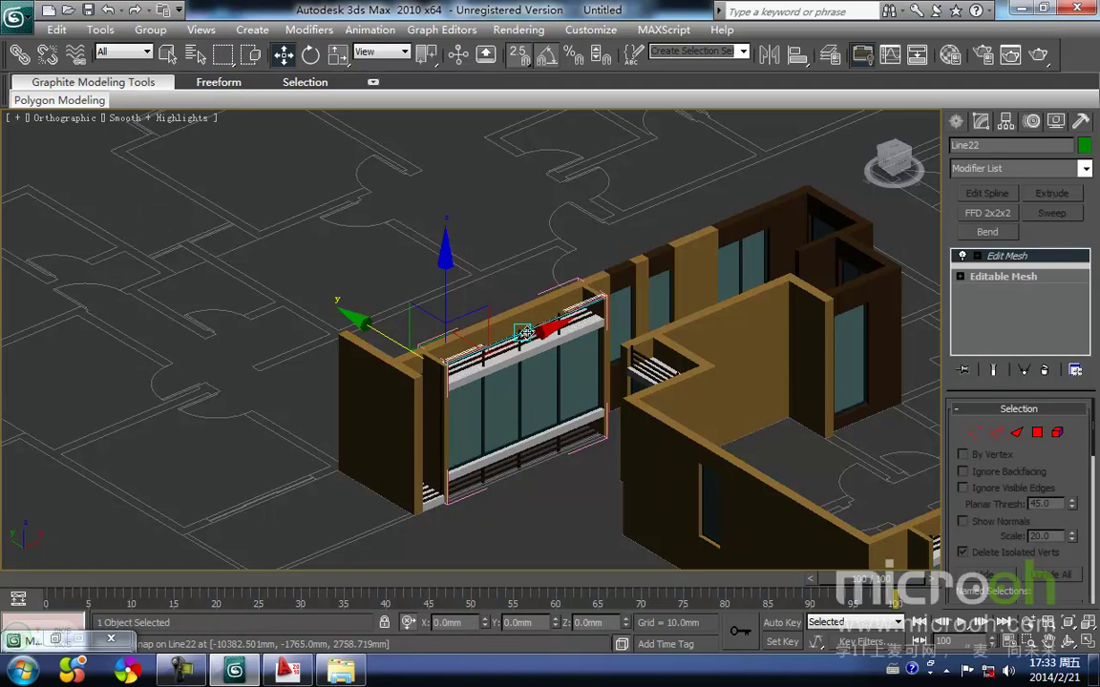
{"action": "key", "text": "F3"}
{"action": "scroll", "coordinate": [526, 334], "scroll_direction": "up", "scroll_amount": 2}
{"action": "middle_click_drag", "start_coordinate": [530, 338], "coordinate": [465, 314]}
{"action": "scroll", "coordinate": [466, 316], "scroll_direction": "down", "scroll_amount": 1}
{"action": "key", "text": "Delete"}
{"action": "left_click", "coordinate": [508, 491]}
{"action": "key", "text": "Delete"}
{"action": "middle_click_drag", "start_coordinate": [517, 497], "coordinate": [527, 476]}
{"action": "scroll", "coordinate": [528, 475], "scroll_direction": "down", "scroll_amount": 2}
{"action": "key", "text": "F3"}
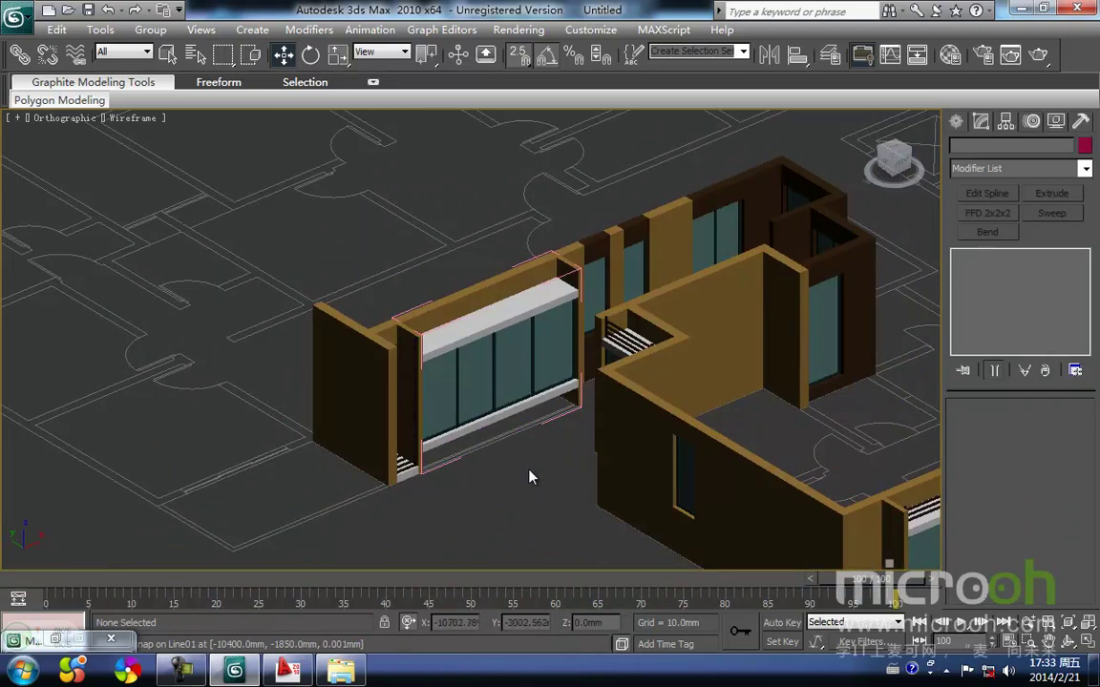
Close the opened bay window group and clear the selection.
{"action": "left_click", "coordinate": [575, 449]}
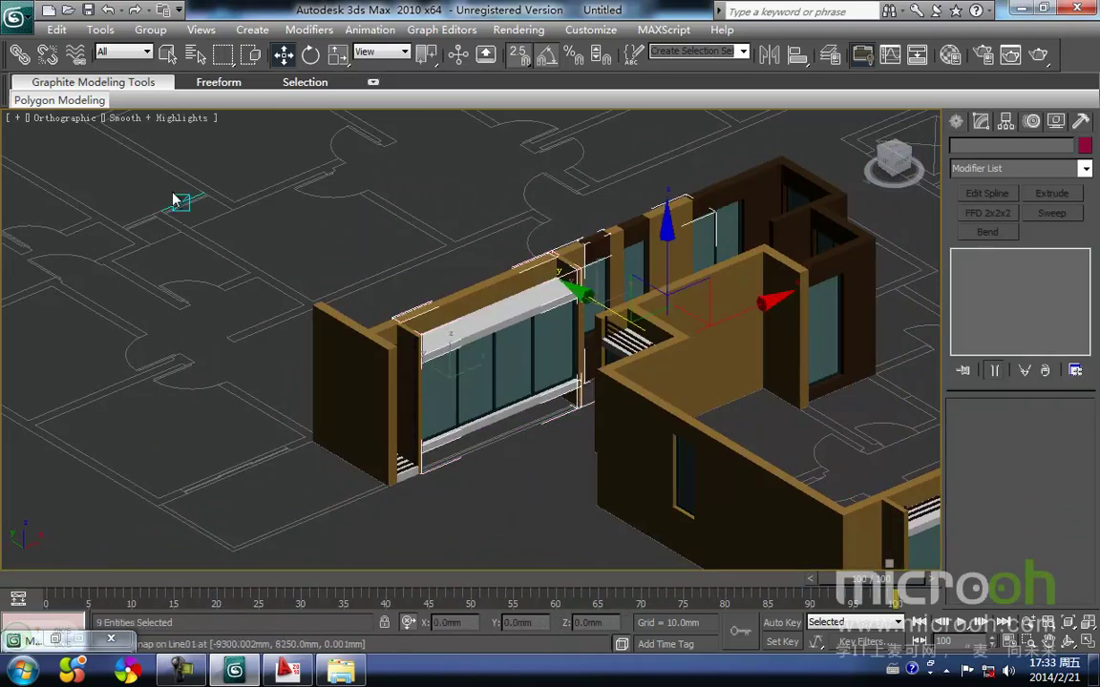
{"action": "left_click", "coordinate": [150, 30]}
{"action": "left_click", "coordinate": [186, 116]}
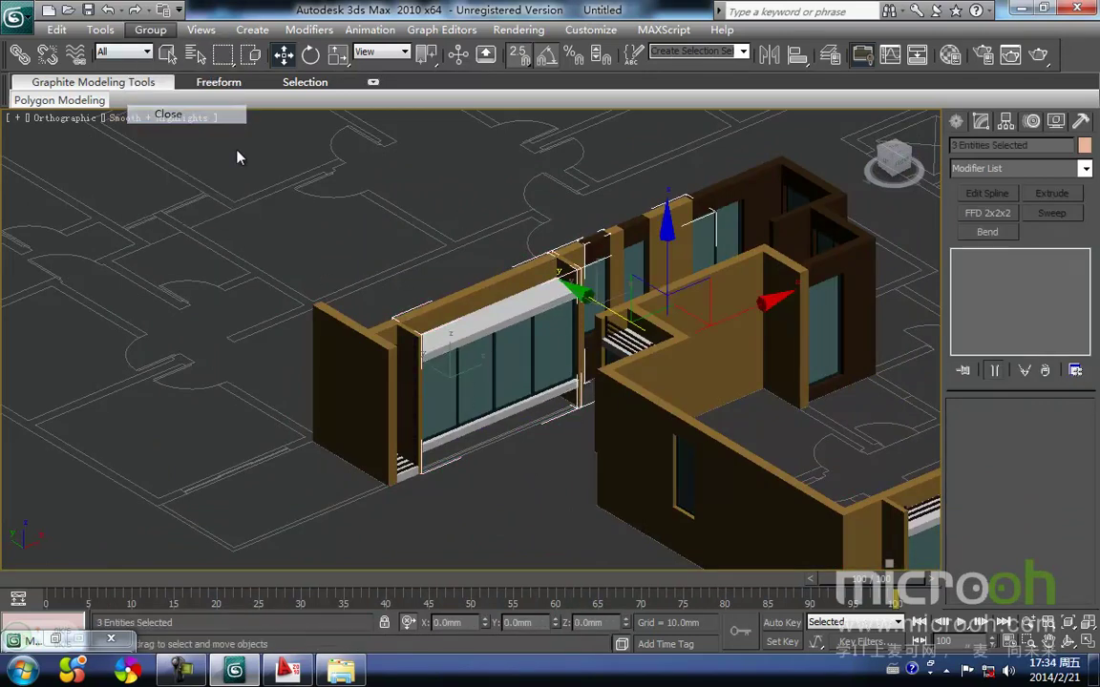
{"action": "left_click", "coordinate": [434, 280]}
Examine the unbuilt room and balcony beside the recess in the shaded 3D and top plan views.
{"action": "middle_click_drag", "start_coordinate": [487, 461], "coordinate": [395, 336], "text": "alt"}
{"action": "middle_click_drag", "start_coordinate": [415, 400], "coordinate": [487, 466], "text": "alt"}
{"action": "key", "text": "t"}
{"action": "middle_click_drag", "start_coordinate": [324, 328], "coordinate": [361, 340]}
{"action": "scroll", "coordinate": [330, 331], "scroll_direction": "up", "scroll_amount": 5}
{"action": "middle_click_drag", "start_coordinate": [293, 411], "coordinate": [444, 418]}
{"action": "scroll", "coordinate": [440, 418], "scroll_direction": "up", "scroll_amount": 2}
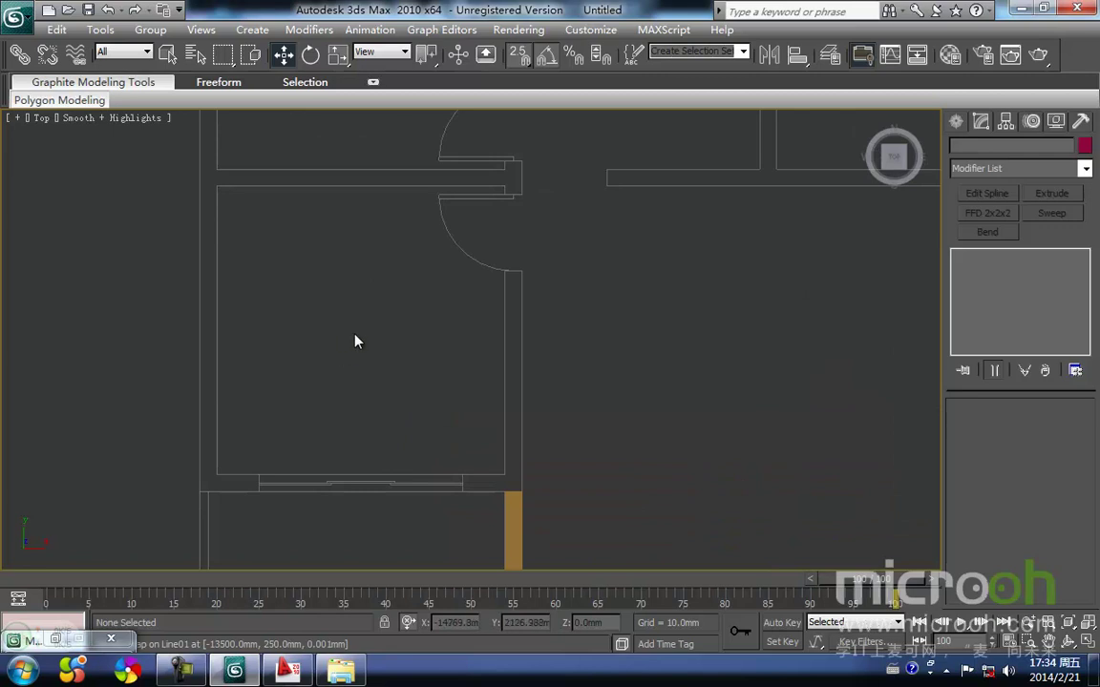
{"action": "middle_click_drag", "start_coordinate": [370, 384], "coordinate": [386, 343]}
{"action": "scroll", "coordinate": [385, 344], "scroll_direction": "down", "scroll_amount": 1}
{"action": "key", "text": "F3"}
{"action": "scroll", "coordinate": [427, 381], "scroll_direction": "down", "scroll_amount": 5}
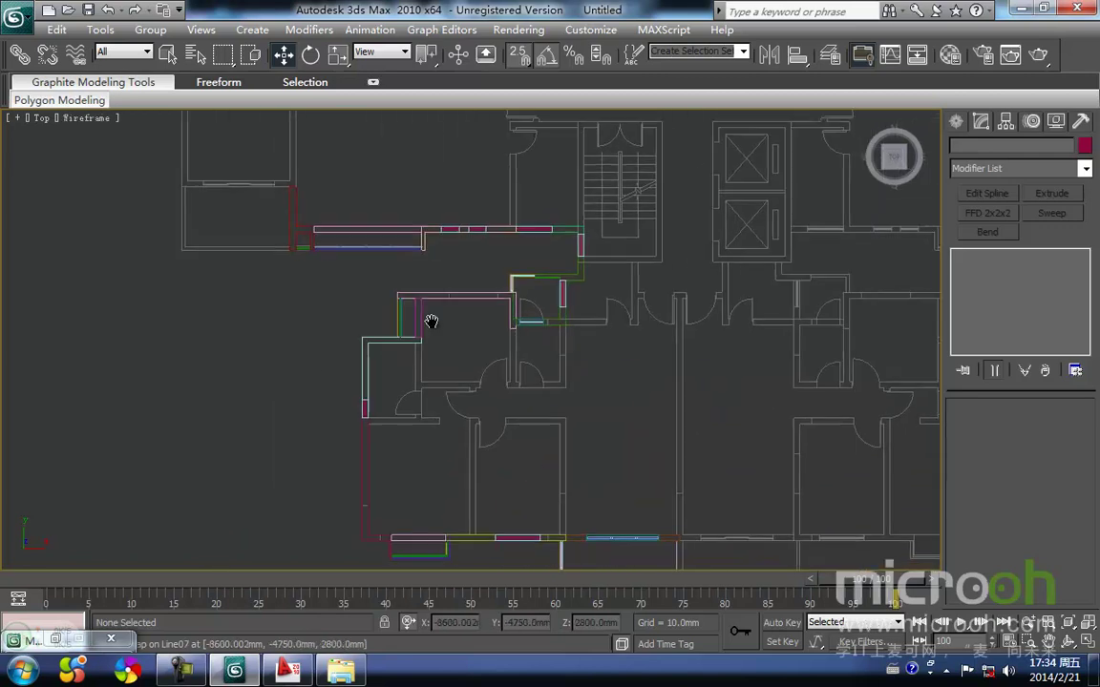
Group the front balcony's railing and slab with the sliding window and wall behind it.
{"action": "scroll", "coordinate": [658, 478], "scroll_direction": "up", "scroll_amount": 6}
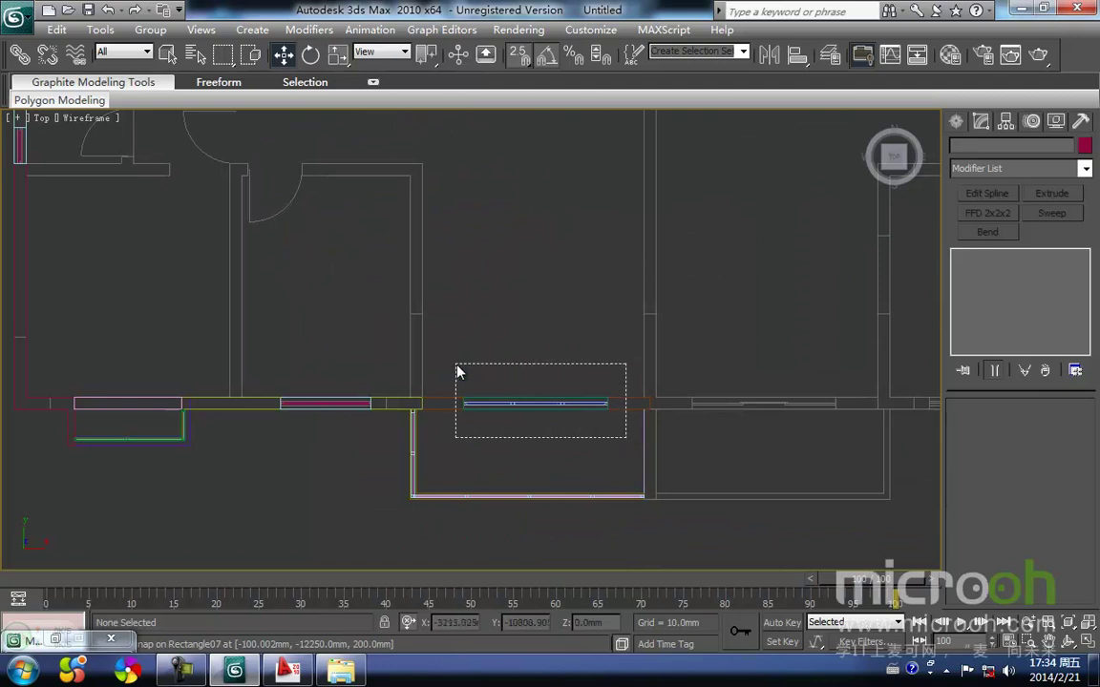
{"action": "left_click_drag", "start_coordinate": [454, 370], "coordinate": [455, 371]}
{"action": "left_click_drag", "start_coordinate": [395, 432], "coordinate": [393, 429], "text": "ctrl"}
{"action": "middle_click_drag", "start_coordinate": [480, 466], "coordinate": [554, 355]}
{"action": "scroll", "coordinate": [504, 448], "scroll_direction": "up", "scroll_amount": 2}
{"action": "left_click", "coordinate": [150, 30]}
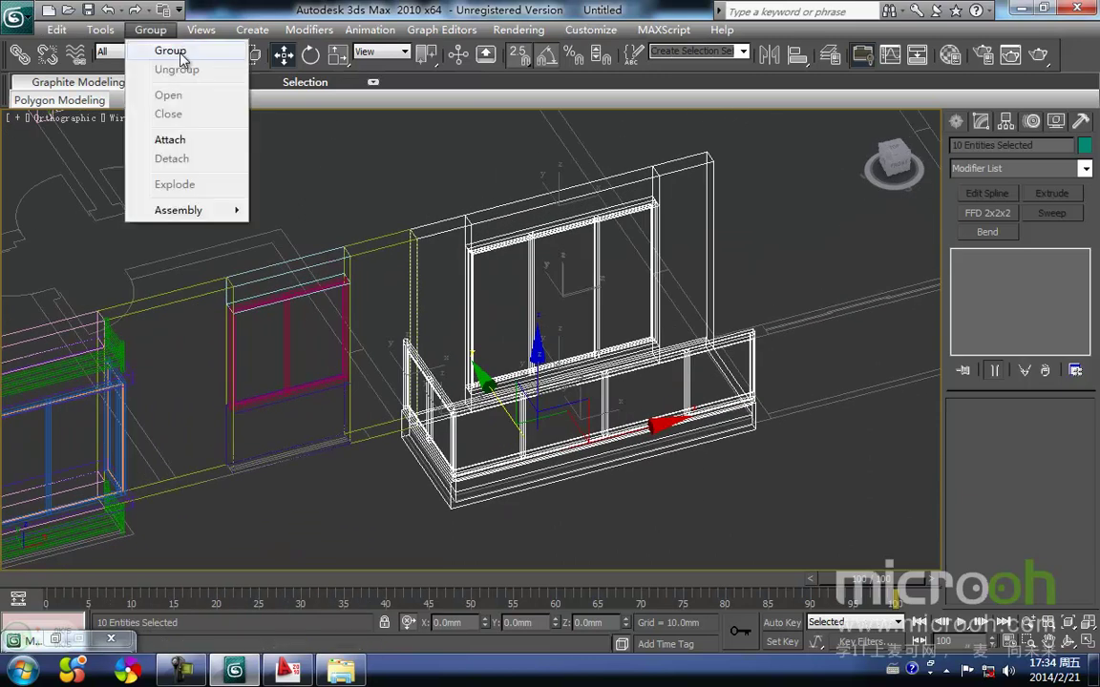
{"action": "left_click", "coordinate": [170, 49]}
{"action": "left_click", "coordinate": [577, 363]}
Clone the balcony group in plan and snap it onto the window wall of the room beside the recess.
{"action": "scroll", "coordinate": [535, 346], "scroll_direction": "down", "scroll_amount": 2}
{"action": "middle_click_drag", "start_coordinate": [535, 346], "coordinate": [520, 392]}
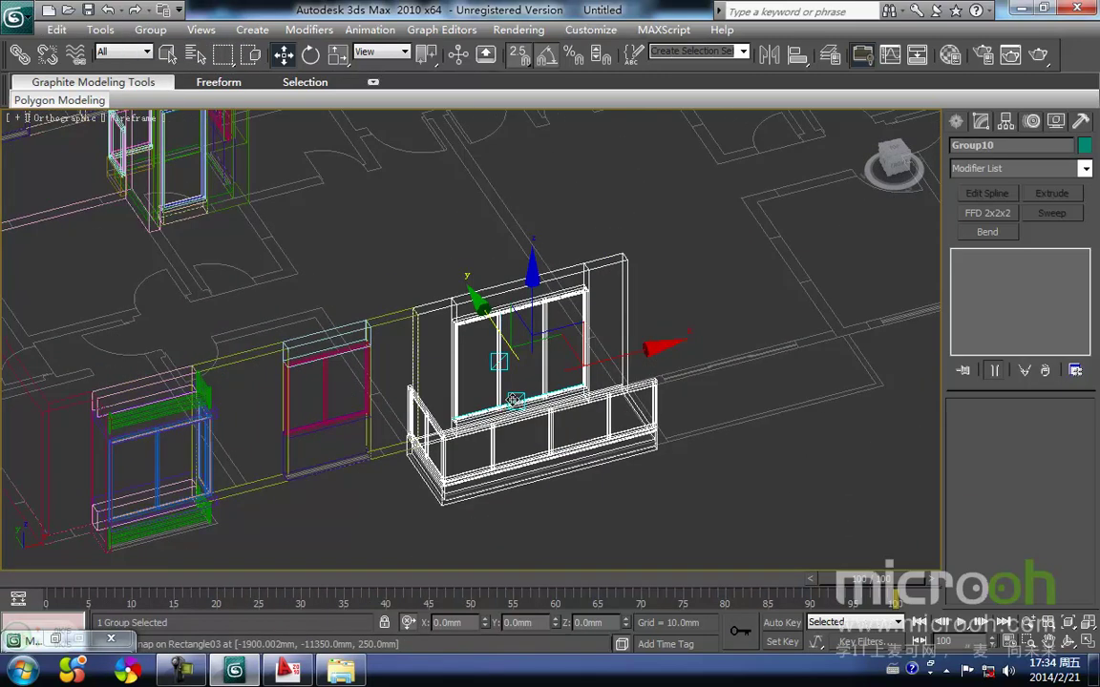
{"action": "key", "text": "t"}
{"action": "key", "text": "z"}
{"action": "scroll", "coordinate": [481, 371], "scroll_direction": "down", "scroll_amount": 10}
{"action": "middle_click_drag", "start_coordinate": [442, 363], "coordinate": [483, 485]}
{"action": "mouse_move", "coordinate": [564, 408]}
{"action": "left_mouse_down", "text": "shift"}
{"action": "mouse_move", "coordinate": [501, 392]}
{"action": "mouse_move", "coordinate": [184, 168]}
{"action": "mouse_move", "coordinate": [185, 152]}
{"action": "left_mouse_up", "text": "shift"}
{"action": "key", "text": "Return"}
{"action": "middle_click_drag", "start_coordinate": [204, 175], "coordinate": [330, 324]}
{"action": "scroll", "coordinate": [346, 358], "scroll_direction": "up", "scroll_amount": 5}
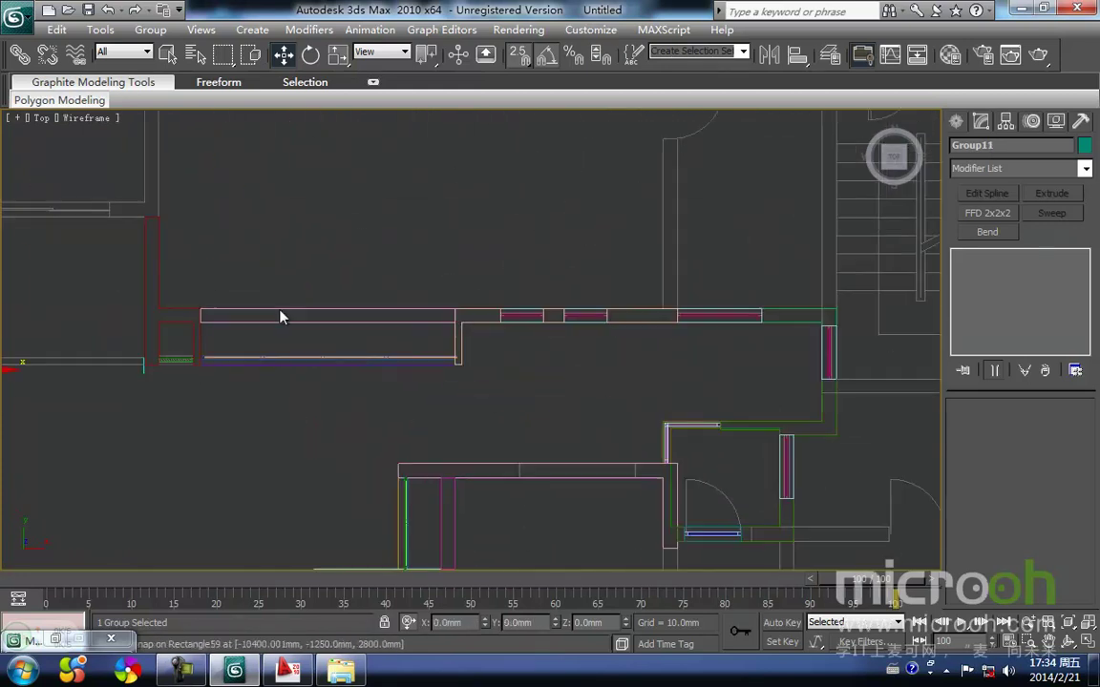
{"action": "middle_click_drag", "start_coordinate": [180, 259], "coordinate": [714, 426]}
{"action": "mouse_move", "coordinate": [551, 477]}
{"action": "left_mouse_down"}
{"action": "mouse_move", "coordinate": [645, 420]}
{"action": "mouse_move", "coordinate": [695, 372]}
{"action": "mouse_move", "coordinate": [638, 389]}
{"action": "mouse_move", "coordinate": [662, 385]}
{"action": "mouse_move", "coordinate": [648, 389]}
{"action": "left_mouse_up"}
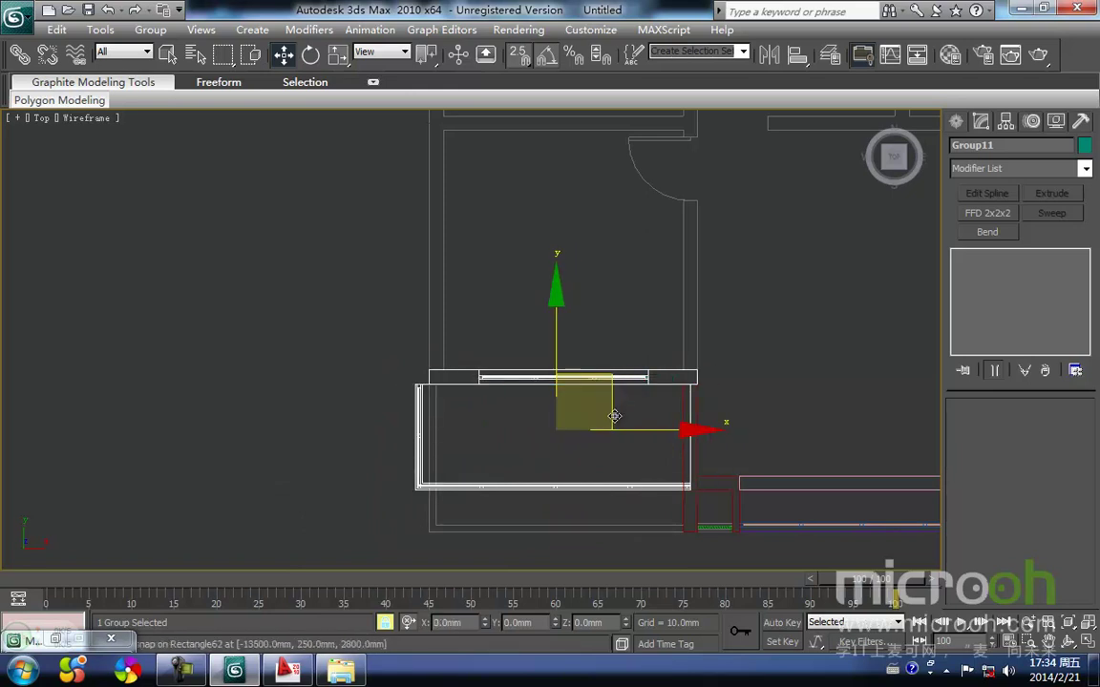
{"action": "middle_click_drag", "start_coordinate": [614, 417], "coordinate": [626, 359]}
{"action": "key", "text": "space"}
{"action": "left_click", "coordinate": [592, 476]}
{"action": "left_click", "coordinate": [586, 430]}
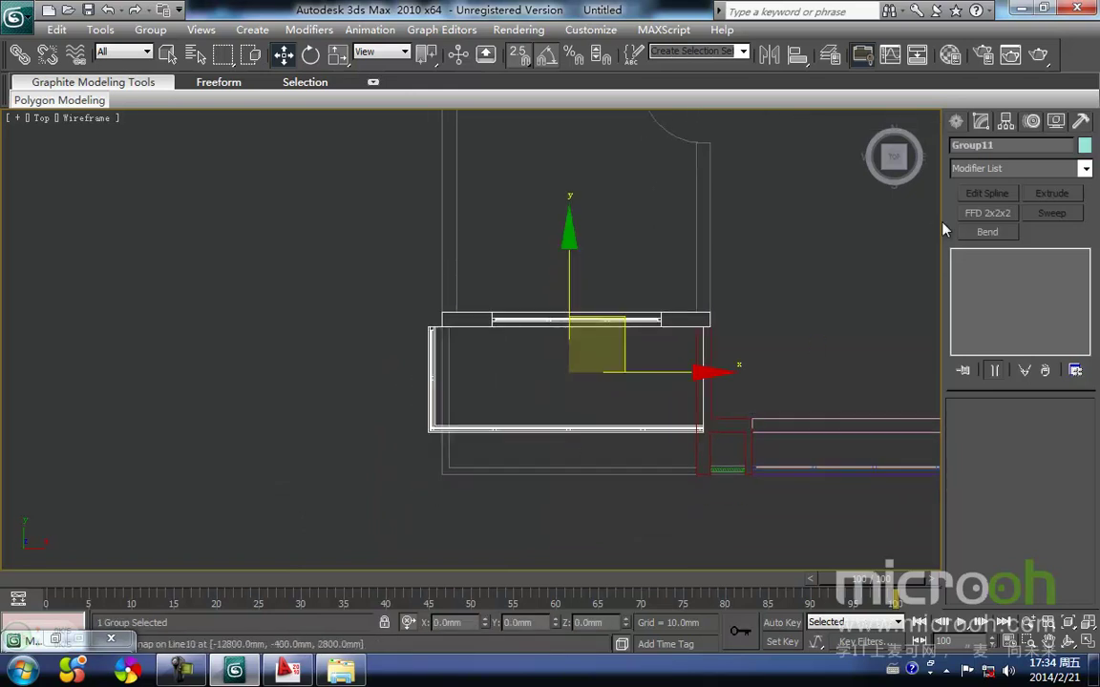
{"action": "left_click", "coordinate": [1084, 168]}
{"action": "scroll", "coordinate": [1026, 185], "scroll_direction": "down", "scroll_amount": 5}
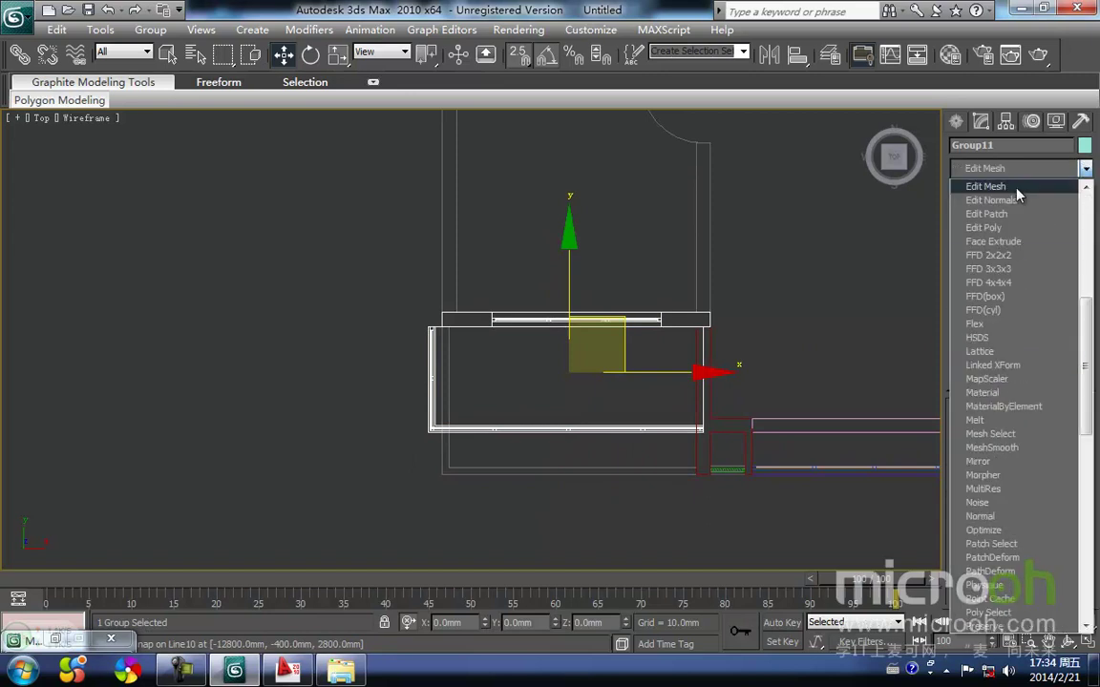
{"action": "left_click", "coordinate": [1027, 185]}
{"action": "middle_click_drag", "start_coordinate": [467, 407], "coordinate": [437, 415]}
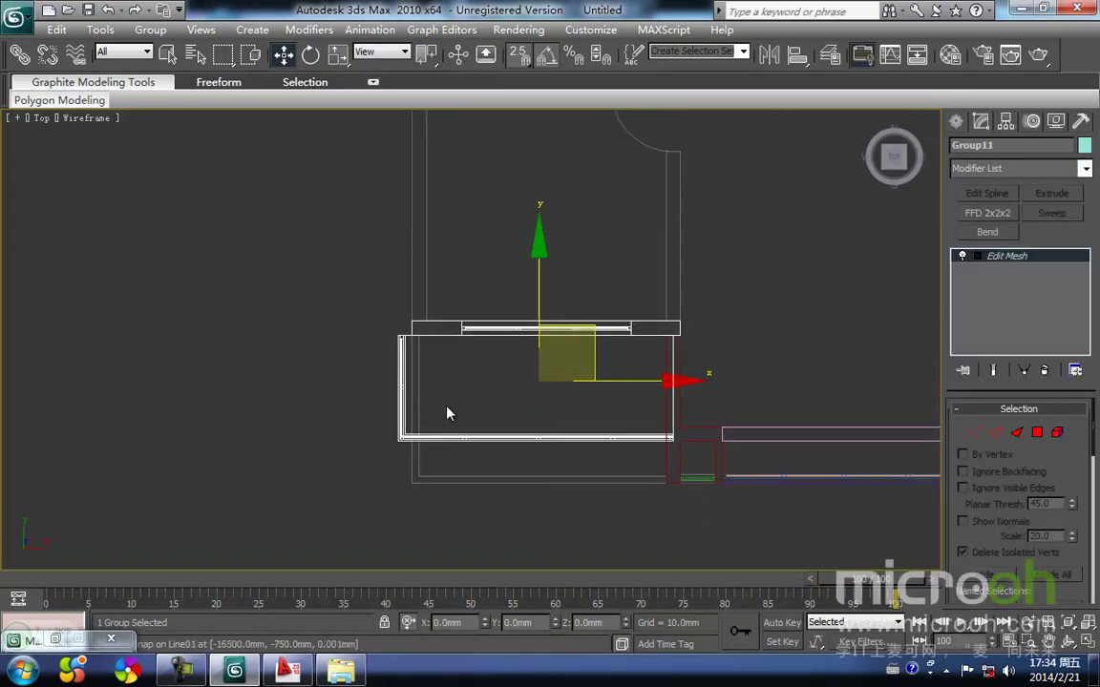
{"action": "left_click", "coordinate": [1044, 372]}
Ungroup the copied balcony assembly.
{"action": "left_click", "coordinate": [728, 319]}
{"action": "left_click_drag", "start_coordinate": [577, 378], "coordinate": [322, 179]}
{"action": "left_click", "coordinate": [150, 30]}
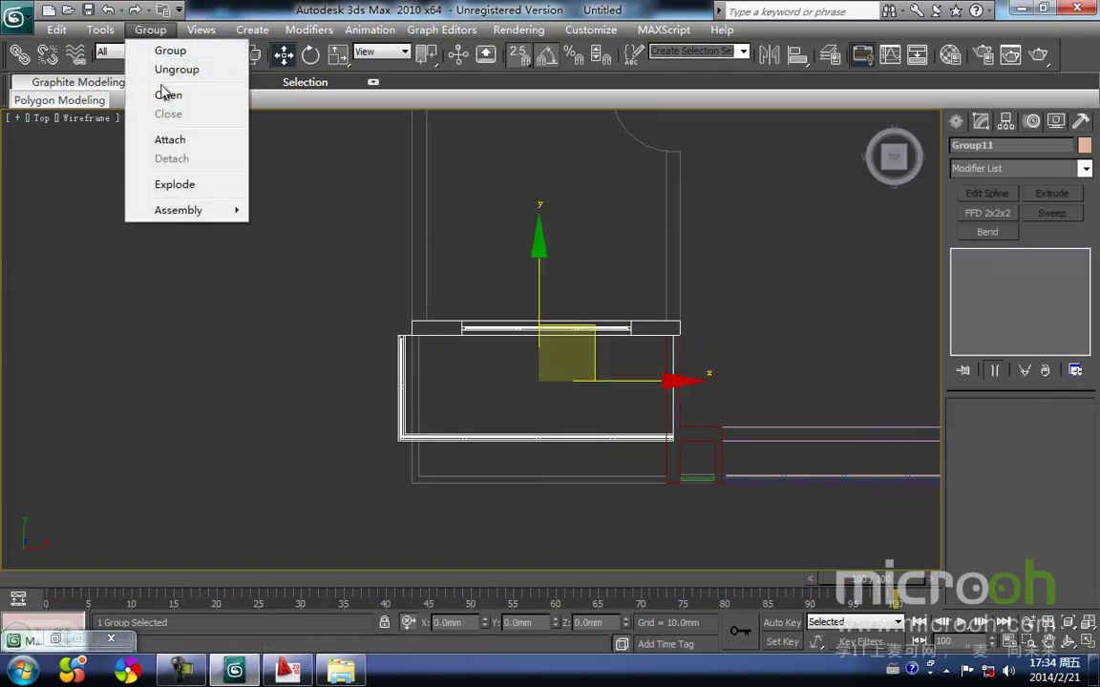
{"action": "left_click", "coordinate": [181, 71]}
Select the copied balcony's railing and slab pieces and combine them into one group.
{"action": "left_click", "coordinate": [272, 250]}
{"action": "left_click_drag", "start_coordinate": [402, 408], "coordinate": [371, 382]}
{"action": "key", "text": "space"}
{"action": "middle_click_drag", "start_coordinate": [494, 440], "coordinate": [457, 433]}
{"action": "left_click_drag", "start_coordinate": [409, 313], "coordinate": [413, 467]}
{"action": "key", "text": "ctrl+z"}
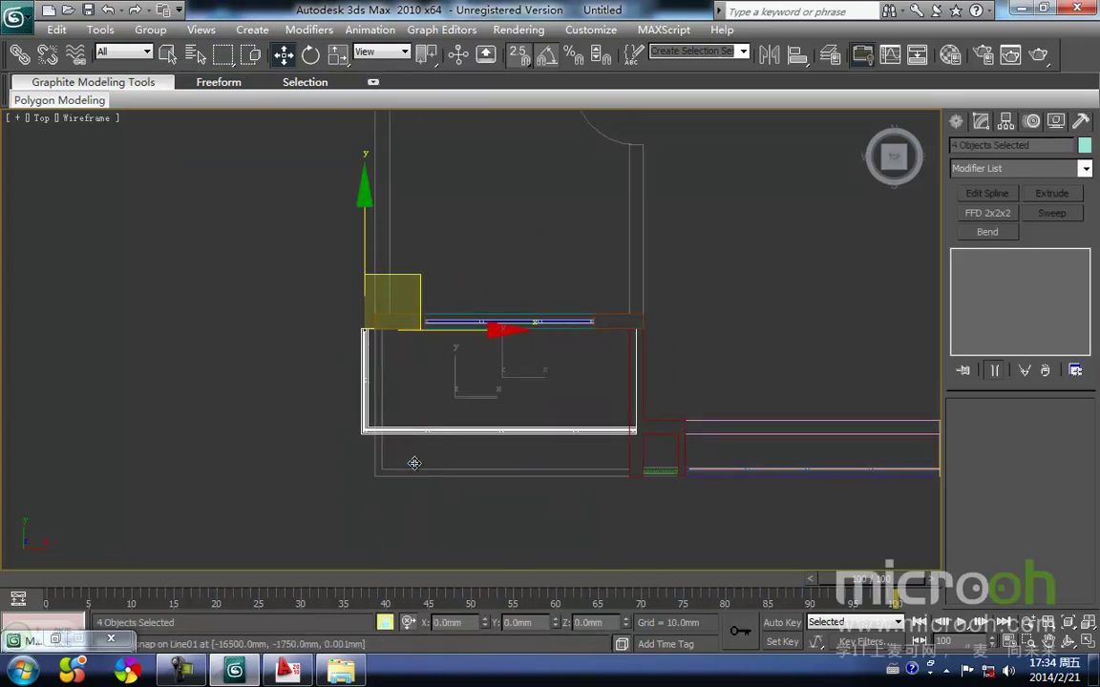
{"action": "left_click", "coordinate": [150, 30]}
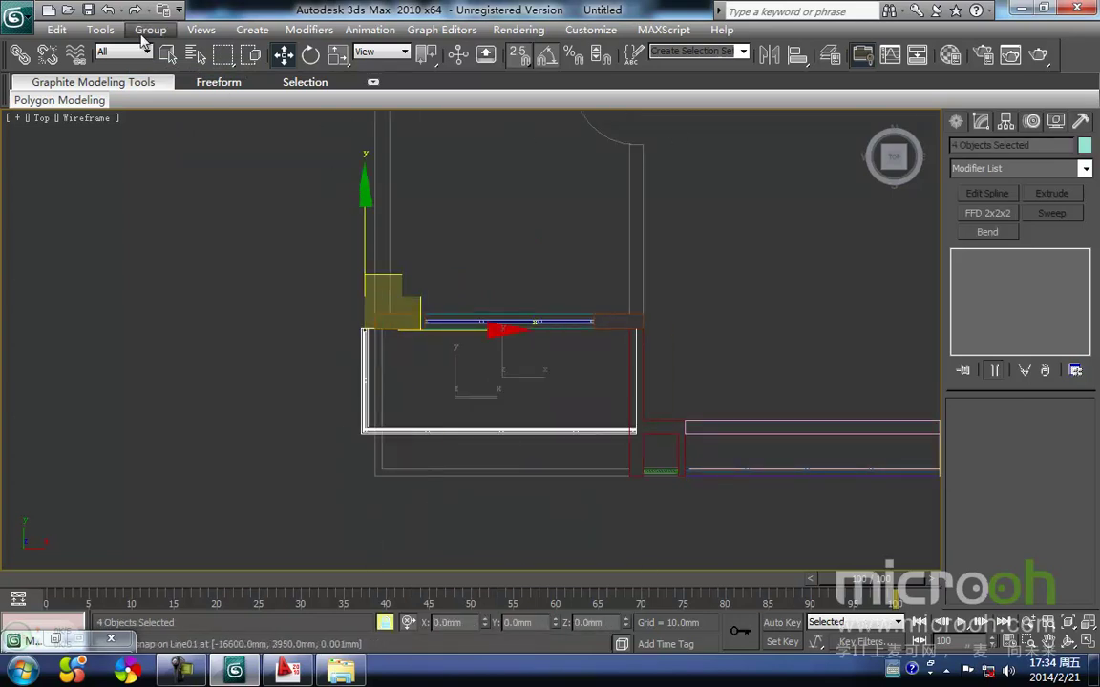
{"action": "left_click", "coordinate": [170, 50]}
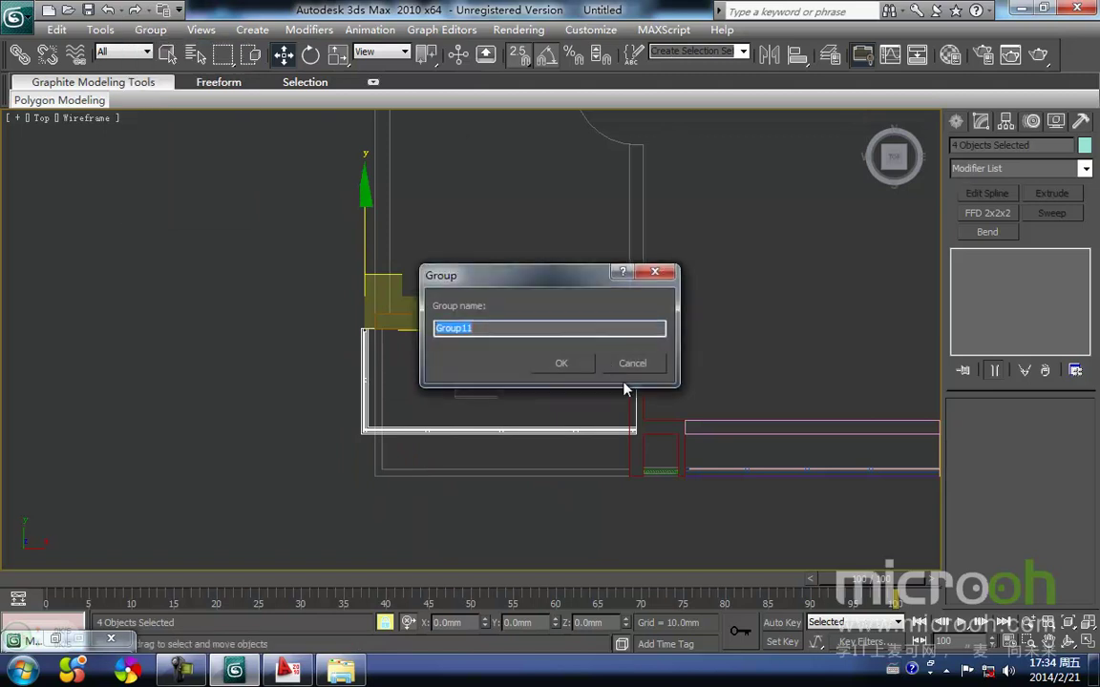
{"action": "left_click", "coordinate": [563, 363]}
Apply Edit Mesh to the balcony group and snap its side railing vertices onto the plan's outer balcony line.
{"action": "left_click", "coordinate": [1082, 174]}
{"action": "key", "text": "e"}
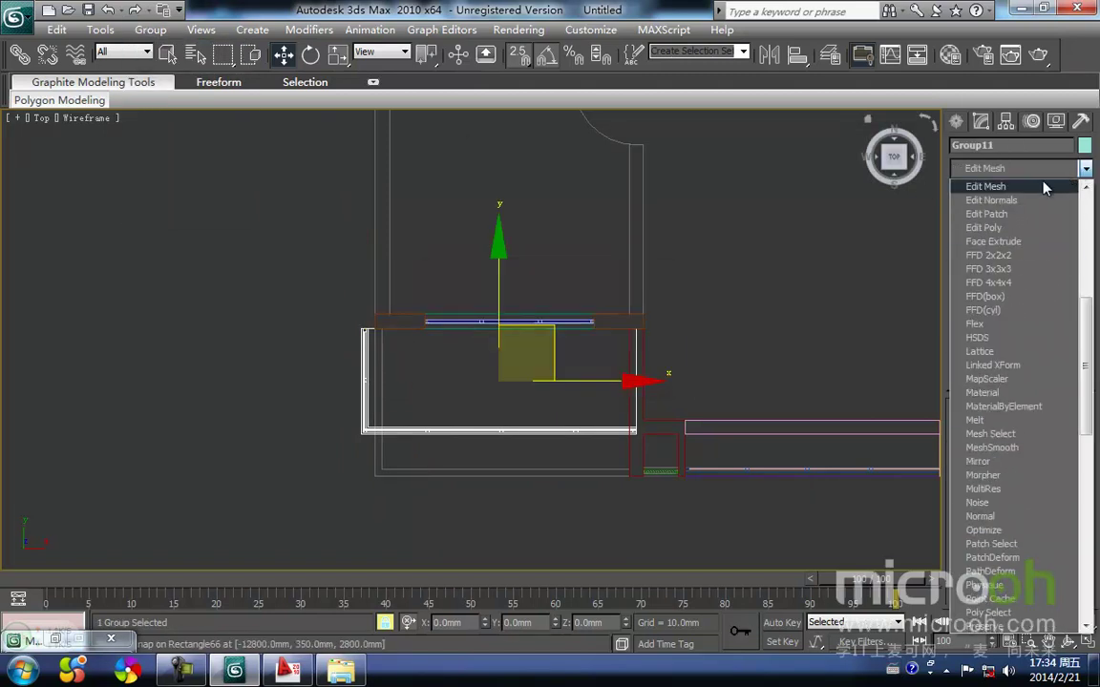
{"action": "left_click", "coordinate": [1011, 189]}
{"action": "middle_click_drag", "start_coordinate": [417, 363], "coordinate": [442, 375]}
{"action": "key", "text": "1"}
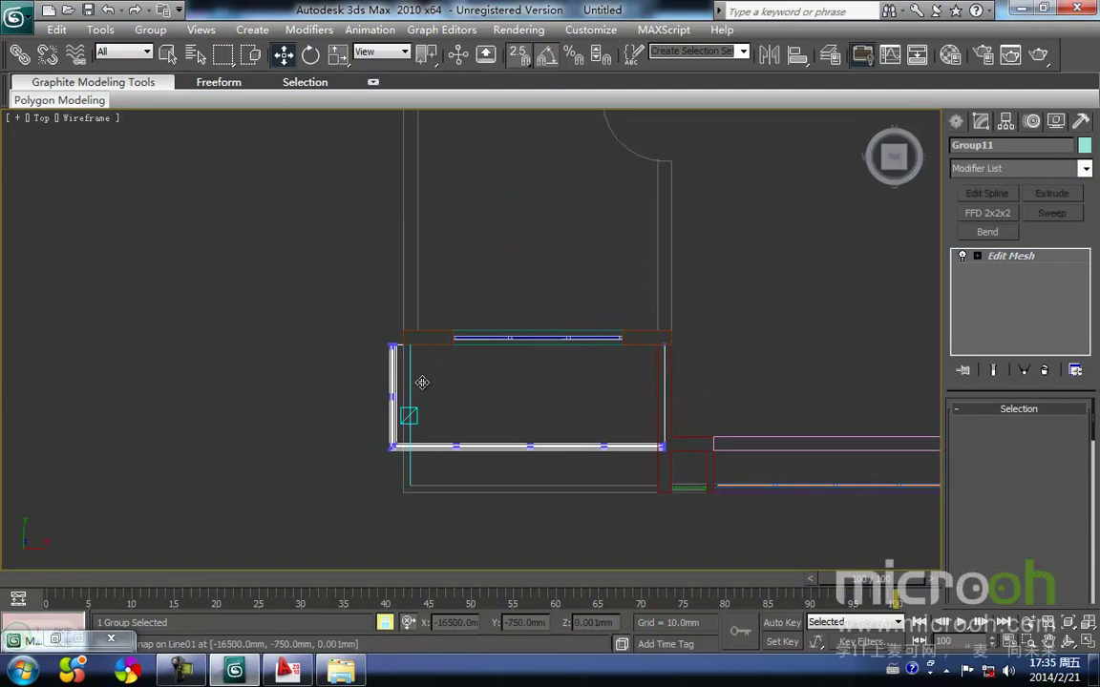
{"action": "left_click_drag", "start_coordinate": [415, 484], "coordinate": [374, 298]}
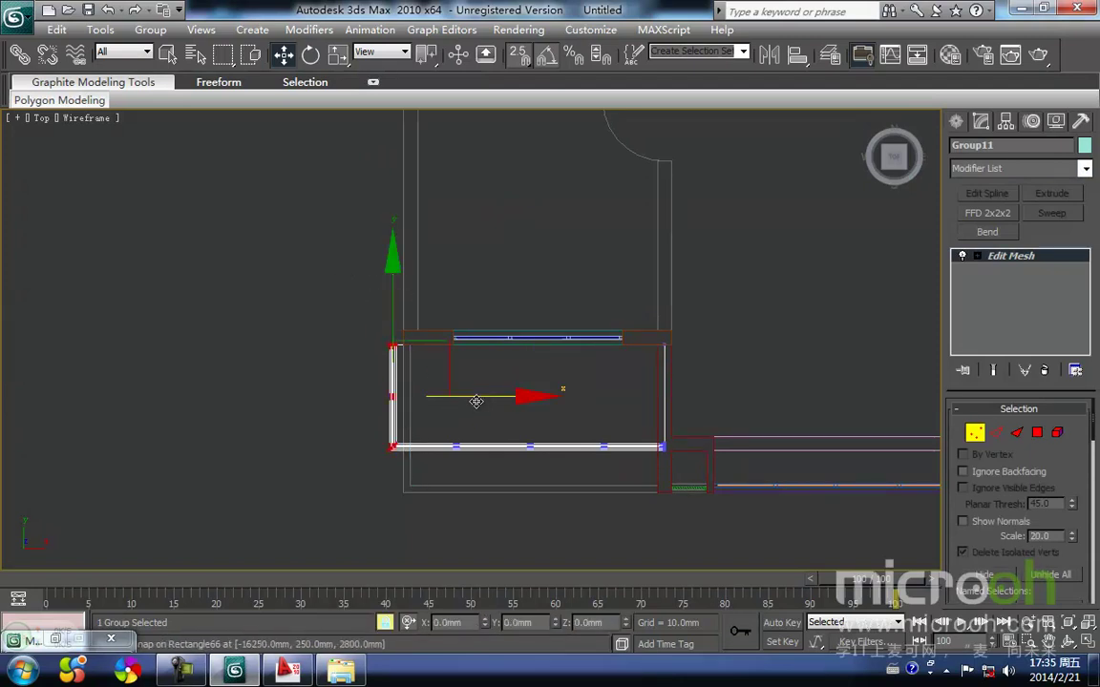
{"action": "scroll", "coordinate": [470, 413], "scroll_direction": "up", "scroll_amount": 2}
{"action": "middle_click_drag", "start_coordinate": [442, 439], "coordinate": [497, 318]}
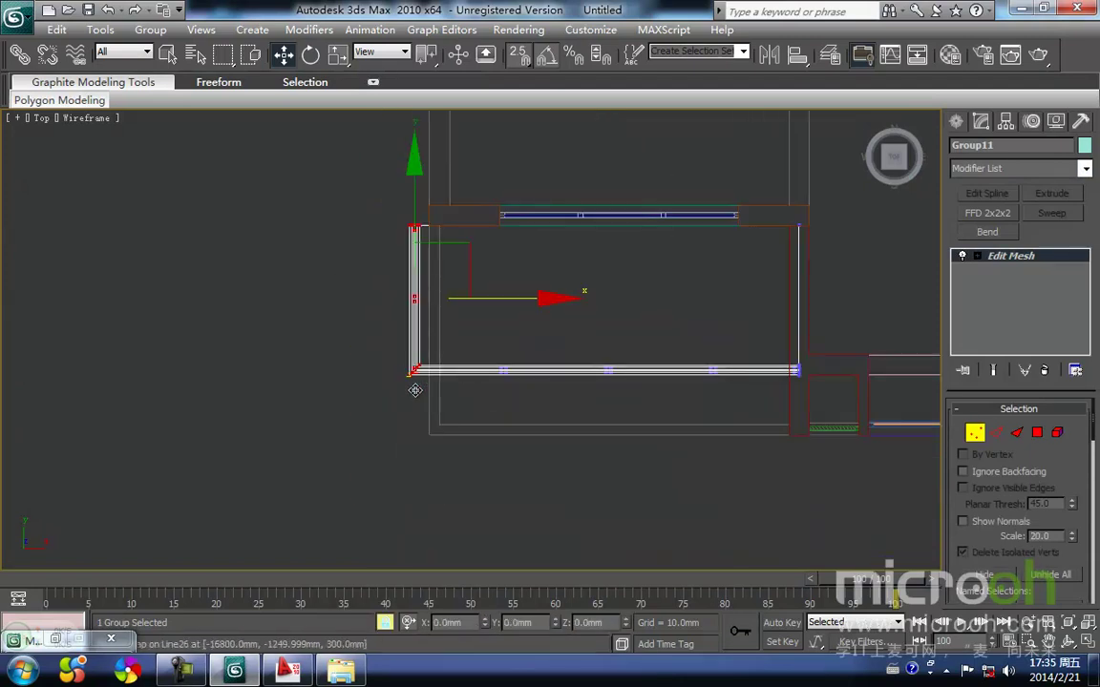
{"action": "left_click_drag", "start_coordinate": [398, 385], "coordinate": [436, 444]}
{"action": "left_click", "coordinate": [421, 410]}
Select the balcony's front railing vertices and snap them onto the front balcony line of the plan.
{"action": "left_click_drag", "start_coordinate": [676, 417], "coordinate": [888, 453]}
{"action": "left_click_drag", "start_coordinate": [410, 384], "coordinate": [427, 456]}
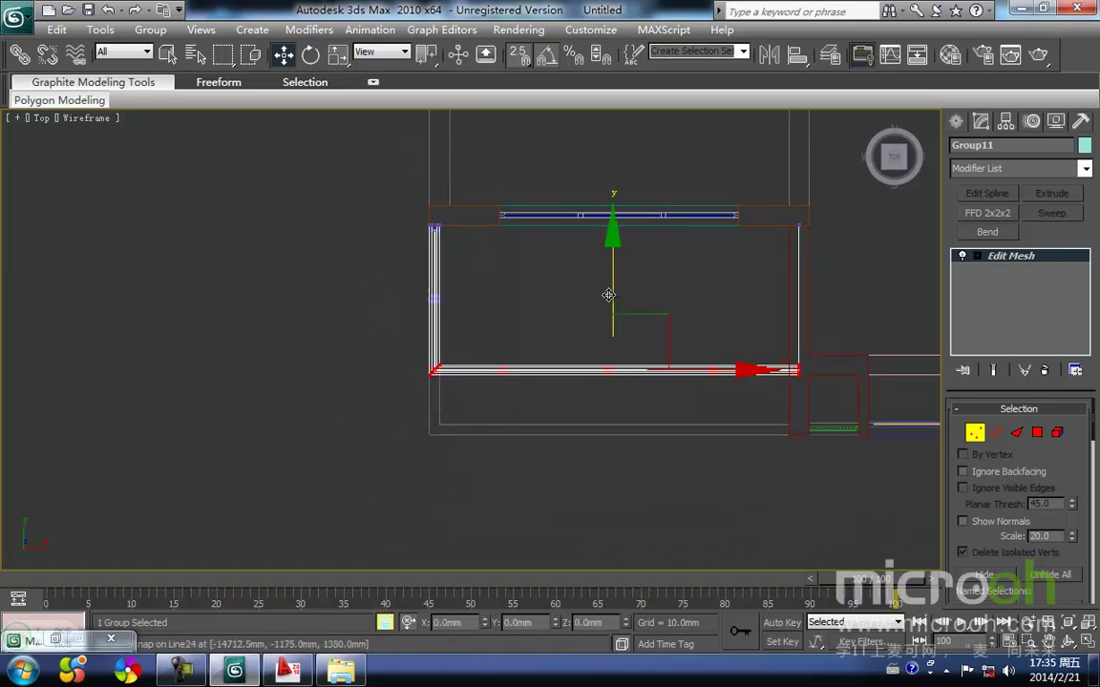
{"action": "left_click_drag", "start_coordinate": [611, 295], "coordinate": [421, 439]}
{"action": "key", "text": "space"}
{"action": "left_click", "coordinate": [509, 363]}
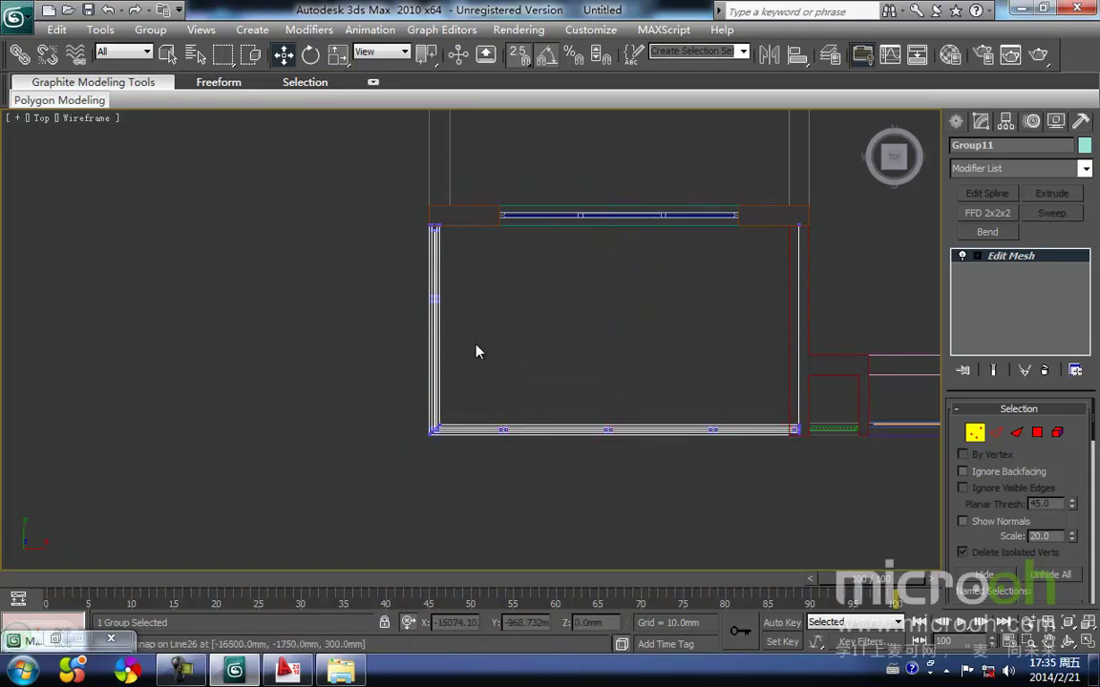
Shift the side railing's middle post vertices toward the middle of the lengthened railing and finish vertex editing.
{"action": "left_click_drag", "start_coordinate": [412, 298], "coordinate": [412, 299]}
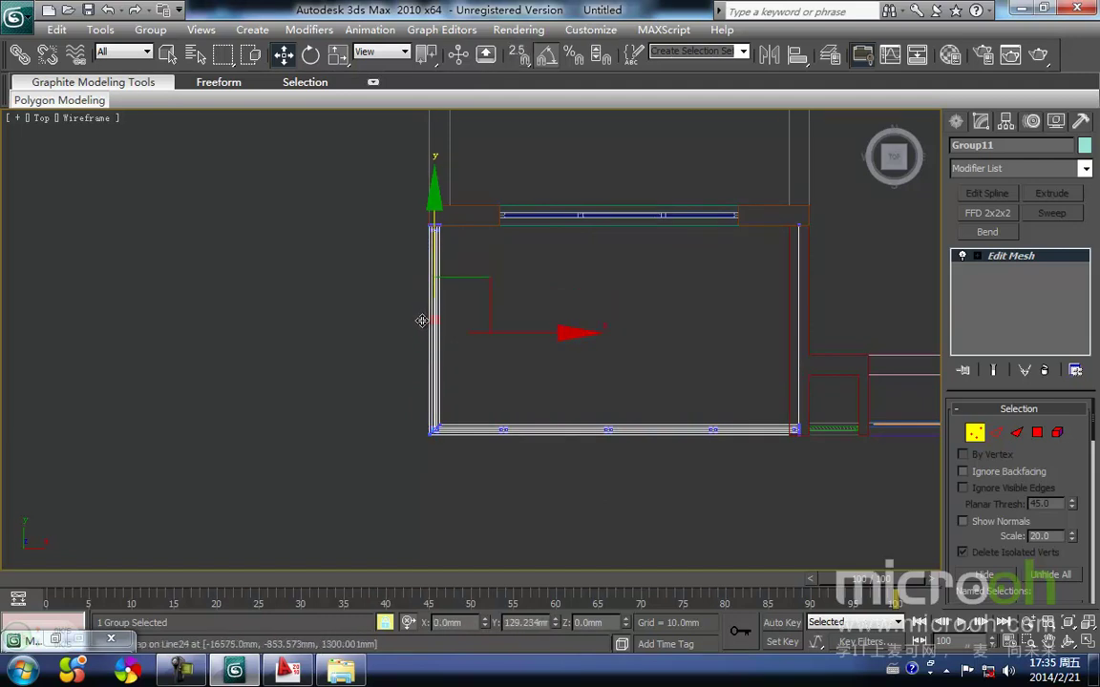
{"action": "left_click", "coordinate": [975, 435]}
{"action": "middle_click_drag", "start_coordinate": [579, 326], "coordinate": [561, 378]}
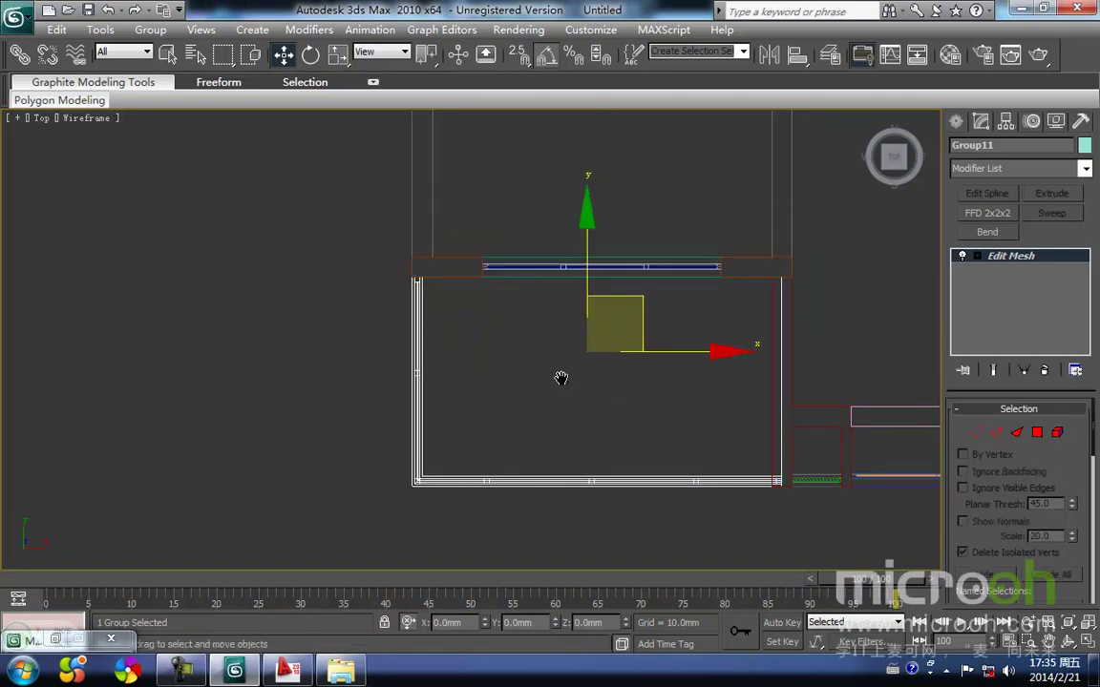
{"action": "left_click", "coordinate": [691, 315]}
Examine the whole floor in plan view, comparing the built exterior walls, windows and balconies with the plan linework.
{"action": "middle_click_drag", "start_coordinate": [551, 241], "coordinate": [519, 421]}
{"action": "middle_click_drag", "start_coordinate": [487, 358], "coordinate": [422, 408]}
{"action": "scroll", "coordinate": [475, 319], "scroll_direction": "down", "scroll_amount": 2}
{"action": "middle_click_drag", "start_coordinate": [439, 309], "coordinate": [374, 401]}
{"action": "scroll", "coordinate": [374, 401], "scroll_direction": "down", "scroll_amount": 2}
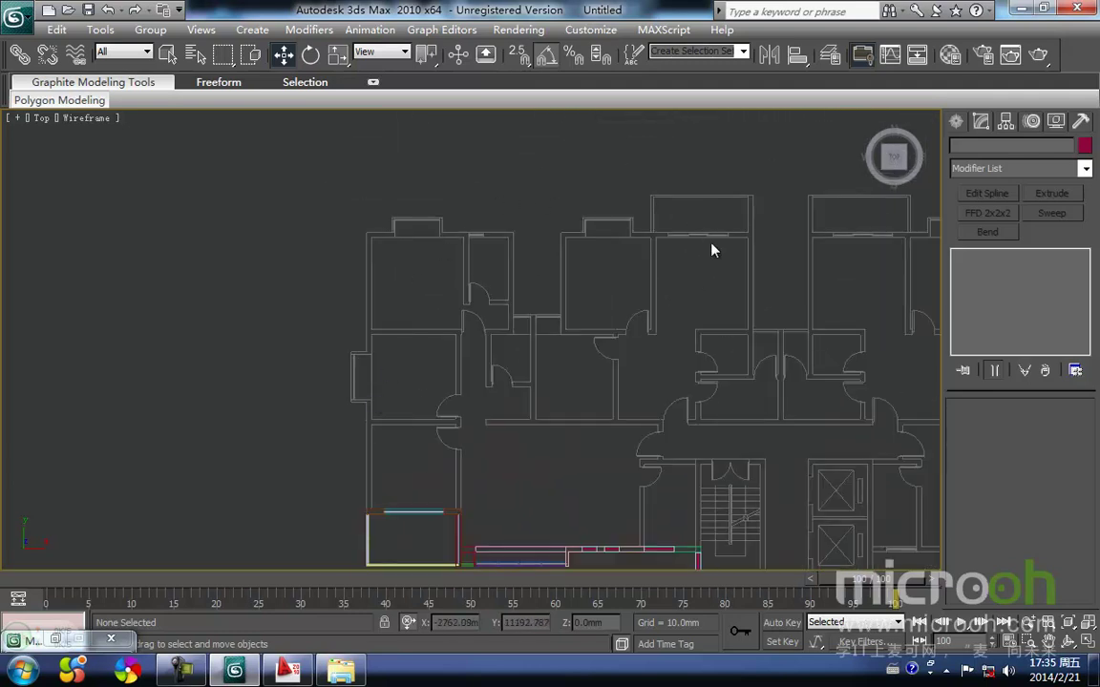
{"action": "middle_click_drag", "start_coordinate": [679, 303], "coordinate": [580, 245]}
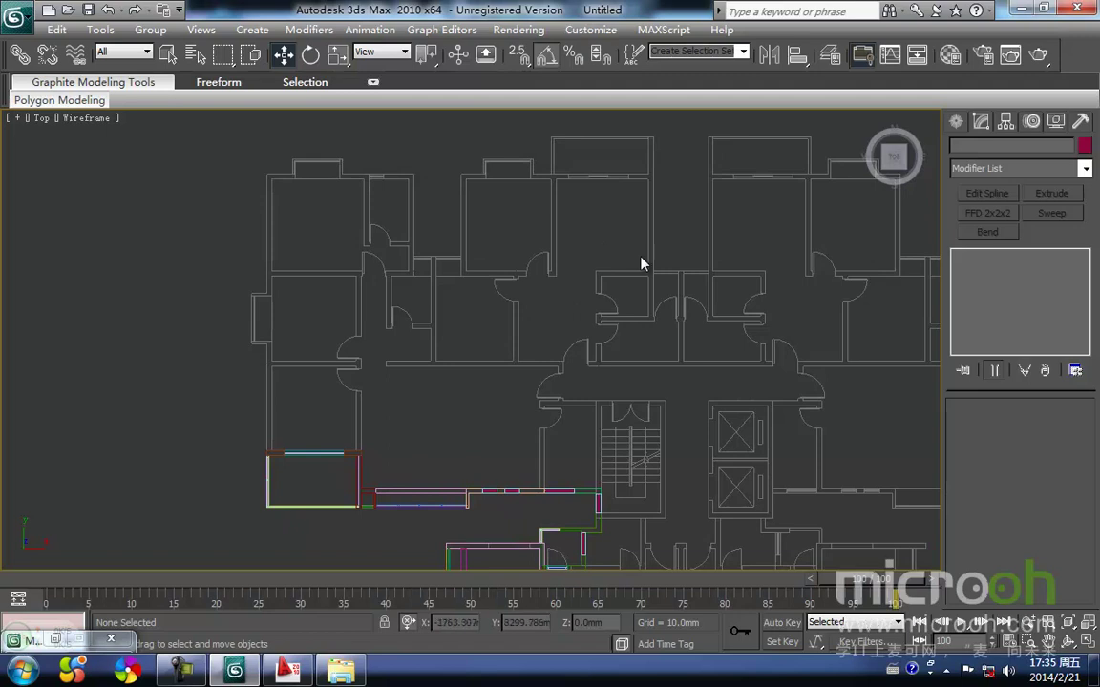
{"action": "scroll", "coordinate": [492, 333], "scroll_direction": "down", "scroll_amount": 3}
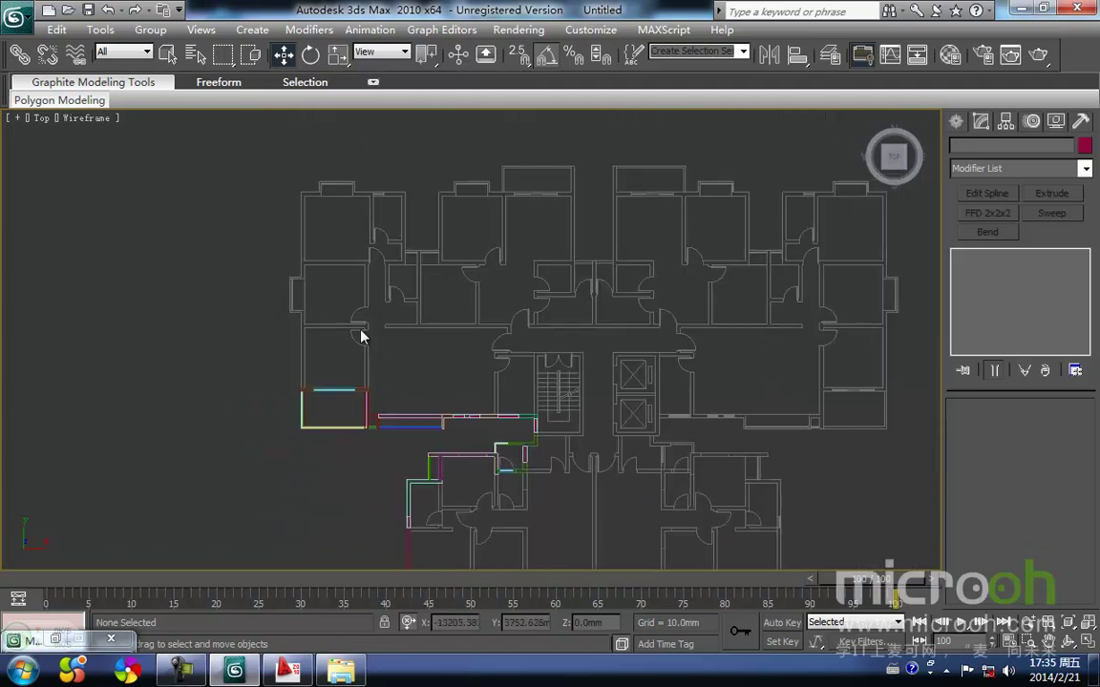
{"action": "middle_click_drag", "start_coordinate": [564, 290], "coordinate": [456, 385]}
{"action": "scroll", "coordinate": [374, 411], "scroll_direction": "up", "scroll_amount": 1}
{"action": "scroll", "coordinate": [451, 440], "scroll_direction": "down", "scroll_amount": 1}
{"action": "scroll", "coordinate": [488, 358], "scroll_direction": "up", "scroll_amount": 2}
{"action": "scroll", "coordinate": [457, 384], "scroll_direction": "down", "scroll_amount": 1}
{"action": "middle_click_drag", "start_coordinate": [384, 406], "coordinate": [365, 398]}
{"action": "scroll", "coordinate": [399, 396], "scroll_direction": "down", "scroll_amount": 3}
{"action": "middle_click_drag", "start_coordinate": [449, 394], "coordinate": [332, 327]}
{"action": "scroll", "coordinate": [315, 367], "scroll_direction": "down", "scroll_amount": 3}
{"action": "middle_click_drag", "start_coordinate": [315, 367], "coordinate": [412, 376]}
{"action": "scroll", "coordinate": [459, 331], "scroll_direction": "up", "scroll_amount": 2}
{"action": "middle_click_drag", "start_coordinate": [451, 290], "coordinate": [442, 345]}
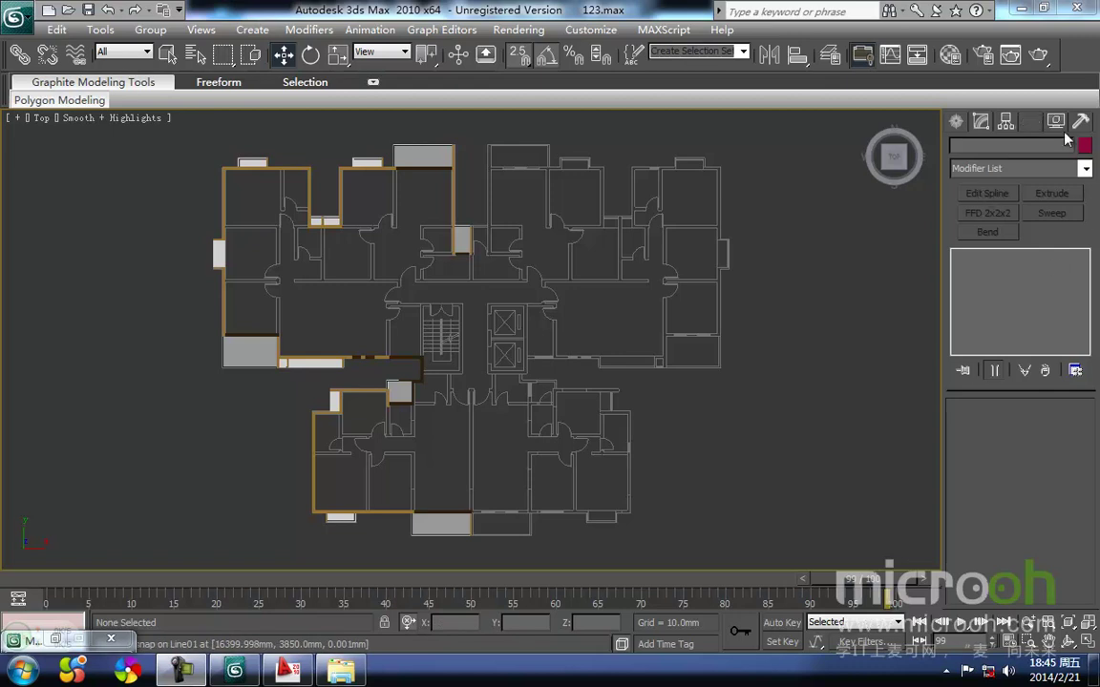
{"action": "middle_click_drag", "start_coordinate": [381, 245], "coordinate": [440, 285]}
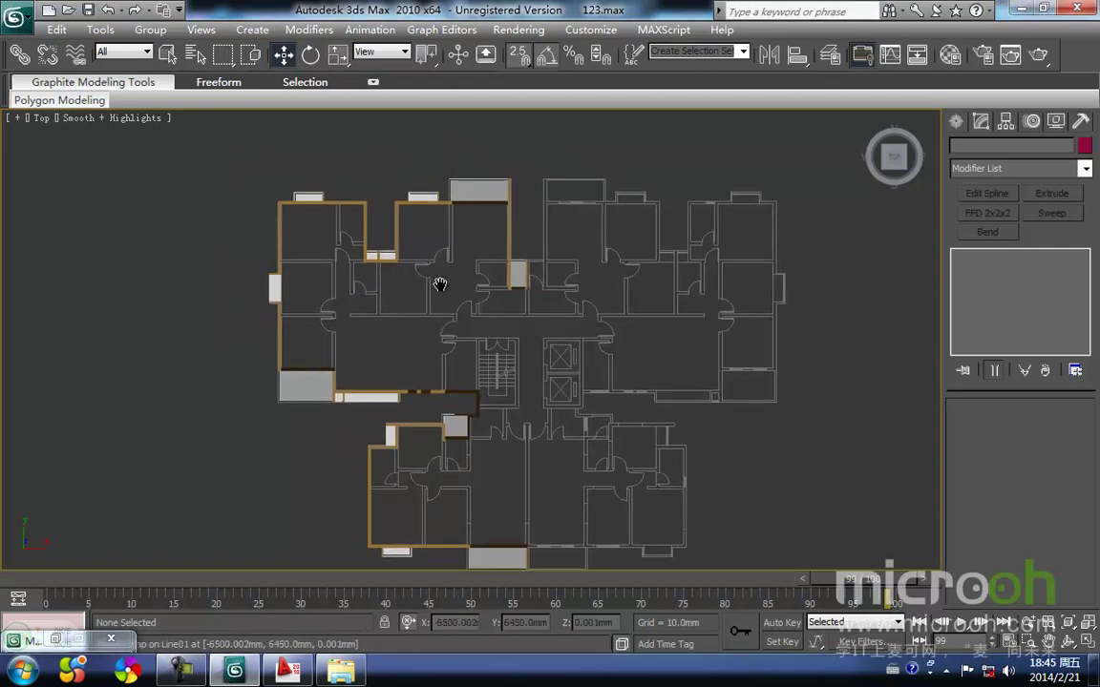
{"action": "middle_click_drag", "start_coordinate": [497, 378], "coordinate": [480, 383]}
Start a line snapped along the inner edge of the small rear recess's end wall, from one outer corner to the other.
{"action": "left_click", "coordinate": [957, 123]}
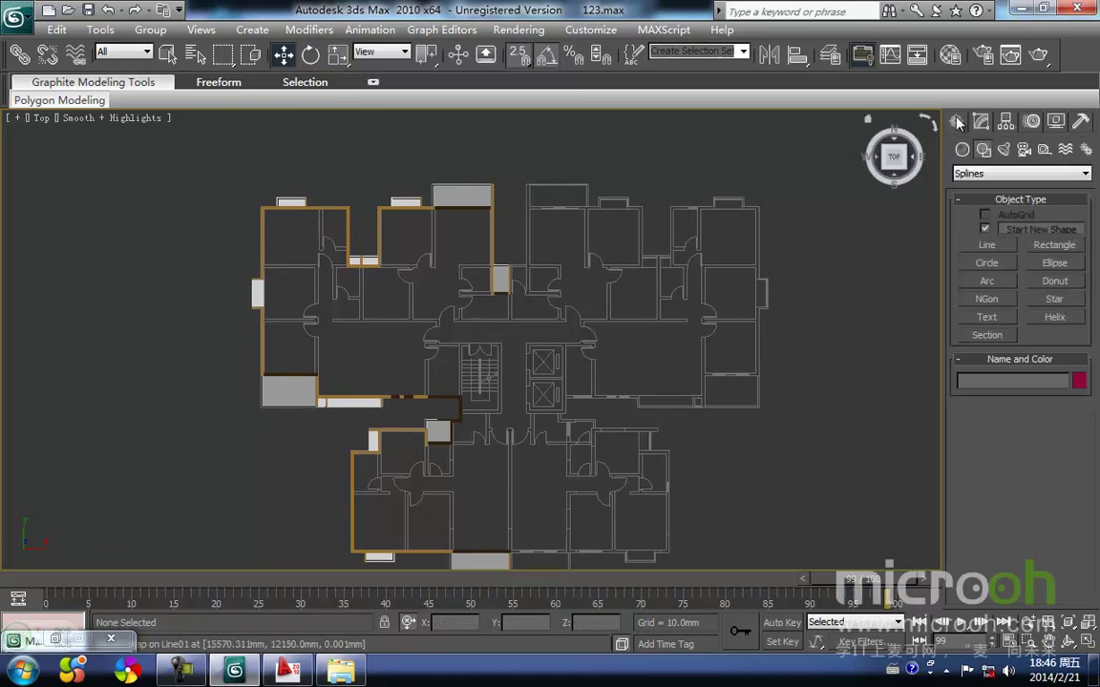
{"action": "left_click", "coordinate": [987, 246]}
{"action": "scroll", "coordinate": [536, 332], "scroll_direction": "up", "scroll_amount": 6}
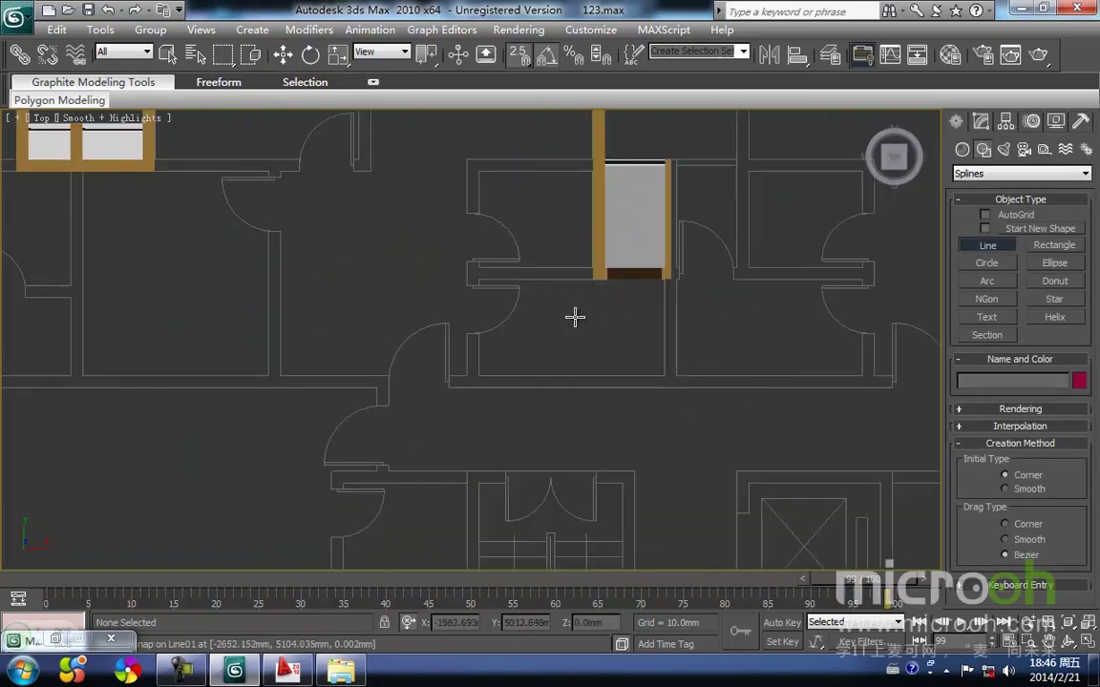
{"action": "middle_click_drag", "start_coordinate": [741, 261], "coordinate": [636, 327]}
{"action": "scroll", "coordinate": [636, 327], "scroll_direction": "up", "scroll_amount": 3}
{"action": "middle_click_drag", "start_coordinate": [633, 369], "coordinate": [429, 439]}
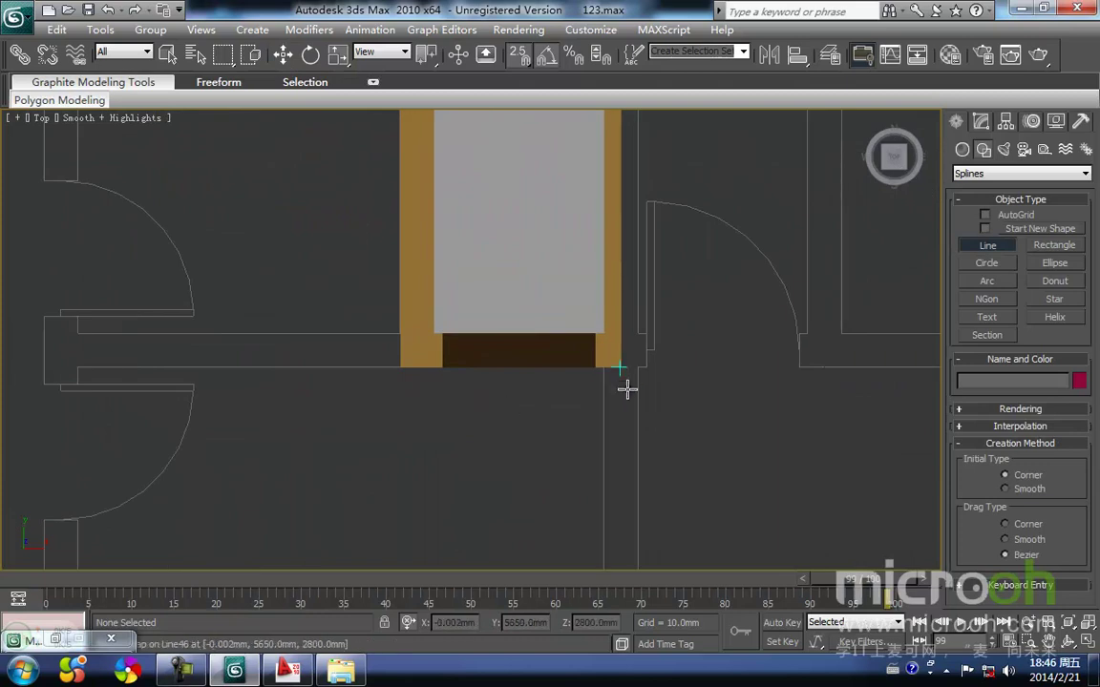
{"action": "left_click", "coordinate": [400, 370]}
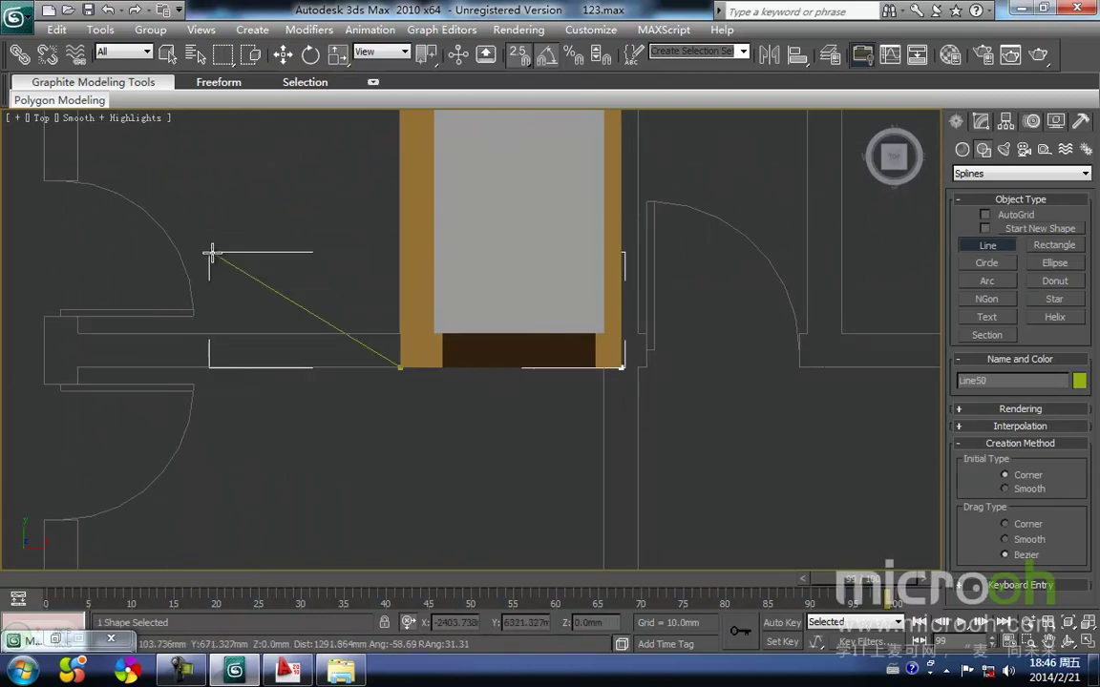
Continue the line to the inner corner at the rear balcony and along the rear wall to the room's far inner corner.
{"action": "key", "text": "i"}
{"action": "scroll", "coordinate": [211, 251], "scroll_direction": "down", "scroll_amount": 4}
{"action": "key", "text": "i"}
{"action": "scroll", "coordinate": [476, 360], "scroll_direction": "up", "scroll_amount": 3}
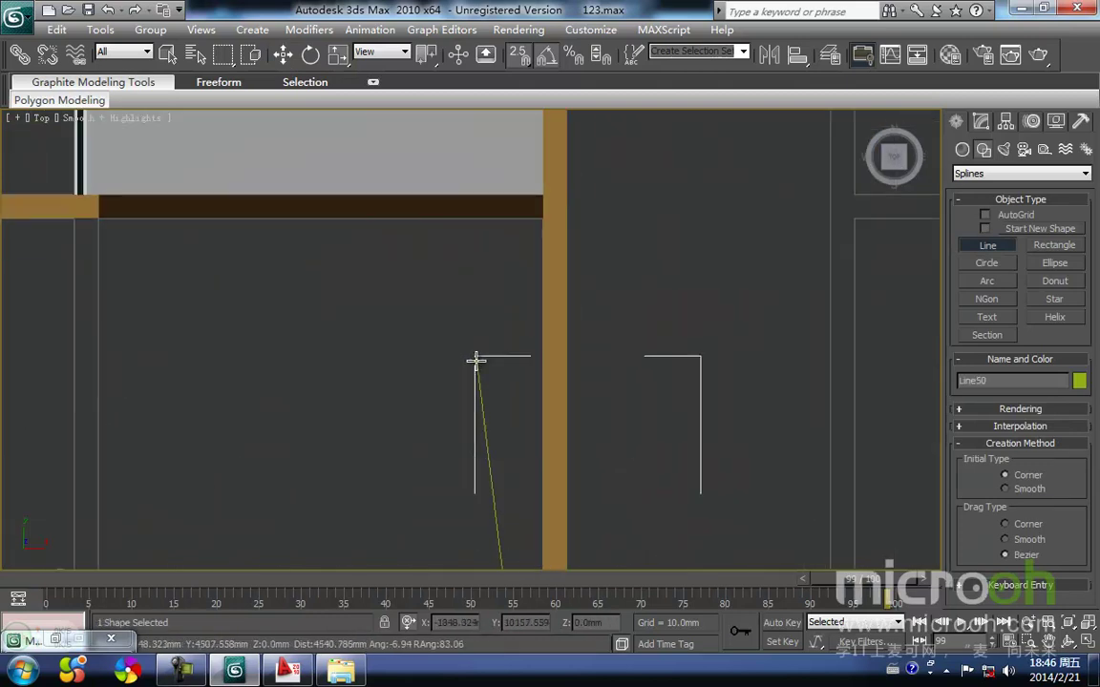
{"action": "left_click", "coordinate": [548, 226]}
{"action": "key", "text": "i"}
{"action": "scroll", "coordinate": [469, 341], "scroll_direction": "down", "scroll_amount": 3}
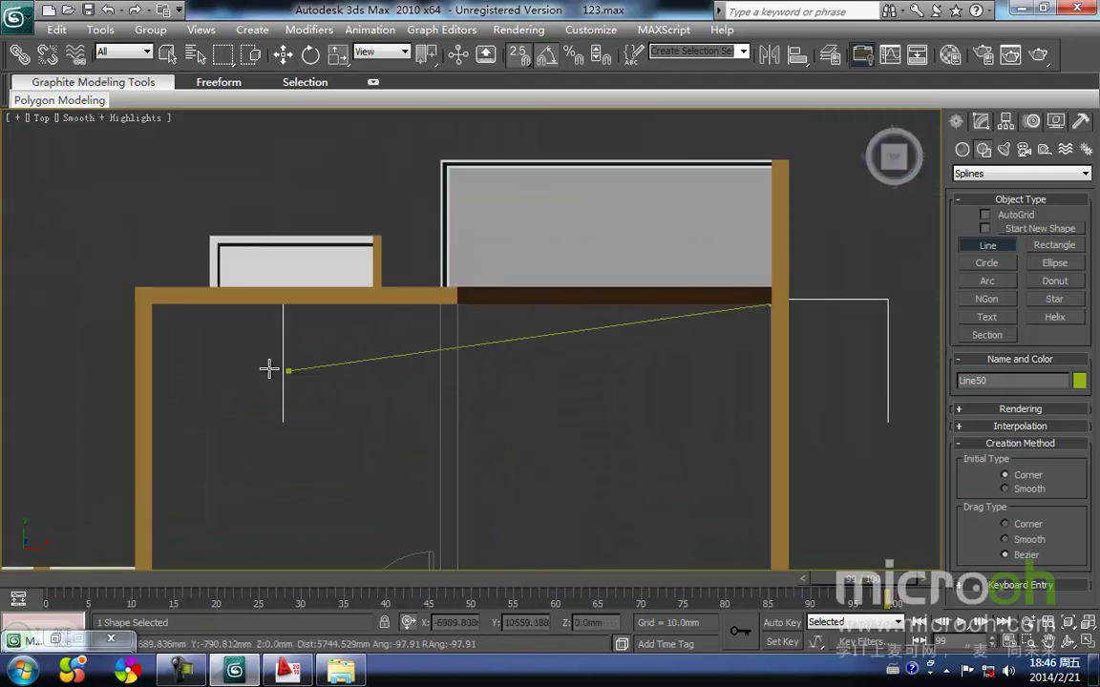
{"action": "left_click", "coordinate": [150, 304]}
Continue the line down to the two-bay recess and along the room side of its end wall, corner to corner.
{"action": "key", "text": "i"}
{"action": "scroll", "coordinate": [476, 393], "scroll_direction": "down", "scroll_amount": 2}
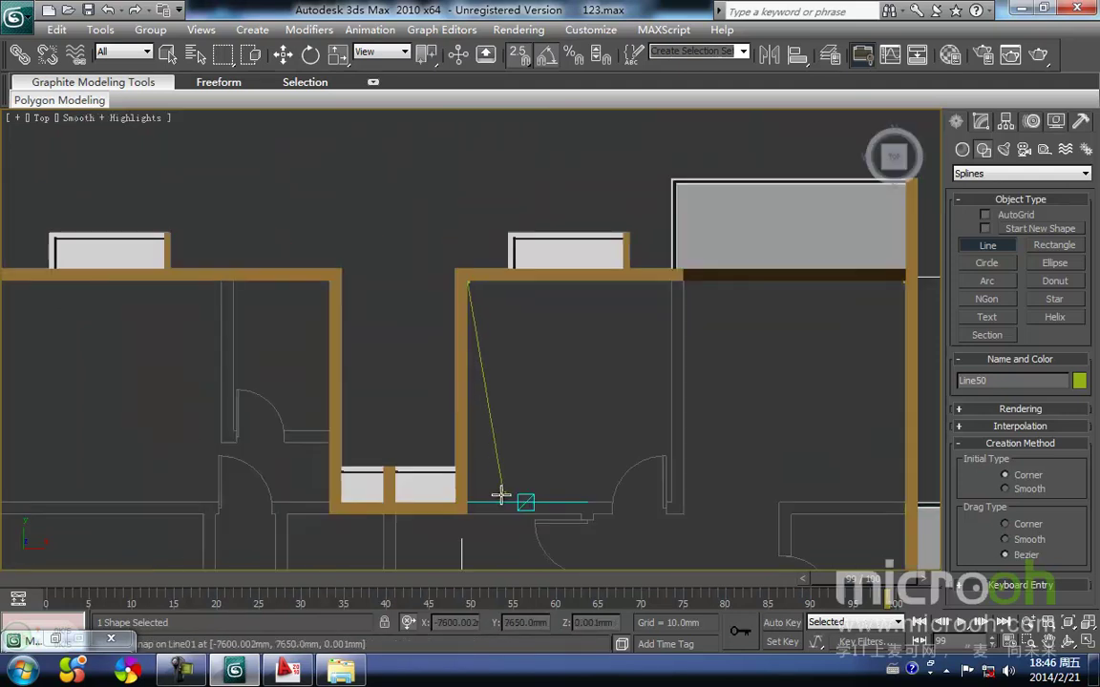
{"action": "key", "text": "i"}
{"action": "scroll", "coordinate": [468, 342], "scroll_direction": "up", "scroll_amount": 4}
{"action": "left_click", "coordinate": [467, 342]}
{"action": "left_click", "coordinate": [474, 341]}
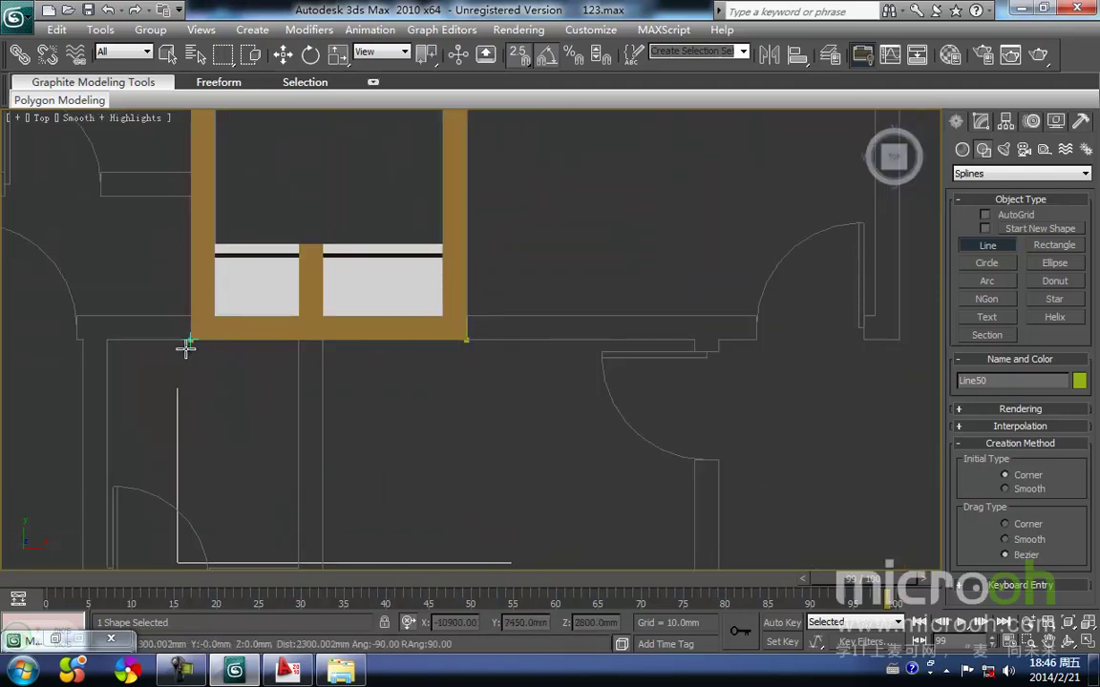
Continue the line up the recess's far wall and along the rear wall to the corner room's inner corner.
{"action": "key", "text": "i"}
{"action": "scroll", "coordinate": [503, 444], "scroll_direction": "down", "scroll_amount": 2}
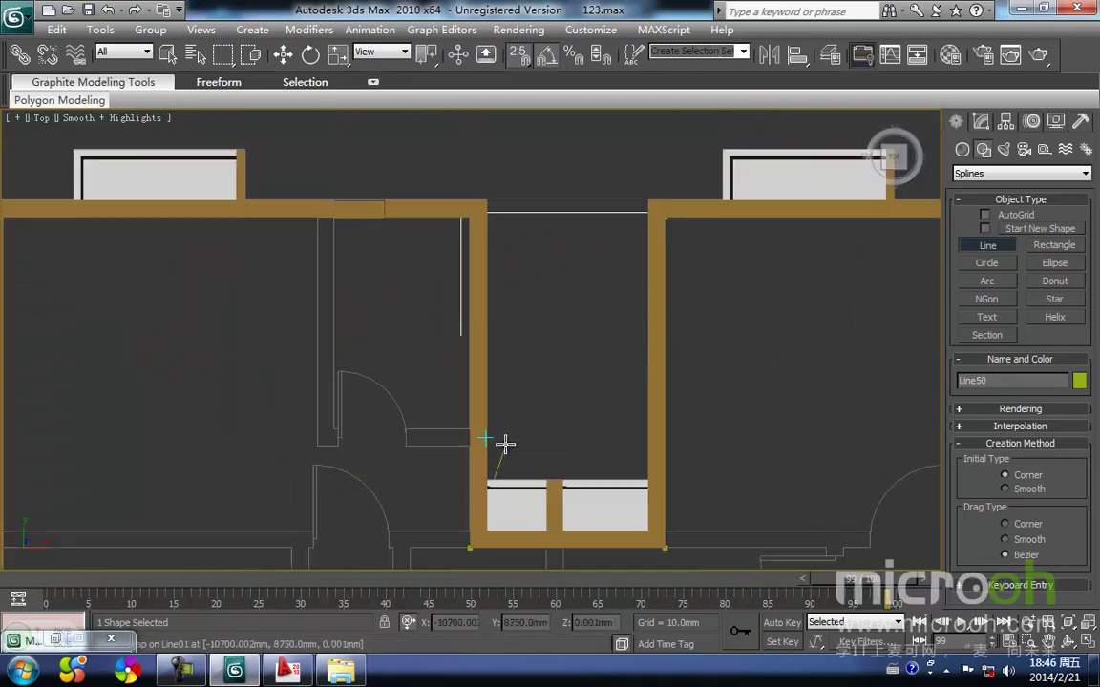
{"action": "left_click", "coordinate": [468, 219]}
{"action": "key", "text": "i"}
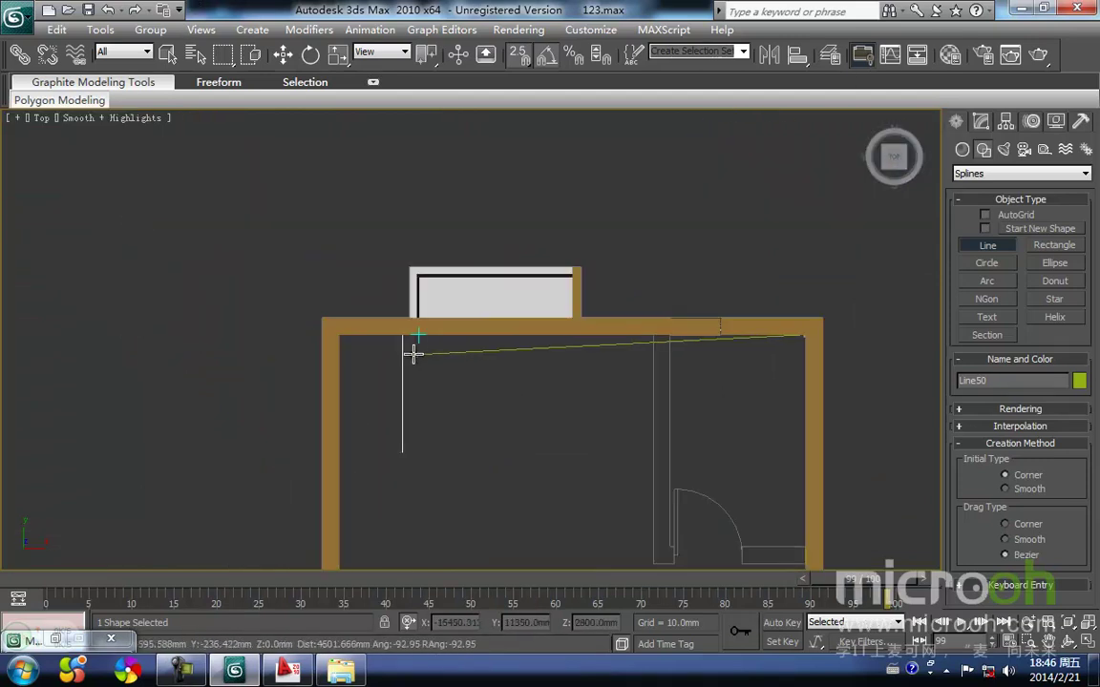
{"action": "key", "text": "i"}
{"action": "scroll", "coordinate": [470, 339], "scroll_direction": "up", "scroll_amount": 5}
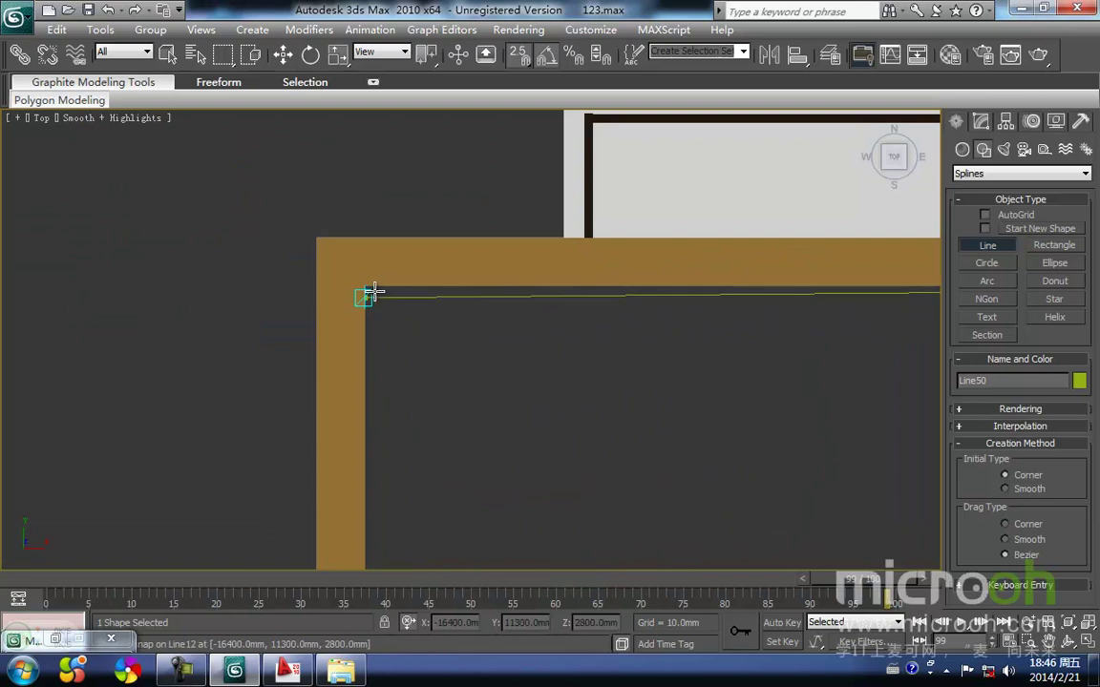
{"action": "left_click", "coordinate": [371, 286]}
{"action": "scroll", "coordinate": [535, 516], "scroll_direction": "down", "scroll_amount": 6}
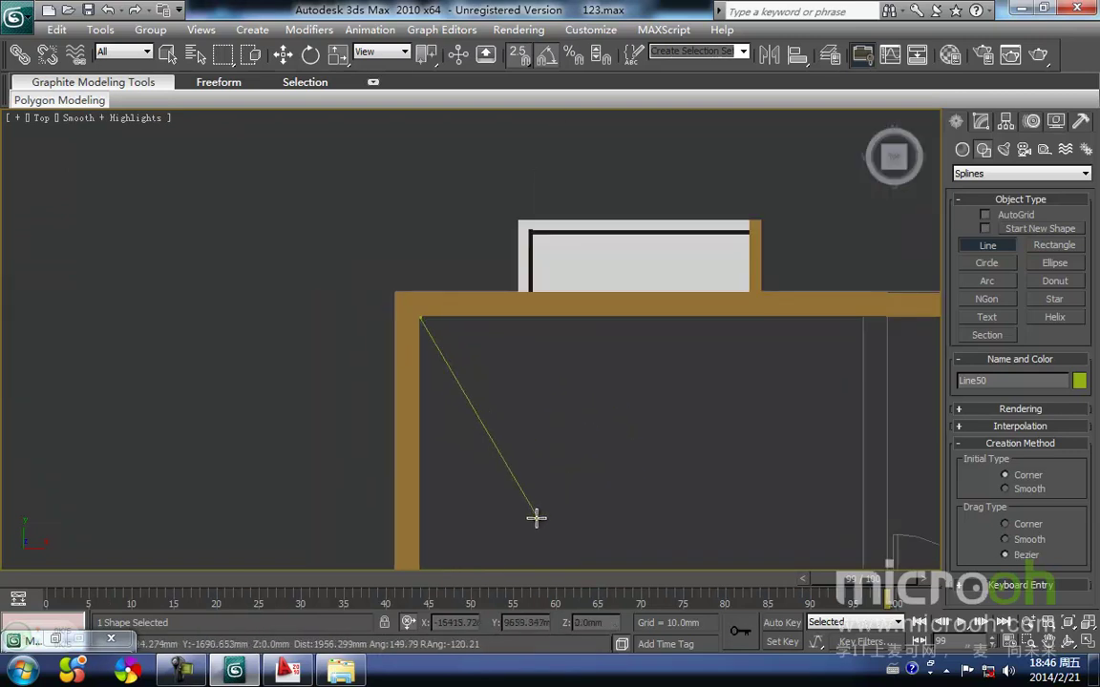
Continue the line down the side wall, across the front balcony's window wall and down to the front wall's inner corner.
{"action": "key", "text": "i"}
{"action": "scroll", "coordinate": [511, 408], "scroll_direction": "down", "scroll_amount": 2}
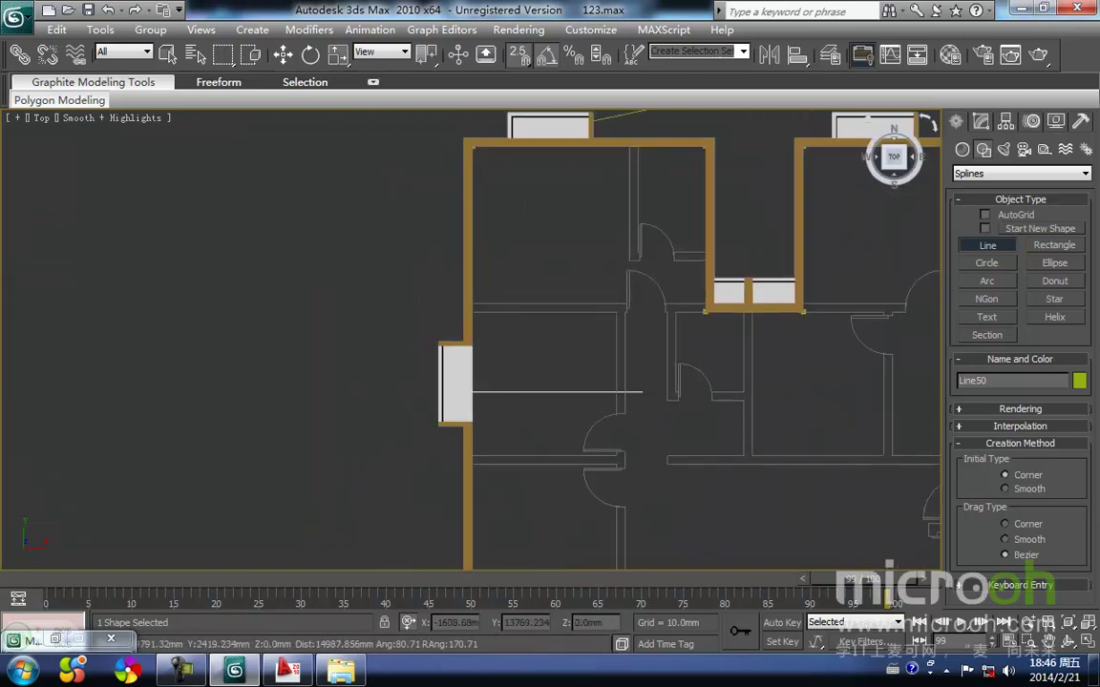
{"action": "key", "text": "i"}
{"action": "key", "text": "i"}
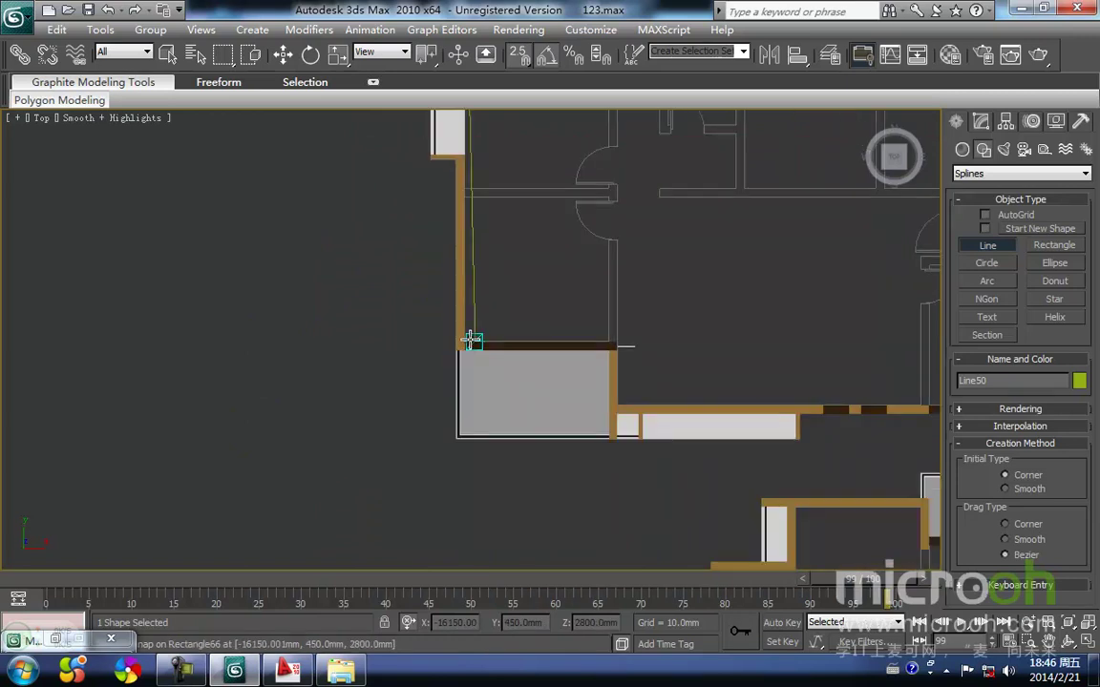
{"action": "scroll", "coordinate": [470, 340], "scroll_direction": "up", "scroll_amount": 6}
{"action": "left_click", "coordinate": [445, 347]}
{"action": "scroll", "coordinate": [463, 346], "scroll_direction": "down", "scroll_amount": 6}
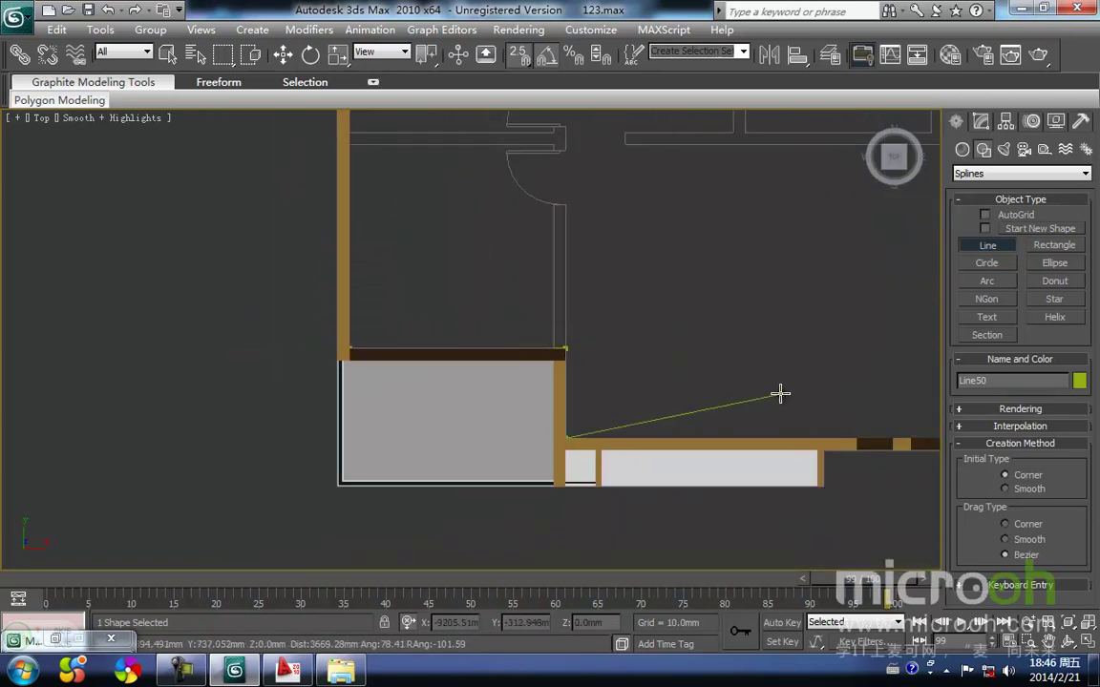
Continue the line along the inside of the front wall to its corner beside the staircase.
{"action": "key", "text": "i"}
{"action": "scroll", "coordinate": [496, 337], "scroll_direction": "down", "scroll_amount": 2}
{"action": "key", "text": "i"}
{"action": "scroll", "coordinate": [470, 344], "scroll_direction": "up", "scroll_amount": 6}
{"action": "scroll", "coordinate": [467, 346], "scroll_direction": "up", "scroll_amount": 2}
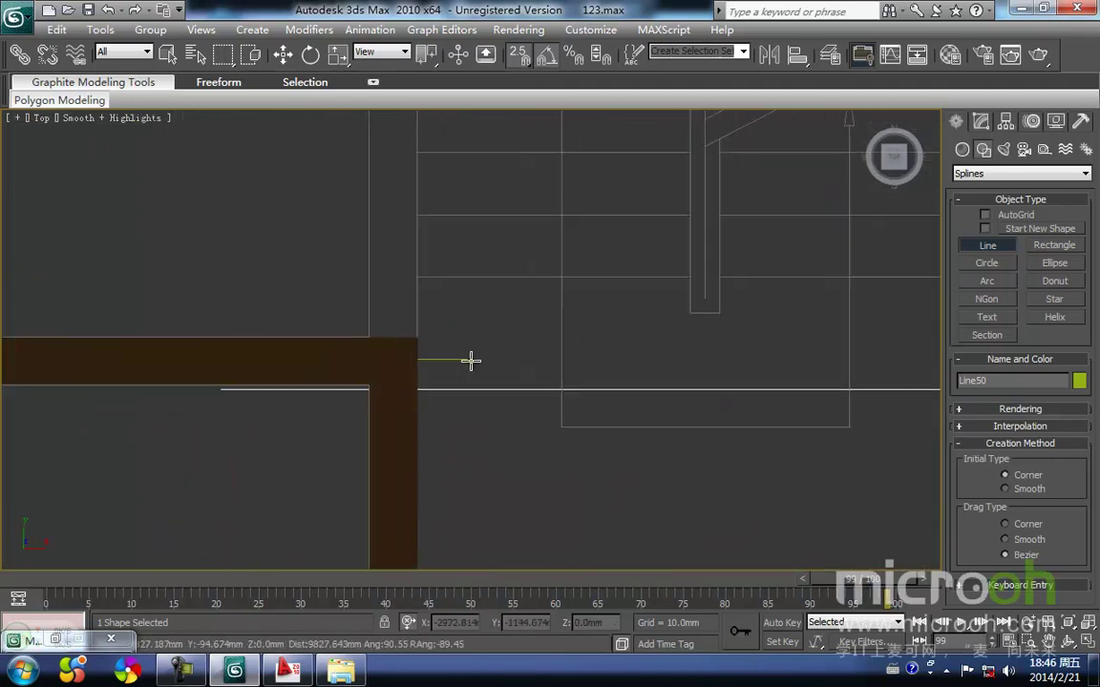
{"action": "left_click", "coordinate": [418, 330]}
Continue the line down the stair-side end wall, back to the small balcony and down that balcony wall's outer corner.
{"action": "key", "text": "i"}
{"action": "scroll", "coordinate": [451, 402], "scroll_direction": "down", "scroll_amount": 2}
{"action": "left_click", "coordinate": [453, 522]}
{"action": "left_click", "coordinate": [382, 524]}
{"action": "key", "text": "i"}
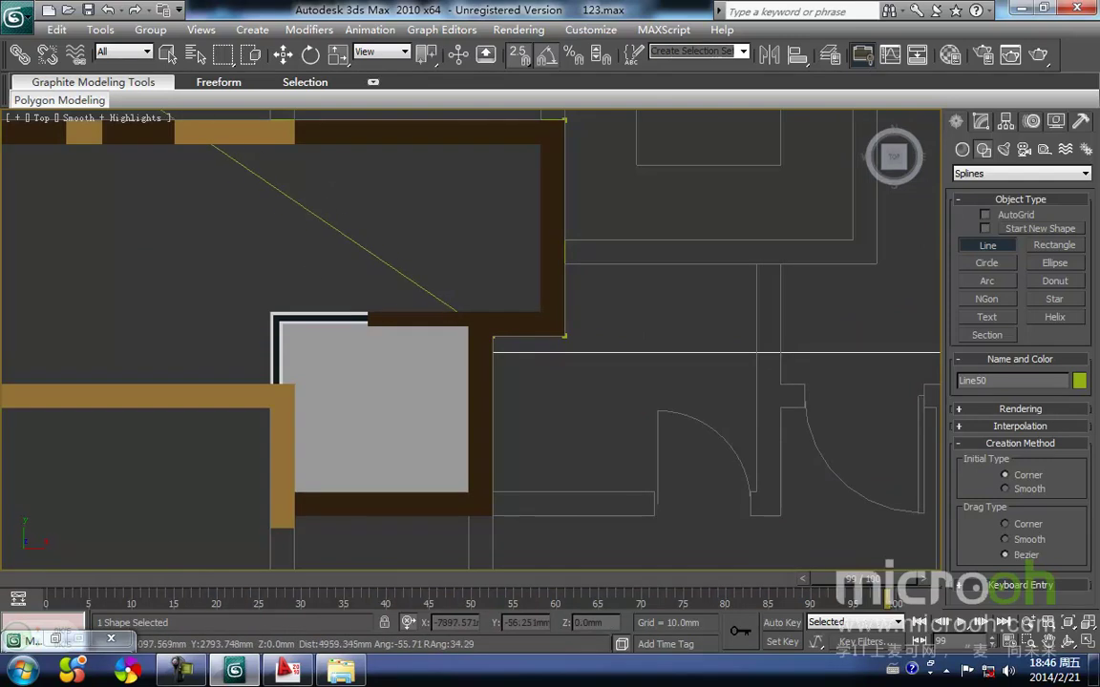
{"action": "scroll", "coordinate": [326, 389], "scroll_direction": "down", "scroll_amount": 2}
{"action": "key", "text": "i"}
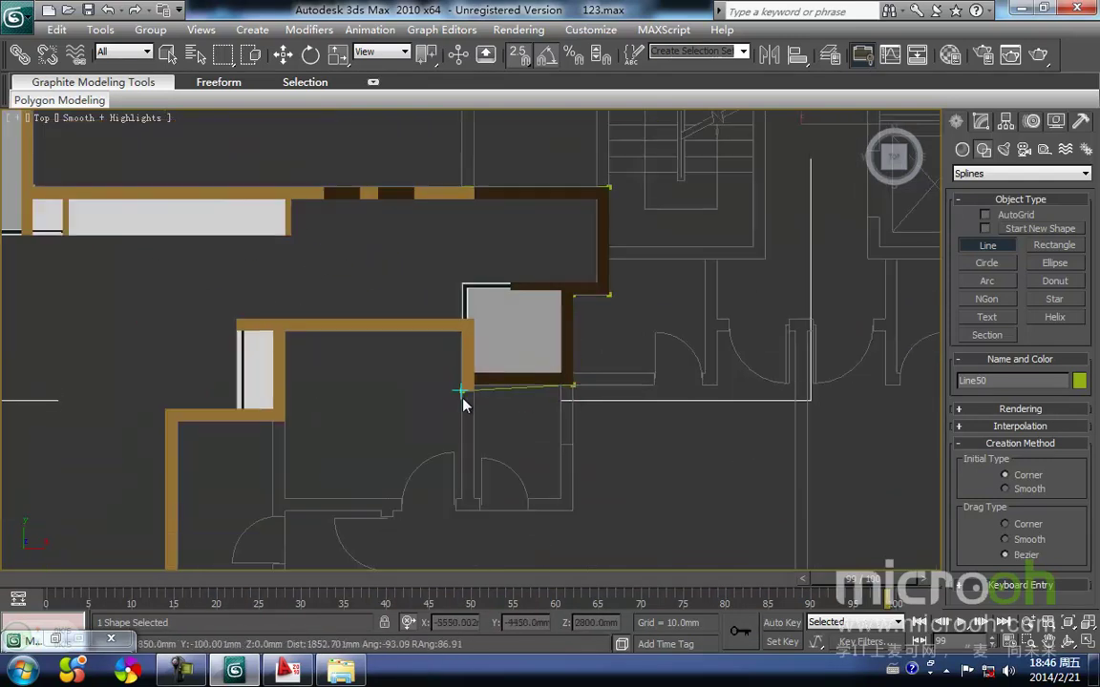
Continue the line past the small balcony to the lower unit's room, around its inner corners and down to the side window wall's end.
{"action": "scroll", "coordinate": [458, 390], "scroll_direction": "up", "scroll_amount": 4}
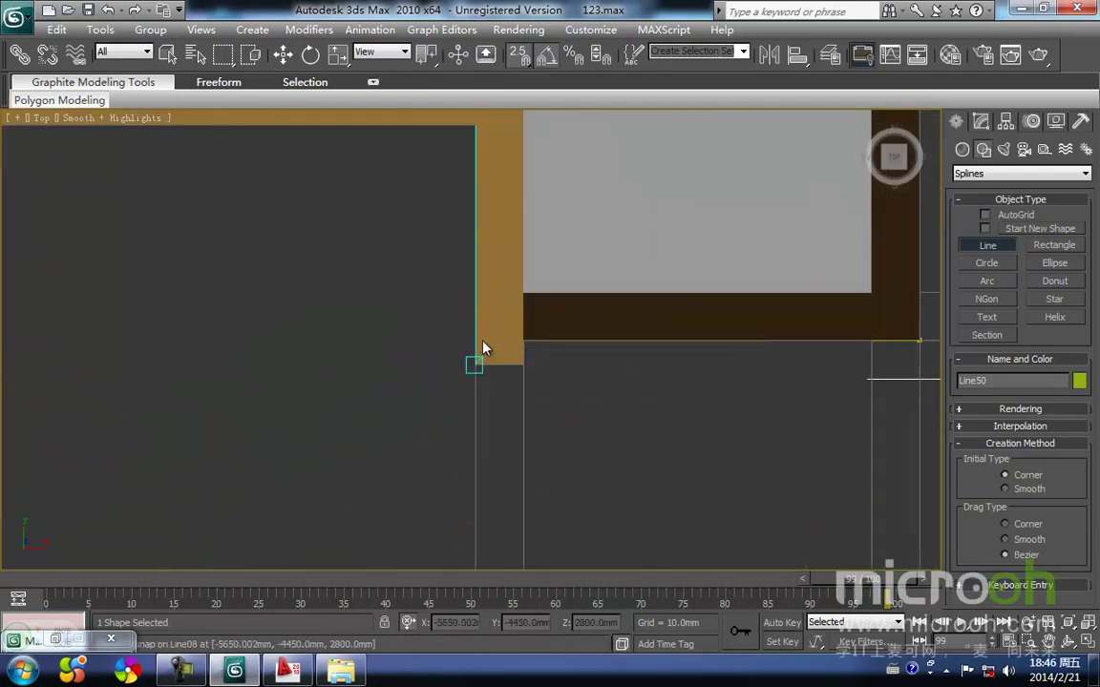
{"action": "key", "text": "F3"}
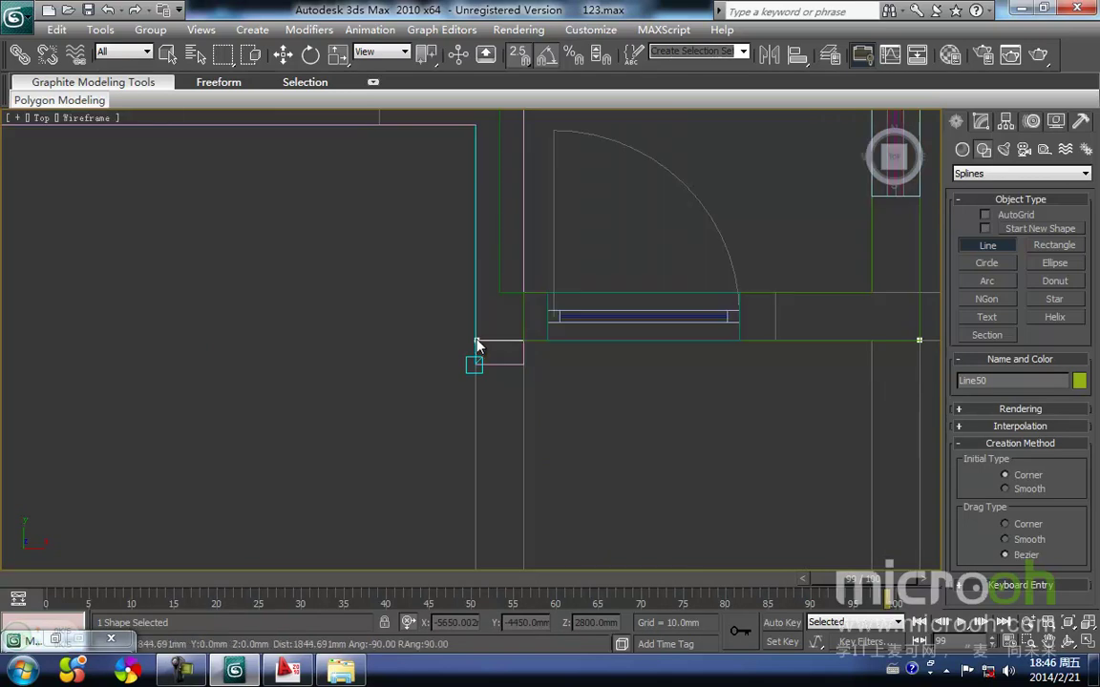
{"action": "left_click", "coordinate": [473, 130]}
{"action": "scroll", "coordinate": [196, 212], "scroll_direction": "down", "scroll_amount": 1}
{"action": "middle_click_drag", "start_coordinate": [197, 212], "coordinate": [462, 343]}
{"action": "scroll", "coordinate": [462, 343], "scroll_direction": "down", "scroll_amount": 1}
{"action": "left_click", "coordinate": [313, 324]}
{"action": "middle_click_drag", "start_coordinate": [427, 326], "coordinate": [479, 330]}
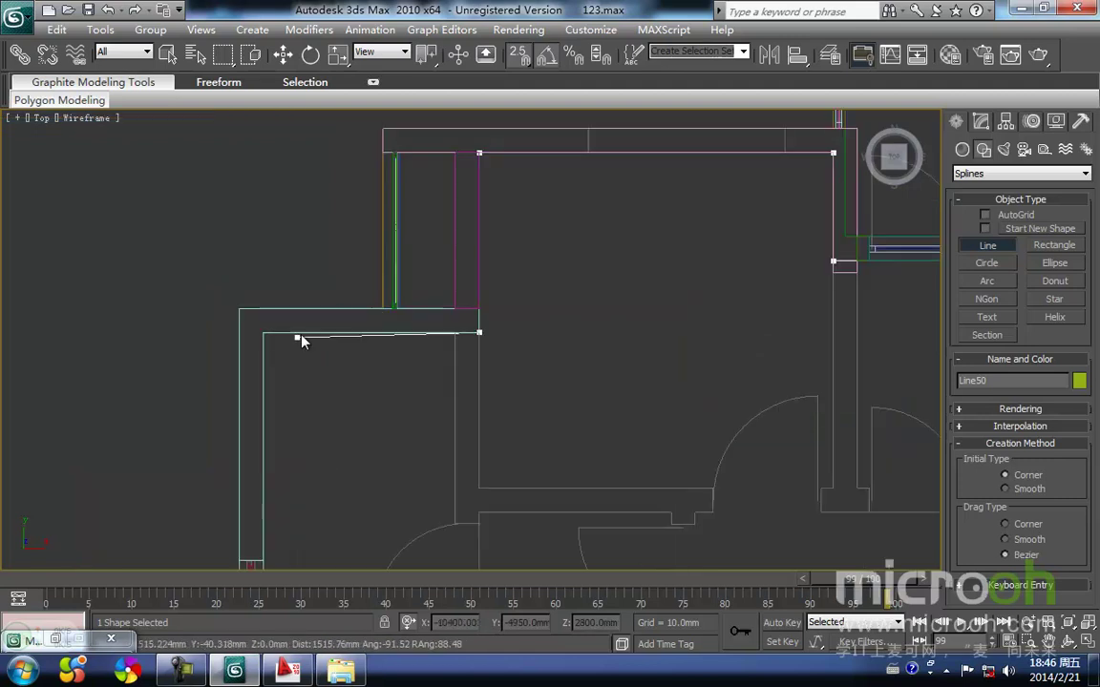
Continue the line around the lower unit's side room, down the side wall and along the bottom wall to the building's centre line.
{"action": "left_click", "coordinate": [264, 335]}
{"action": "middle_click_drag", "start_coordinate": [275, 351], "coordinate": [482, 354]}
{"action": "scroll", "coordinate": [491, 361], "scroll_direction": "down", "scroll_amount": 3}
{"action": "middle_click_drag", "start_coordinate": [544, 492], "coordinate": [471, 345]}
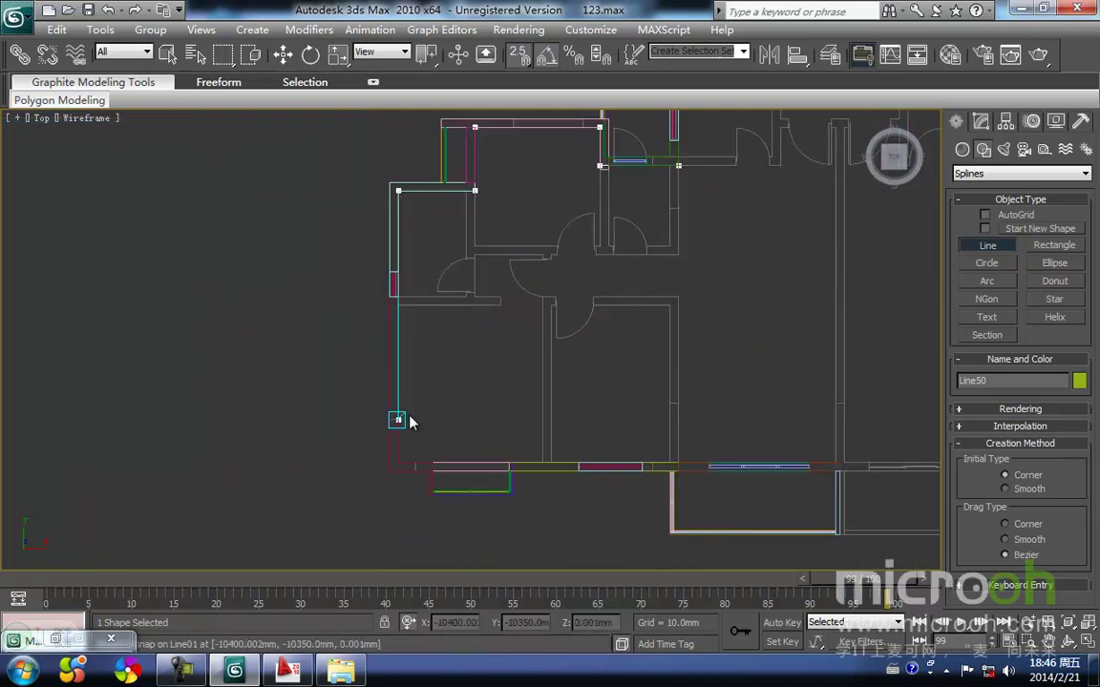
{"action": "left_click", "coordinate": [400, 463]}
{"action": "scroll", "coordinate": [687, 384], "scroll_direction": "down", "scroll_amount": 2}
{"action": "middle_click_drag", "start_coordinate": [864, 403], "coordinate": [523, 349]}
{"action": "scroll", "coordinate": [382, 361], "scroll_direction": "up", "scroll_amount": 4}
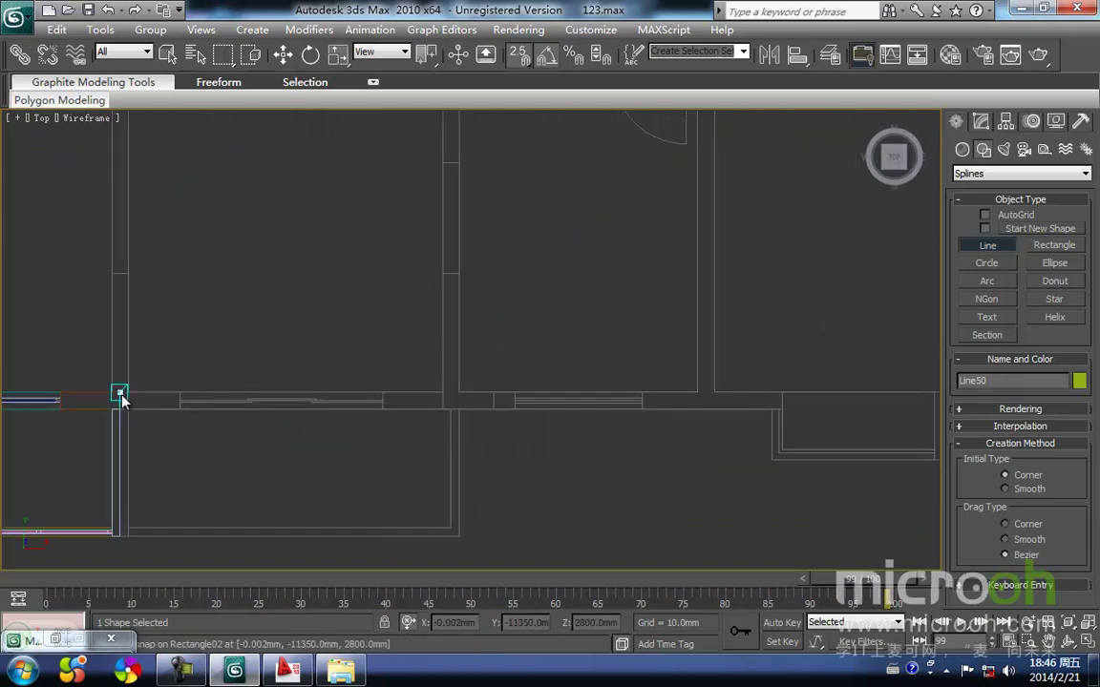
{"action": "left_click", "coordinate": [121, 397]}
Run the line up the centre line to the small balcony at the central recess and close the spline.
{"action": "middle_click_drag", "start_coordinate": [106, 297], "coordinate": [473, 341]}
{"action": "scroll", "coordinate": [474, 341], "scroll_direction": "down", "scroll_amount": 4}
{"action": "middle_click_drag", "start_coordinate": [465, 142], "coordinate": [471, 346]}
{"action": "middle_click_drag", "start_coordinate": [478, 219], "coordinate": [472, 345]}
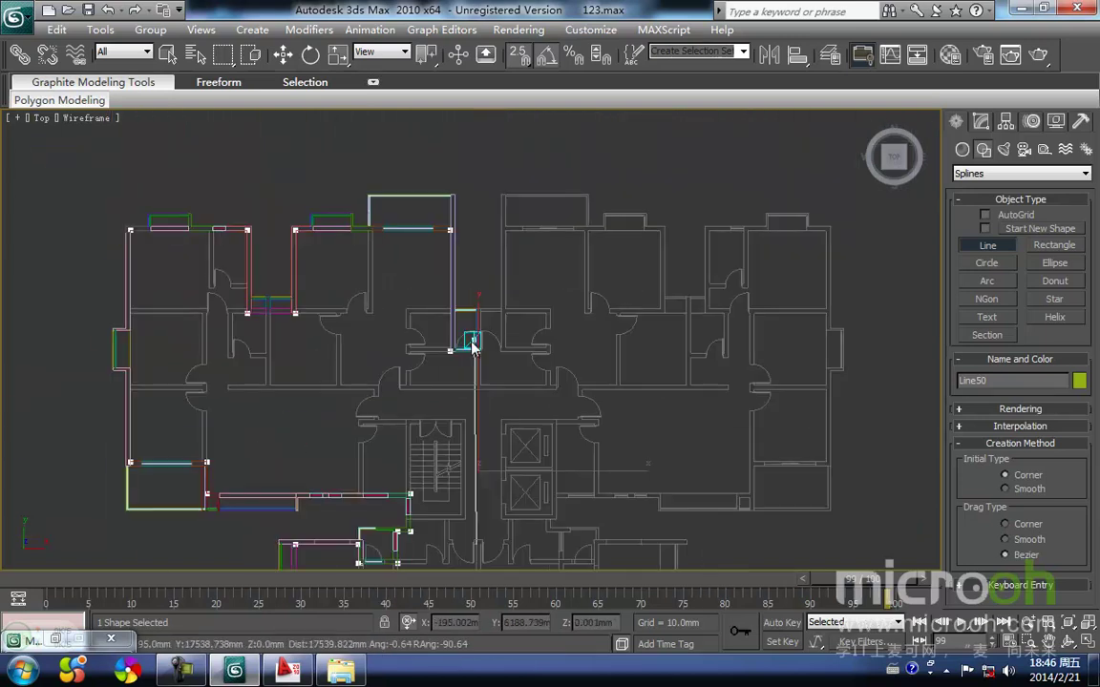
{"action": "scroll", "coordinate": [472, 345], "scroll_direction": "up", "scroll_amount": 4}
{"action": "left_click", "coordinate": [499, 388]}
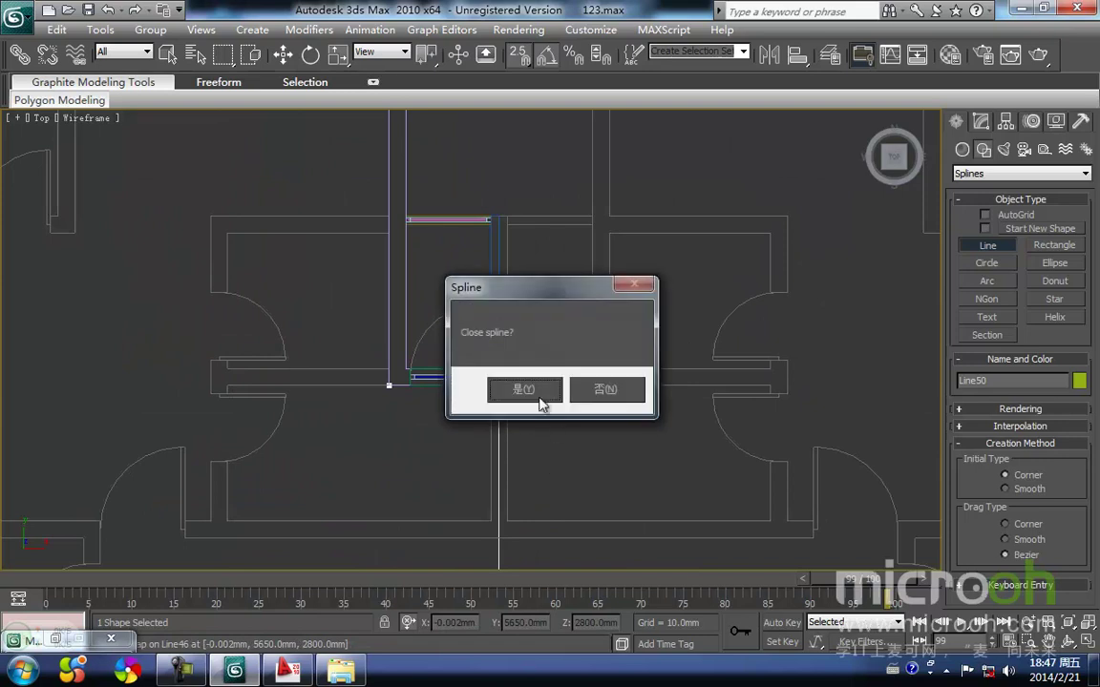
{"action": "left_click", "coordinate": [543, 397]}
{"action": "right_click", "coordinate": [553, 458]}
{"action": "key", "text": "F3"}
Extrude the closed inner outline by 200 mm as a floor slab.
{"action": "mouse_move", "coordinate": [553, 449]}
{"action": "middle_mouse_down"}
{"action": "mouse_move", "coordinate": [566, 352]}
{"action": "mouse_move", "coordinate": [557, 292]}
{"action": "mouse_move", "coordinate": [572, 268]}
{"action": "middle_mouse_up"}
{"action": "scroll", "coordinate": [566, 351], "scroll_direction": "down", "scroll_amount": 4}
{"action": "left_click", "coordinate": [570, 424]}
{"action": "left_click_drag", "start_coordinate": [520, 379], "coordinate": [519, 377]}
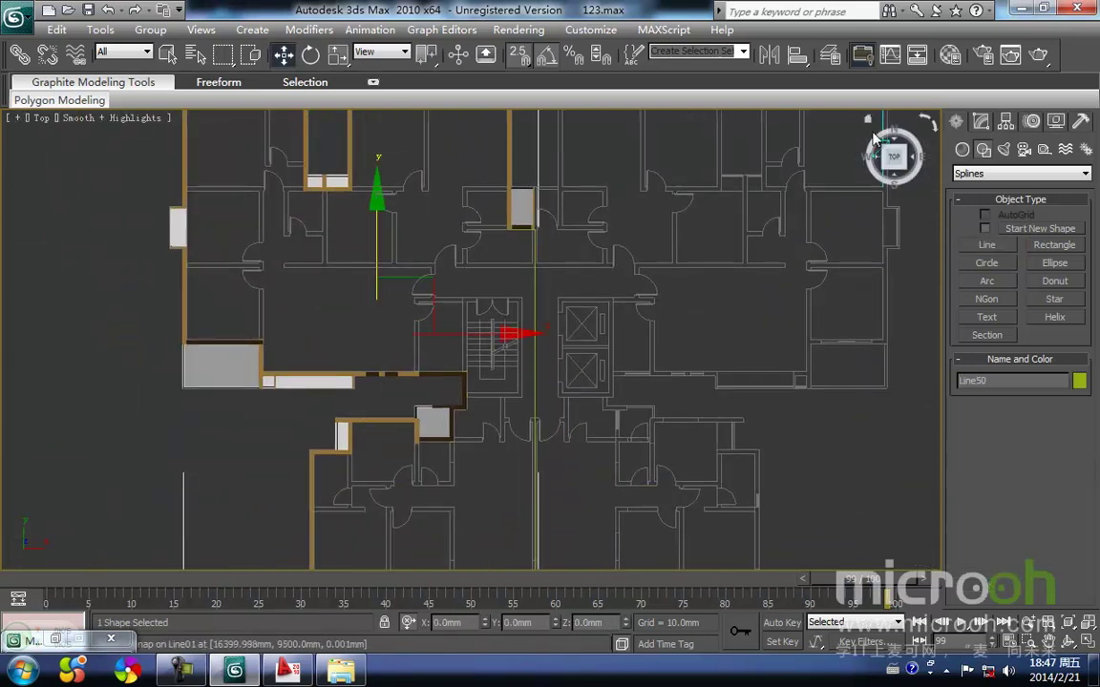
{"action": "left_click", "coordinate": [984, 125]}
{"action": "left_click", "coordinate": [1054, 194]}
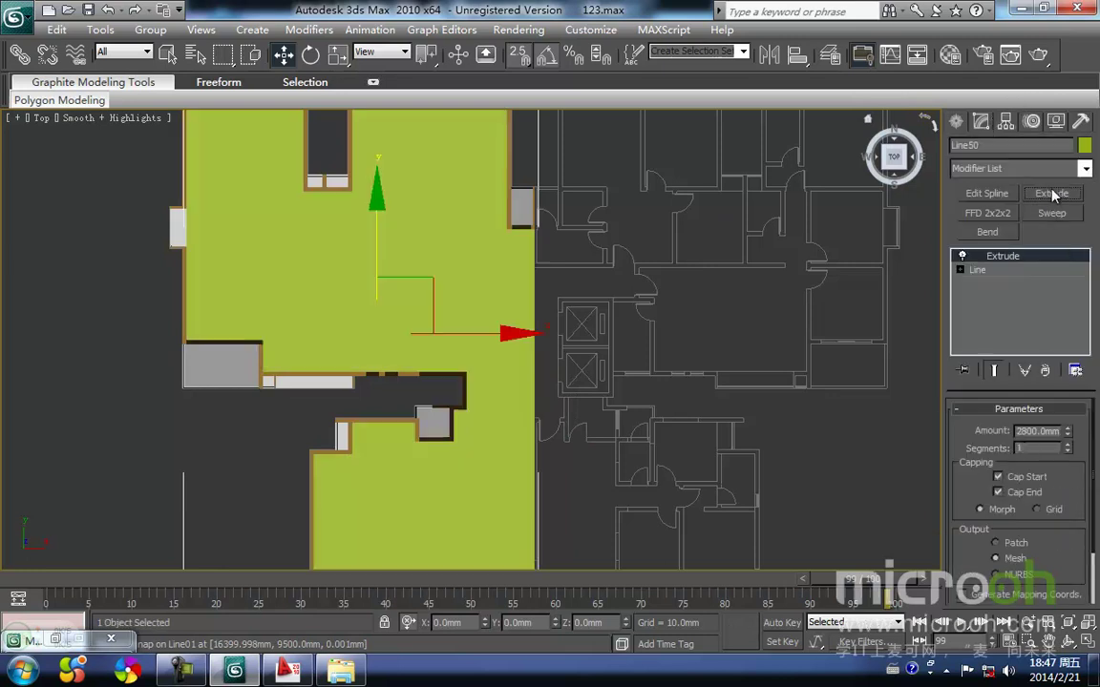
{"action": "right_click", "coordinate": [1067, 435]}
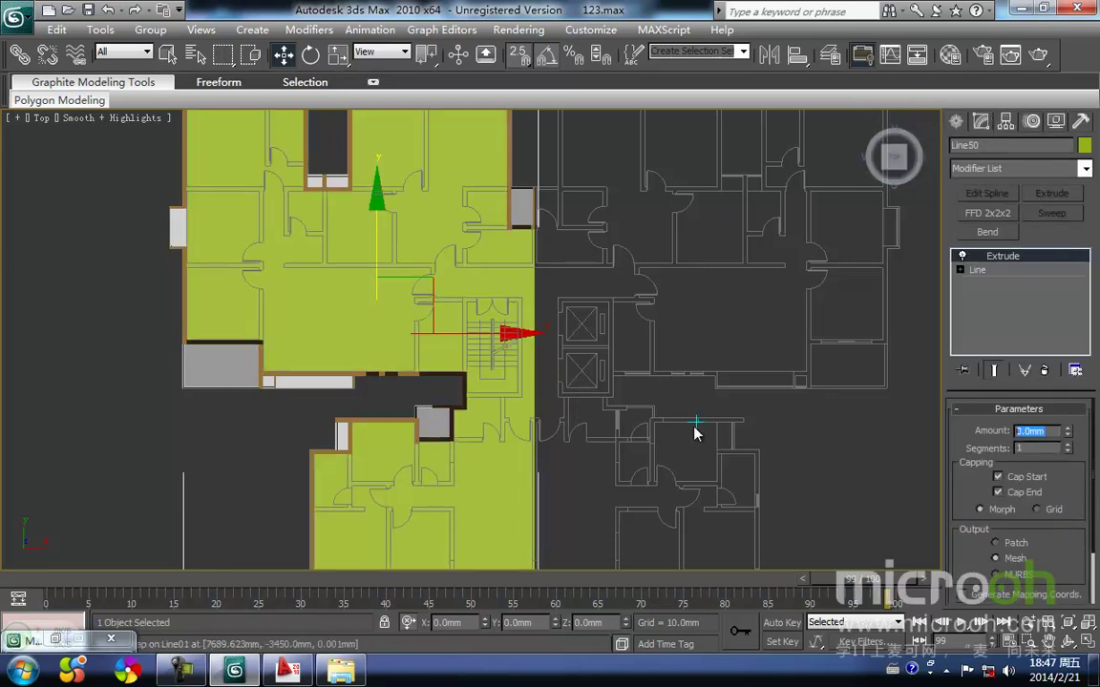
{"action": "key", "text": "Return"}
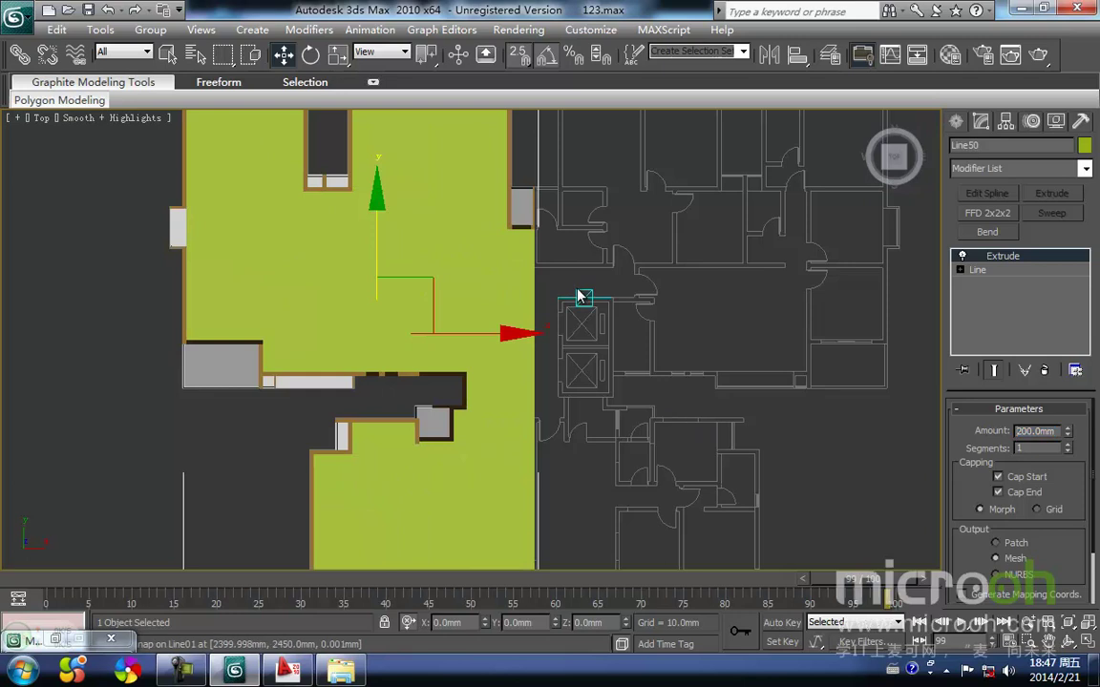
Name an unused default material 楼板 and assign it to the floor slab.
{"action": "key", "text": "m"}
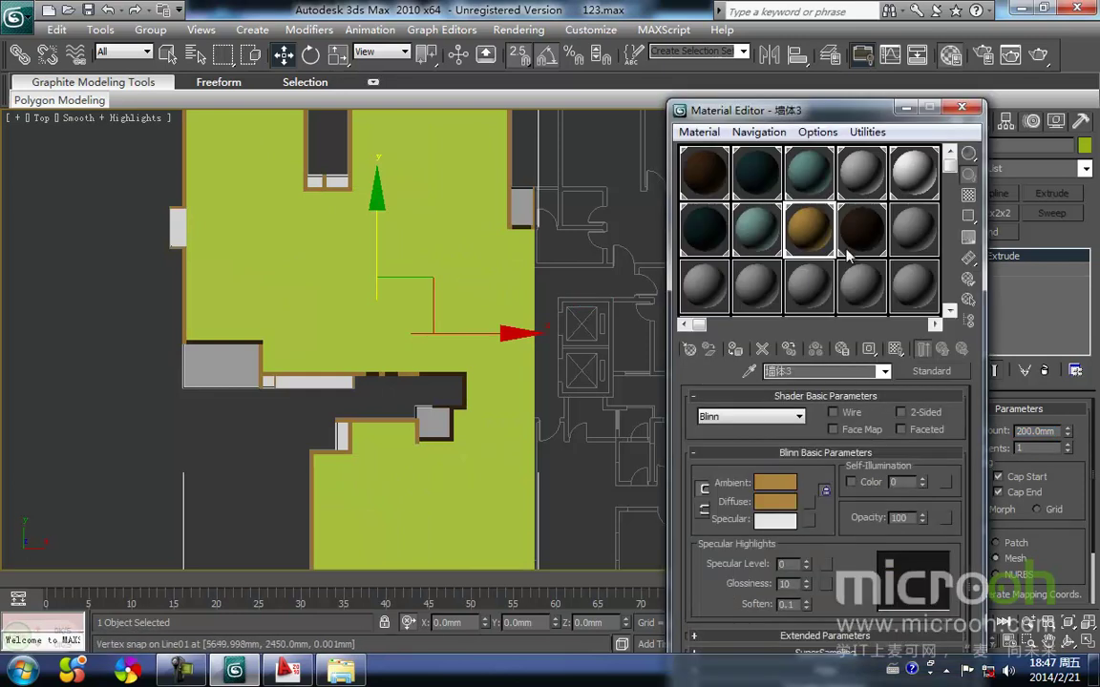
{"action": "left_click", "coordinate": [915, 229]}
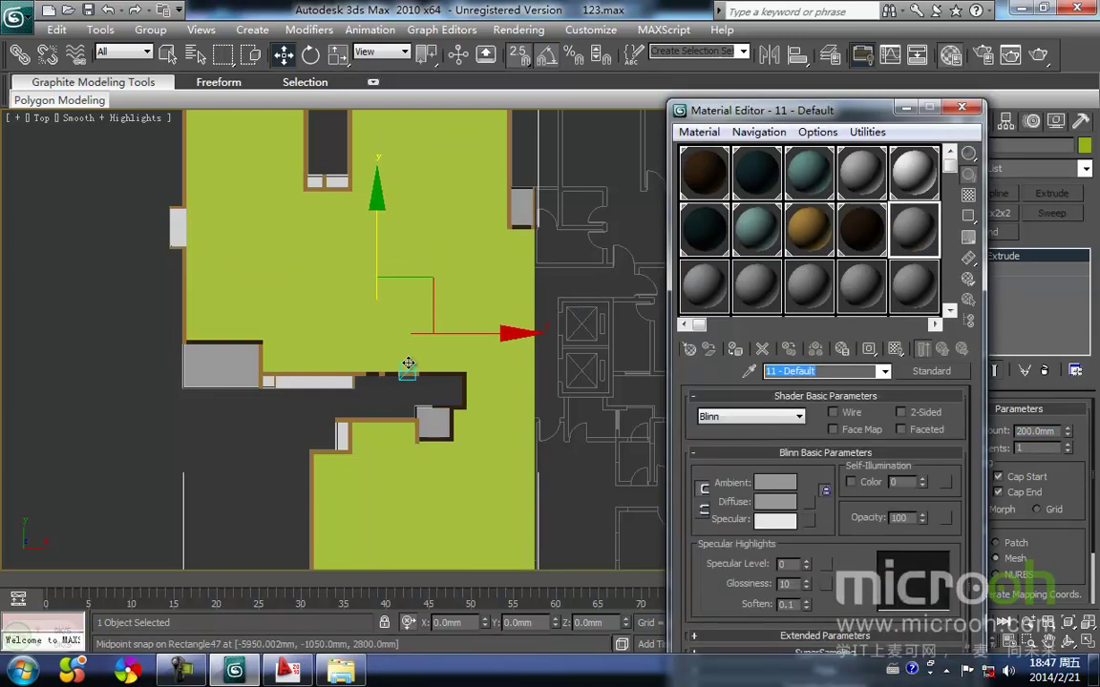
{"action": "type", "text": "楼板"}
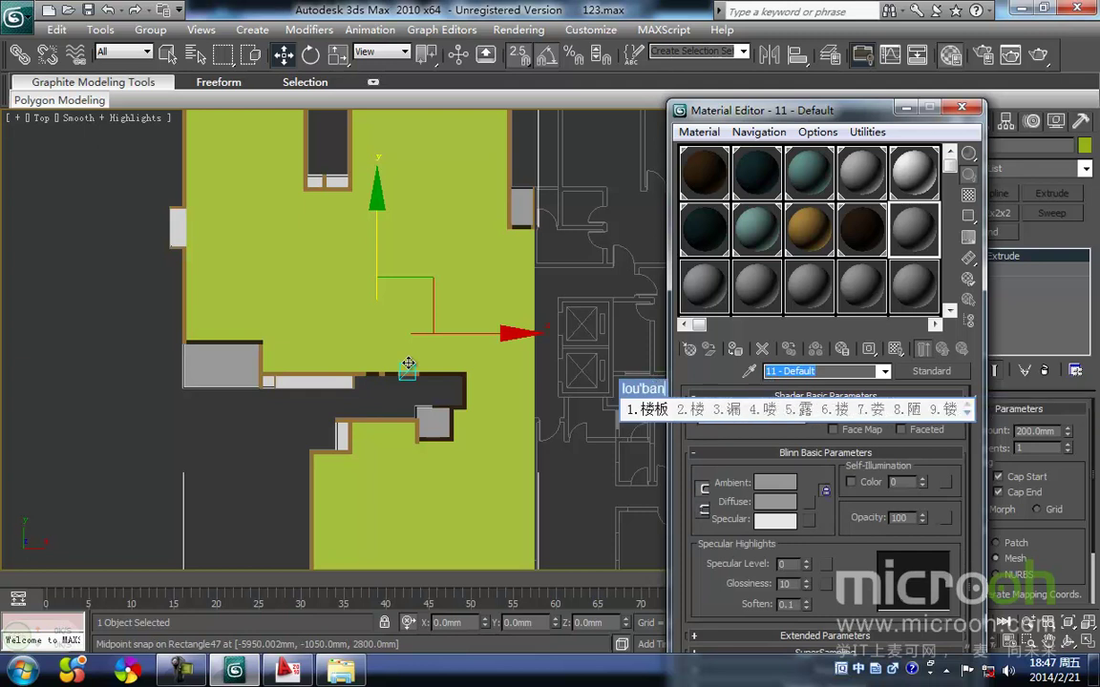
{"action": "key", "text": "Return"}
{"action": "left_click", "coordinate": [735, 351]}
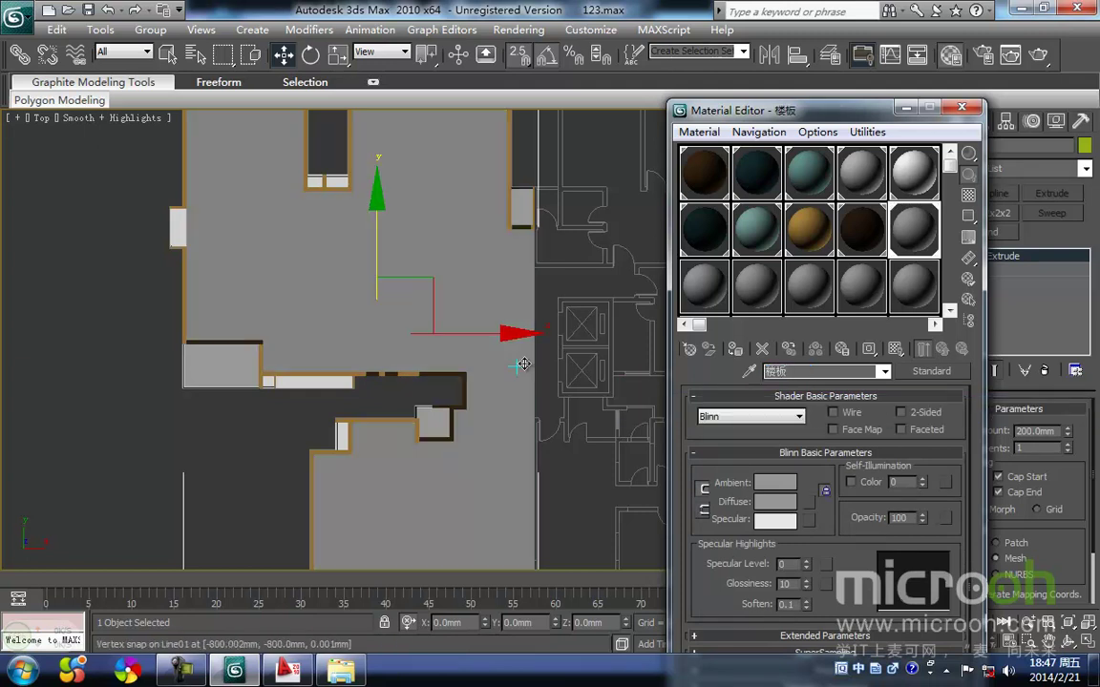
{"action": "left_click", "coordinate": [560, 347]}
{"action": "left_click", "coordinate": [912, 108]}
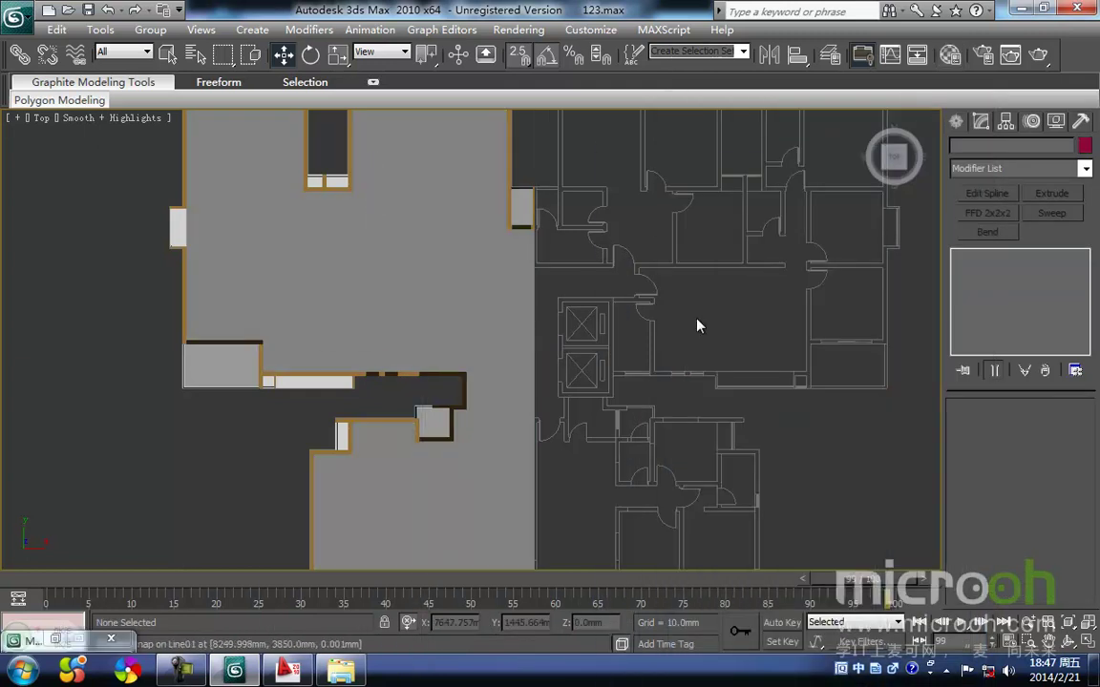
Examine the floor slab's edge along the upper wall around the corner unit's small window.
{"action": "middle_click_drag", "start_coordinate": [542, 281], "coordinate": [530, 435]}
{"action": "scroll", "coordinate": [212, 273], "scroll_direction": "up", "scroll_amount": 2}
{"action": "middle_click_drag", "start_coordinate": [210, 268], "coordinate": [599, 350]}
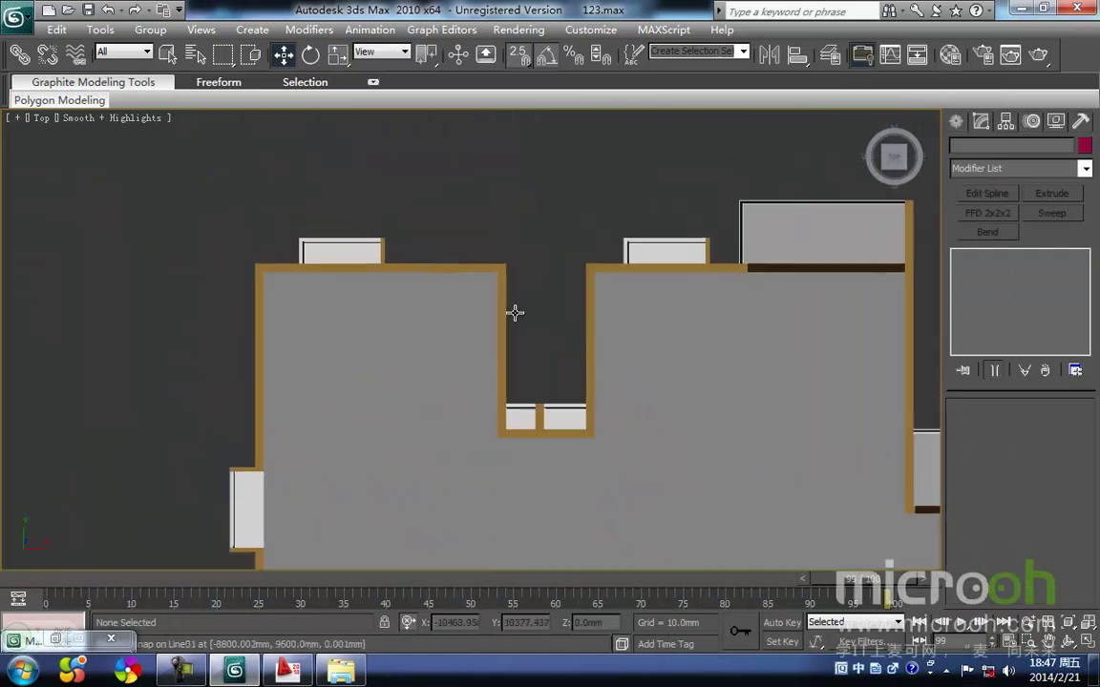
{"action": "scroll", "coordinate": [597, 342], "scroll_direction": "up", "scroll_amount": 3}
{"action": "middle_click_drag", "start_coordinate": [374, 172], "coordinate": [422, 323]}
{"action": "scroll", "coordinate": [472, 338], "scroll_direction": "up", "scroll_amount": 3}
{"action": "middle_click_drag", "start_coordinate": [430, 214], "coordinate": [437, 295]}
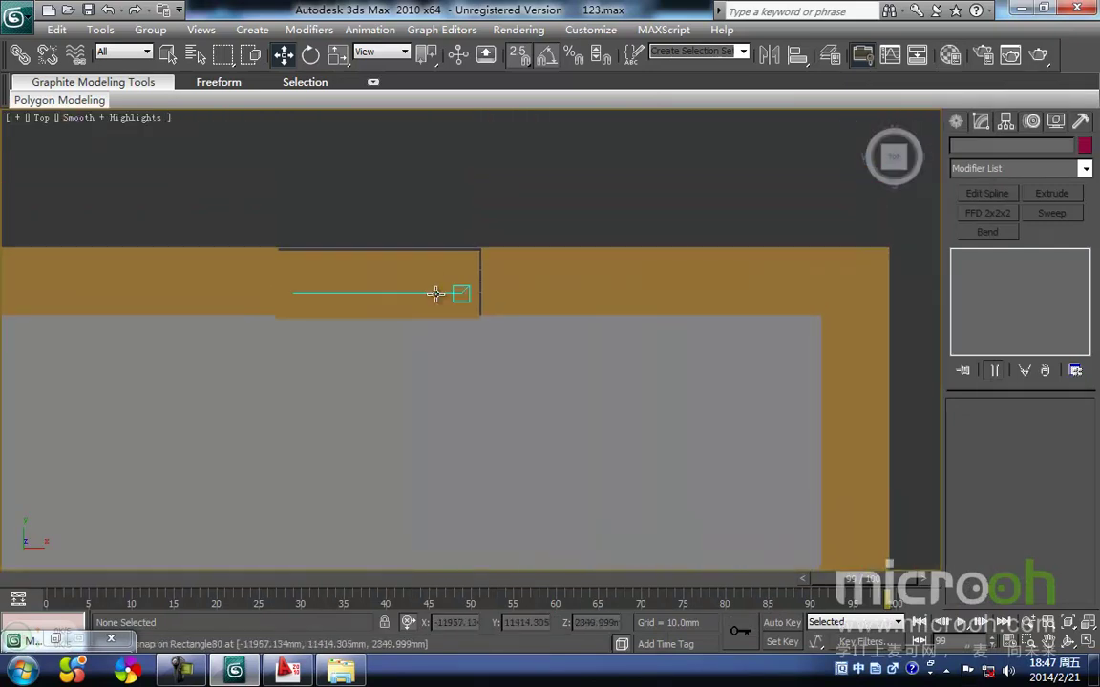
Ungroup the group that contains the window in the upper wall opening of the top view.
{"action": "key", "text": "F3"}
{"action": "middle_click_drag", "start_coordinate": [395, 173], "coordinate": [581, 278]}
{"action": "left_click", "coordinate": [609, 392]}
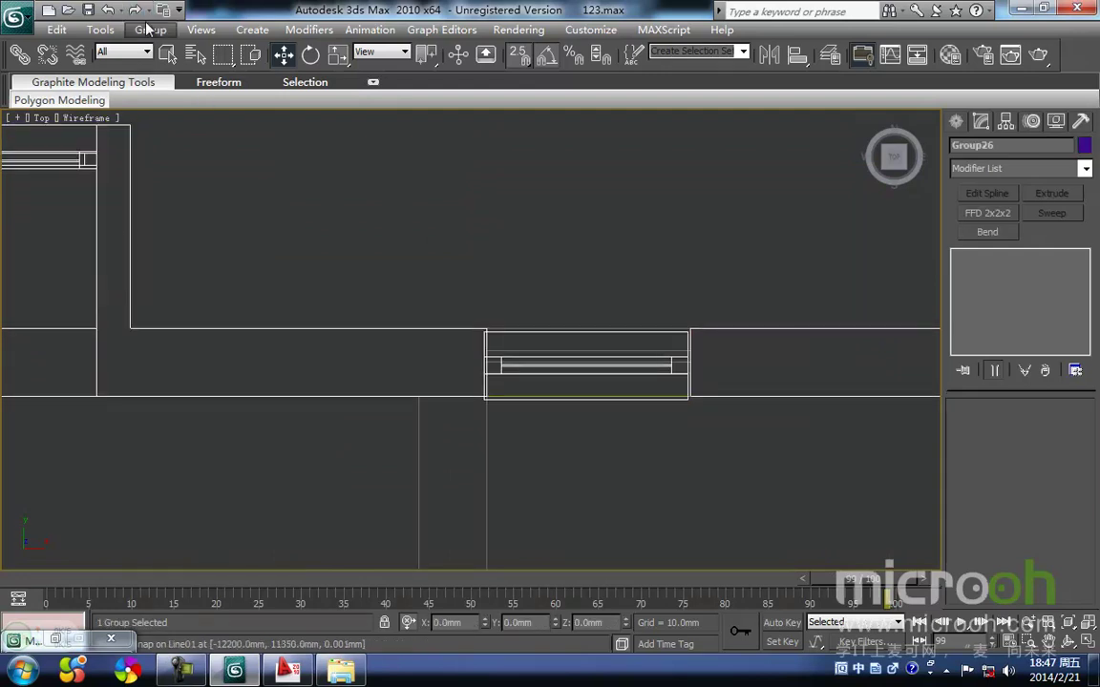
{"action": "left_click", "coordinate": [150, 29]}
{"action": "left_click", "coordinate": [182, 75]}
{"action": "left_click", "coordinate": [545, 271]}
Snap the window group to the corners of its wall opening so that it lines up with the wall faces.
{"action": "scroll", "coordinate": [584, 366], "scroll_direction": "up", "scroll_amount": 2}
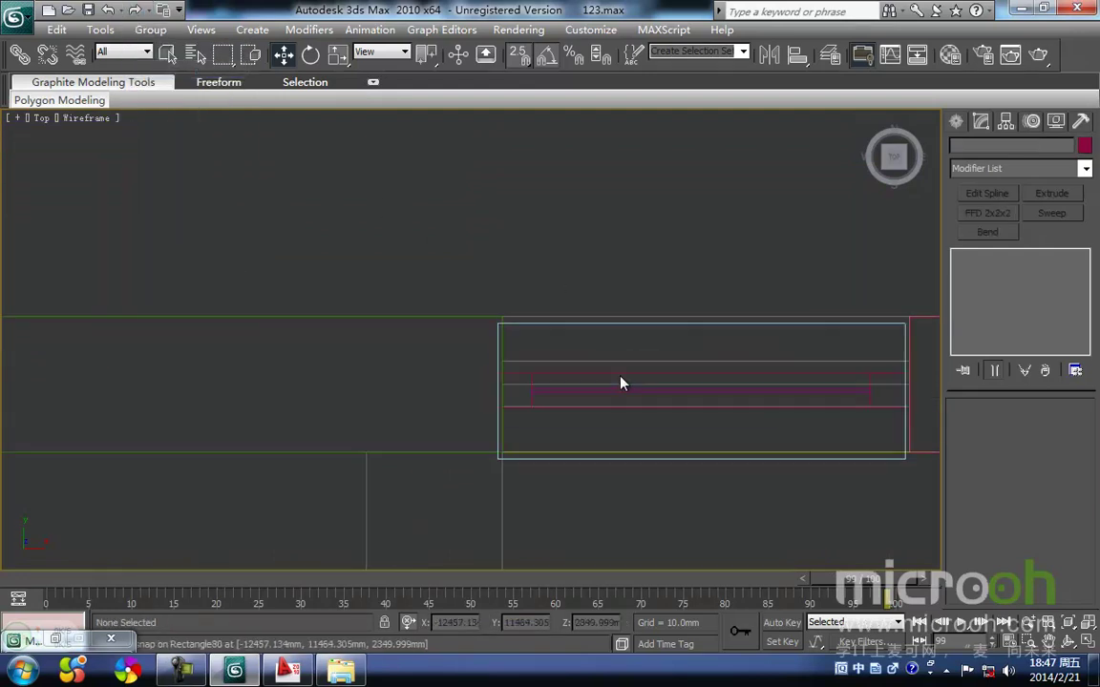
{"action": "left_click_drag", "start_coordinate": [592, 250], "coordinate": [591, 246]}
{"action": "middle_click_drag", "start_coordinate": [609, 243], "coordinate": [473, 250]}
{"action": "key", "text": "space"}
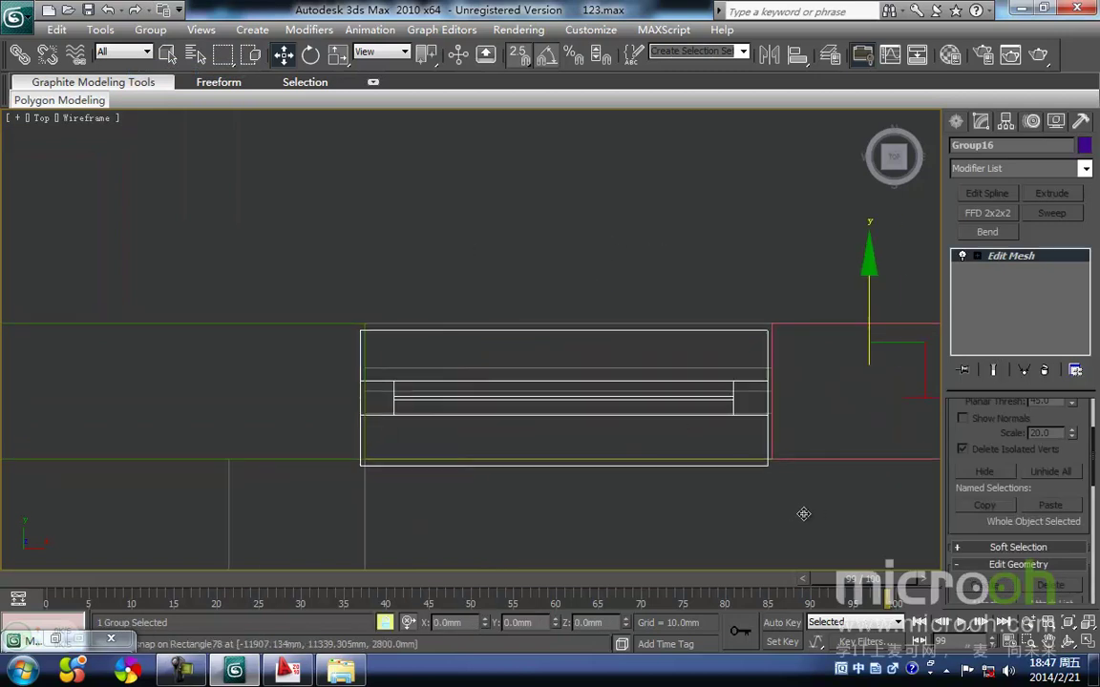
{"action": "middle_click_drag", "start_coordinate": [751, 380], "coordinate": [726, 363]}
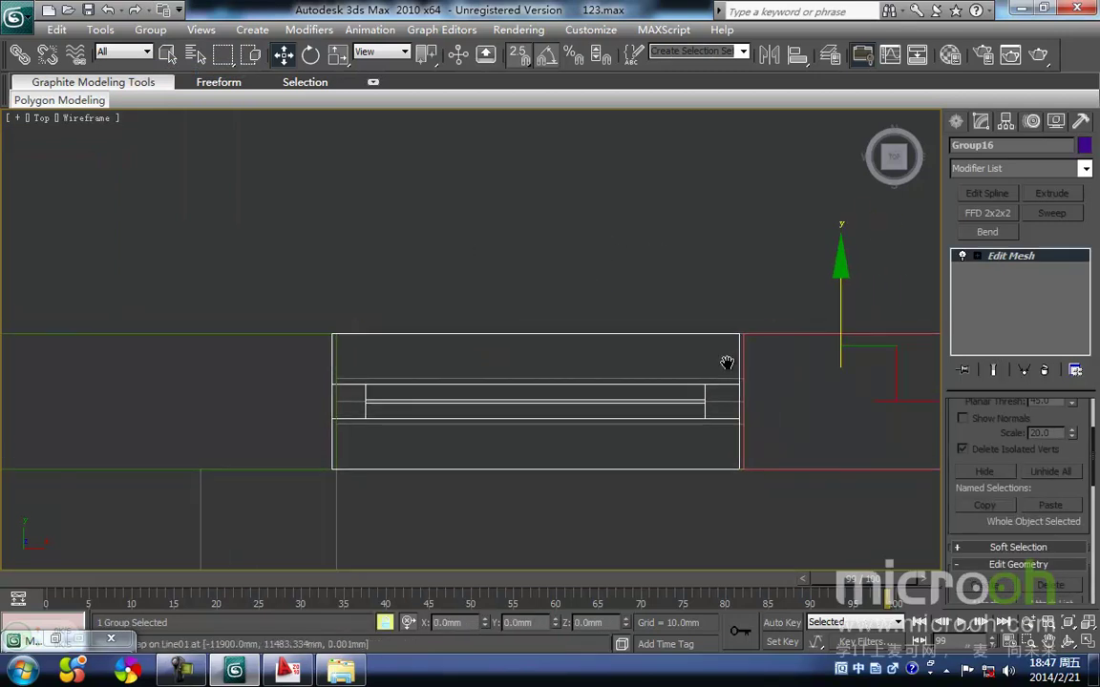
{"action": "key", "text": "F8"}
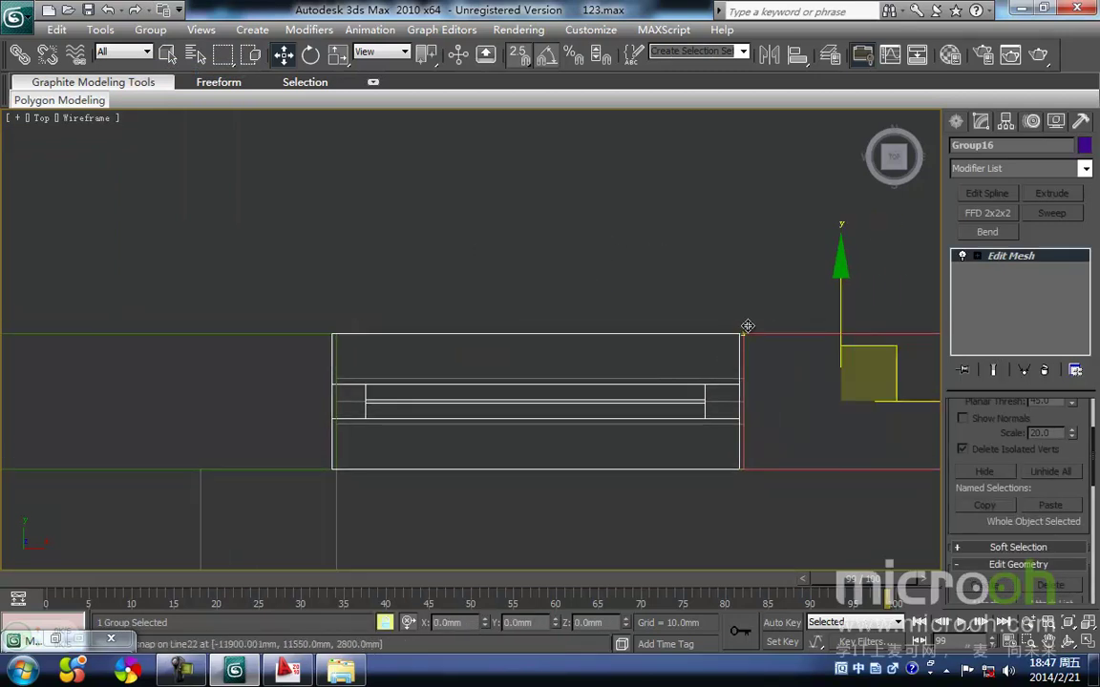
{"action": "left_click_drag", "start_coordinate": [727, 319], "coordinate": [742, 320]}
{"action": "key", "text": "space"}
{"action": "left_click", "coordinate": [705, 294]}
Examine the floor slab against the surrounding walls in the top and front views.
{"action": "scroll", "coordinate": [526, 363], "scroll_direction": "down", "scroll_amount": 4}
{"action": "scroll", "coordinate": [525, 369], "scroll_direction": "down", "scroll_amount": 4}
{"action": "middle_click_drag", "start_coordinate": [425, 349], "coordinate": [481, 193]}
{"action": "scroll", "coordinate": [650, 317], "scroll_direction": "down", "scroll_amount": 6}
{"action": "middle_click_drag", "start_coordinate": [653, 326], "coordinate": [533, 252]}
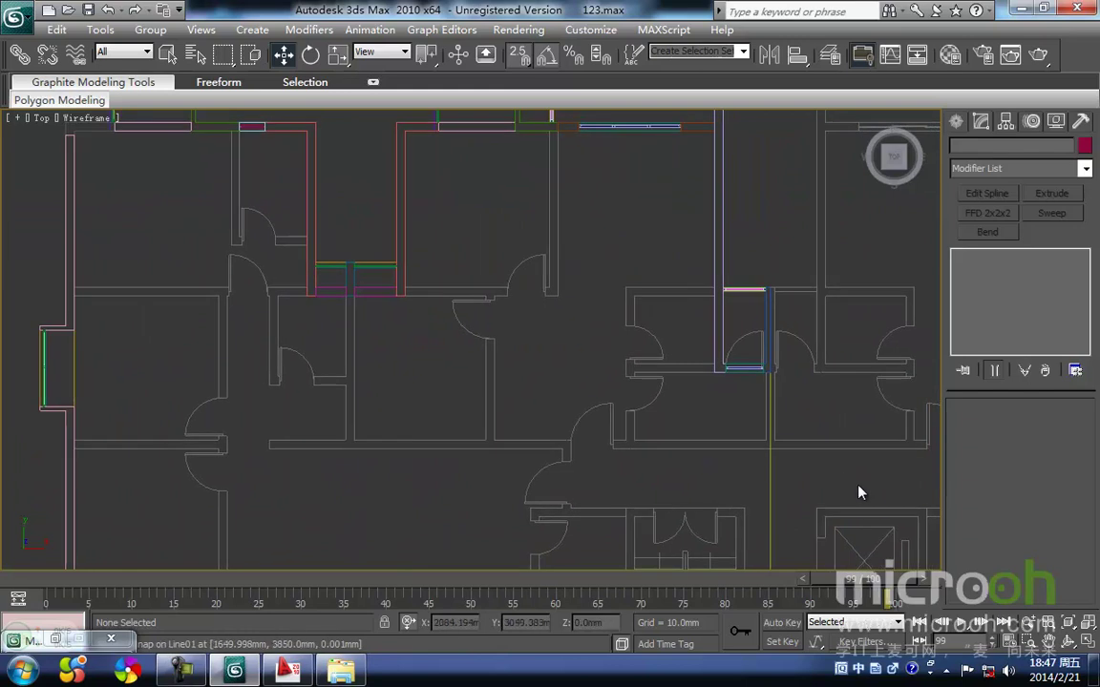
{"action": "left_click_drag", "start_coordinate": [747, 456], "coordinate": [736, 446]}
{"action": "middle_click_drag", "start_coordinate": [736, 447], "coordinate": [739, 445]}
{"action": "scroll", "coordinate": [740, 444], "scroll_direction": "down", "scroll_amount": 2}
{"action": "key", "text": "F3"}
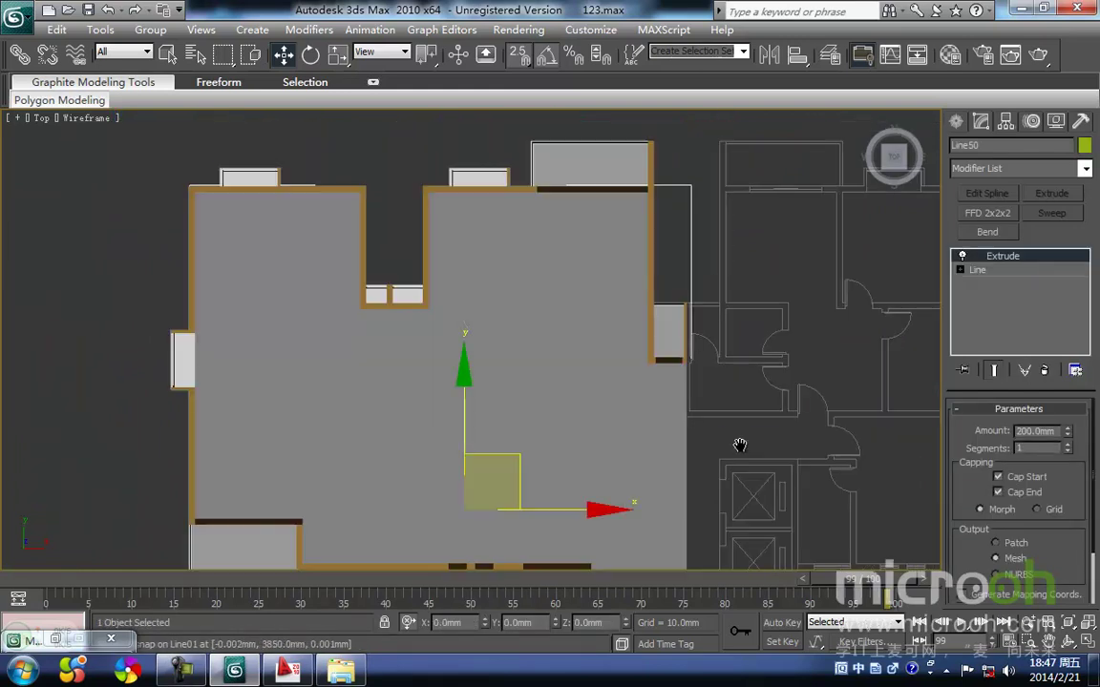
{"action": "middle_click_drag", "start_coordinate": [608, 458], "coordinate": [493, 345]}
{"action": "scroll", "coordinate": [558, 444], "scroll_direction": "down", "scroll_amount": 2}
{"action": "key", "text": "f"}
{"action": "key", "text": "z"}
{"action": "key", "text": "ctrl+space"}
{"action": "middle_click_drag", "start_coordinate": [569, 455], "coordinate": [534, 474]}
{"action": "key", "text": "f"}
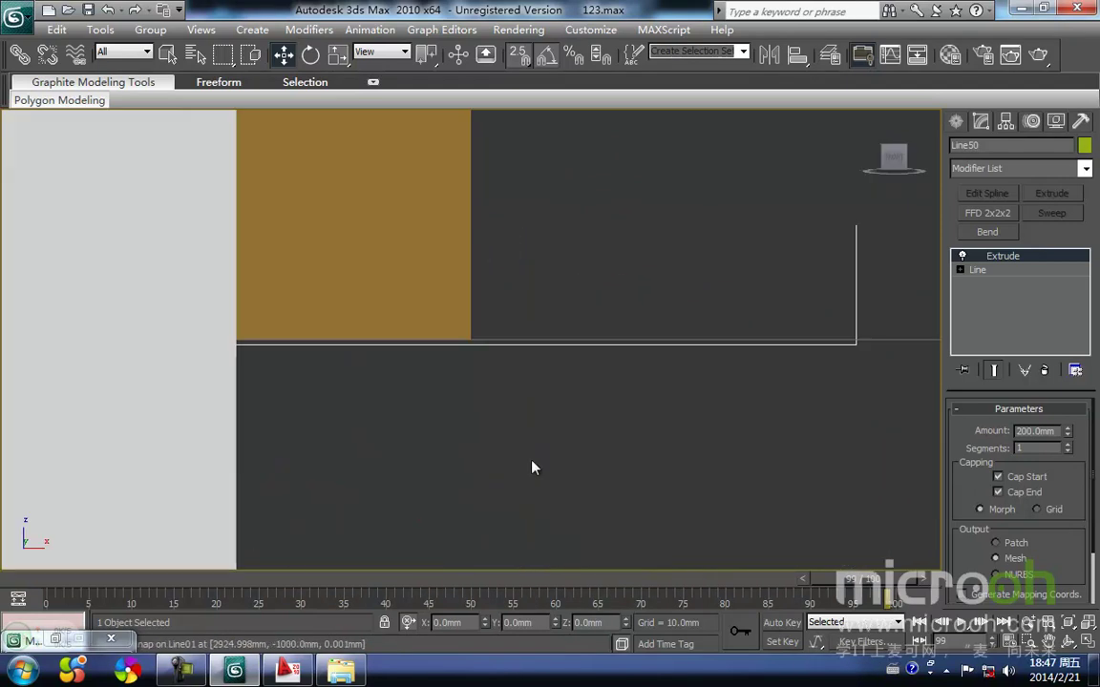
{"action": "key", "text": "z"}
Select all objects of the storey in the front view and group them under the default name Group26.
{"action": "scroll", "coordinate": [528, 450], "scroll_direction": "down", "scroll_amount": 4}
{"action": "left_click", "coordinate": [425, 410]}
{"action": "middle_click_drag", "start_coordinate": [658, 403], "coordinate": [633, 444]}
{"action": "left_click_drag", "start_coordinate": [758, 444], "coordinate": [219, 240]}
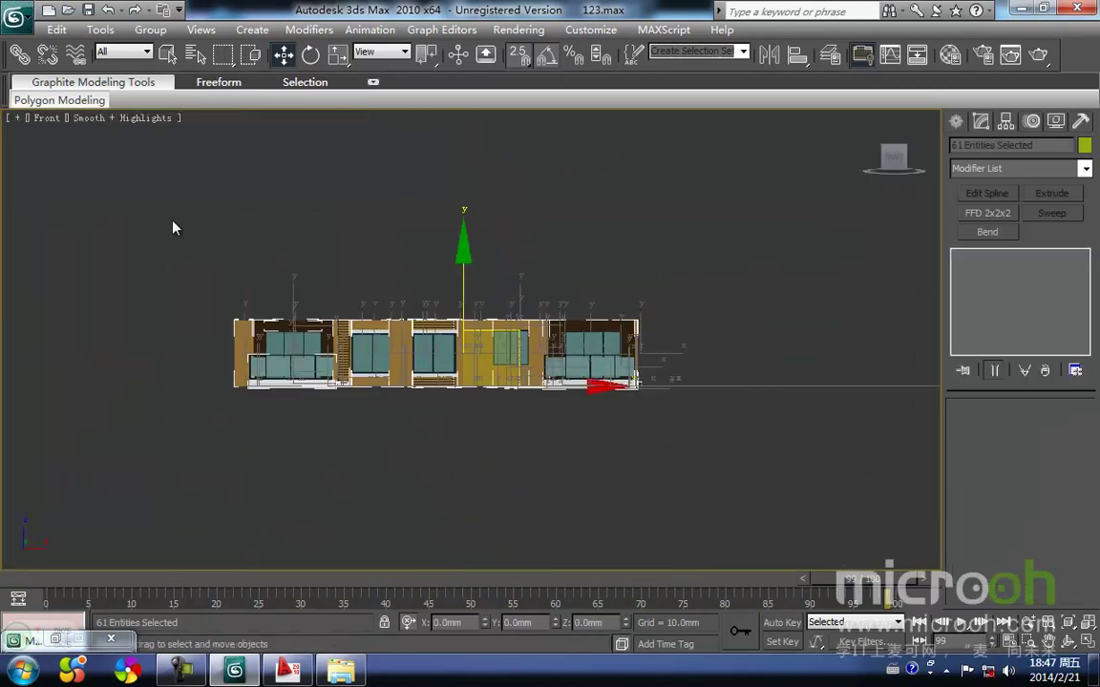
{"action": "left_click", "coordinate": [149, 29]}
{"action": "left_click", "coordinate": [170, 51]}
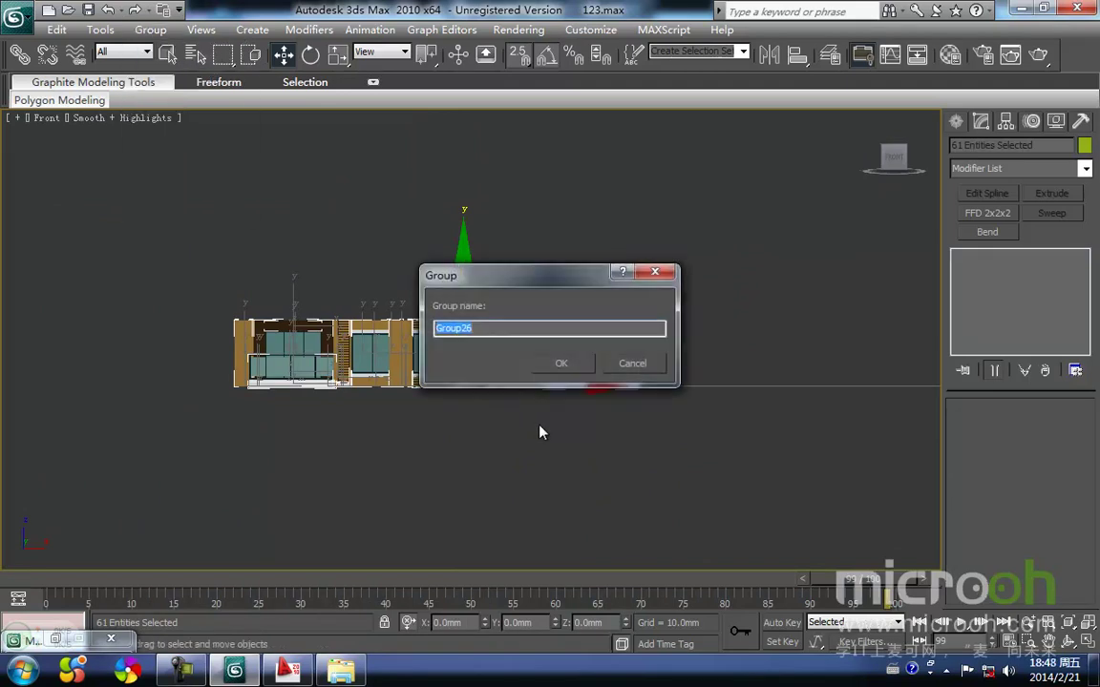
{"action": "left_click", "coordinate": [578, 367]}
Clone the storey group once, upward by about one floor height, as an independent copy.
{"action": "left_click_drag", "start_coordinate": [741, 481], "coordinate": [386, 258]}
{"action": "middle_click_drag", "start_coordinate": [317, 327], "coordinate": [457, 331]}
{"action": "key", "text": "space"}
{"action": "scroll", "coordinate": [456, 331], "scroll_direction": "up", "scroll_amount": 2}
{"action": "scroll", "coordinate": [249, 420], "scroll_direction": "up", "scroll_amount": 2}
{"action": "middle_click_drag", "start_coordinate": [200, 449], "coordinate": [376, 458]}
{"action": "scroll", "coordinate": [382, 430], "scroll_direction": "up", "scroll_amount": 2}
{"action": "mouse_move", "coordinate": [351, 493]}
{"action": "left_mouse_down", "text": "shift"}
{"action": "mouse_move", "coordinate": [339, 191]}
{"action": "mouse_move", "coordinate": [356, 303]}
{"action": "left_mouse_up", "text": "shift"}
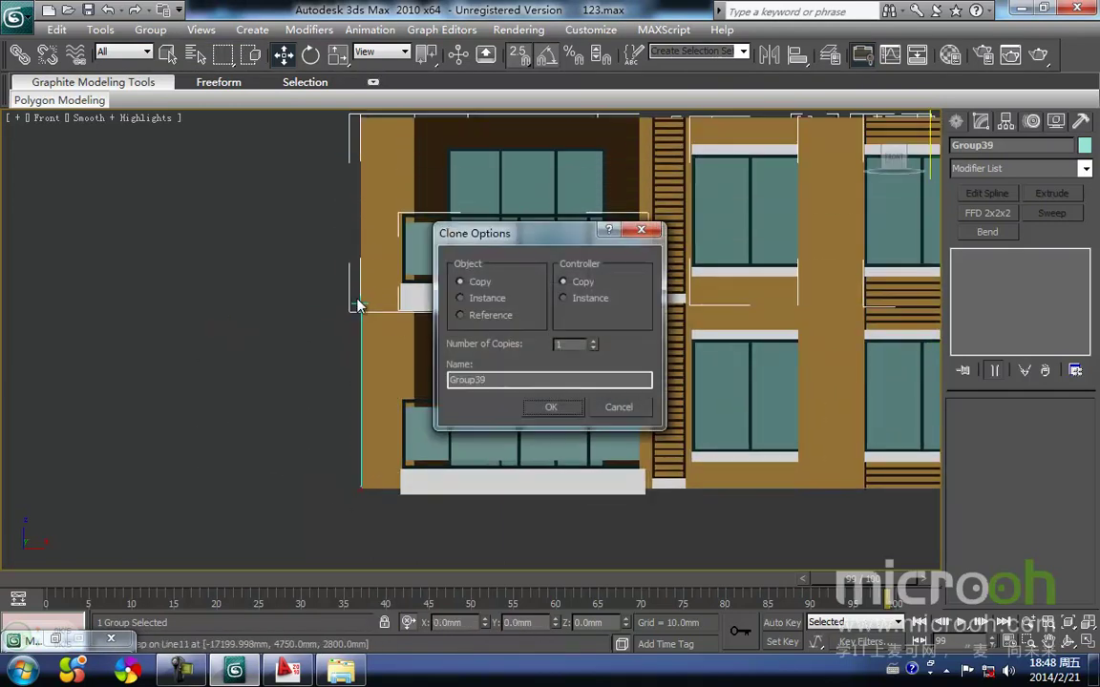
{"action": "left_click", "coordinate": [559, 413]}
Snap the cloned storey's lower corner onto the upper corner of the storey below in wireframe display.
{"action": "mouse_move", "coordinate": [355, 313]}
{"action": "middle_mouse_down"}
{"action": "mouse_move", "coordinate": [334, 392]}
{"action": "mouse_move", "coordinate": [417, 324]}
{"action": "mouse_move", "coordinate": [451, 315]}
{"action": "middle_mouse_up"}
{"action": "key", "text": "F3"}
{"action": "scroll", "coordinate": [328, 382], "scroll_direction": "up", "scroll_amount": 2}
{"action": "scroll", "coordinate": [339, 353], "scroll_direction": "up", "scroll_amount": 2}
{"action": "key", "text": "space"}
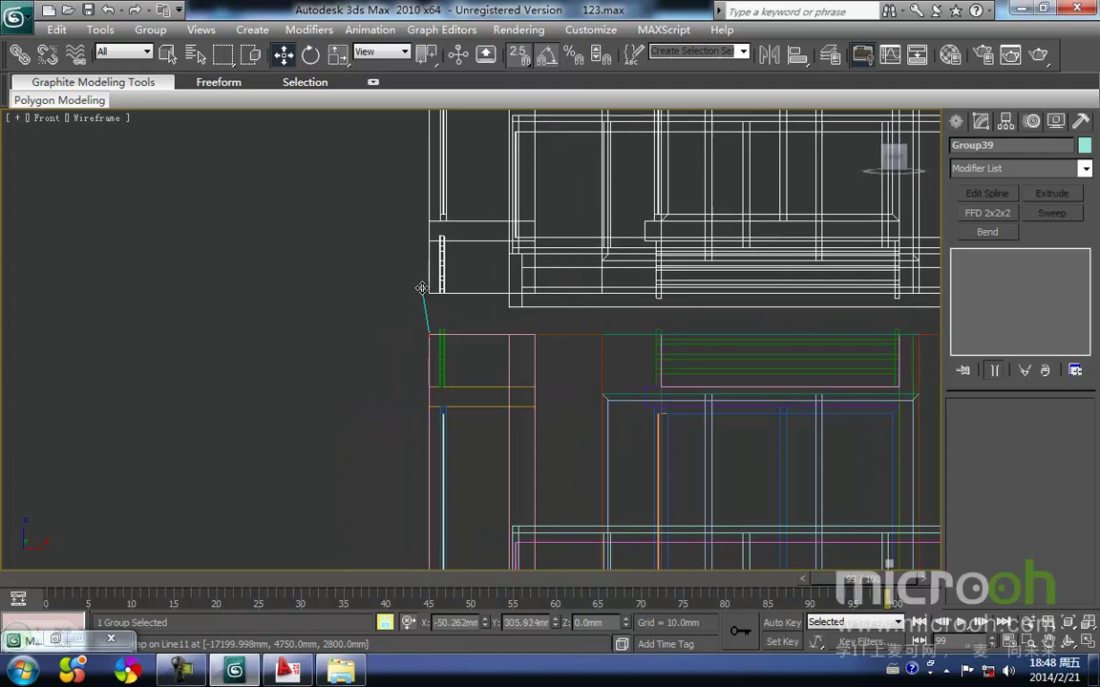
{"action": "middle_click_drag", "start_coordinate": [374, 363], "coordinate": [350, 330]}
{"action": "scroll", "coordinate": [447, 358], "scroll_direction": "down", "scroll_amount": 3}
{"action": "middle_click_drag", "start_coordinate": [447, 358], "coordinate": [406, 346]}
{"action": "key", "text": "F3"}
{"action": "scroll", "coordinate": [515, 388], "scroll_direction": "down", "scroll_amount": 1}
Examine how the two stacked storeys meet, in an orbited view and in the front view.
{"action": "scroll", "coordinate": [478, 373], "scroll_direction": "down", "scroll_amount": 3}
{"action": "middle_click_drag", "start_coordinate": [516, 388], "coordinate": [561, 405]}
{"action": "scroll", "coordinate": [462, 373], "scroll_direction": "up", "scroll_amount": 4}
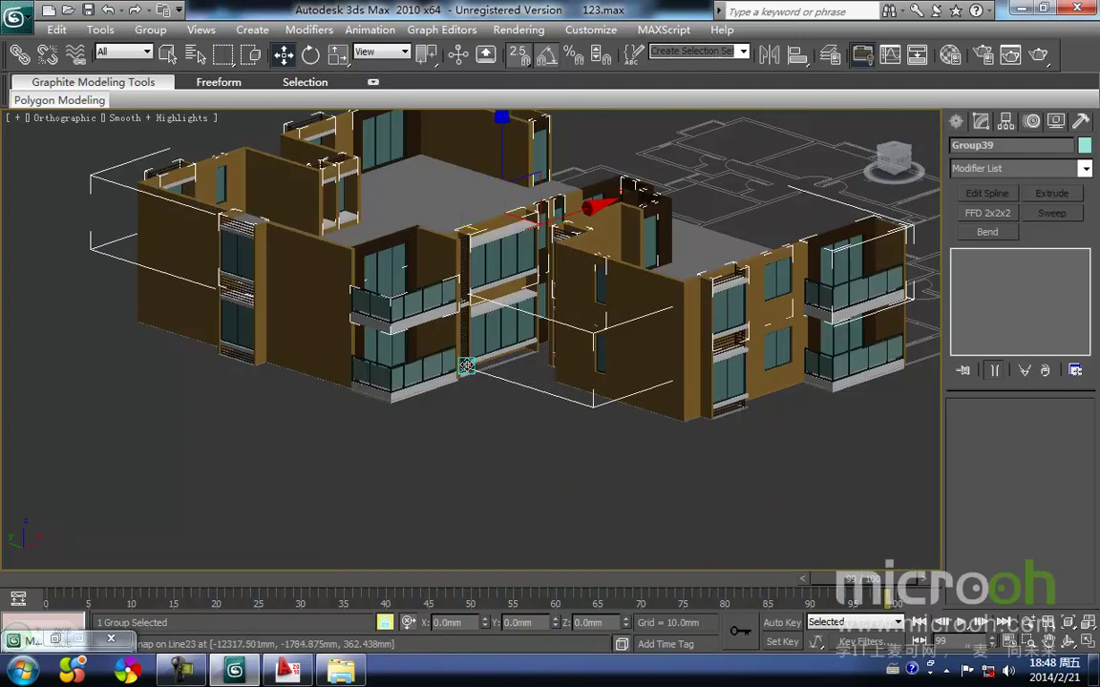
{"action": "middle_click_drag", "start_coordinate": [738, 398], "coordinate": [557, 455]}
{"action": "middle_click_drag", "start_coordinate": [455, 401], "coordinate": [525, 420]}
{"action": "key", "text": "f"}
{"action": "key", "text": "z"}
{"action": "middle_click_drag", "start_coordinate": [316, 302], "coordinate": [484, 339]}
{"action": "middle_click_drag", "start_coordinate": [299, 411], "coordinate": [258, 451]}
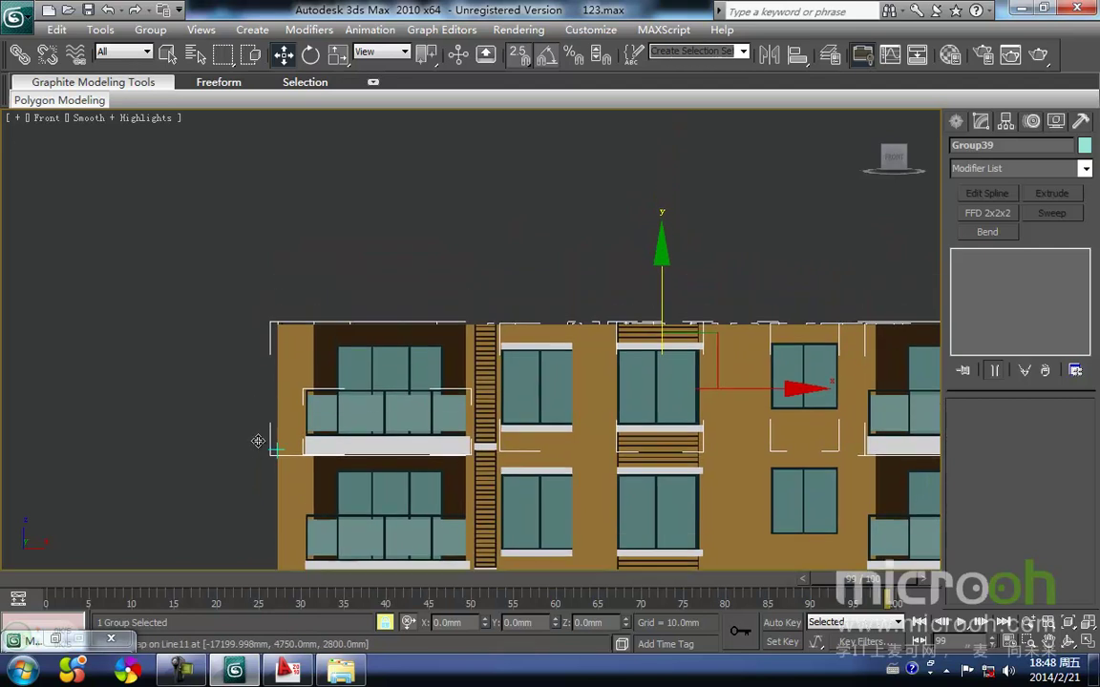
{"action": "scroll", "coordinate": [286, 346], "scroll_direction": "down", "scroll_amount": 3}
{"action": "middle_click_drag", "start_coordinate": [420, 423], "coordinate": [398, 427]}
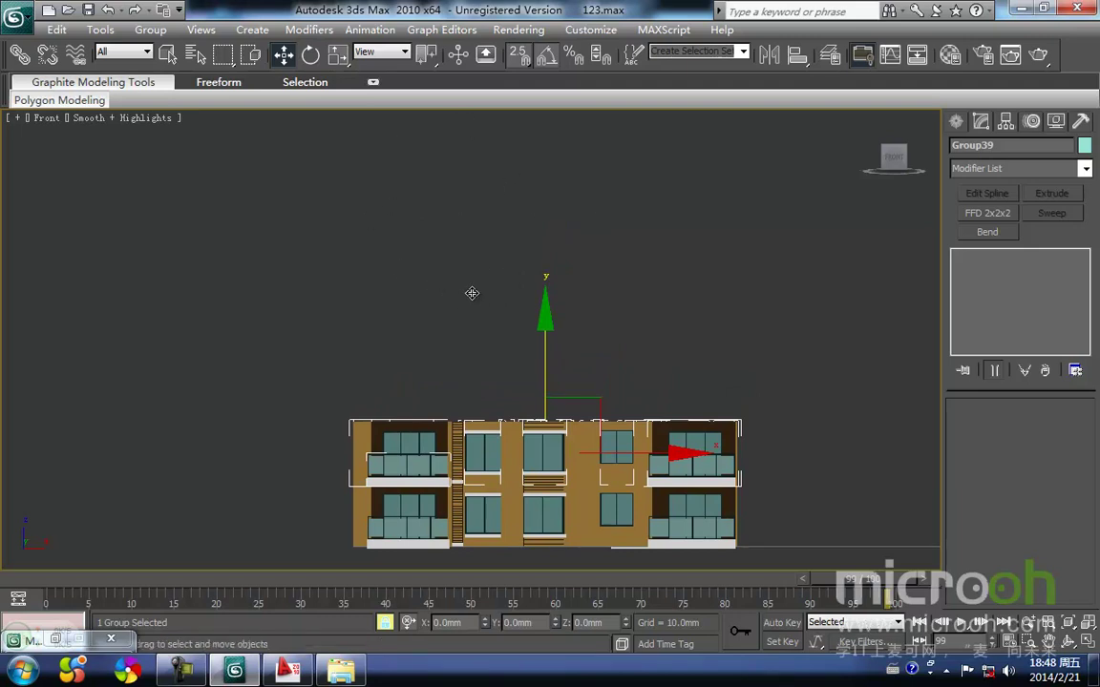
Clone the second storey repeatedly upward by its own height, as stacked instances, to form the tower.
{"action": "middle_click_drag", "start_coordinate": [441, 344], "coordinate": [486, 245]}
{"action": "scroll", "coordinate": [430, 296], "scroll_direction": "up", "scroll_amount": 4}
{"action": "middle_click_drag", "start_coordinate": [392, 327], "coordinate": [475, 279]}
{"action": "scroll", "coordinate": [410, 330], "scroll_direction": "up", "scroll_amount": 2}
{"action": "middle_click_drag", "start_coordinate": [375, 371], "coordinate": [360, 408]}
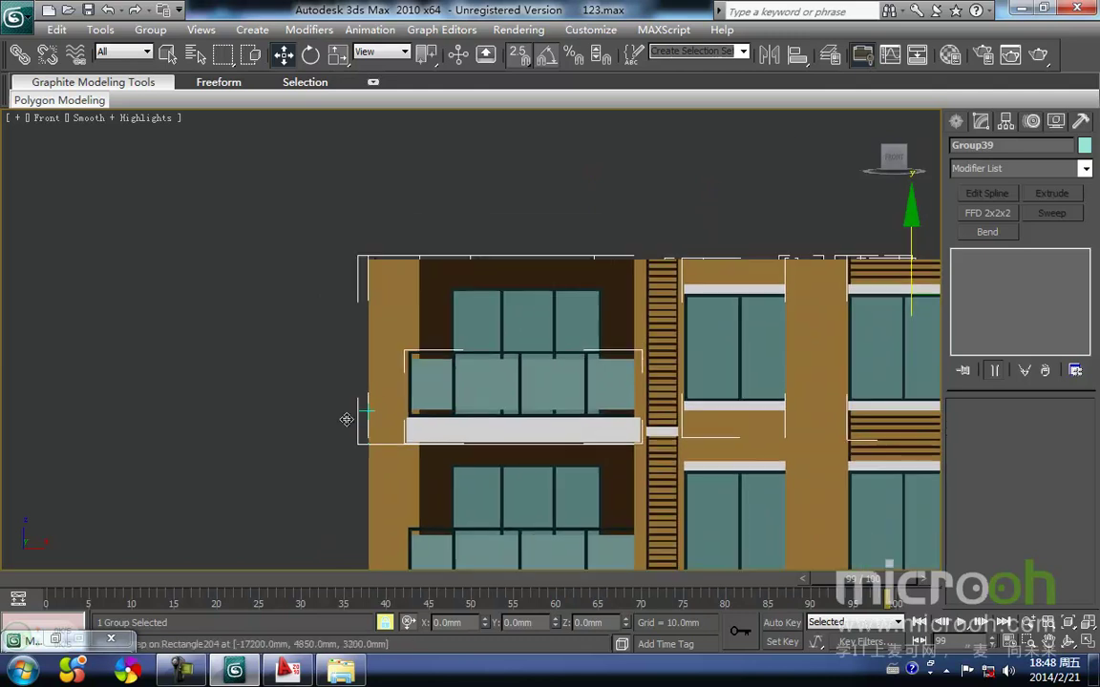
{"action": "mouse_move", "coordinate": [352, 439]}
{"action": "left_mouse_down", "text": "shift"}
{"action": "mouse_move", "coordinate": [297, 158]}
{"action": "mouse_move", "coordinate": [366, 229]}
{"action": "mouse_move", "coordinate": [363, 250]}
{"action": "mouse_move", "coordinate": [352, 237]}
{"action": "mouse_move", "coordinate": [363, 256]}
{"action": "left_mouse_up", "text": "shift"}
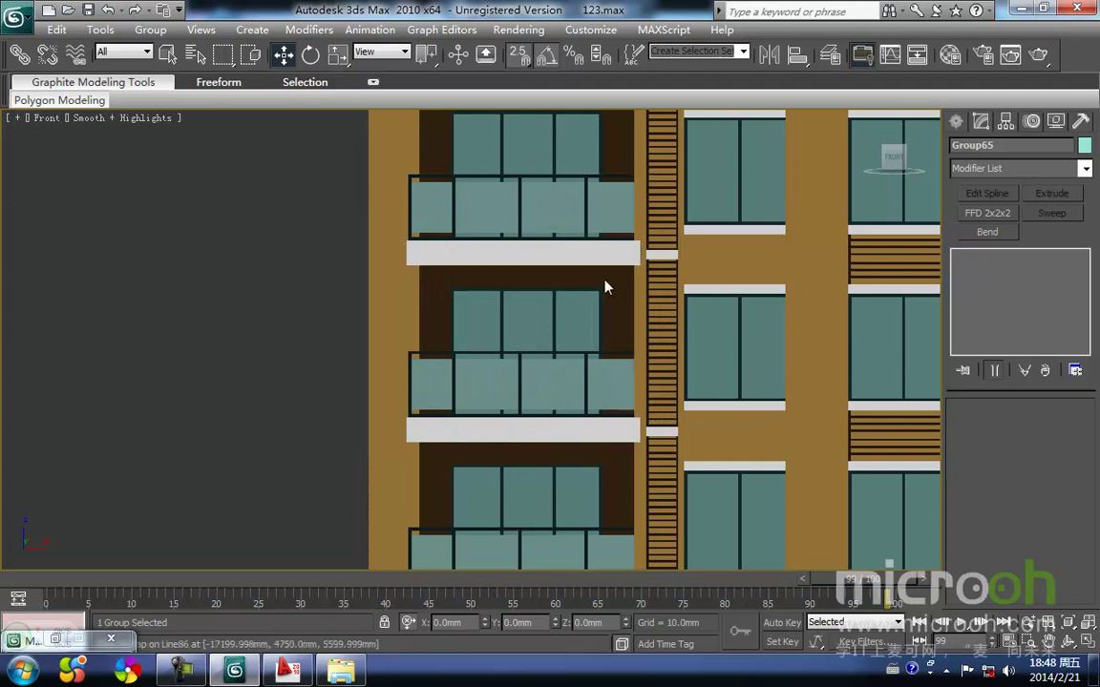
Clone the tower's top storey once, one storey height upward, as an independent copy snapped to its upper corner.
{"action": "middle_click_drag", "start_coordinate": [595, 321], "coordinate": [552, 425]}
{"action": "scroll", "coordinate": [589, 344], "scroll_direction": "down", "scroll_amount": 6}
{"action": "middle_click_drag", "start_coordinate": [590, 362], "coordinate": [590, 511]}
{"action": "middle_click_drag", "start_coordinate": [624, 290], "coordinate": [621, 528]}
{"action": "scroll", "coordinate": [611, 359], "scroll_direction": "up", "scroll_amount": 2}
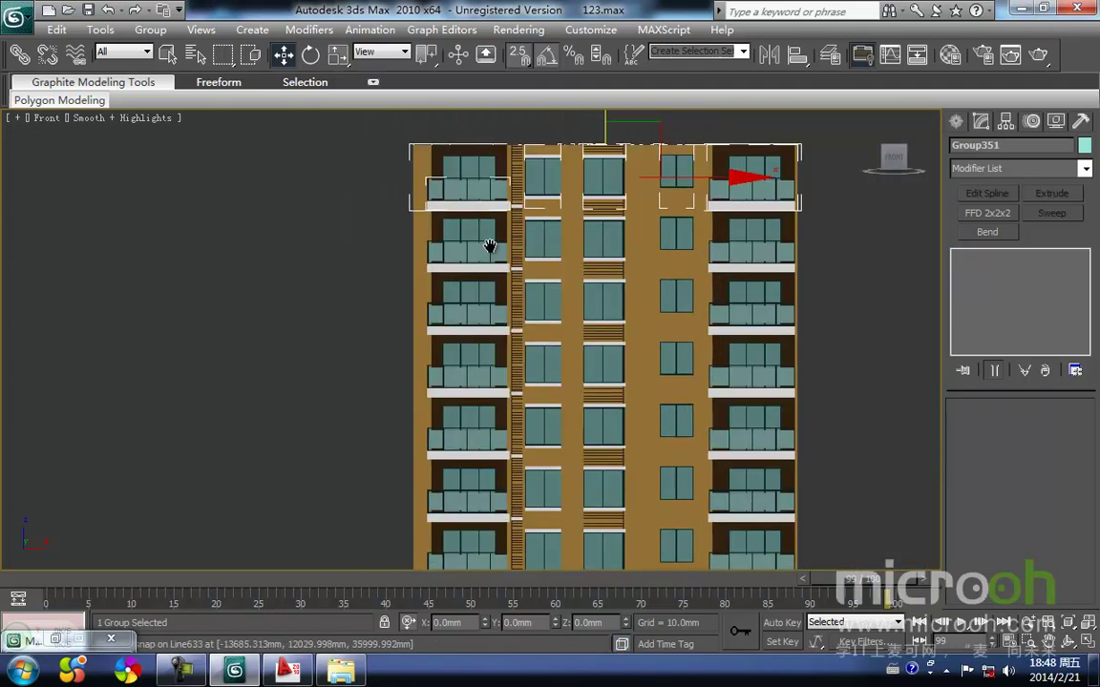
{"action": "middle_click_drag", "start_coordinate": [487, 216], "coordinate": [520, 343]}
{"action": "scroll", "coordinate": [518, 344], "scroll_direction": "up", "scroll_amount": 2}
{"action": "scroll", "coordinate": [474, 340], "scroll_direction": "up", "scroll_amount": 4}
{"action": "middle_click_drag", "start_coordinate": [462, 248], "coordinate": [470, 436]}
{"action": "key", "text": "F3"}
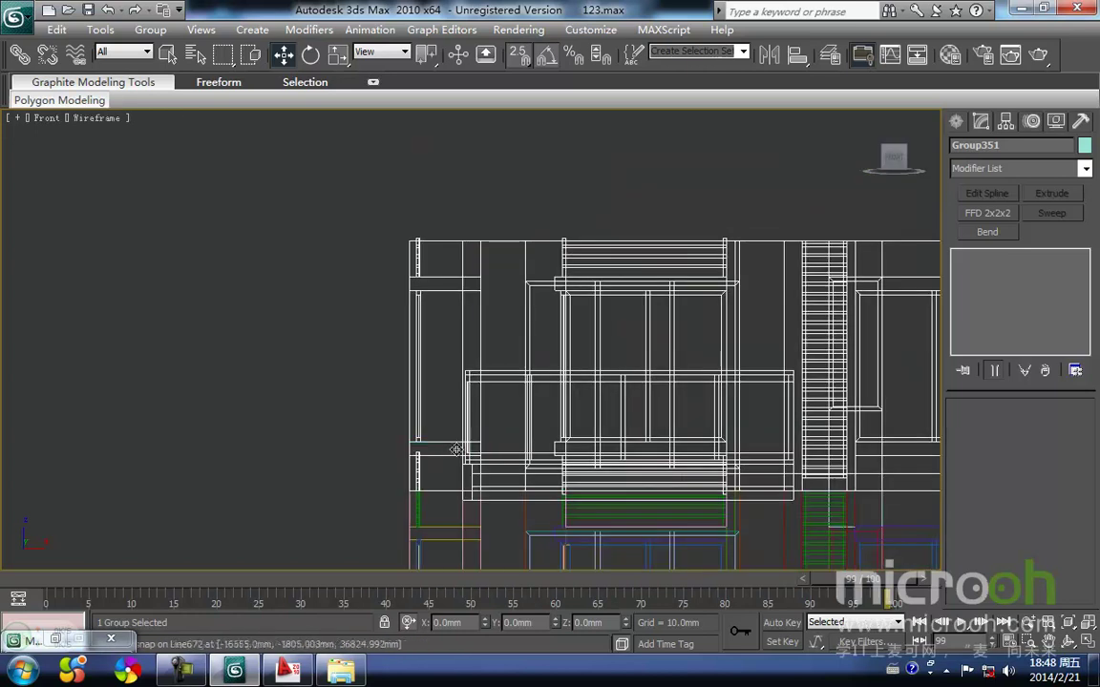
{"action": "mouse_move", "coordinate": [394, 492]}
{"action": "left_mouse_down", "text": "shift"}
{"action": "mouse_move", "coordinate": [405, 220]}
{"action": "mouse_move", "coordinate": [409, 241]}
{"action": "left_mouse_up", "text": "shift"}
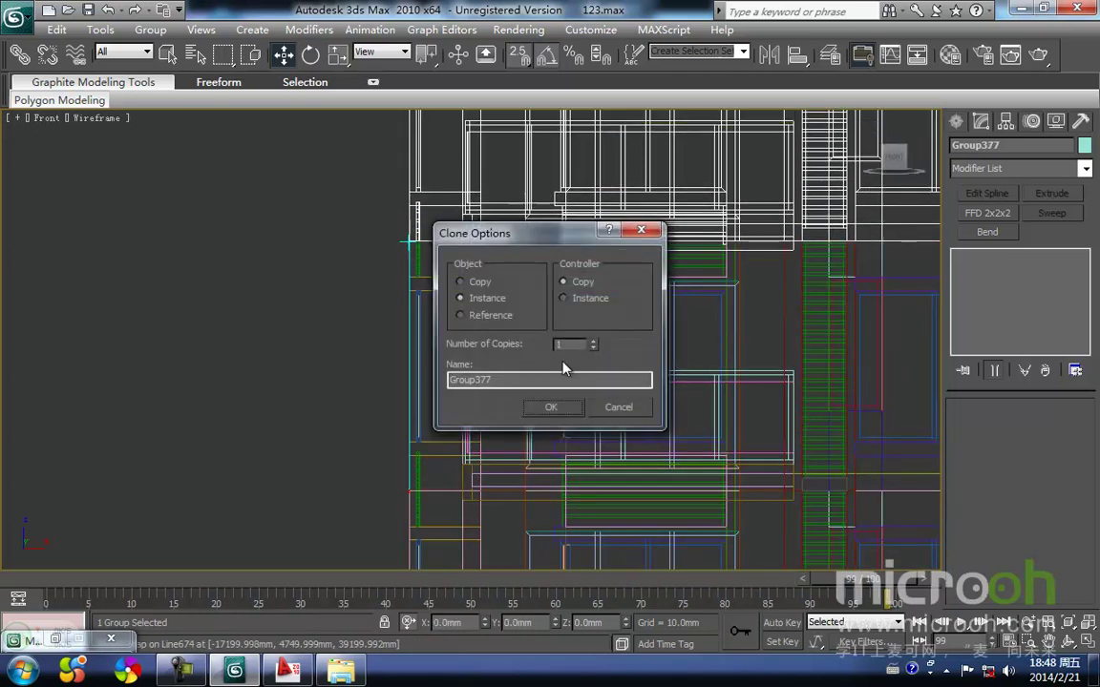
{"action": "left_click", "coordinate": [459, 283]}
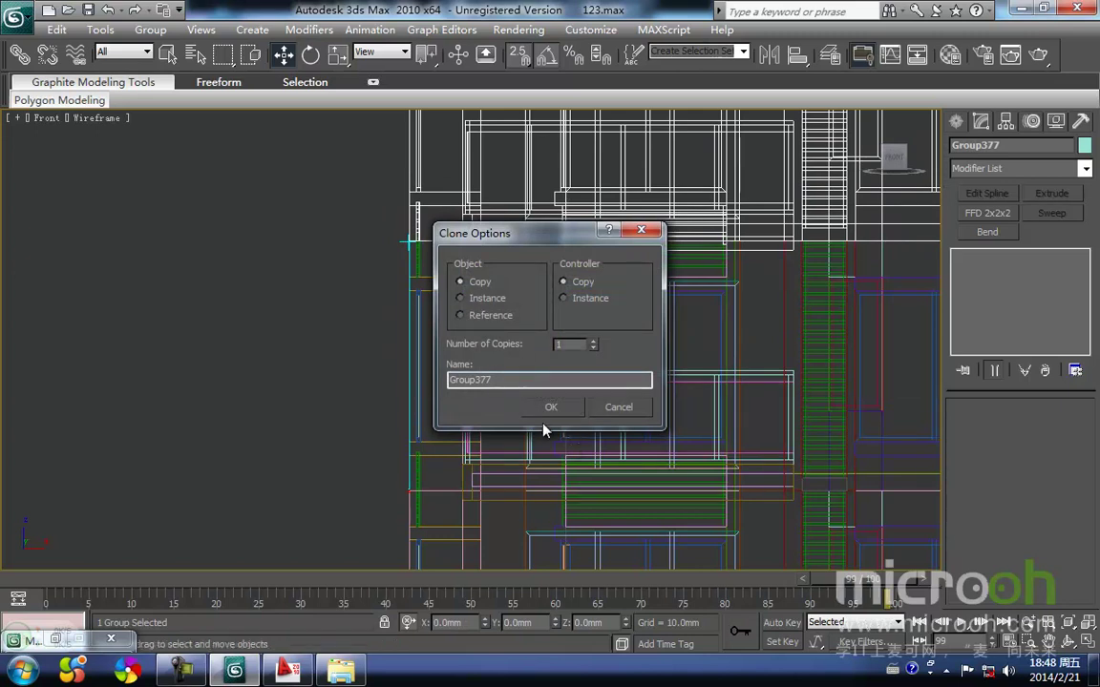
{"action": "left_click", "coordinate": [550, 411]}
{"action": "left_click", "coordinate": [346, 358]}
Examine the stacked tower from several sides, from its base up to the top storey.
{"action": "middle_click_drag", "start_coordinate": [347, 353], "coordinate": [345, 308]}
{"action": "scroll", "coordinate": [347, 310], "scroll_direction": "down", "scroll_amount": 1}
{"action": "key", "text": "F3"}
{"action": "scroll", "coordinate": [398, 332], "scroll_direction": "down", "scroll_amount": 5}
{"action": "middle_click_drag", "start_coordinate": [456, 356], "coordinate": [439, 226]}
{"action": "middle_click_drag", "start_coordinate": [581, 447], "coordinate": [707, 469], "text": "alt"}
{"action": "middle_click_drag", "start_coordinate": [623, 417], "coordinate": [437, 300]}
{"action": "scroll", "coordinate": [627, 468], "scroll_direction": "up", "scroll_amount": 2}
{"action": "middle_click_drag", "start_coordinate": [624, 451], "coordinate": [584, 341]}
{"action": "scroll", "coordinate": [578, 347], "scroll_direction": "up", "scroll_amount": 2}
{"action": "middle_click_drag", "start_coordinate": [414, 440], "coordinate": [413, 367]}
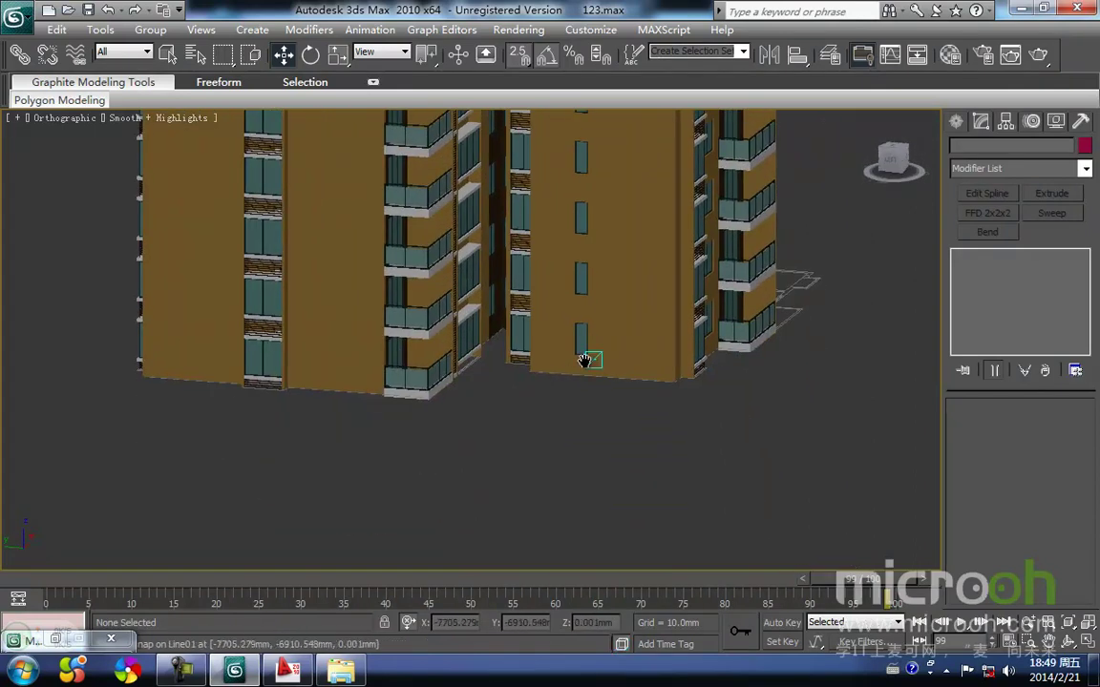
{"action": "middle_click_drag", "start_coordinate": [594, 358], "coordinate": [494, 402]}
{"action": "middle_click_drag", "start_coordinate": [571, 375], "coordinate": [423, 467], "text": "alt"}
{"action": "scroll", "coordinate": [486, 297], "scroll_direction": "down", "scroll_amount": 3}
{"action": "scroll", "coordinate": [423, 466], "scroll_direction": "down", "scroll_amount": 2}
{"action": "middle_click_drag", "start_coordinate": [441, 386], "coordinate": [453, 592]}
{"action": "scroll", "coordinate": [469, 303], "scroll_direction": "up", "scroll_amount": 4}
{"action": "middle_click_drag", "start_coordinate": [469, 291], "coordinate": [480, 361]}
{"action": "scroll", "coordinate": [476, 339], "scroll_direction": "up", "scroll_amount": 2}
{"action": "scroll", "coordinate": [379, 300], "scroll_direction": "up", "scroll_amount": 5}
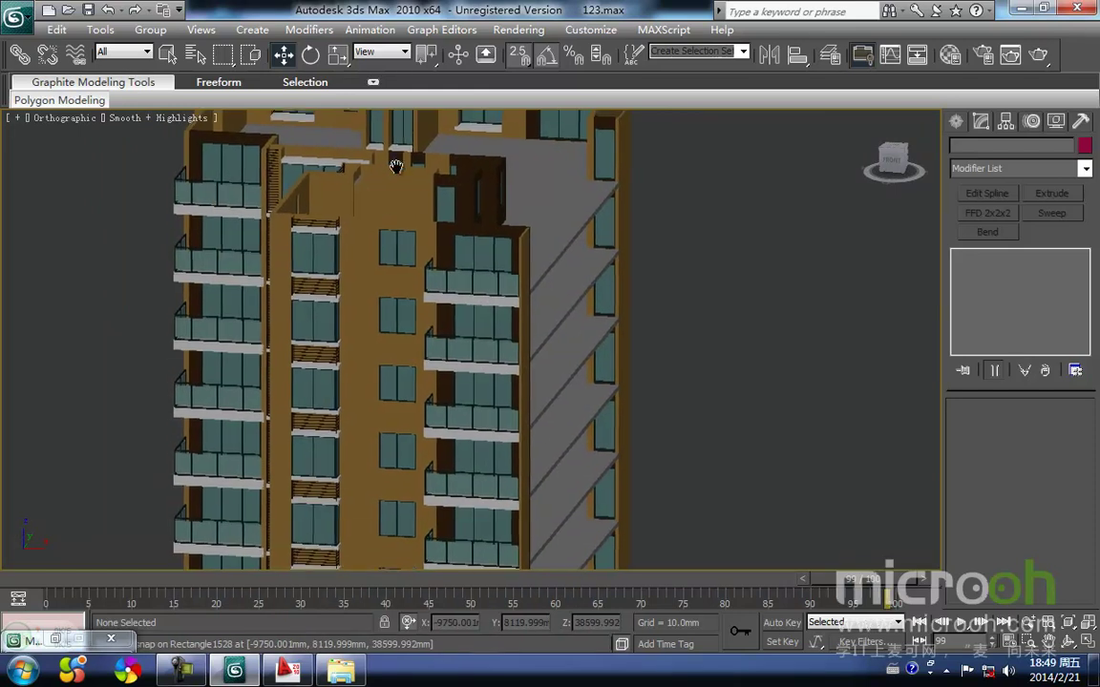
Isolate the ground storey group and move the isolation notice clear of the model.
{"action": "key", "text": "f"}
{"action": "key", "text": "z"}
{"action": "middle_click_drag", "start_coordinate": [443, 392], "coordinate": [469, 199]}
{"action": "scroll", "coordinate": [427, 335], "scroll_direction": "up", "scroll_amount": 2}
{"action": "scroll", "coordinate": [427, 334], "scroll_direction": "up", "scroll_amount": 3}
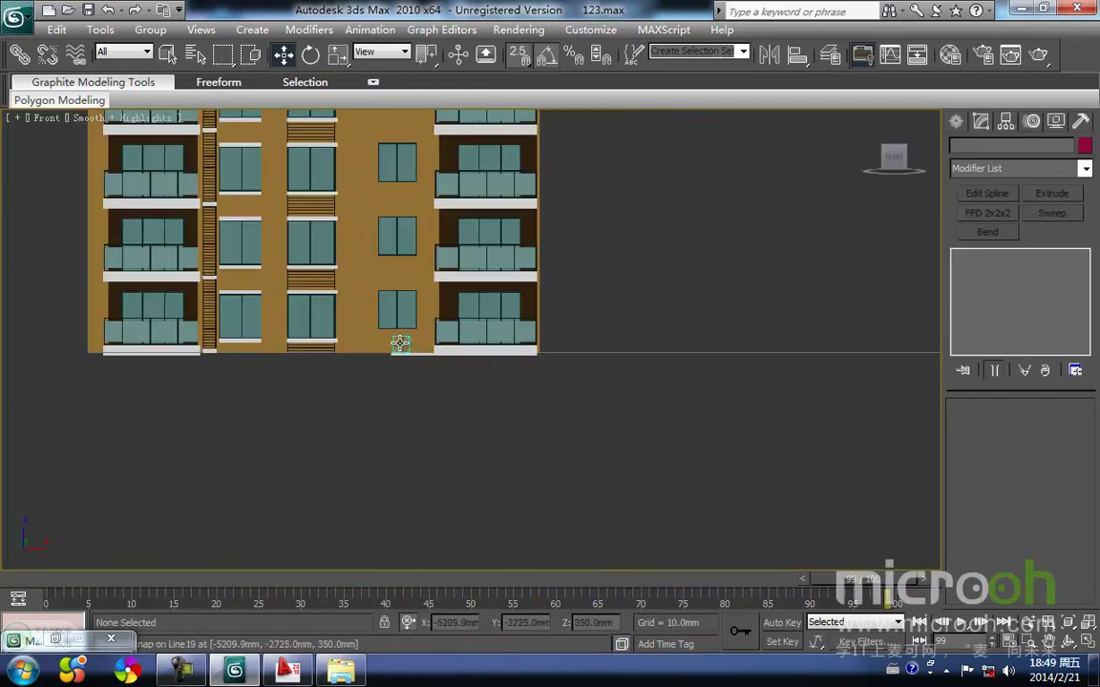
{"action": "left_click", "coordinate": [398, 341]}
{"action": "key", "text": "alt+q"}
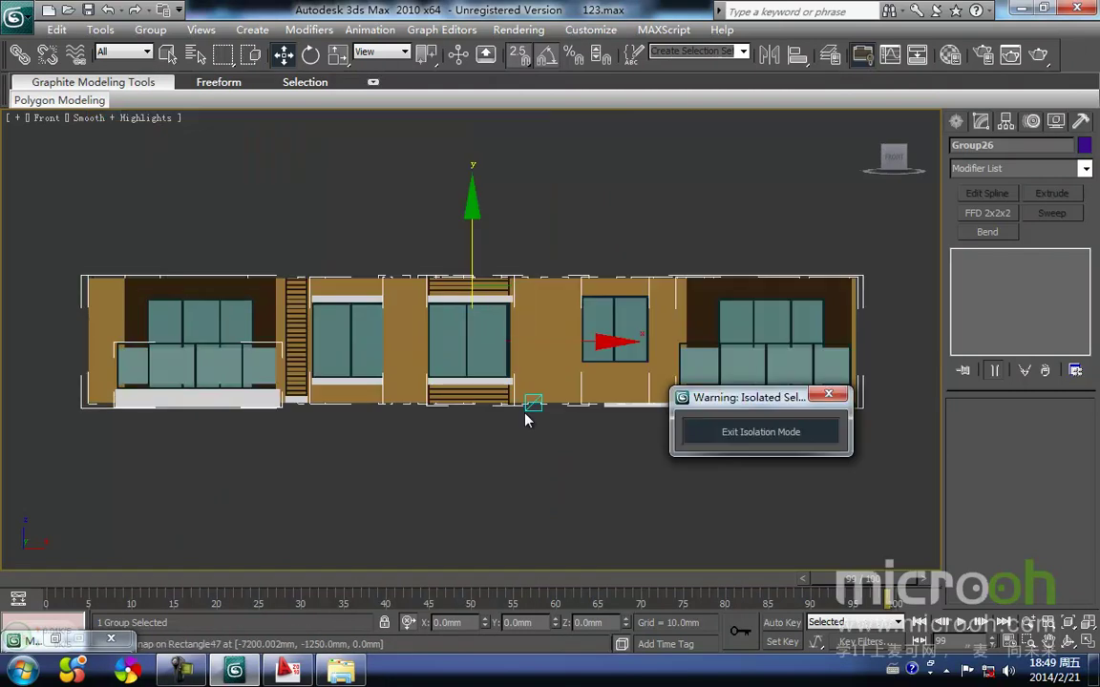
{"action": "left_click_drag", "start_coordinate": [809, 465], "coordinate": [885, 540]}
{"action": "left_click", "coordinate": [601, 494]}
Examine the isolated ground storey's bay windows, balconies and louvres from the outside.
{"action": "middle_click_drag", "start_coordinate": [564, 447], "coordinate": [558, 376]}
{"action": "middle_click_drag", "start_coordinate": [524, 372], "coordinate": [581, 404], "text": "alt"}
{"action": "scroll", "coordinate": [582, 411], "scroll_direction": "up", "scroll_amount": 8}
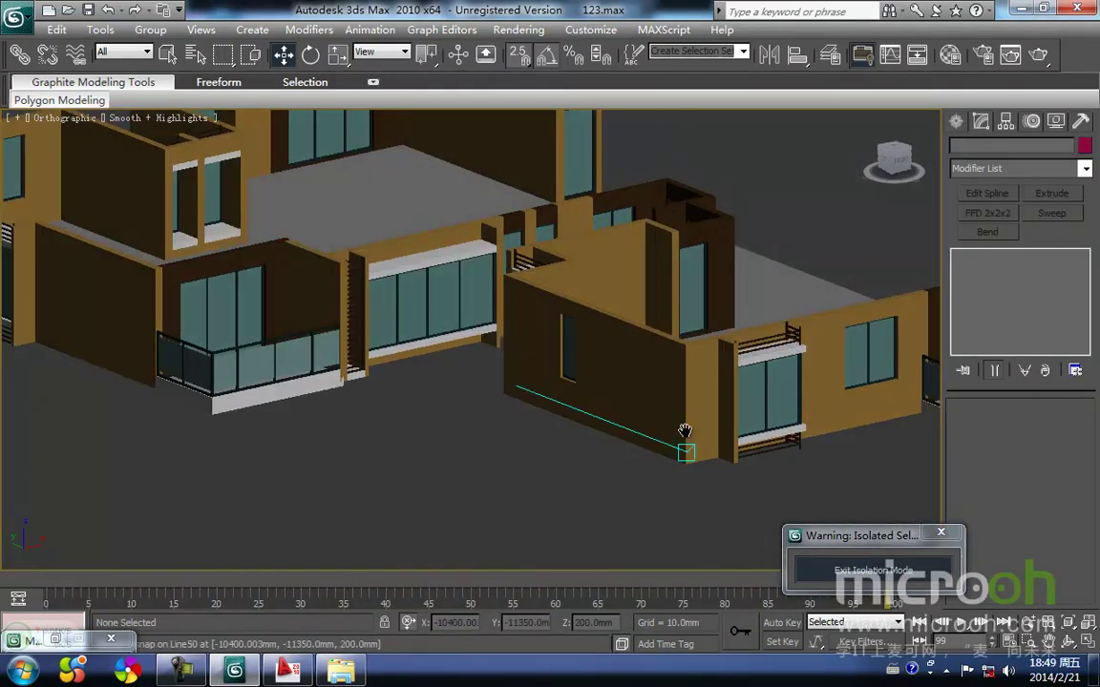
{"action": "scroll", "coordinate": [523, 403], "scroll_direction": "down", "scroll_amount": 4}
{"action": "middle_click_drag", "start_coordinate": [512, 402], "coordinate": [395, 408]}
{"action": "scroll", "coordinate": [511, 399], "scroll_direction": "up", "scroll_amount": 4}
{"action": "middle_click_drag", "start_coordinate": [518, 387], "coordinate": [382, 392]}
{"action": "scroll", "coordinate": [380, 394], "scroll_direction": "down", "scroll_amount": 4}
{"action": "scroll", "coordinate": [461, 395], "scroll_direction": "down", "scroll_amount": 2}
Open the ground storey group so that its individual parts can be edited.
{"action": "left_click_drag", "start_coordinate": [401, 279], "coordinate": [348, 226]}
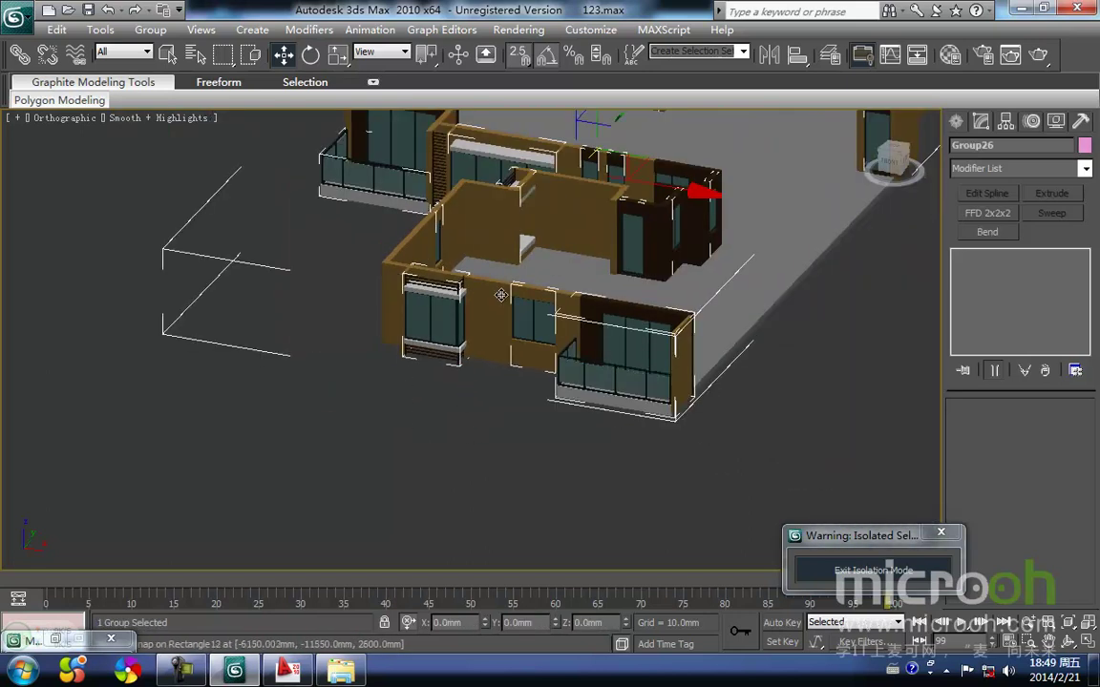
{"action": "scroll", "coordinate": [444, 329], "scroll_direction": "down", "scroll_amount": 2}
{"action": "middle_click_drag", "start_coordinate": [428, 265], "coordinate": [210, 376], "text": "alt"}
{"action": "scroll", "coordinate": [210, 377], "scroll_direction": "up", "scroll_amount": 3}
{"action": "scroll", "coordinate": [212, 377], "scroll_direction": "up", "scroll_amount": 3}
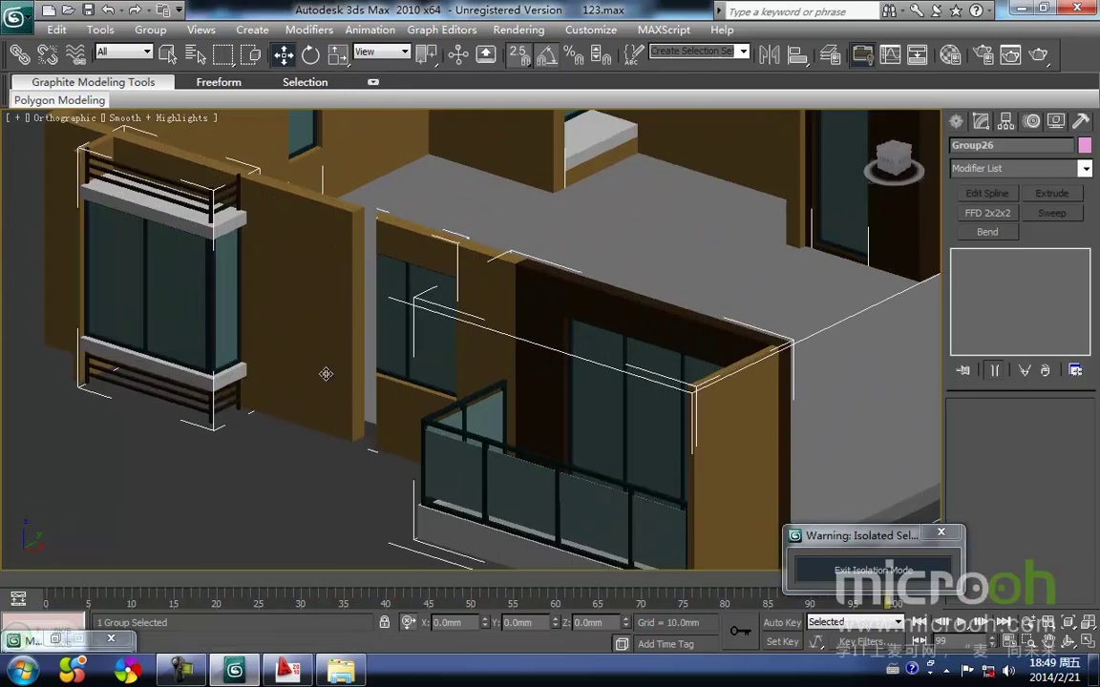
{"action": "middle_click_drag", "start_coordinate": [218, 422], "coordinate": [385, 437]}
{"action": "left_click", "coordinate": [151, 30]}
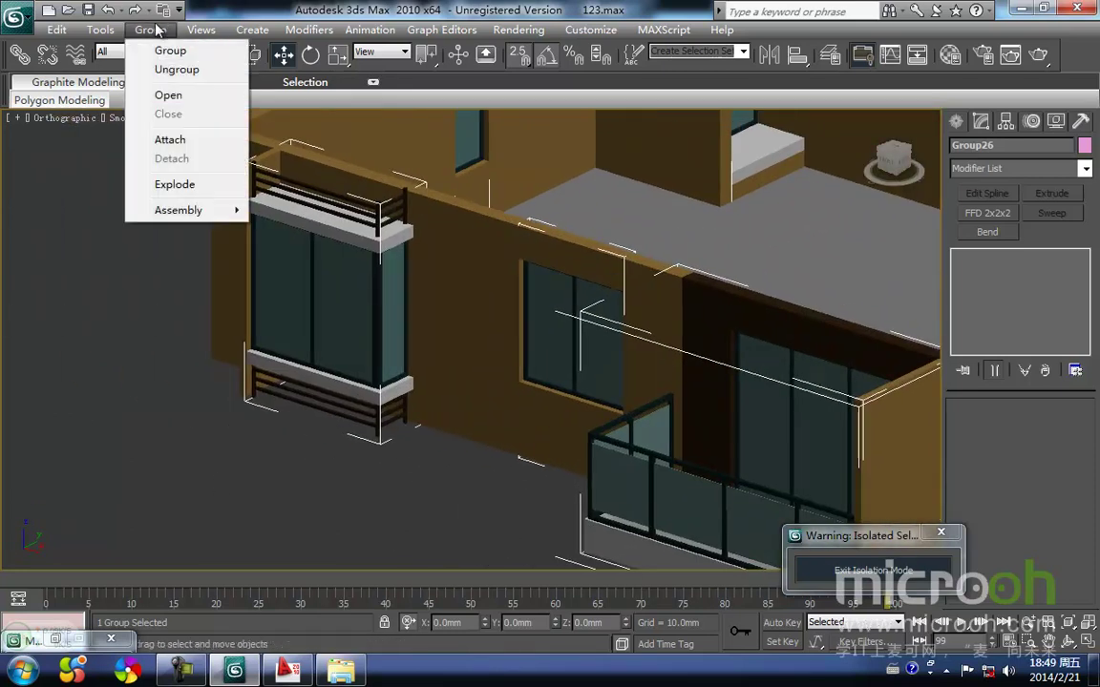
{"action": "left_click", "coordinate": [168, 96]}
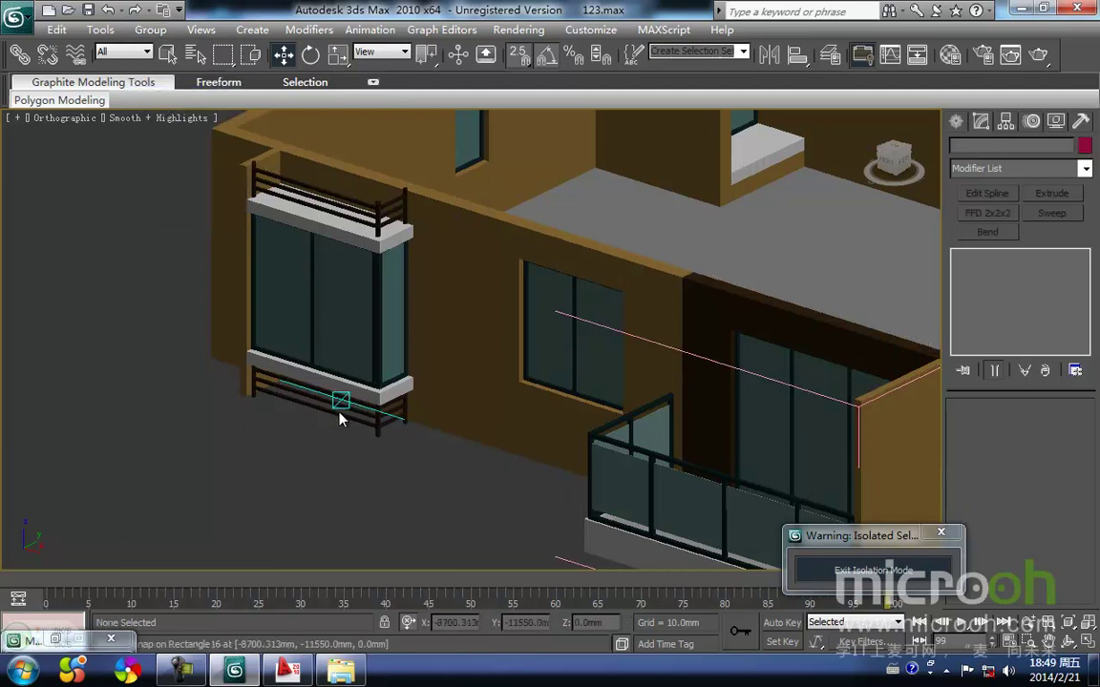
Open the corner bay window's nested group and delete the louvre rails below its sill.
{"action": "left_click", "coordinate": [306, 370]}
{"action": "key", "text": "F3"}
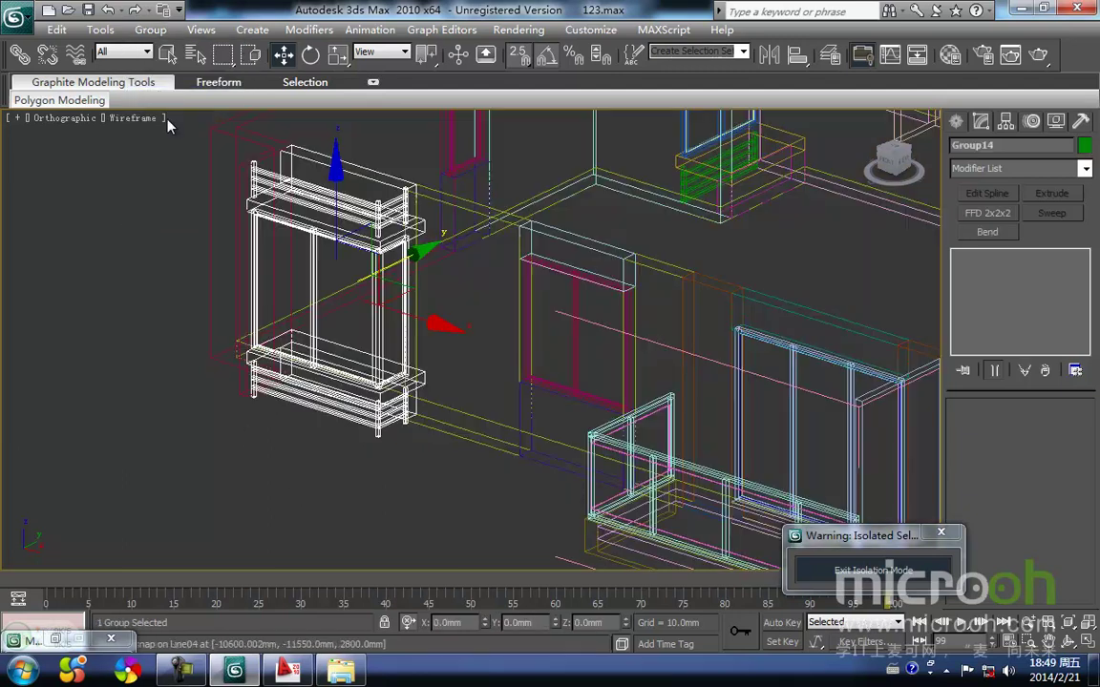
{"action": "left_click", "coordinate": [135, 32]}
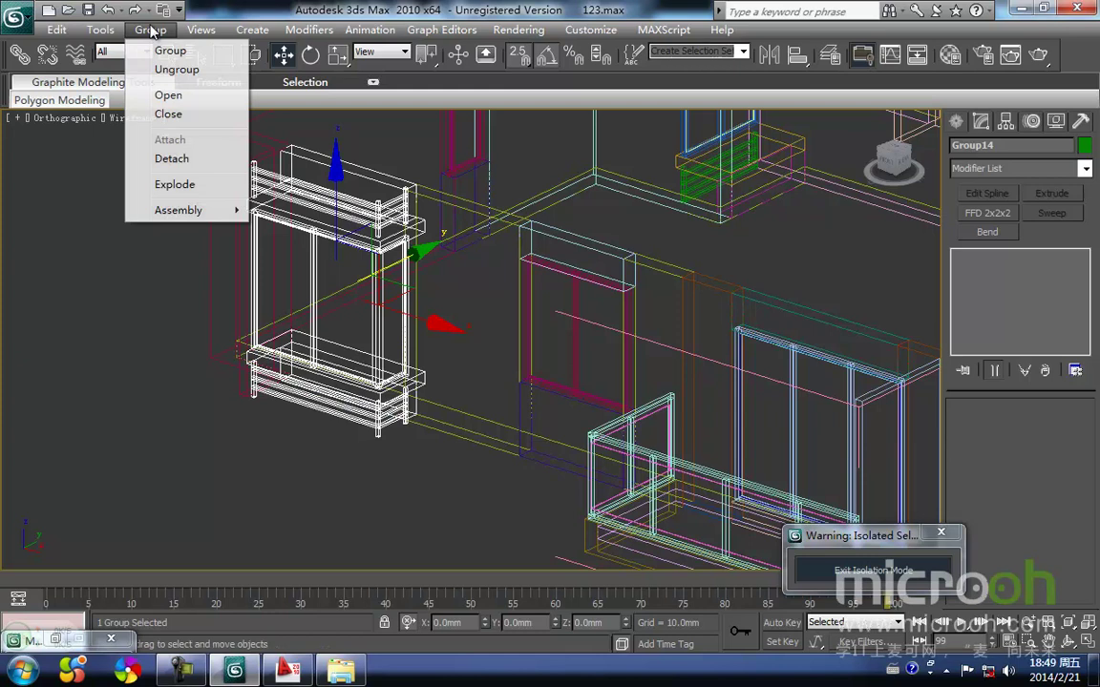
{"action": "left_click", "coordinate": [171, 112]}
{"action": "left_click", "coordinate": [327, 414]}
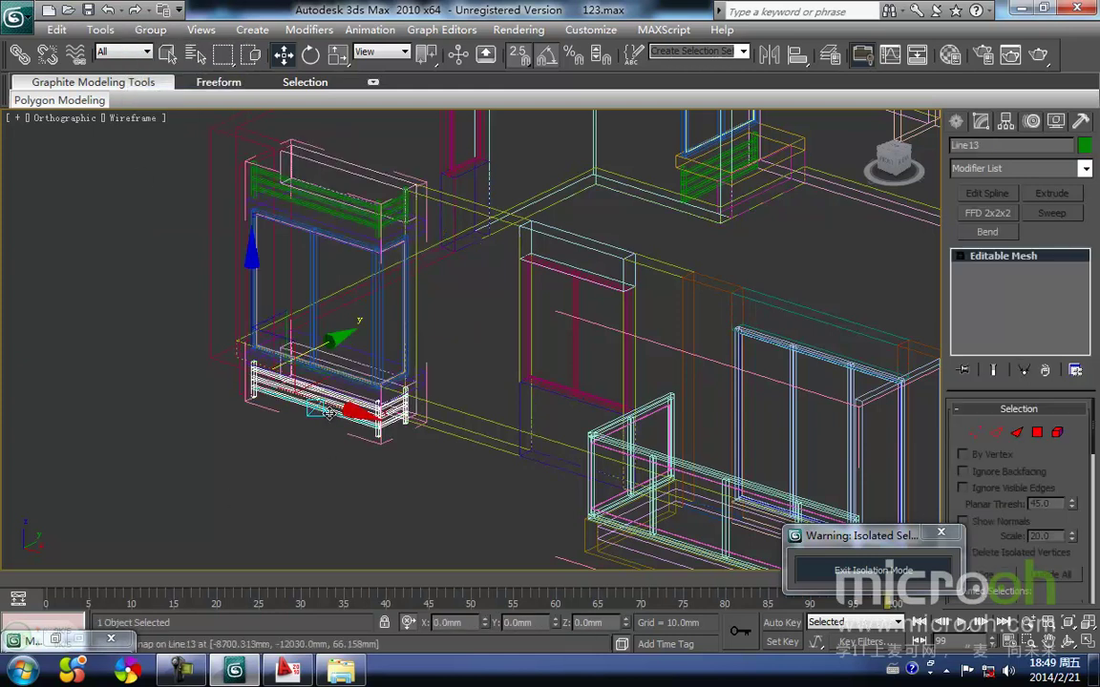
{"action": "key", "text": "Delete"}
Open the nested group Group17 of the bay window on the building's other side for editing.
{"action": "middle_click_drag", "start_coordinate": [489, 417], "coordinate": [367, 420]}
{"action": "key", "text": "F3"}
{"action": "scroll", "coordinate": [454, 427], "scroll_direction": "down", "scroll_amount": 2}
{"action": "scroll", "coordinate": [497, 437], "scroll_direction": "down", "scroll_amount": 2}
{"action": "middle_click_drag", "start_coordinate": [545, 444], "coordinate": [414, 421]}
{"action": "scroll", "coordinate": [382, 401], "scroll_direction": "down", "scroll_amount": 3}
{"action": "middle_click_drag", "start_coordinate": [347, 369], "coordinate": [576, 370], "text": "alt"}
{"action": "scroll", "coordinate": [150, 386], "scroll_direction": "up", "scroll_amount": 2}
{"action": "middle_click_drag", "start_coordinate": [233, 395], "coordinate": [396, 387]}
{"action": "scroll", "coordinate": [191, 420], "scroll_direction": "up", "scroll_amount": 2}
{"action": "middle_click_drag", "start_coordinate": [187, 422], "coordinate": [390, 390]}
{"action": "key", "text": "F3"}
{"action": "left_click", "coordinate": [258, 425]}
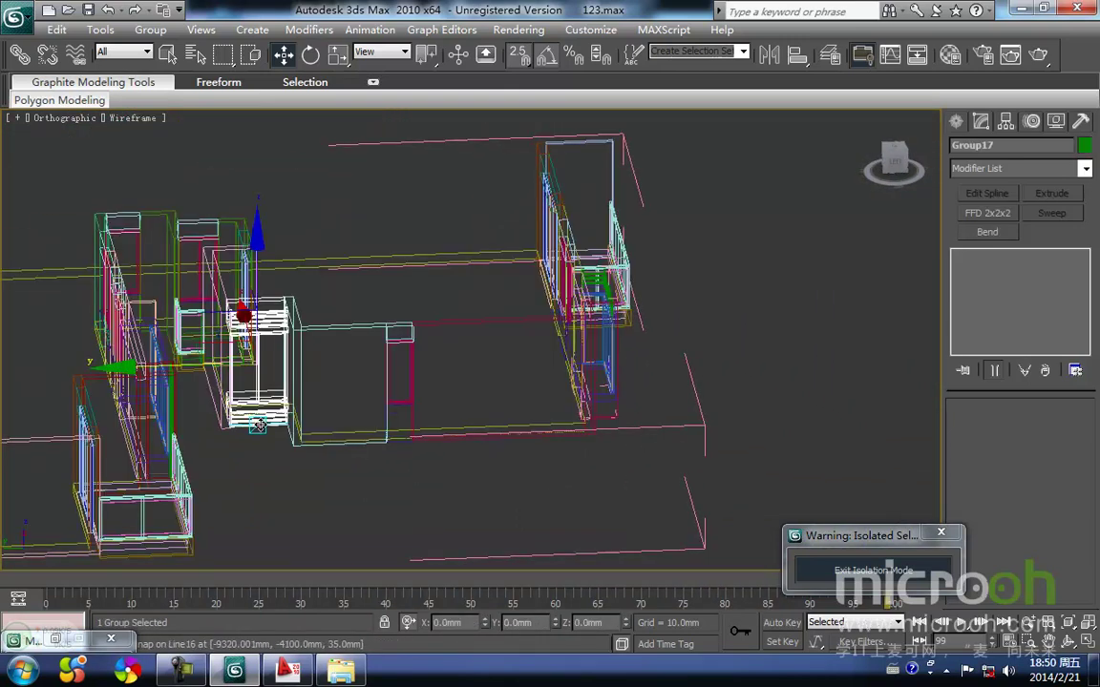
{"action": "left_click", "coordinate": [150, 29]}
{"action": "left_click", "coordinate": [187, 116]}
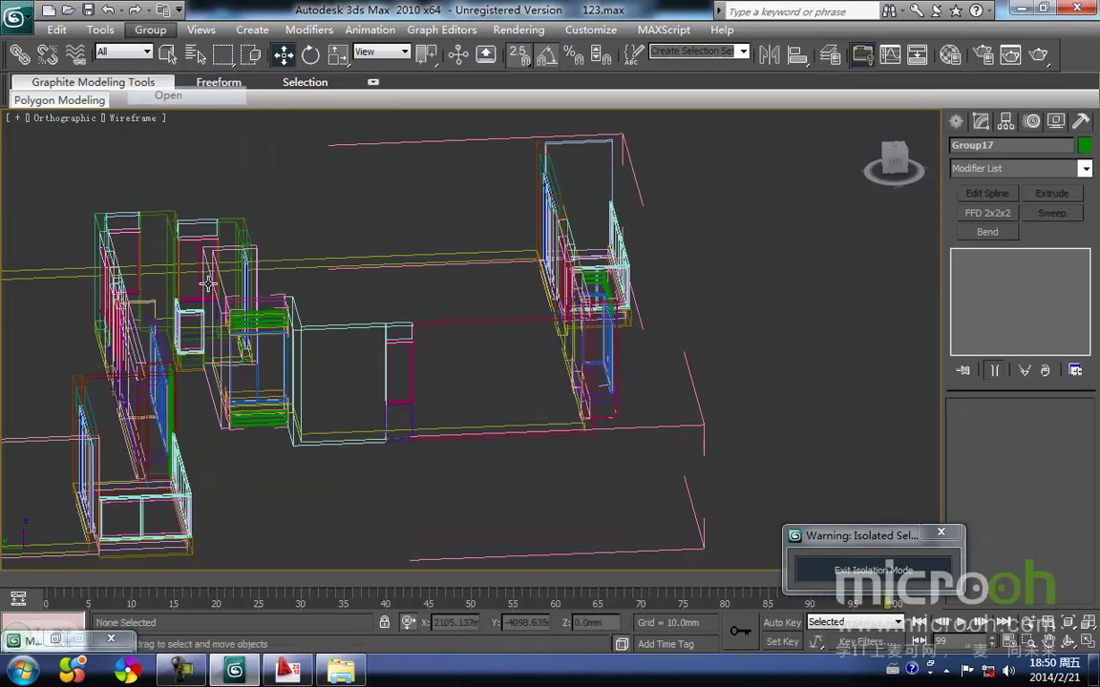
Open the bay window's nested group Group12 and delete the louvre rails below its sill.
{"action": "left_click", "coordinate": [254, 417]}
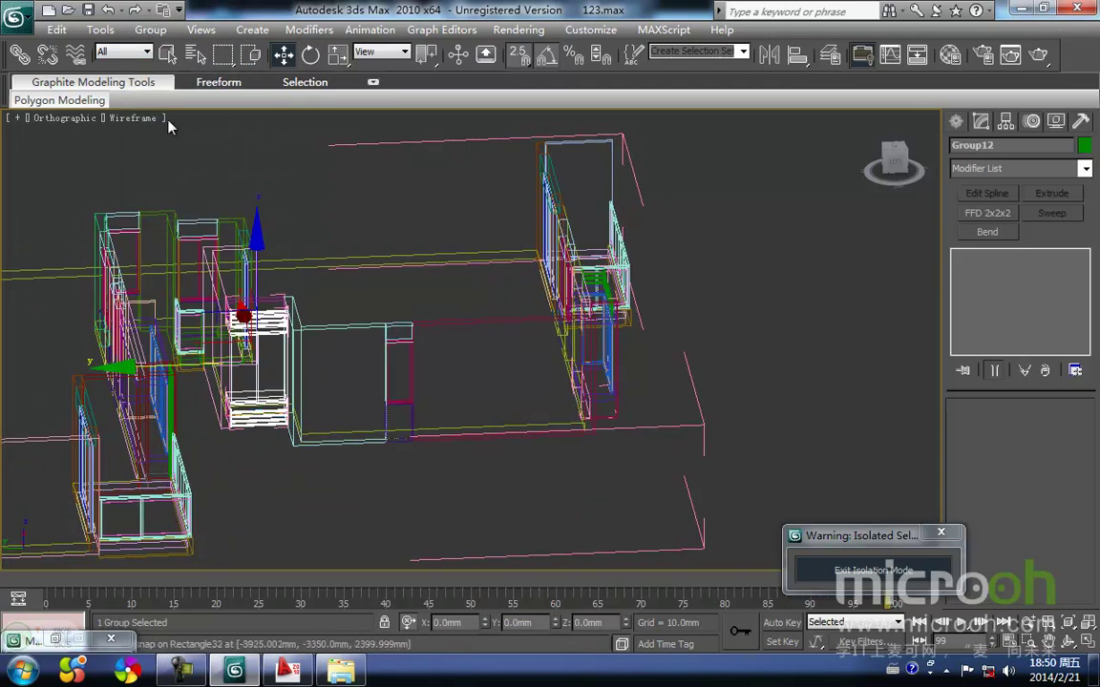
{"action": "left_click", "coordinate": [148, 32]}
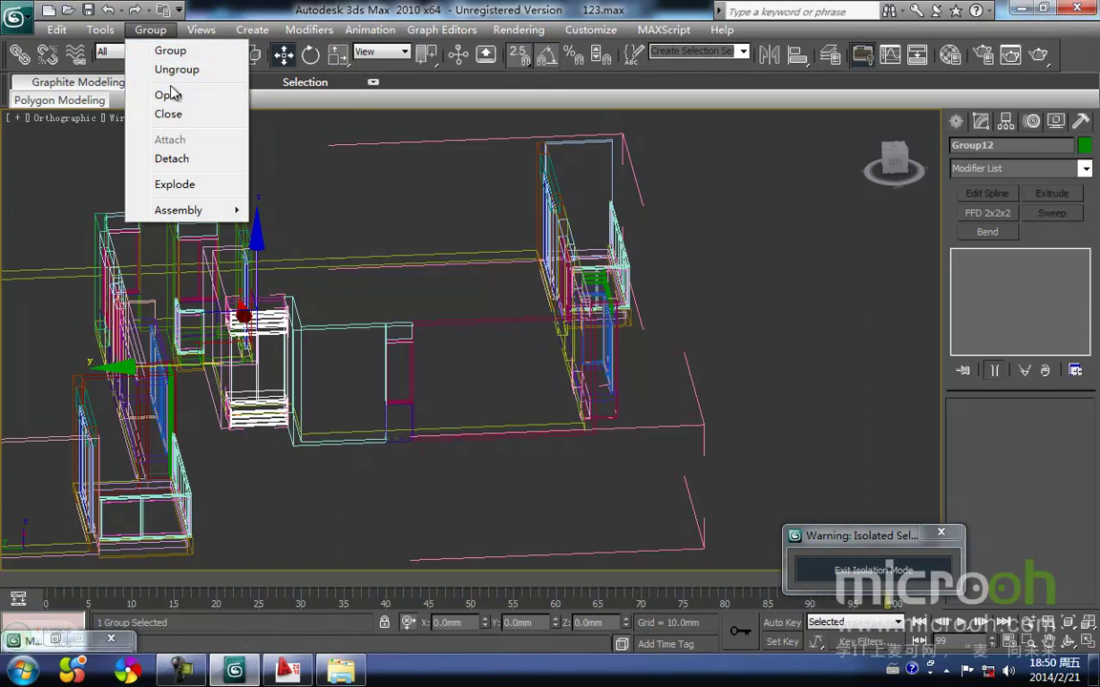
{"action": "left_click", "coordinate": [169, 93]}
{"action": "left_click", "coordinate": [261, 424]}
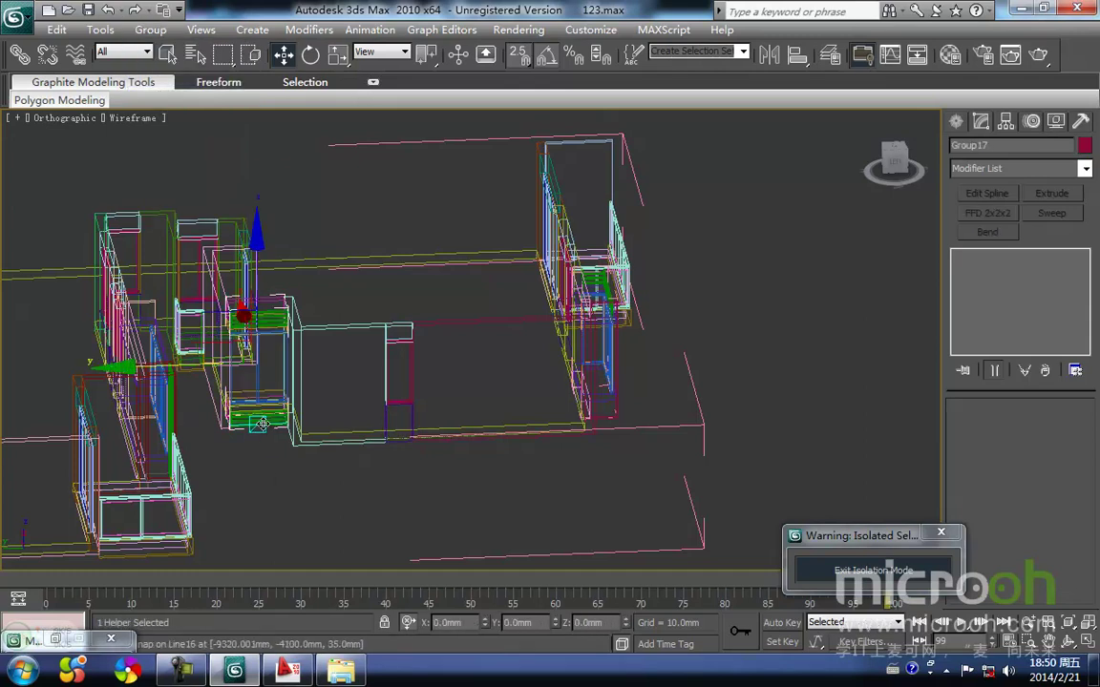
{"action": "left_click", "coordinate": [261, 424]}
{"action": "key", "text": "Delete"}
Open the nested group Group13 of the bay window on the long side wall and delete its lower louvre rails.
{"action": "middle_click_drag", "start_coordinate": [284, 430], "coordinate": [485, 406]}
{"action": "middle_click_drag", "start_coordinate": [352, 461], "coordinate": [552, 346]}
{"action": "scroll", "coordinate": [277, 469], "scroll_direction": "up", "scroll_amount": 2}
{"action": "middle_click_drag", "start_coordinate": [208, 473], "coordinate": [350, 411]}
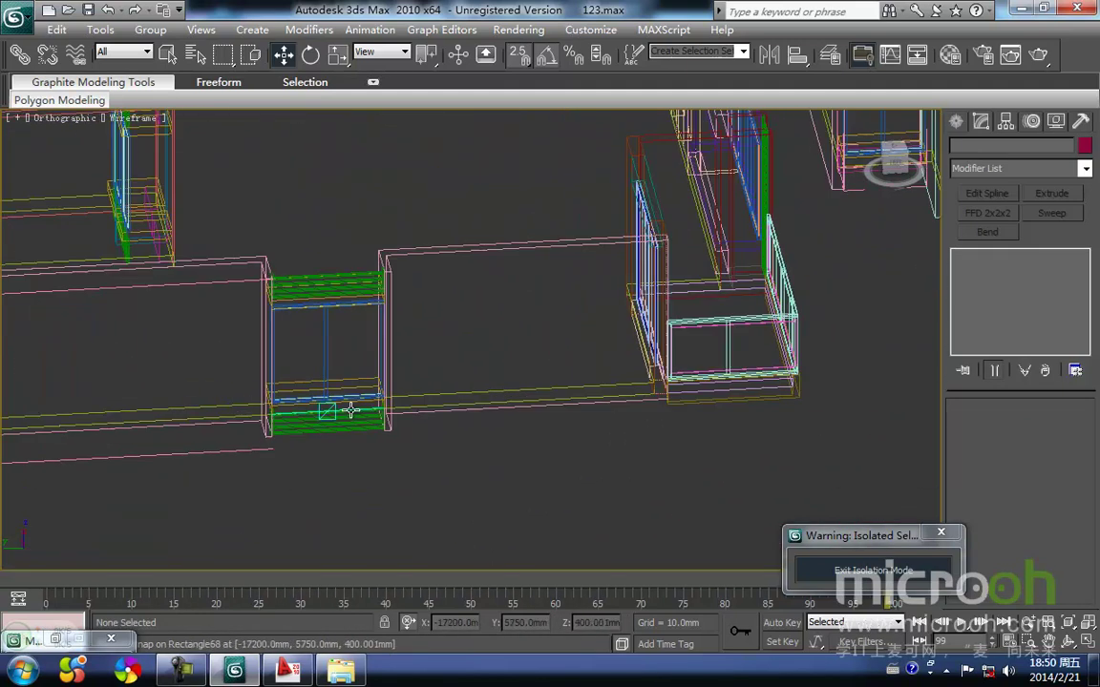
{"action": "left_click", "coordinate": [349, 419]}
{"action": "left_click", "coordinate": [149, 29]}
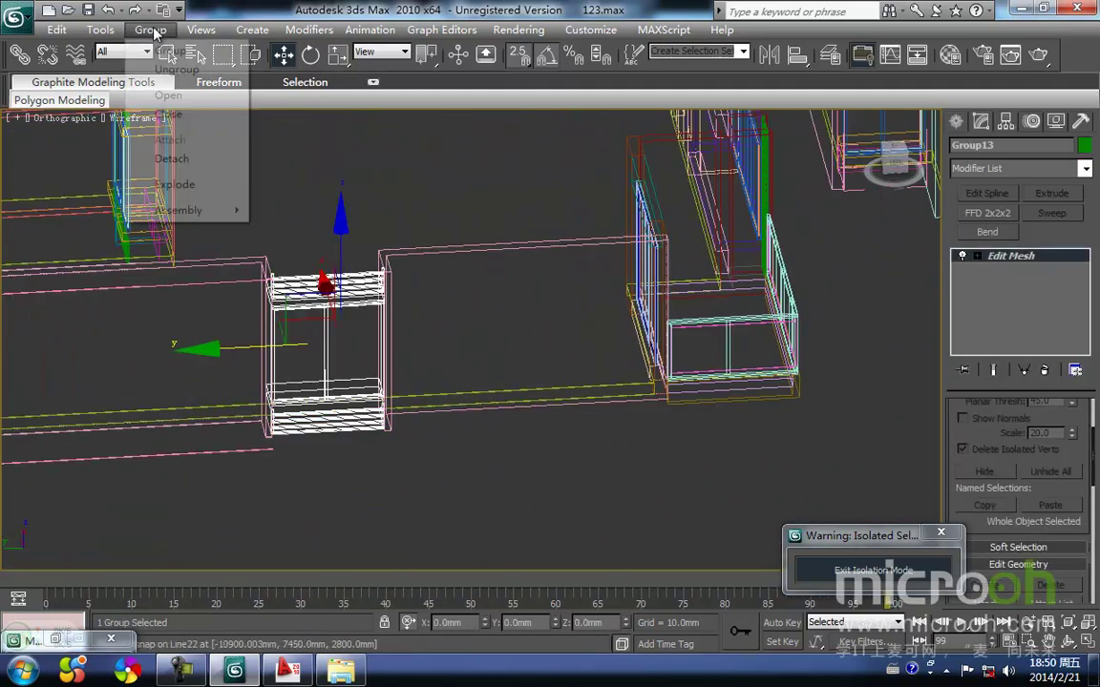
{"action": "left_click", "coordinate": [168, 93]}
{"action": "left_click", "coordinate": [326, 427]}
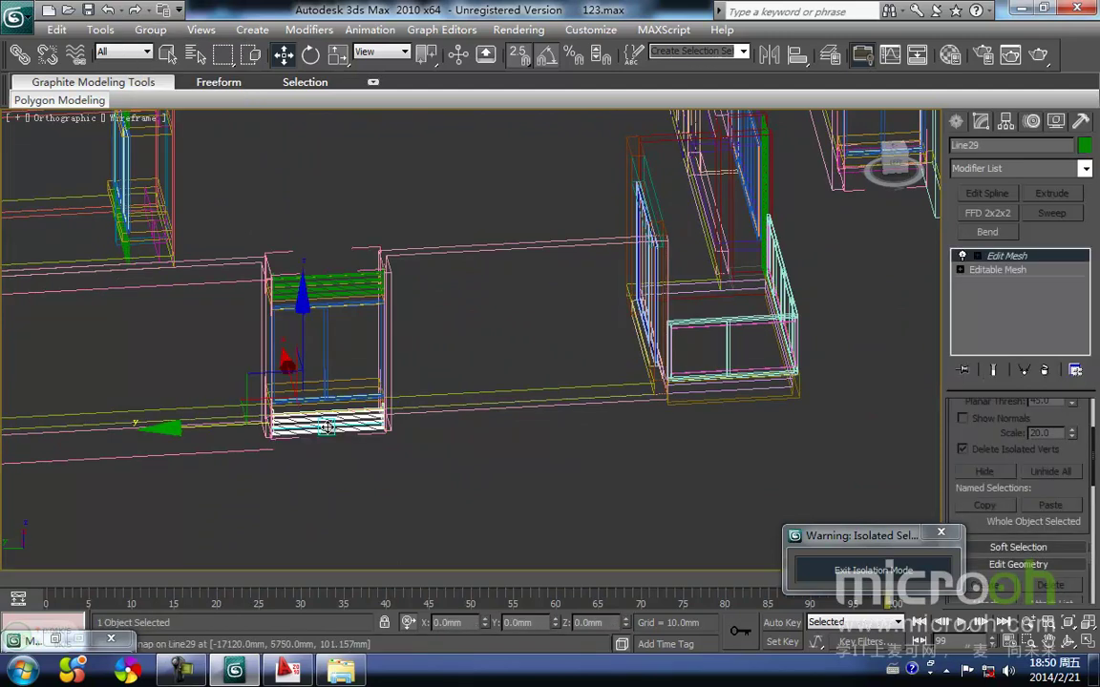
{"action": "key", "text": "Delete"}
Open the nested group Group15 of the bay window beside the building corner and delete its lower louvre rails.
{"action": "middle_click_drag", "start_coordinate": [242, 439], "coordinate": [530, 408]}
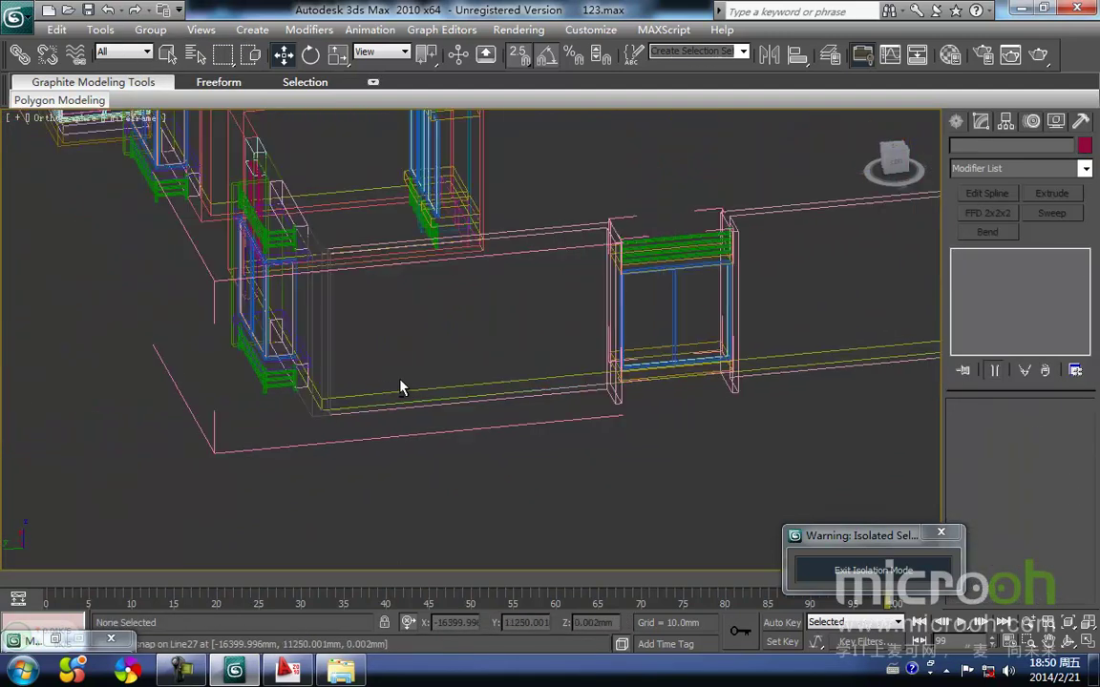
{"action": "middle_click_drag", "start_coordinate": [386, 386], "coordinate": [483, 382], "text": "alt"}
{"action": "left_click", "coordinate": [320, 421]}
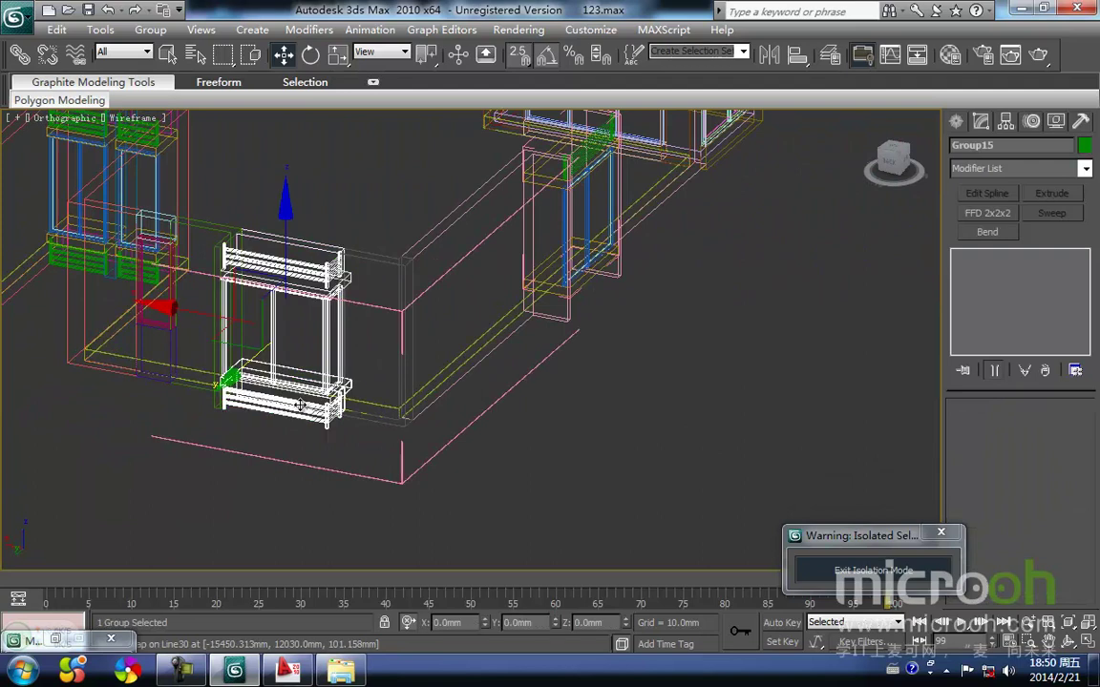
{"action": "left_click", "coordinate": [150, 30]}
{"action": "left_click", "coordinate": [168, 97]}
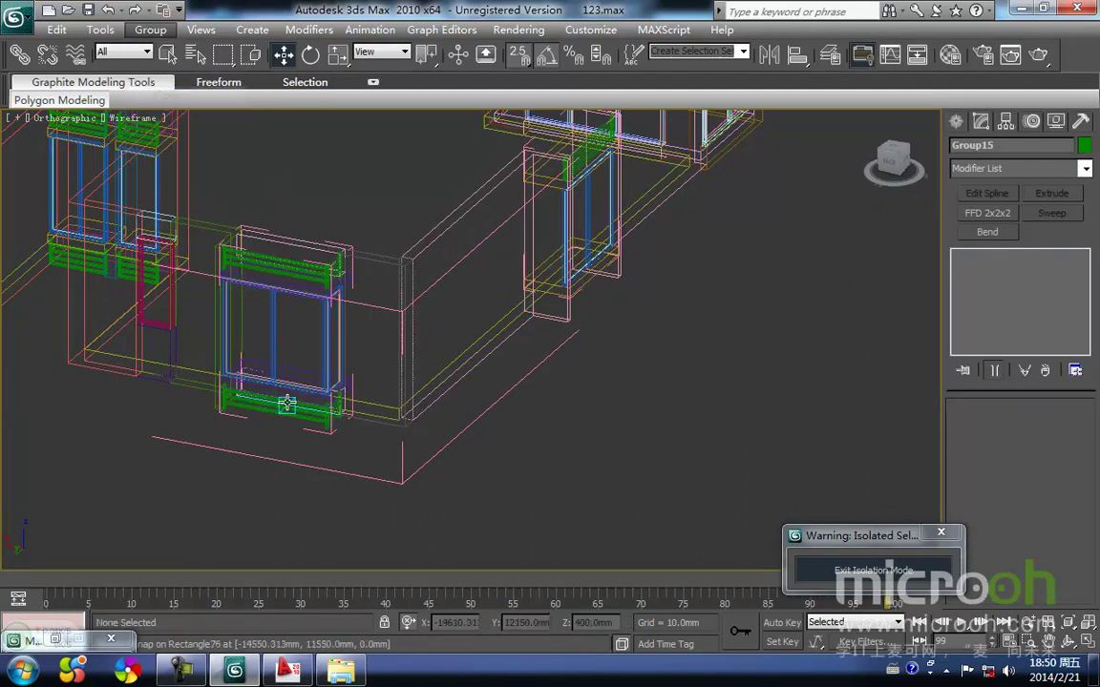
{"action": "left_click", "coordinate": [289, 412]}
{"action": "key", "text": "Delete"}
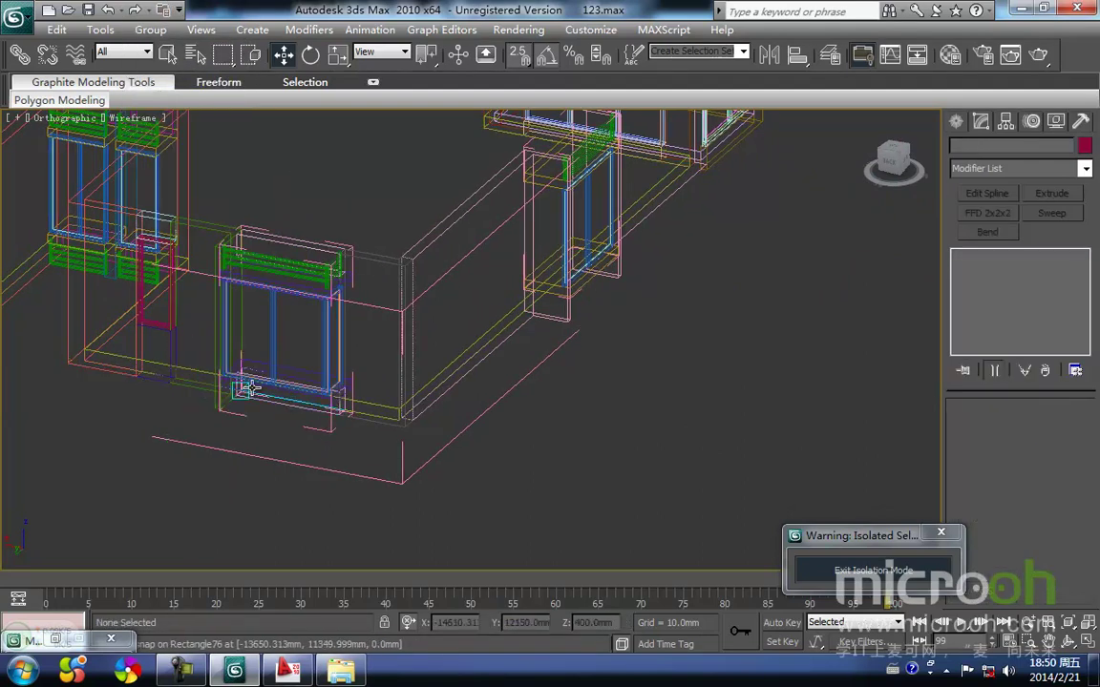
Open the group Group19 of the wider bay window in the facade recess.
{"action": "middle_click_drag", "start_coordinate": [242, 388], "coordinate": [435, 471]}
{"action": "key", "text": "F3"}
{"action": "middle_click_drag", "start_coordinate": [337, 336], "coordinate": [380, 344], "text": "alt"}
{"action": "left_click", "coordinate": [366, 360]}
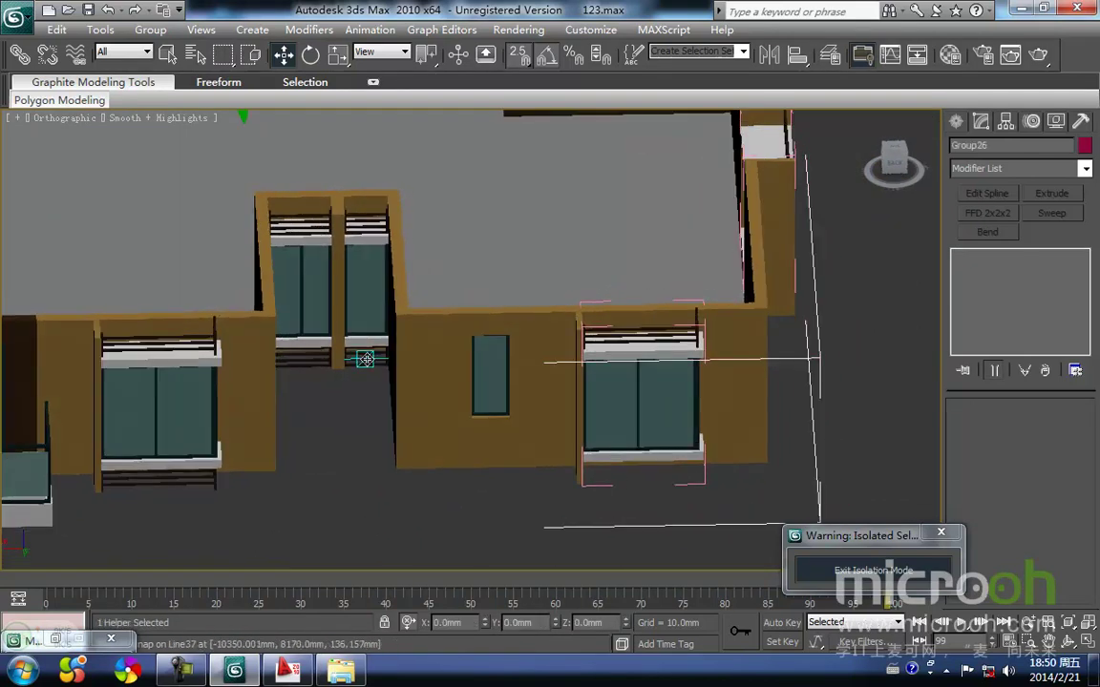
{"action": "key", "text": "F3"}
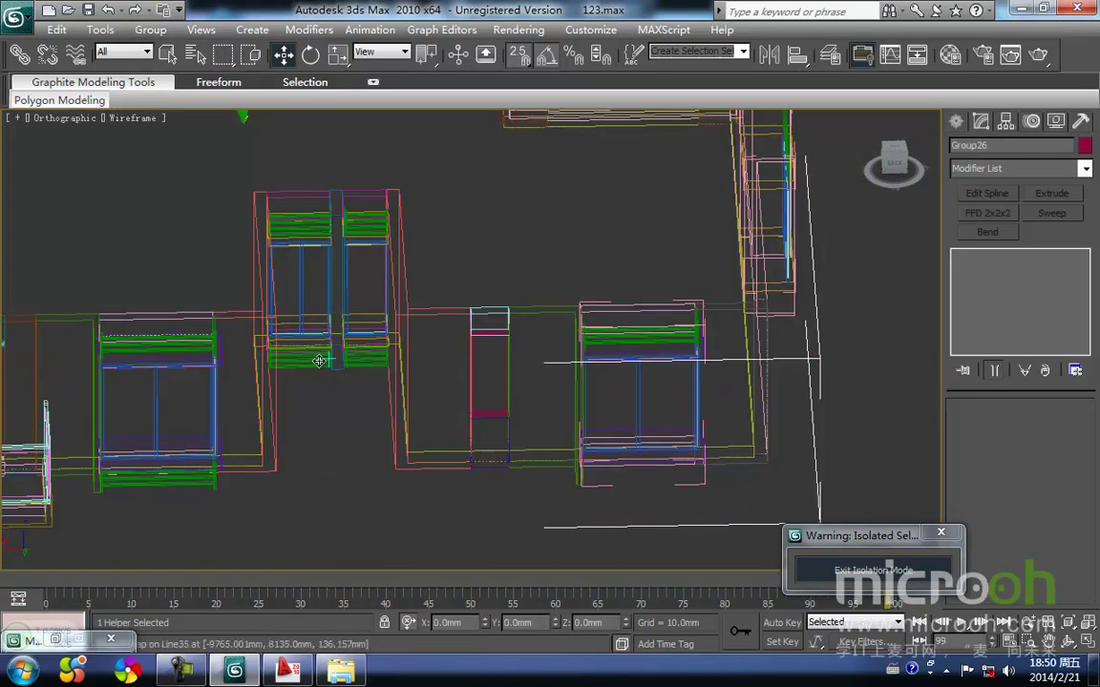
{"action": "left_click", "coordinate": [320, 360]}
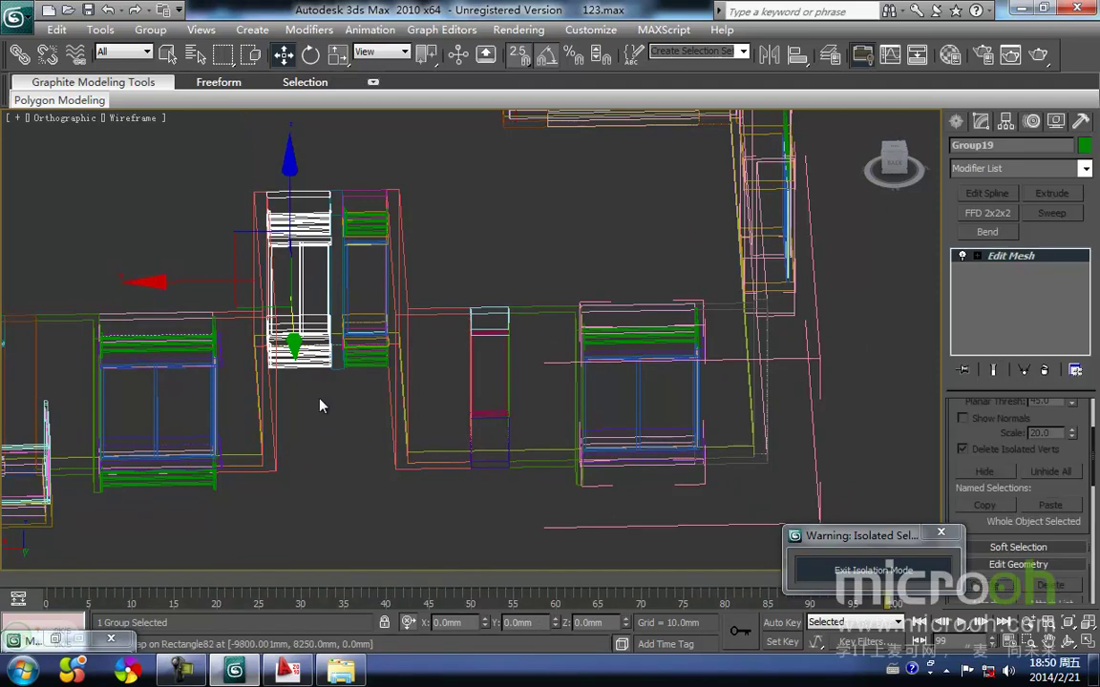
{"action": "left_click", "coordinate": [161, 37]}
{"action": "left_click", "coordinate": [169, 91]}
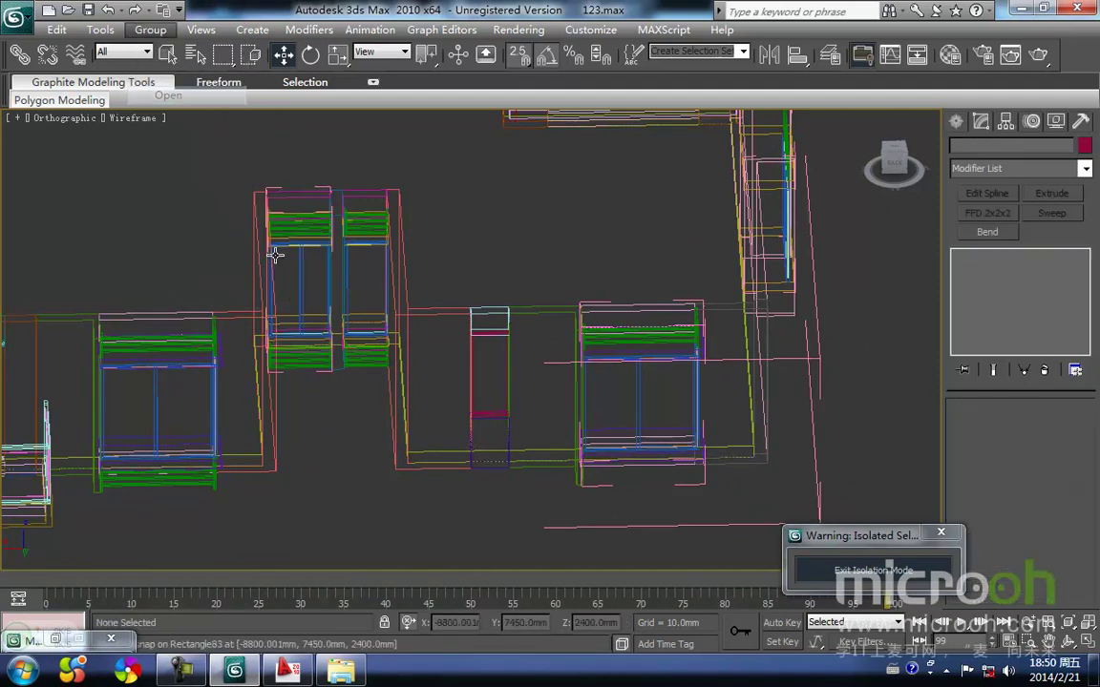
Open the nested groups Group21 and Group20 of the narrower recessed bay window and delete its lower louvre rails.
{"action": "left_click", "coordinate": [365, 368]}
{"action": "left_click", "coordinate": [151, 29]}
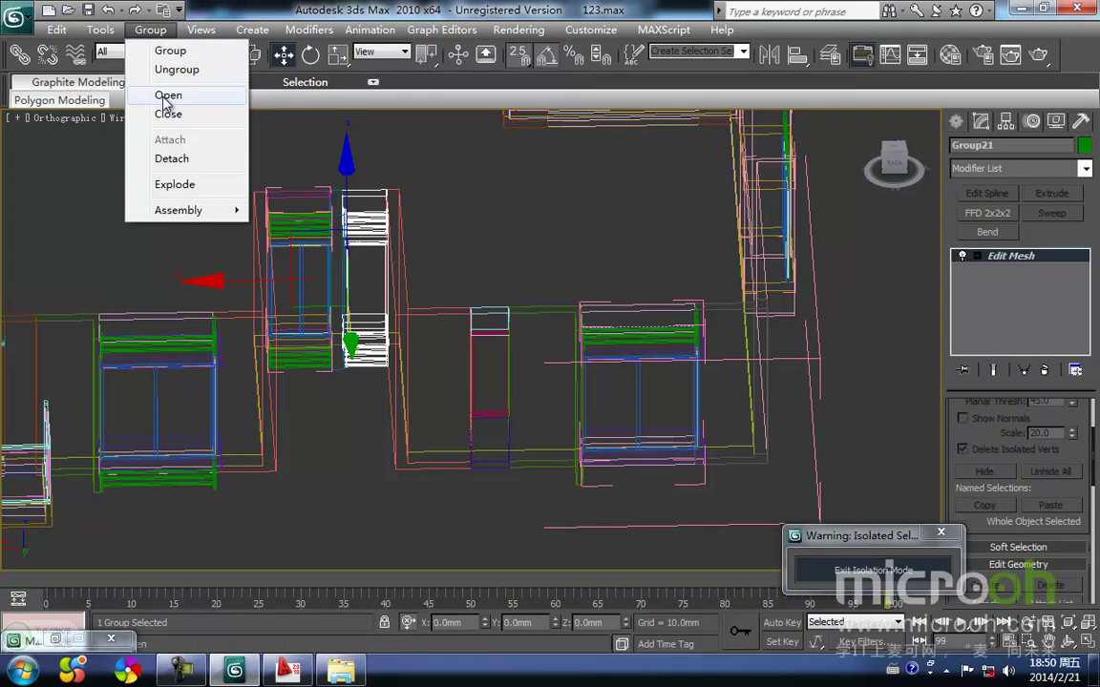
{"action": "left_click", "coordinate": [169, 108]}
{"action": "left_click", "coordinate": [360, 364]}
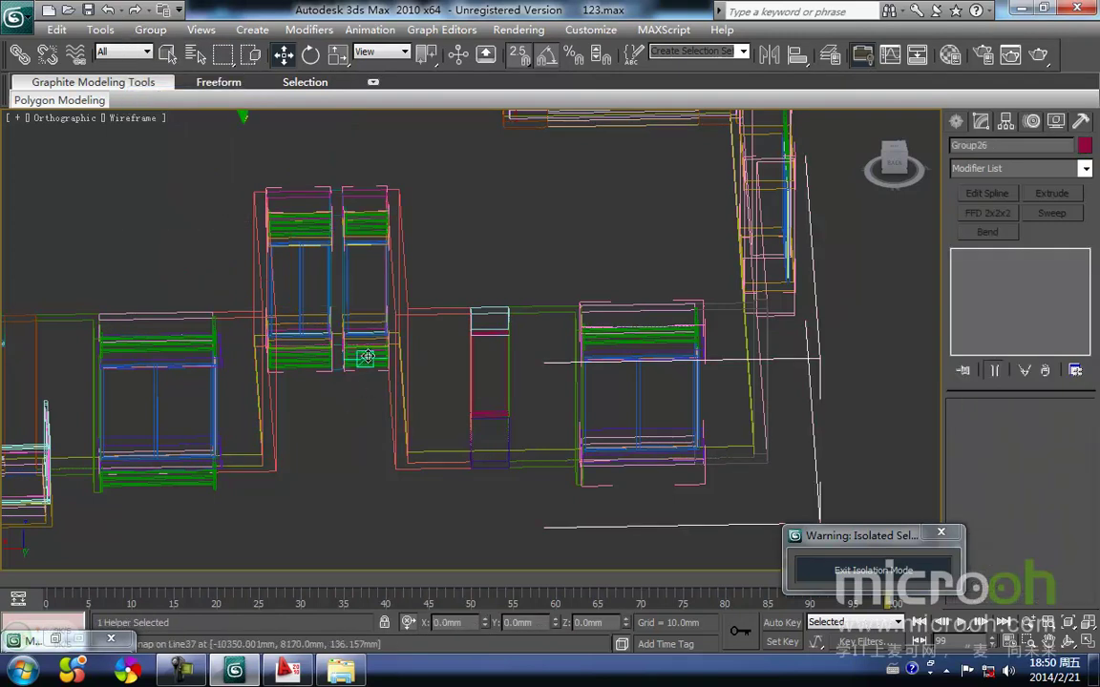
{"action": "left_click", "coordinate": [367, 357]}
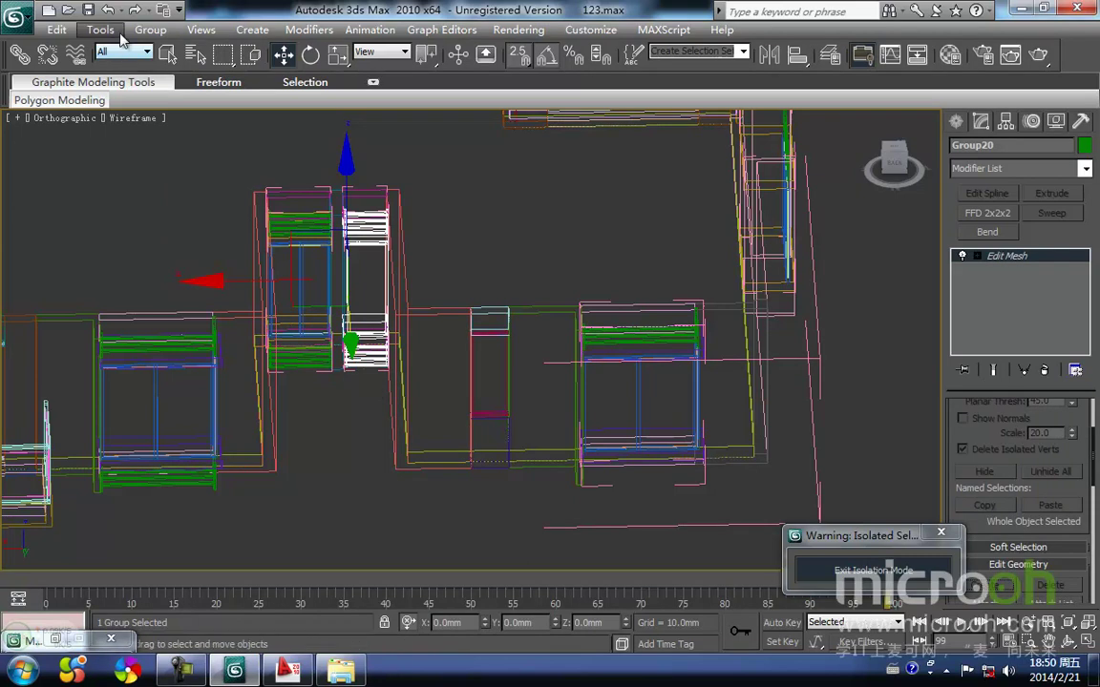
{"action": "left_click", "coordinate": [146, 30]}
{"action": "left_click", "coordinate": [169, 115]}
{"action": "left_click", "coordinate": [366, 356]}
{"action": "key", "text": "Delete"}
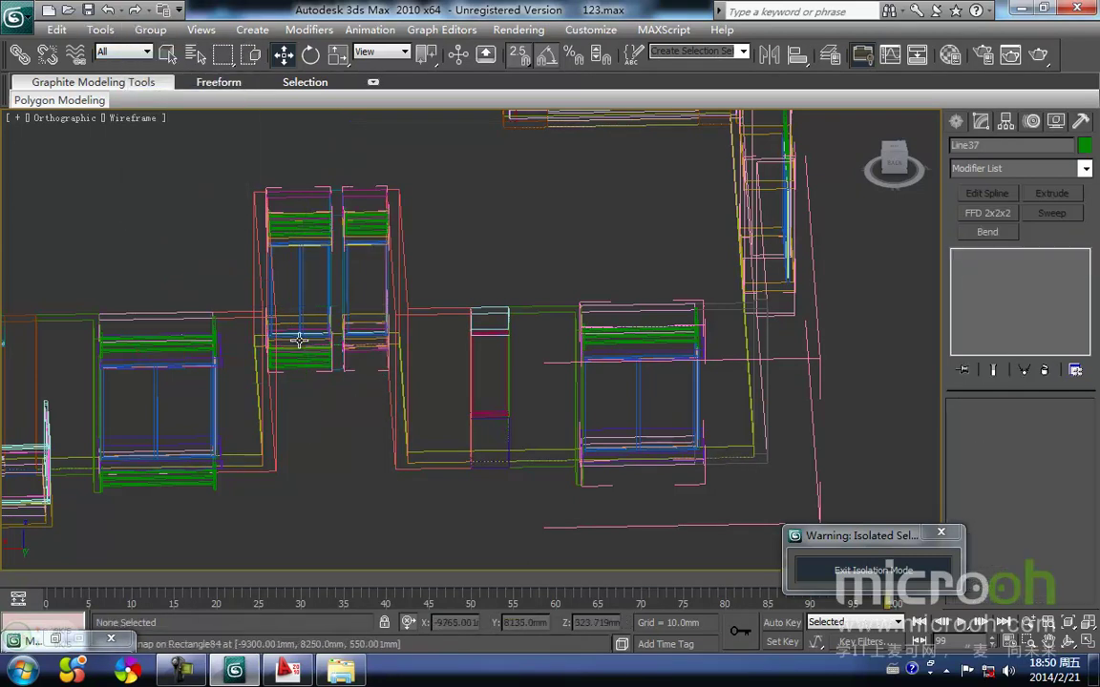
Open the inner group Group18 of the wider recessed bay window and delete its lower louvre rails.
{"action": "left_click", "coordinate": [301, 358]}
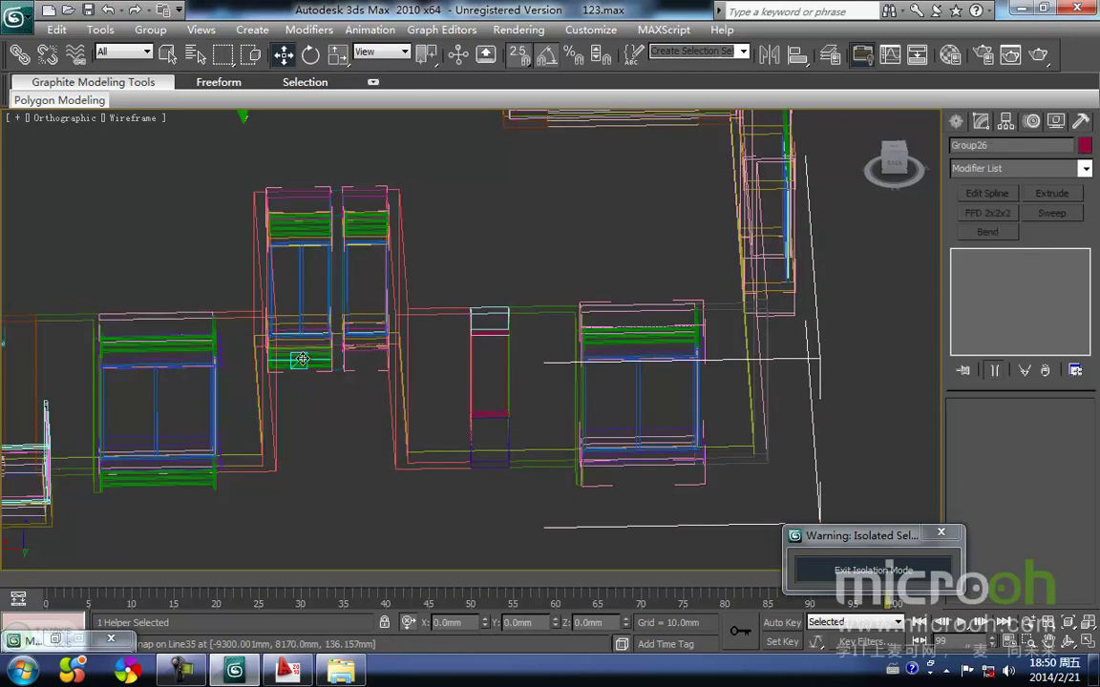
{"action": "middle_click_drag", "start_coordinate": [335, 388], "coordinate": [290, 359], "text": "alt"}
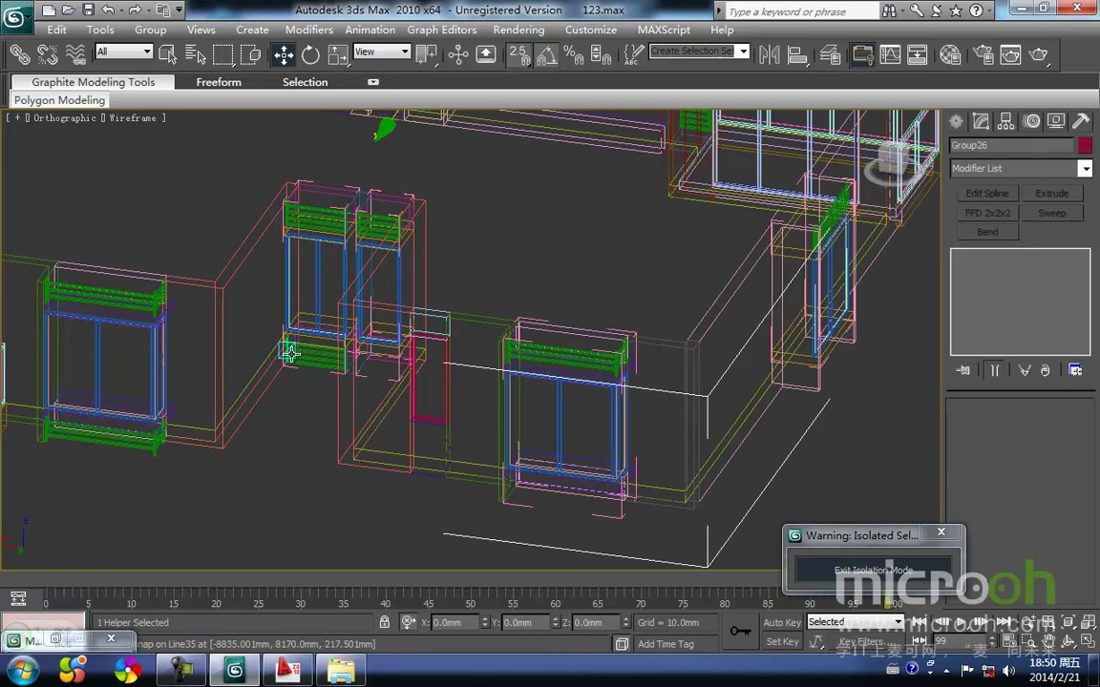
{"action": "left_click", "coordinate": [308, 355]}
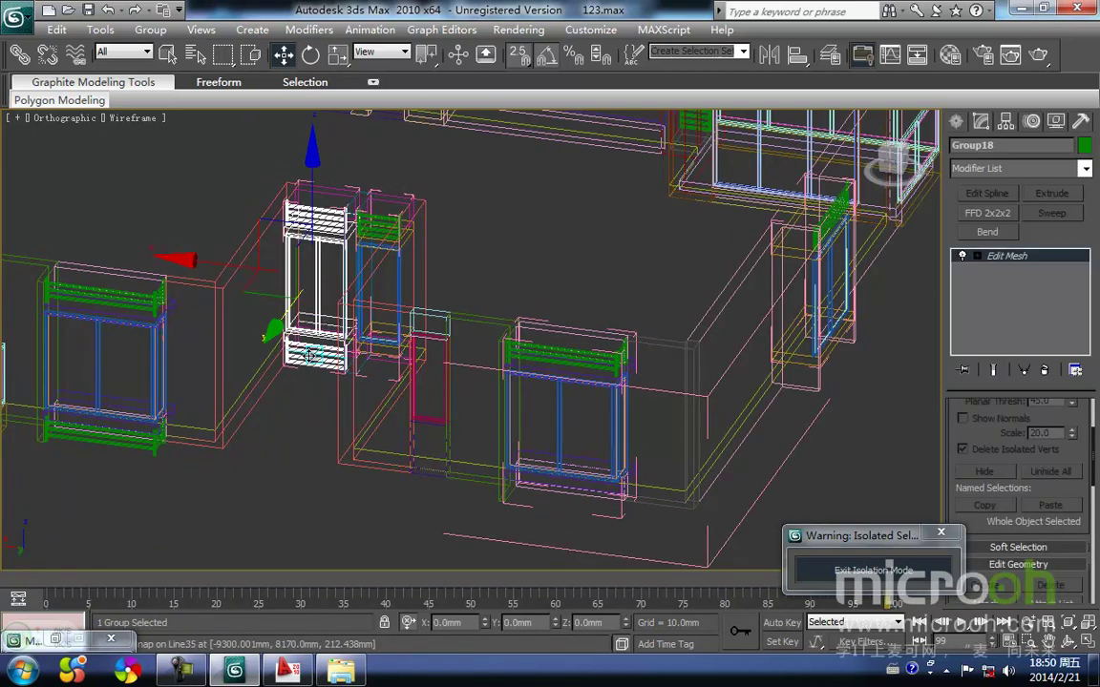
{"action": "left_click", "coordinate": [149, 29]}
{"action": "left_click", "coordinate": [170, 95]}
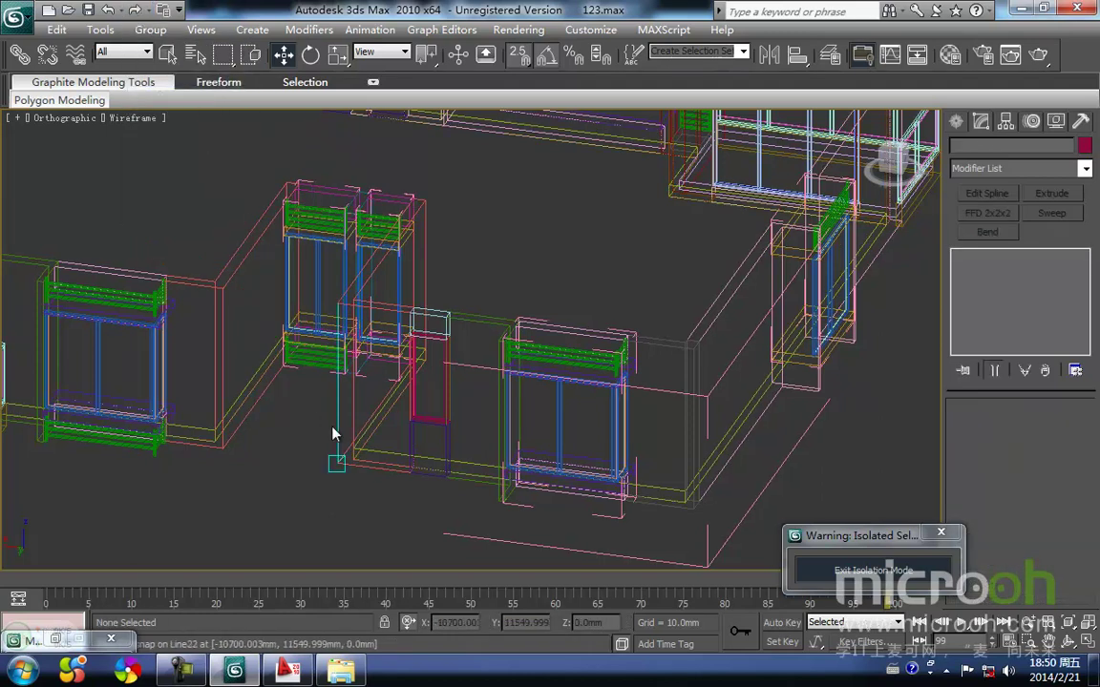
{"action": "left_click", "coordinate": [313, 360]}
{"action": "key", "text": "Delete"}
Open the group Group22 of the bay window next to the large balcony and delete its lower louvre rails.
{"action": "middle_click_drag", "start_coordinate": [310, 377], "coordinate": [532, 350]}
{"action": "left_click", "coordinate": [328, 418]}
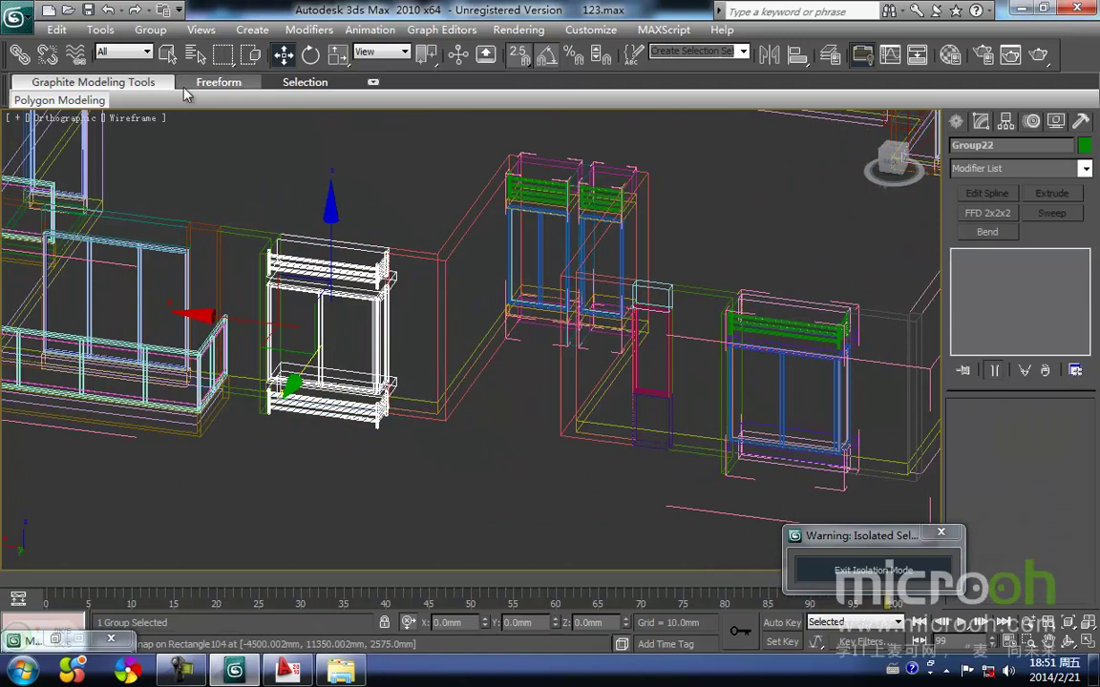
{"action": "left_click", "coordinate": [148, 31]}
{"action": "left_click", "coordinate": [168, 95]}
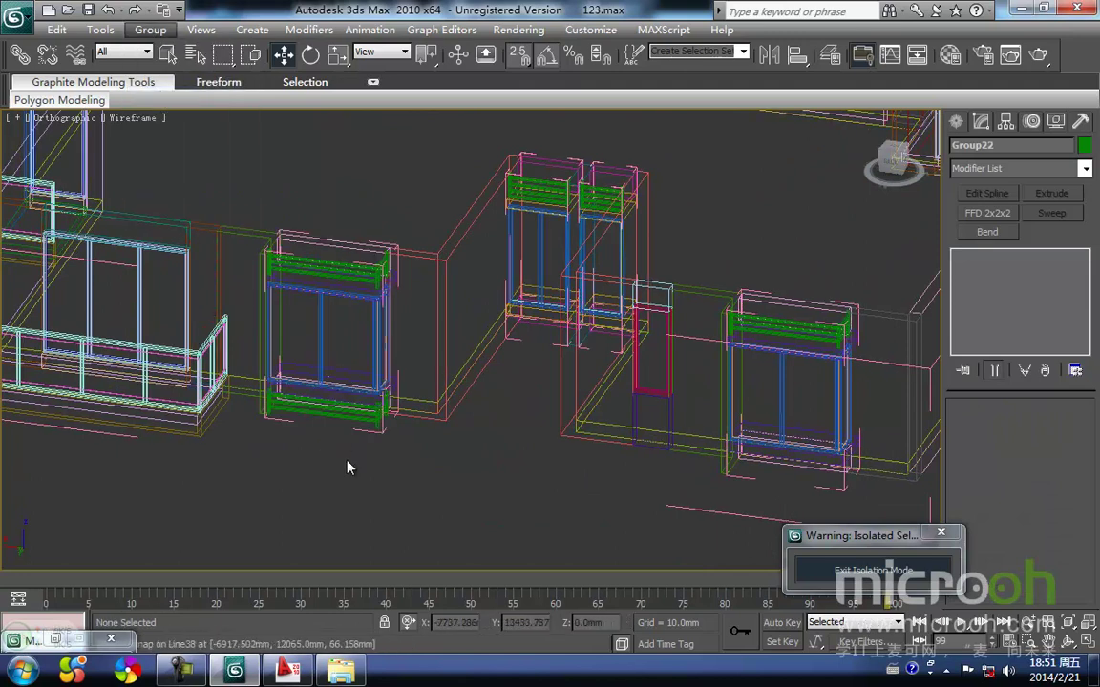
{"action": "left_click", "coordinate": [345, 416]}
{"action": "key", "text": "Delete"}
Select all parts of the isolated ground storey, close its opened groups and clear the selection.
{"action": "middle_click_drag", "start_coordinate": [287, 449], "coordinate": [472, 420]}
{"action": "scroll", "coordinate": [473, 420], "scroll_direction": "down", "scroll_amount": 2}
{"action": "mouse_move", "coordinate": [285, 355]}
{"action": "middle_mouse_down", "text": "alt"}
{"action": "mouse_move", "coordinate": [379, 366]}
{"action": "mouse_move", "coordinate": [317, 381]}
{"action": "mouse_move", "coordinate": [301, 373]}
{"action": "middle_mouse_up", "text": "alt"}
{"action": "key", "text": "F3"}
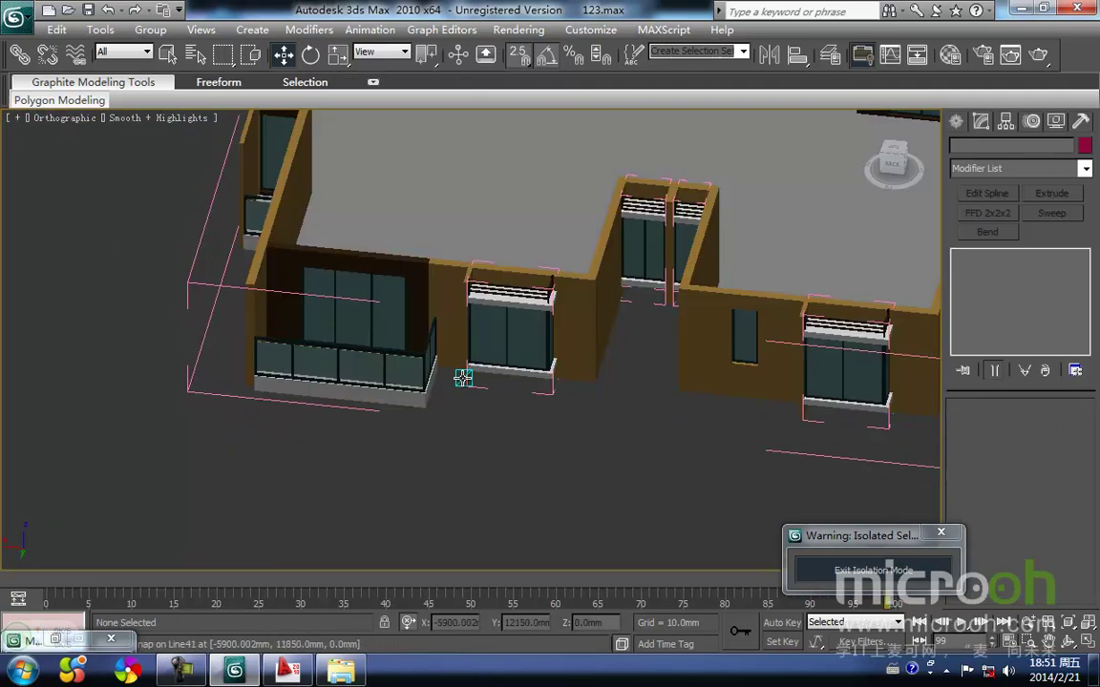
{"action": "scroll", "coordinate": [359, 363], "scroll_direction": "down", "scroll_amount": 5}
{"action": "left_click_drag", "start_coordinate": [513, 265], "coordinate": [317, 99]}
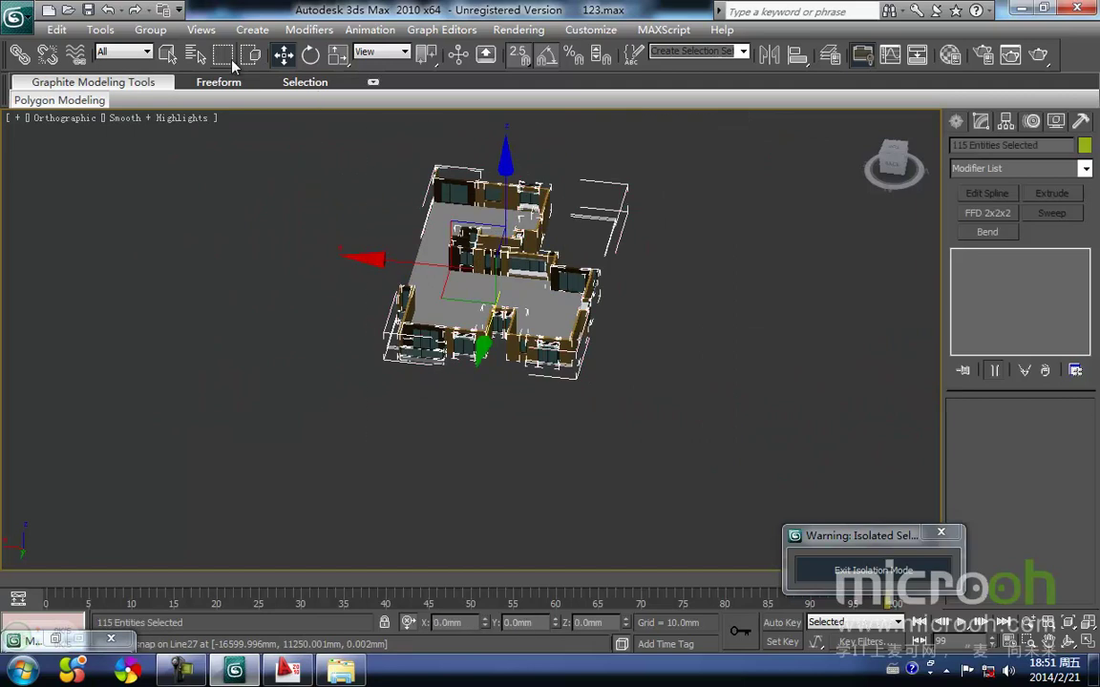
{"action": "left_click", "coordinate": [143, 29]}
{"action": "left_click", "coordinate": [184, 115]}
{"action": "left_click", "coordinate": [442, 423]}
Check the edited ground storey from the front and exit isolation mode to bring back the whole tower.
{"action": "middle_click_drag", "start_coordinate": [590, 315], "coordinate": [345, 266], "text": "alt"}
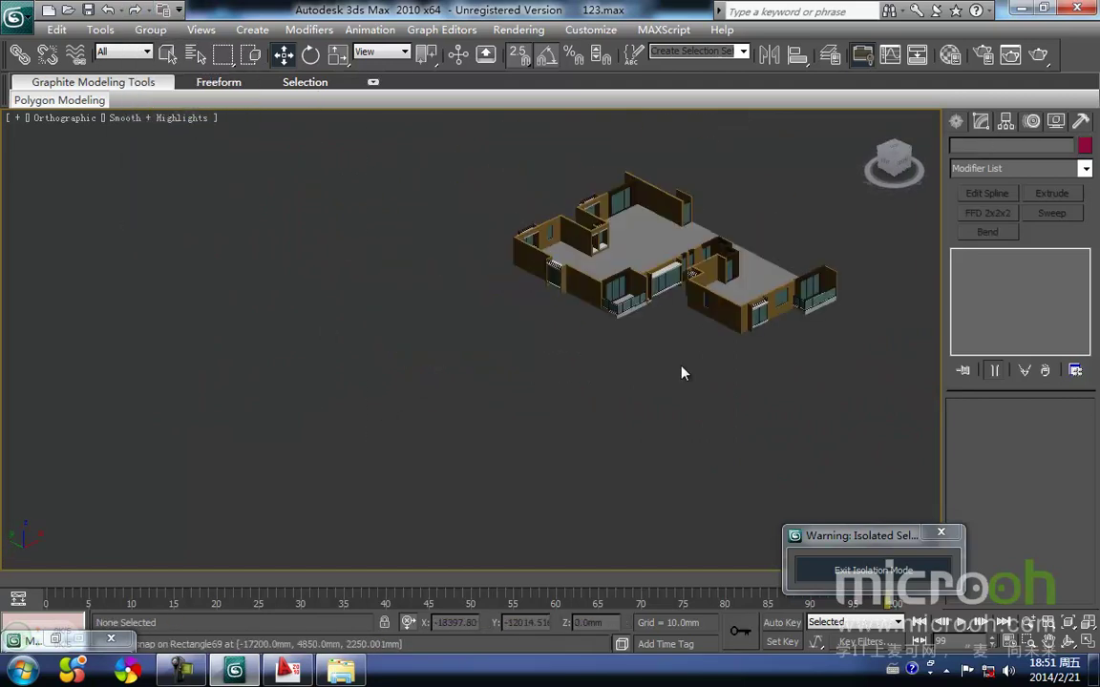
{"action": "middle_click_drag", "start_coordinate": [680, 368], "coordinate": [502, 442]}
{"action": "scroll", "coordinate": [501, 442], "scroll_direction": "up", "scroll_amount": 3}
{"action": "scroll", "coordinate": [473, 454], "scroll_direction": "down", "scroll_amount": 1}
{"action": "middle_click_drag", "start_coordinate": [616, 444], "coordinate": [429, 444]}
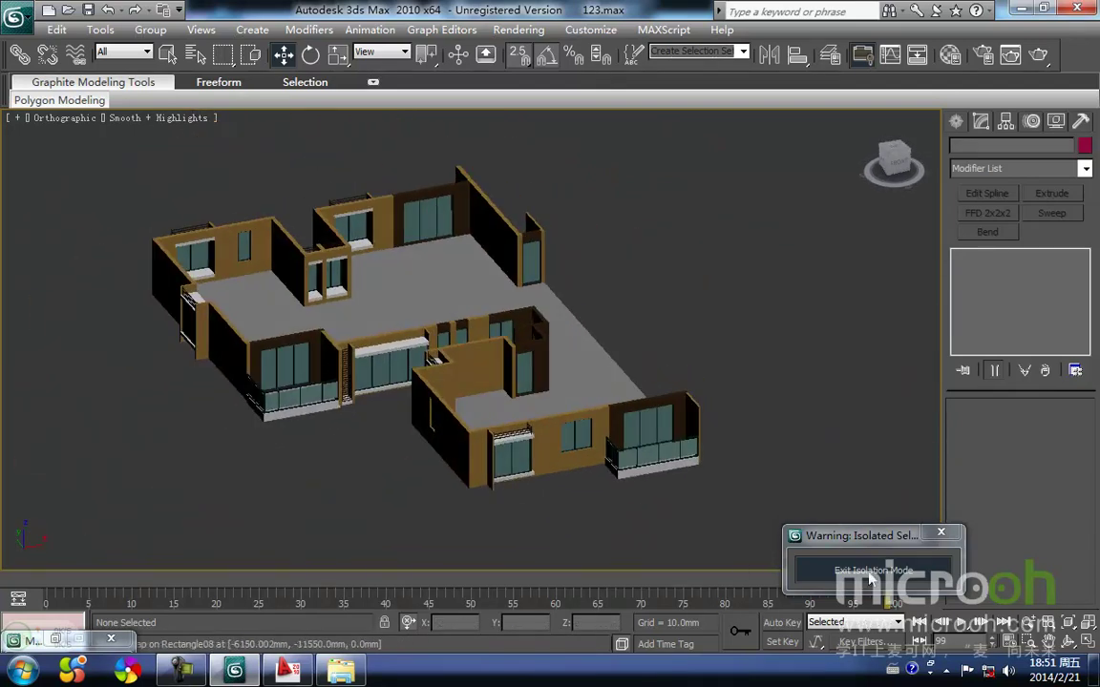
{"action": "left_click", "coordinate": [868, 578]}
Examine the tower's facade and its open top storey from above.
{"action": "middle_click_drag", "start_coordinate": [596, 421], "coordinate": [581, 387]}
{"action": "scroll", "coordinate": [552, 463], "scroll_direction": "up", "scroll_amount": 1}
{"action": "scroll", "coordinate": [516, 430], "scroll_direction": "down", "scroll_amount": 2}
{"action": "middle_click_drag", "start_coordinate": [512, 354], "coordinate": [489, 390]}
{"action": "scroll", "coordinate": [452, 429], "scroll_direction": "down", "scroll_amount": 2}
{"action": "middle_click_drag", "start_coordinate": [477, 220], "coordinate": [450, 406]}
{"action": "middle_click_drag", "start_coordinate": [455, 240], "coordinate": [453, 470]}
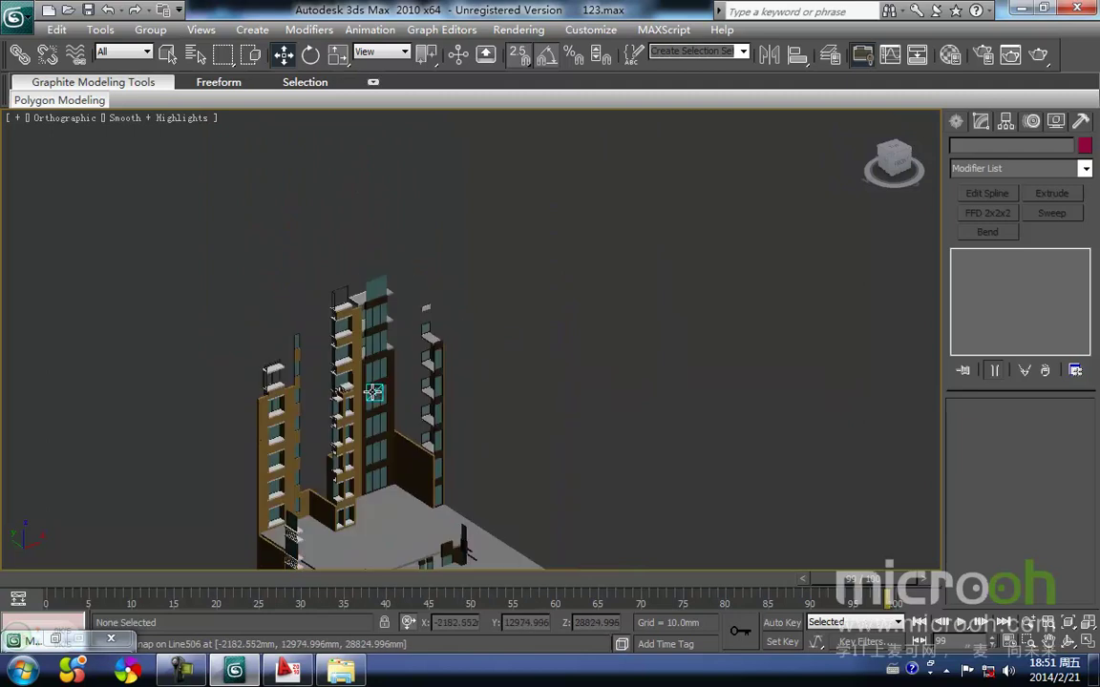
{"action": "scroll", "coordinate": [373, 392], "scroll_direction": "up", "scroll_amount": 3}
{"action": "middle_click_drag", "start_coordinate": [359, 332], "coordinate": [459, 333]}
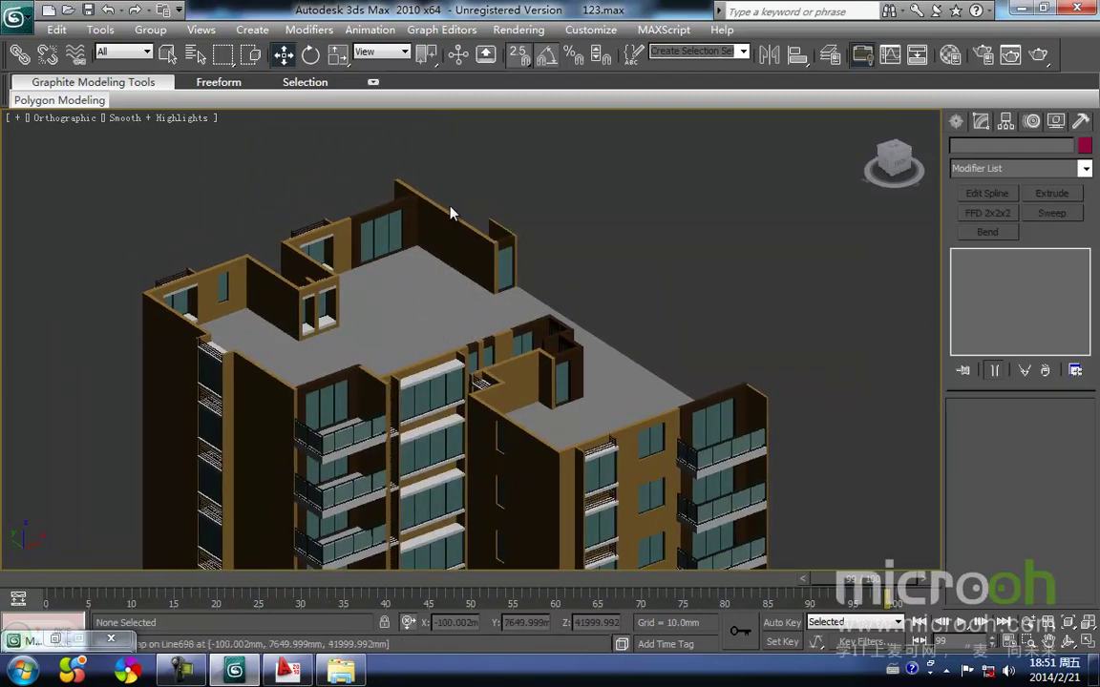
{"action": "middle_click_drag", "start_coordinate": [381, 375], "coordinate": [295, 377]}
{"action": "middle_click_drag", "start_coordinate": [181, 328], "coordinate": [445, 353]}
{"action": "middle_click_drag", "start_coordinate": [509, 402], "coordinate": [449, 338]}
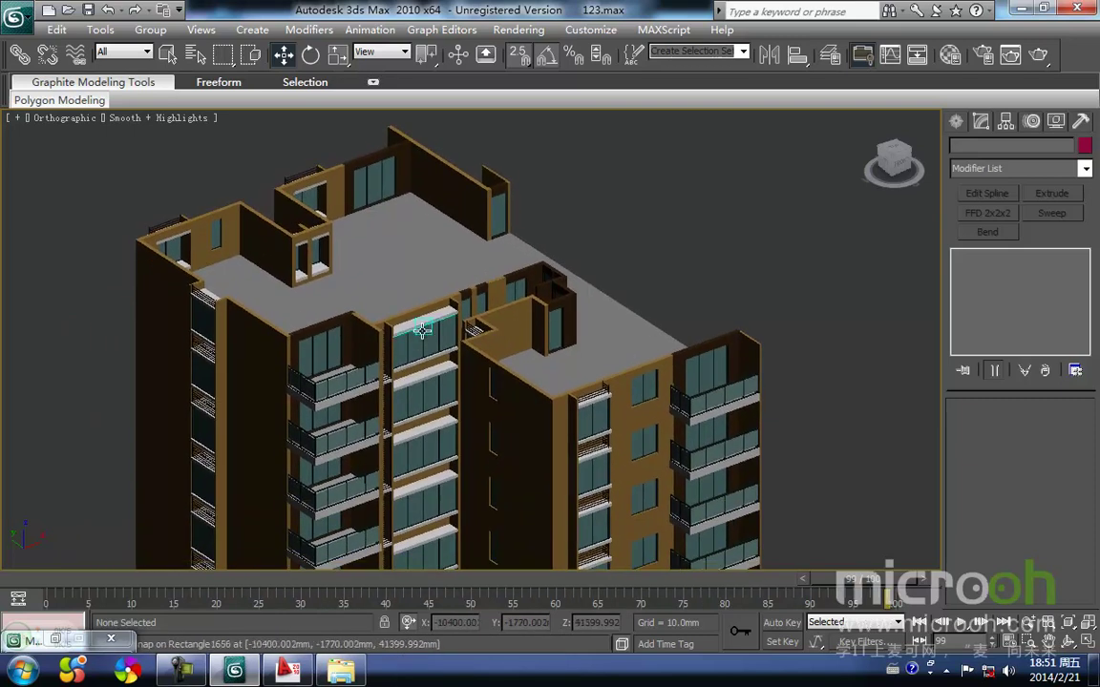
Isolate the top storey group Group377 and show it in top view.
{"action": "left_click", "coordinate": [422, 331]}
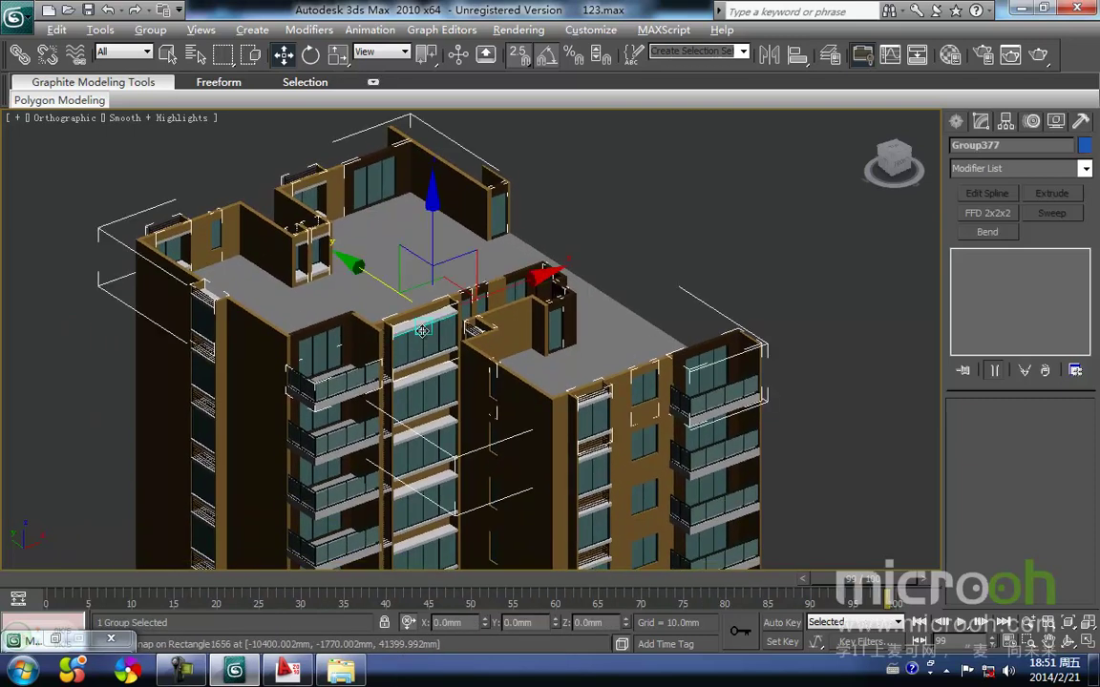
{"action": "key", "text": "alt+q"}
{"action": "key", "text": "f"}
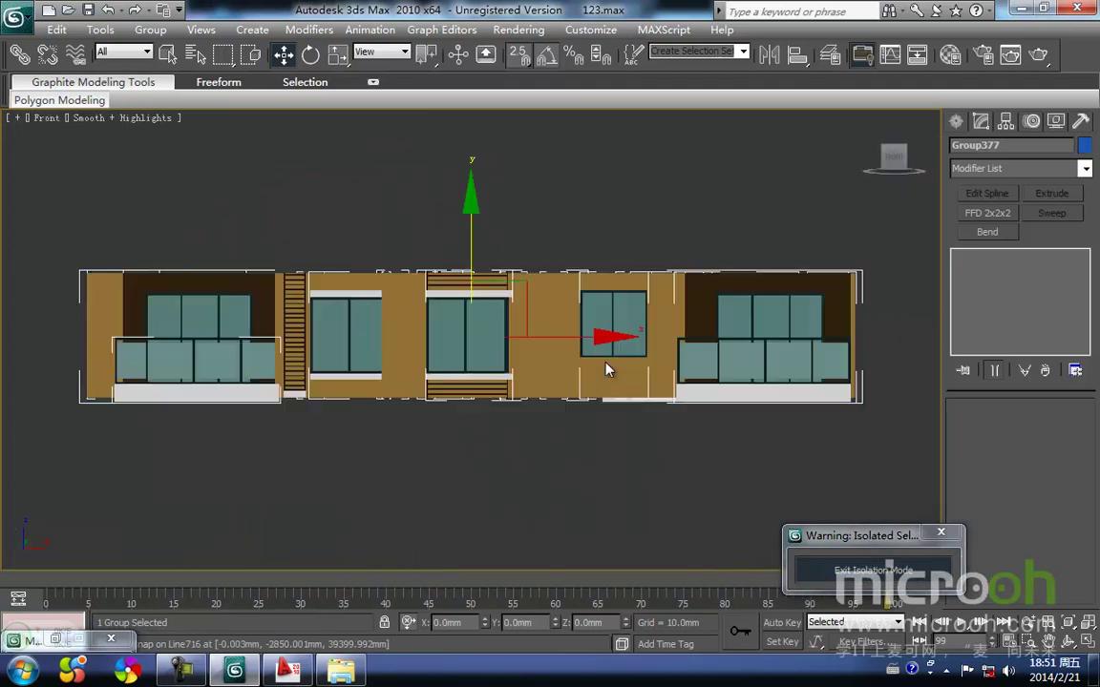
{"action": "middle_click_drag", "start_coordinate": [446, 439], "coordinate": [420, 366]}
{"action": "scroll", "coordinate": [392, 318], "scroll_direction": "down", "scroll_amount": 2}
{"action": "key", "text": "t"}
{"action": "key", "text": "z"}
{"action": "middle_click_drag", "start_coordinate": [481, 387], "coordinate": [431, 406]}
Ungroup the isolated top storey and clear the selection.
{"action": "left_click", "coordinate": [553, 441]}
{"action": "left_click", "coordinate": [516, 433]}
{"action": "left_click", "coordinate": [153, 30]}
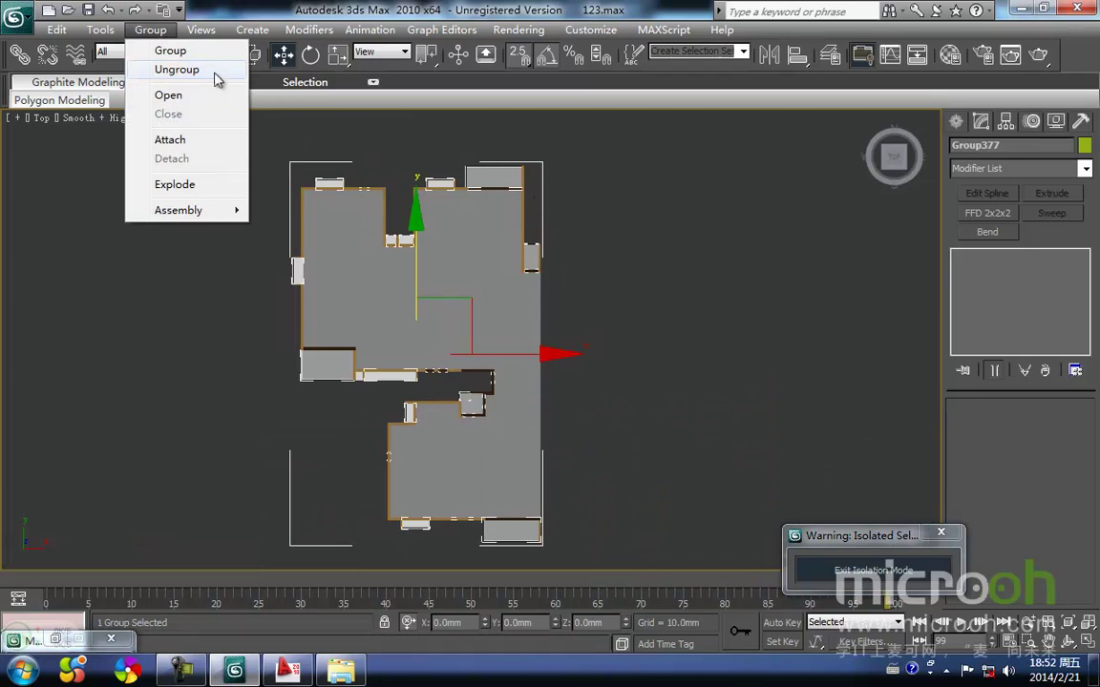
{"action": "left_click", "coordinate": [182, 70]}
{"action": "left_click", "coordinate": [687, 489]}
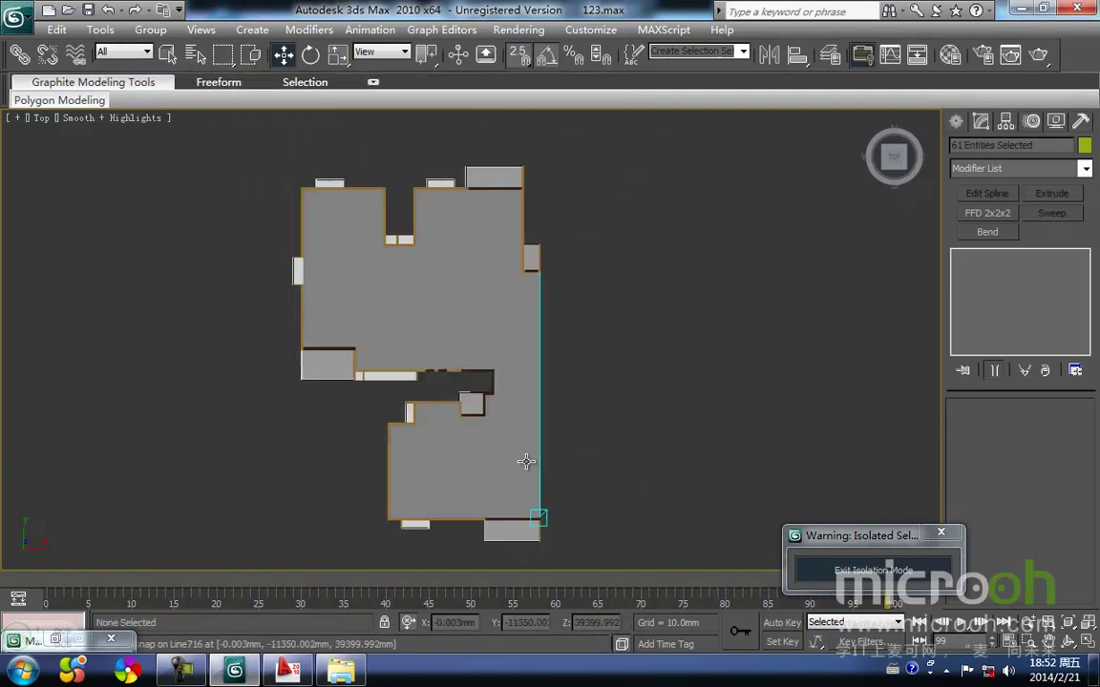
Make one independent copy of the storey's floor slab, moved vertically upward in the front wireframe view.
{"action": "left_click", "coordinate": [528, 461]}
{"action": "key", "text": "f"}
{"action": "middle_click_drag", "start_coordinate": [378, 285], "coordinate": [355, 344]}
{"action": "key", "text": "F3"}
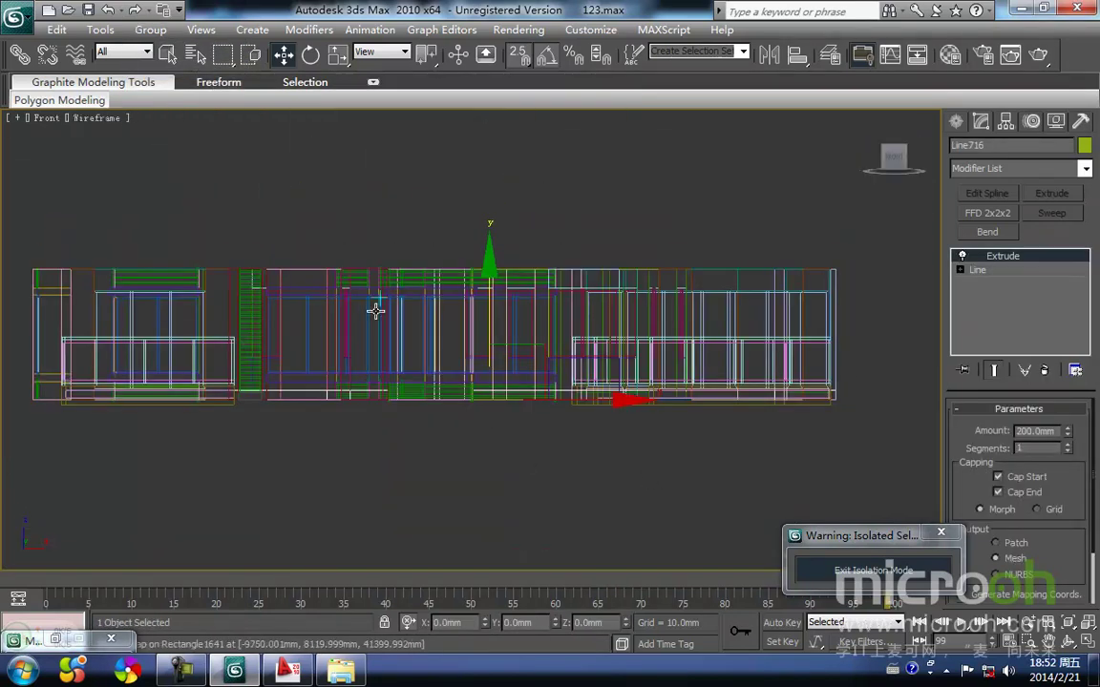
{"action": "left_click_drag", "start_coordinate": [490, 332], "coordinate": [489, 226], "text": "shift"}
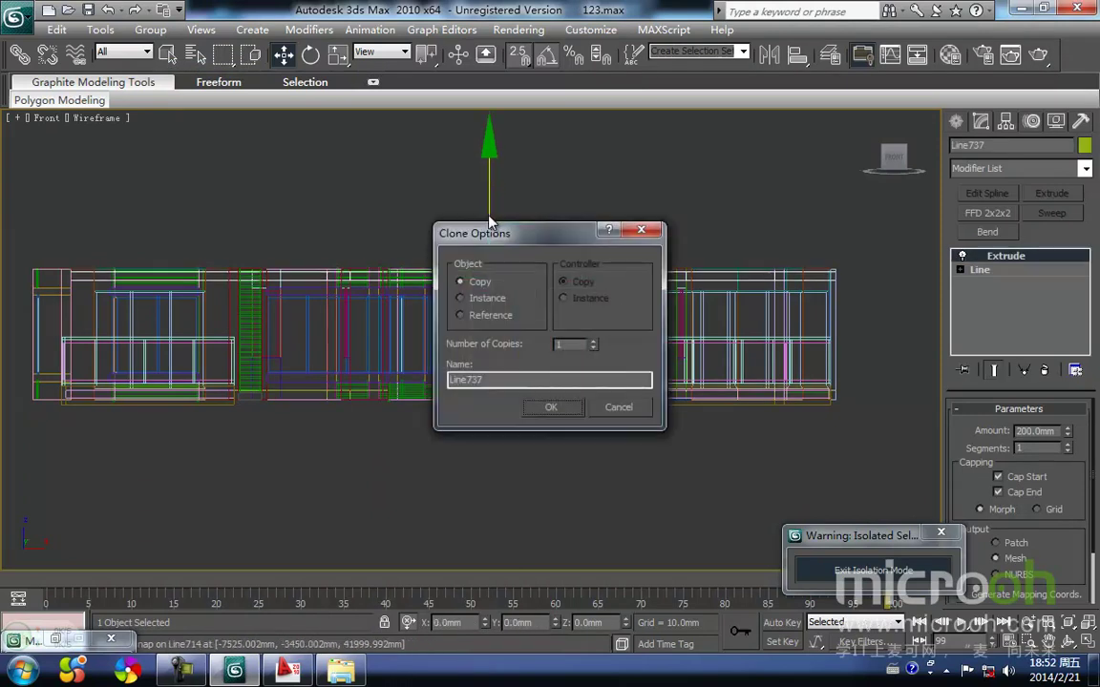
{"action": "left_click", "coordinate": [555, 413]}
Snap the copied slab flush with the top edge of the storey walls to serve as the roof.
{"action": "scroll", "coordinate": [126, 282], "scroll_direction": "up", "scroll_amount": 3}
{"action": "mouse_move", "coordinate": [126, 282]}
{"action": "middle_mouse_down"}
{"action": "mouse_move", "coordinate": [381, 300]}
{"action": "mouse_move", "coordinate": [399, 346]}
{"action": "middle_mouse_up"}
{"action": "key", "text": "space"}
{"action": "left_click_drag", "start_coordinate": [298, 330], "coordinate": [297, 317]}
{"action": "middle_click_drag", "start_coordinate": [323, 302], "coordinate": [297, 292]}
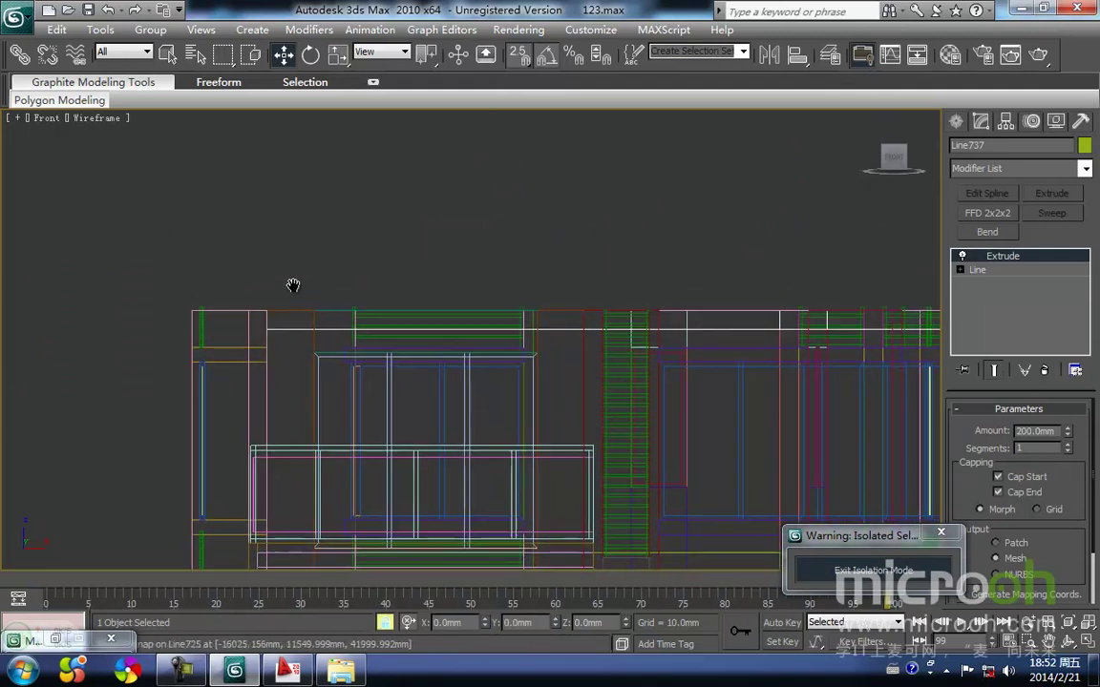
{"action": "key", "text": "F3"}
{"action": "scroll", "coordinate": [459, 340], "scroll_direction": "down", "scroll_amount": 1}
{"action": "middle_click_drag", "start_coordinate": [459, 340], "coordinate": [391, 309]}
{"action": "scroll", "coordinate": [496, 365], "scroll_direction": "down", "scroll_amount": 3}
{"action": "middle_click_drag", "start_coordinate": [496, 366], "coordinate": [461, 258], "text": "alt"}
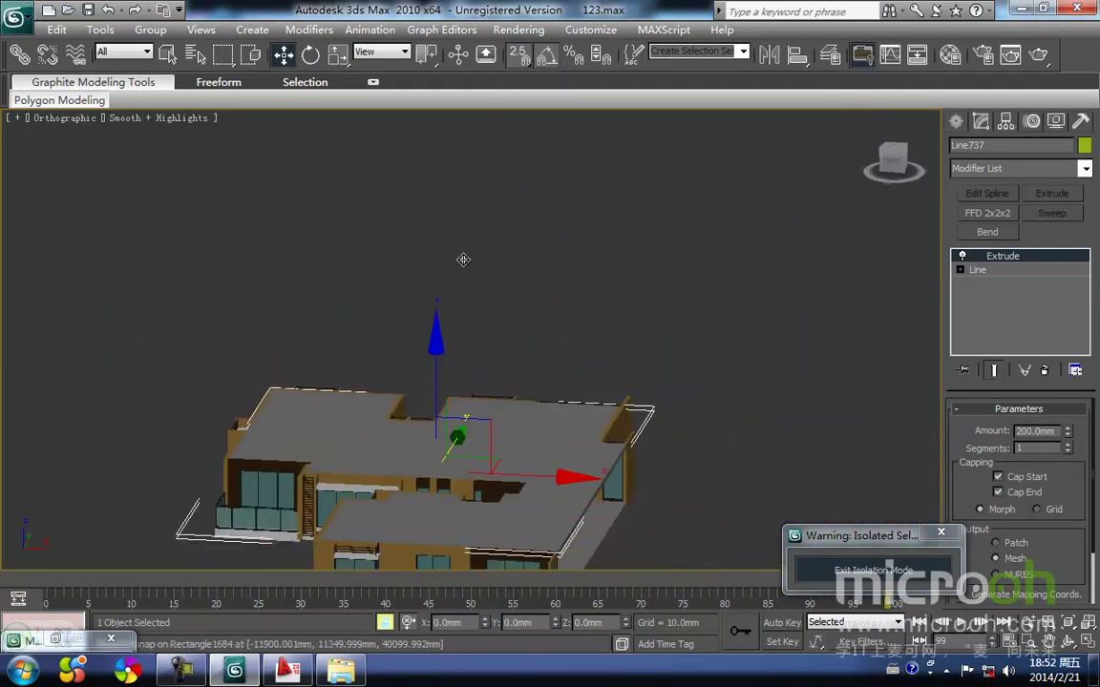
Deselect the roof slab and examine the isolated top storey from above, in perspective and from the front.
{"action": "key", "text": "t"}
{"action": "key", "text": "z"}
{"action": "middle_click_drag", "start_coordinate": [513, 347], "coordinate": [489, 340]}
{"action": "key", "text": "space"}
{"action": "left_click", "coordinate": [628, 434]}
{"action": "middle_click_drag", "start_coordinate": [474, 417], "coordinate": [567, 351], "text": "alt"}
{"action": "middle_click_drag", "start_coordinate": [506, 249], "coordinate": [411, 468]}
{"action": "middle_click_drag", "start_coordinate": [404, 406], "coordinate": [313, 452], "text": "alt"}
{"action": "middle_click_drag", "start_coordinate": [425, 456], "coordinate": [480, 426], "text": "alt"}
{"action": "middle_click_drag", "start_coordinate": [544, 358], "coordinate": [365, 471]}
{"action": "mouse_move", "coordinate": [521, 397]}
{"action": "middle_mouse_down"}
{"action": "mouse_move", "coordinate": [373, 465]}
{"action": "mouse_move", "coordinate": [425, 478]}
{"action": "mouse_move", "coordinate": [277, 407]}
{"action": "mouse_move", "coordinate": [446, 446]}
{"action": "middle_mouse_up"}
{"action": "key", "text": "f"}
{"action": "key", "text": "z"}
{"action": "scroll", "coordinate": [309, 454], "scroll_direction": "down", "scroll_amount": 2}
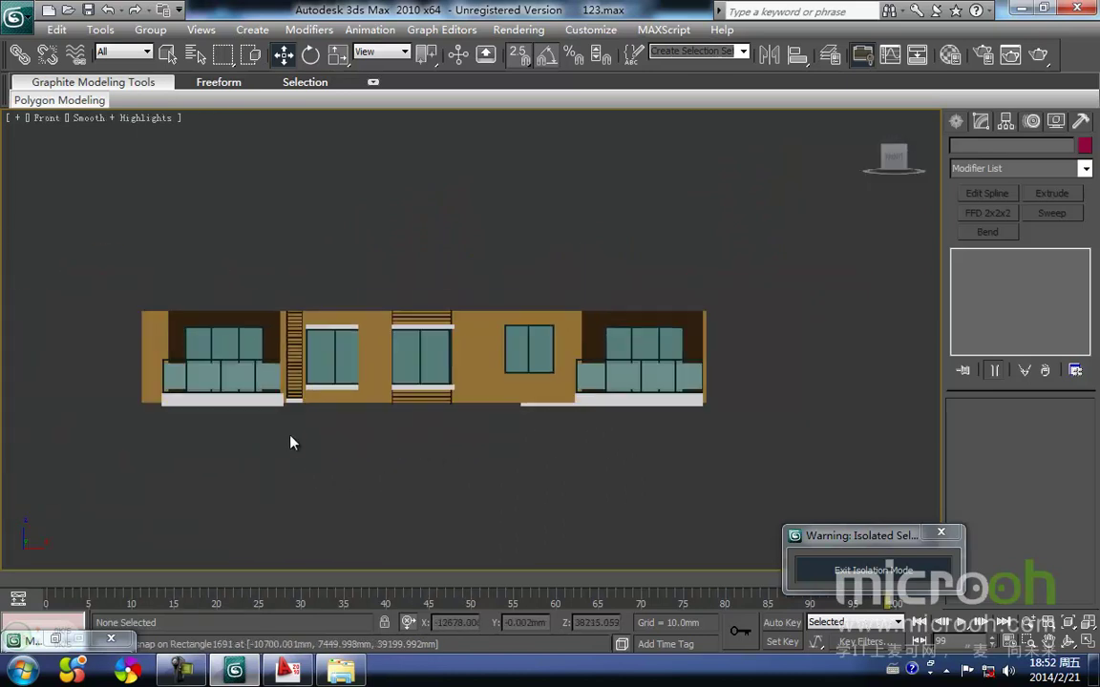
{"action": "middle_click_drag", "start_coordinate": [275, 332], "coordinate": [464, 332]}
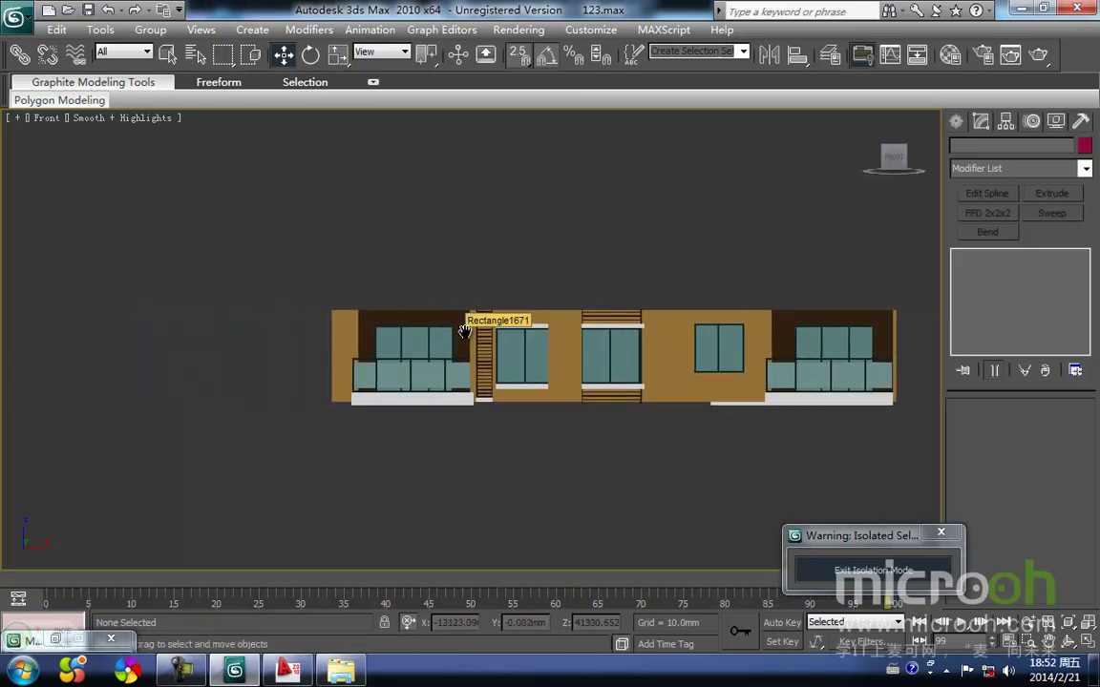
{"action": "middle_click_drag", "start_coordinate": [559, 359], "coordinate": [502, 386]}
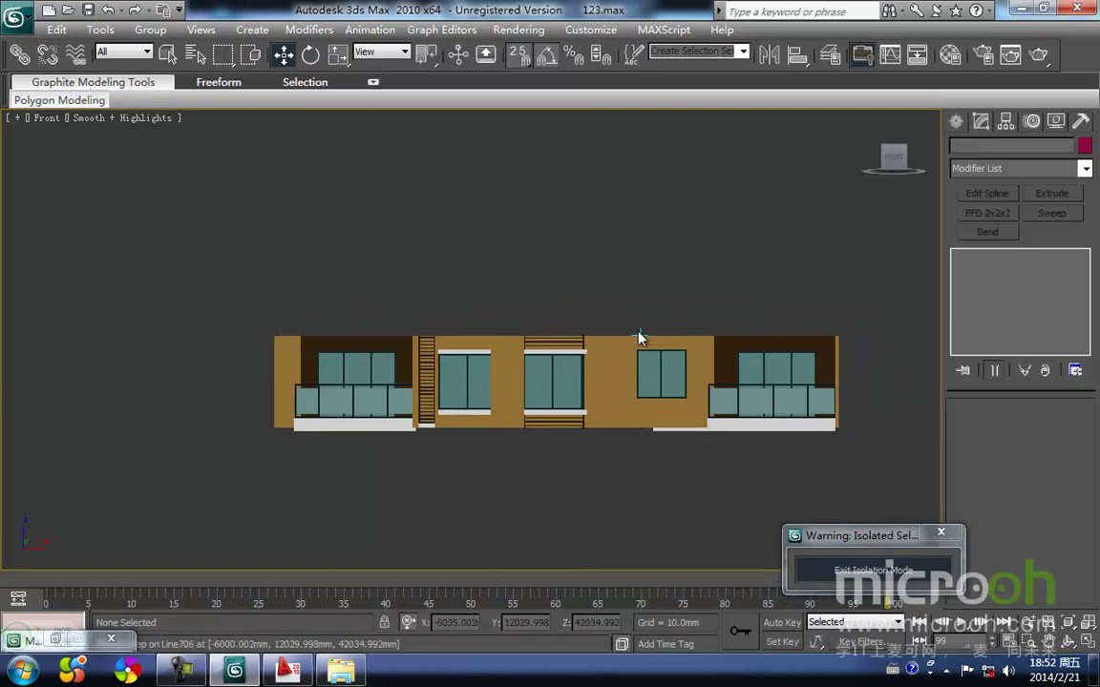
{"action": "middle_click_drag", "start_coordinate": [689, 436], "coordinate": [416, 451]}
{"action": "scroll", "coordinate": [558, 428], "scroll_direction": "up", "scroll_amount": 2}
{"action": "mouse_move", "coordinate": [581, 428]}
{"action": "middle_mouse_down"}
{"action": "mouse_move", "coordinate": [539, 434]}
{"action": "mouse_move", "coordinate": [455, 334]}
{"action": "middle_mouse_up"}
In top wireframe view, start a line at the wall corner behind the south balcony and run it along the south wall to the southwest corner.
{"action": "key", "text": "t"}
{"action": "key", "text": "z"}
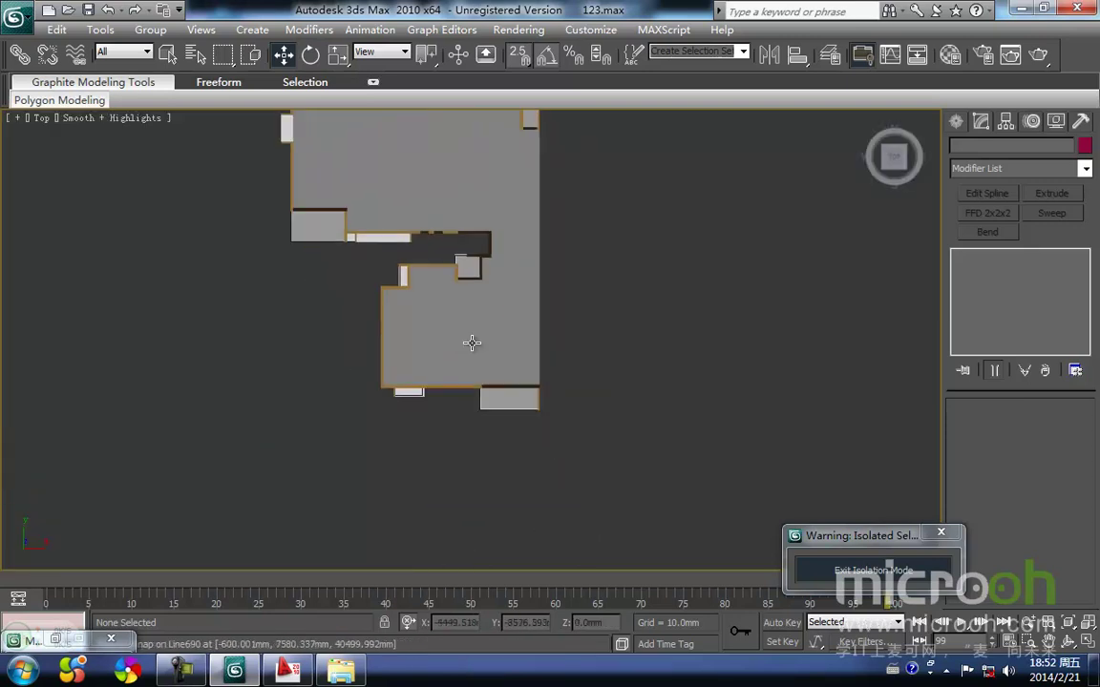
{"action": "scroll", "coordinate": [601, 445], "scroll_direction": "up", "scroll_amount": 2}
{"action": "mouse_move", "coordinate": [612, 429]}
{"action": "middle_mouse_down"}
{"action": "mouse_move", "coordinate": [549, 448]}
{"action": "mouse_move", "coordinate": [551, 325]}
{"action": "middle_mouse_up"}
{"action": "key", "text": "F3"}
{"action": "scroll", "coordinate": [547, 447], "scroll_direction": "up", "scroll_amount": 2}
{"action": "right_click", "coordinate": [586, 366]}
{"action": "left_click", "coordinate": [627, 312]}
{"action": "scroll", "coordinate": [553, 334], "scroll_direction": "up", "scroll_amount": 3}
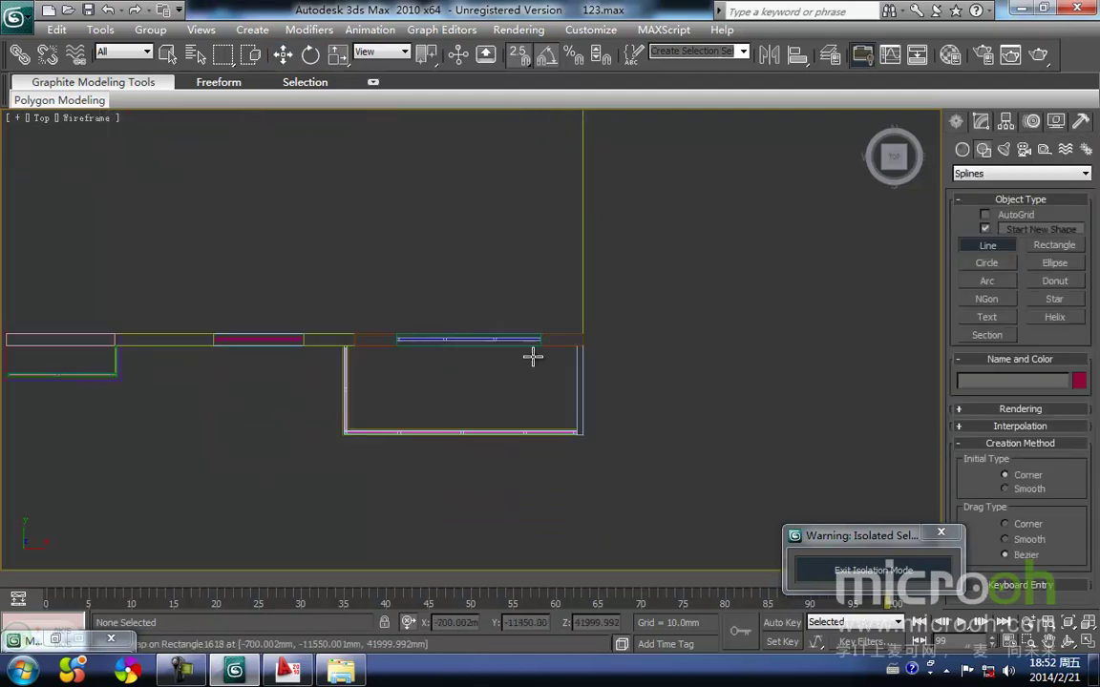
{"action": "middle_click_drag", "start_coordinate": [520, 366], "coordinate": [495, 419]}
{"action": "left_click", "coordinate": [611, 398]}
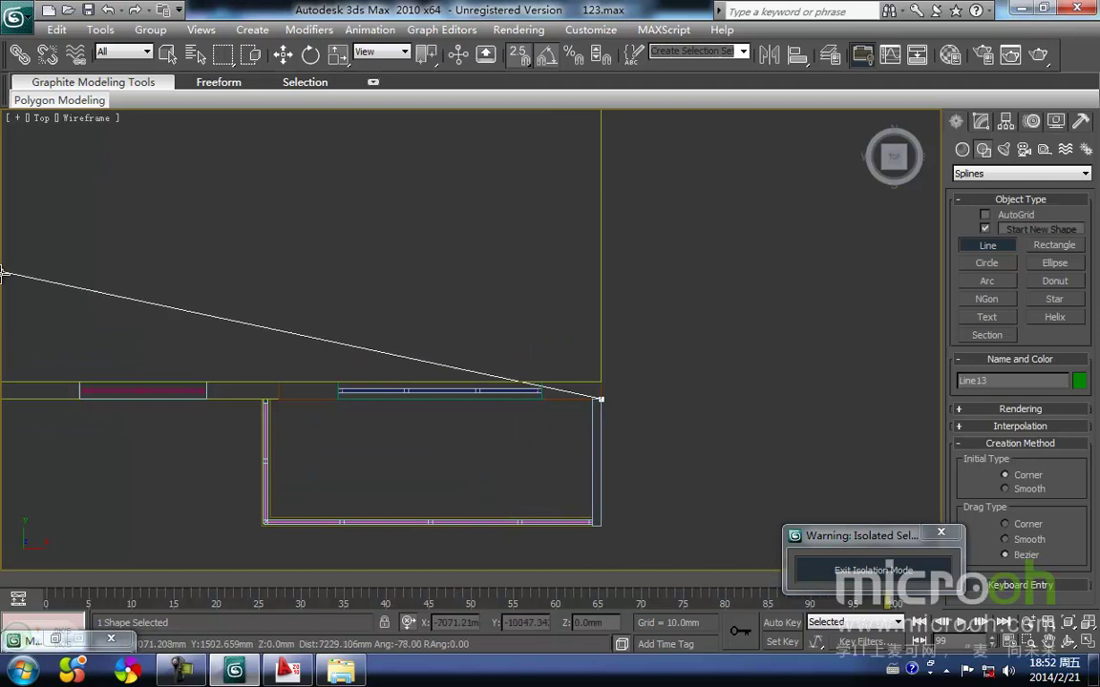
{"action": "key", "text": "i"}
{"action": "key", "text": "i"}
{"action": "scroll", "coordinate": [454, 369], "scroll_direction": "down", "scroll_amount": 2}
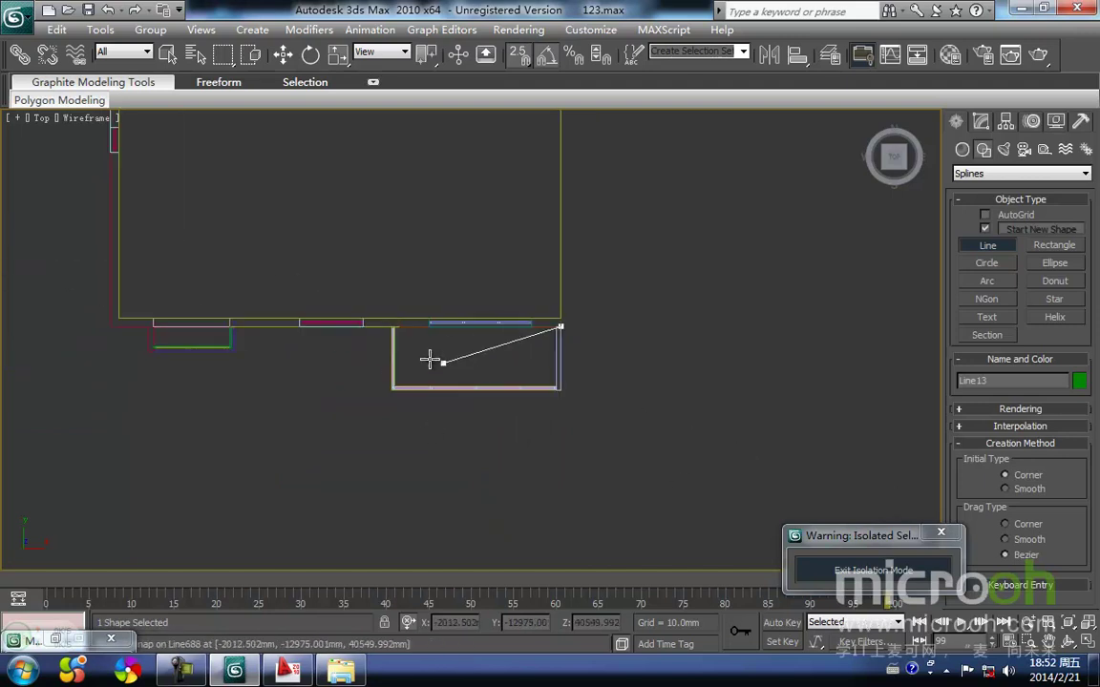
{"action": "left_click", "coordinate": [104, 327]}
Continue the line up the southern block's west wall and around the stepped window recess at its northwest corner.
{"action": "key", "text": "i"}
{"action": "scroll", "coordinate": [472, 336], "scroll_direction": "down", "scroll_amount": 2}
{"action": "key", "text": "i"}
{"action": "scroll", "coordinate": [473, 340], "scroll_direction": "up", "scroll_amount": 4}
{"action": "left_click", "coordinate": [478, 201]}
{"action": "key", "text": "i"}
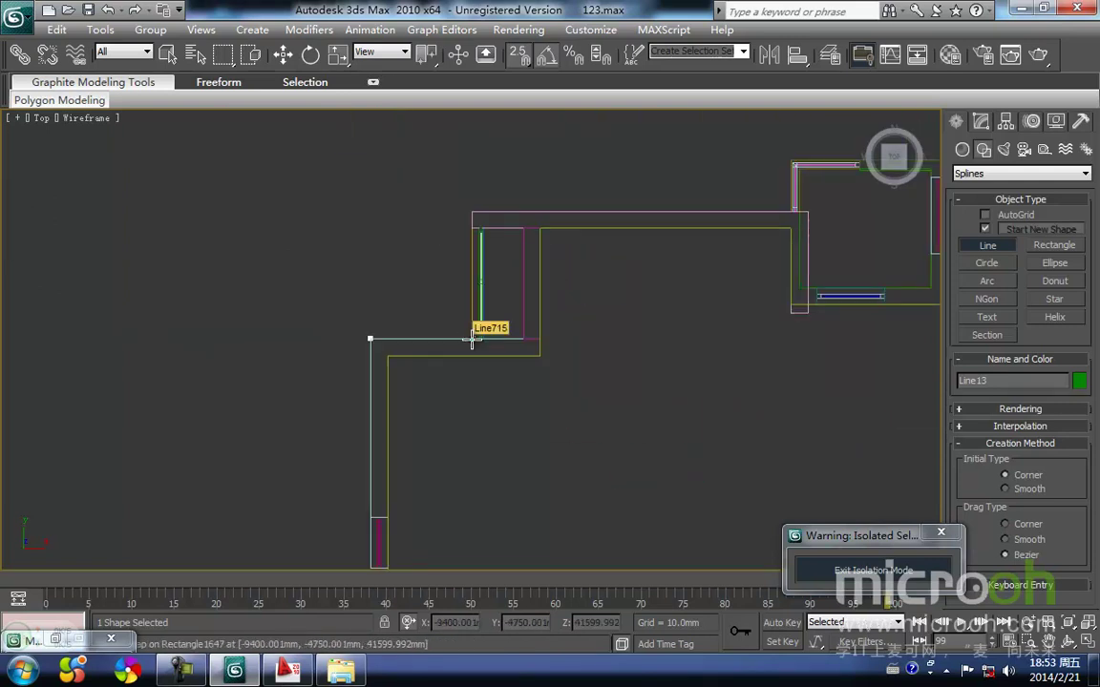
{"action": "scroll", "coordinate": [472, 340], "scroll_direction": "up", "scroll_amount": 2}
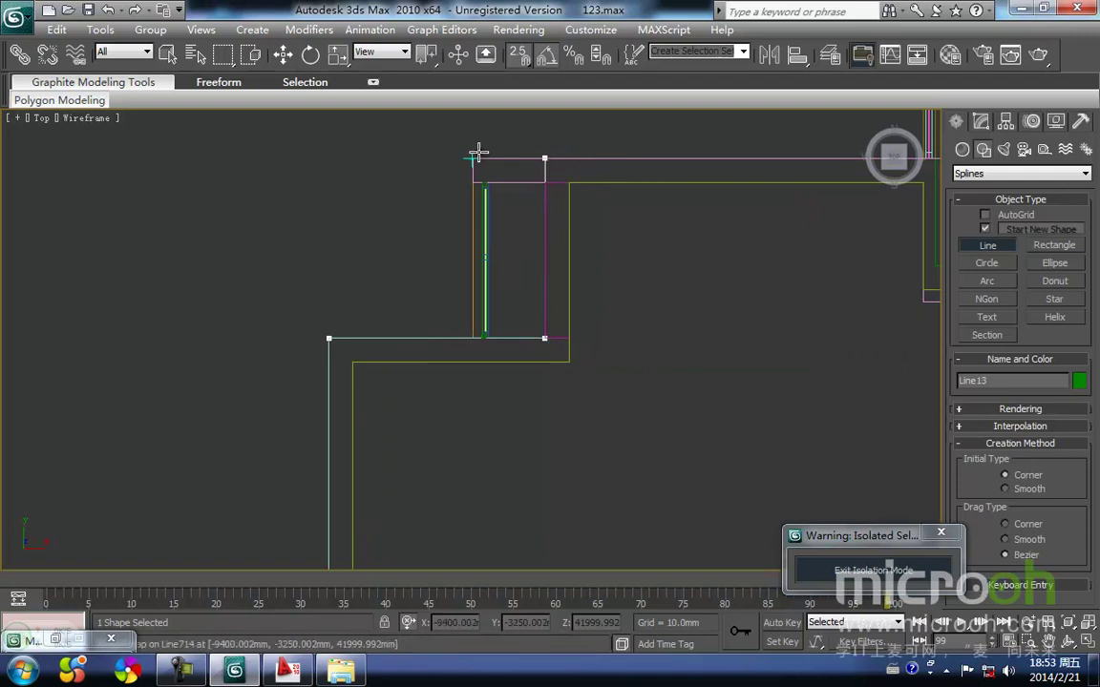
Carry the line around the small recessed balcony and the notch beside it, and west along the long window wall.
{"action": "key", "text": "i"}
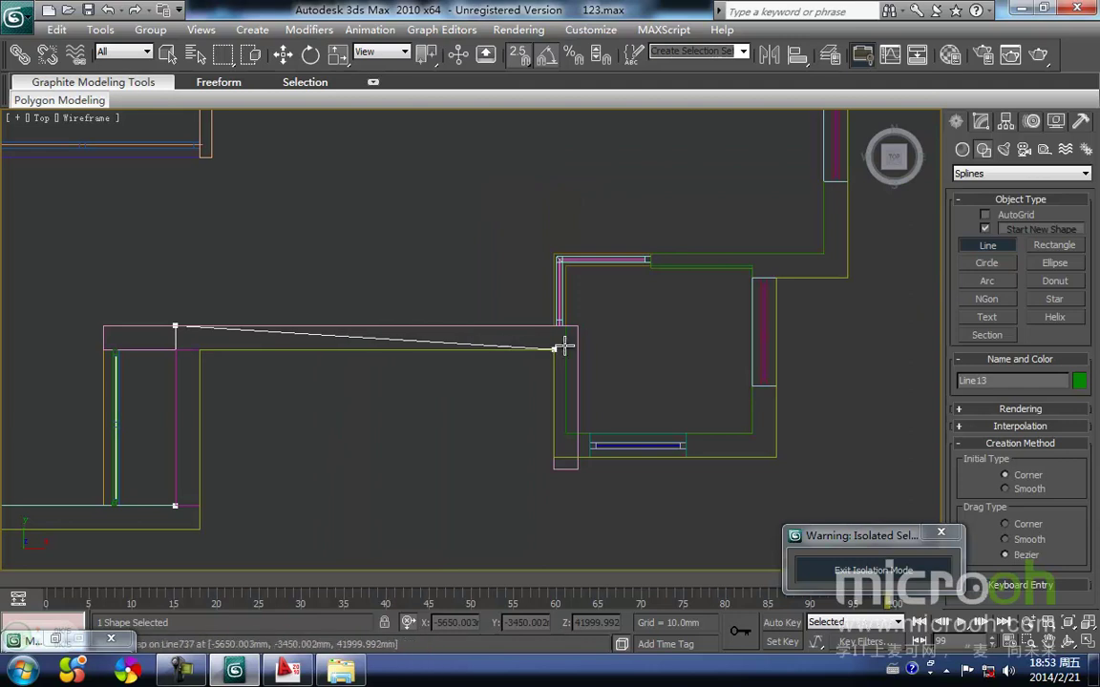
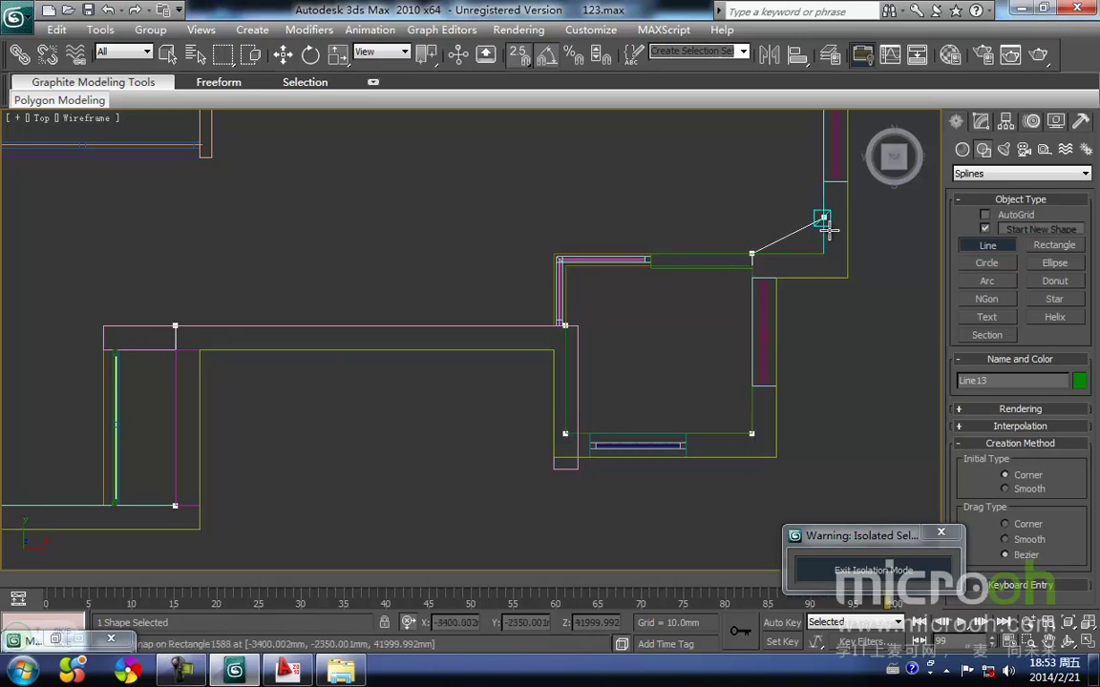
{"action": "scroll", "coordinate": [790, 231], "scroll_direction": "down", "scroll_amount": 2}
{"action": "scroll", "coordinate": [472, 274], "scroll_direction": "up", "scroll_amount": 2}
{"action": "middle_click_drag", "start_coordinate": [80, 365], "coordinate": [459, 344]}
{"action": "scroll", "coordinate": [459, 344], "scroll_direction": "down", "scroll_amount": 2}
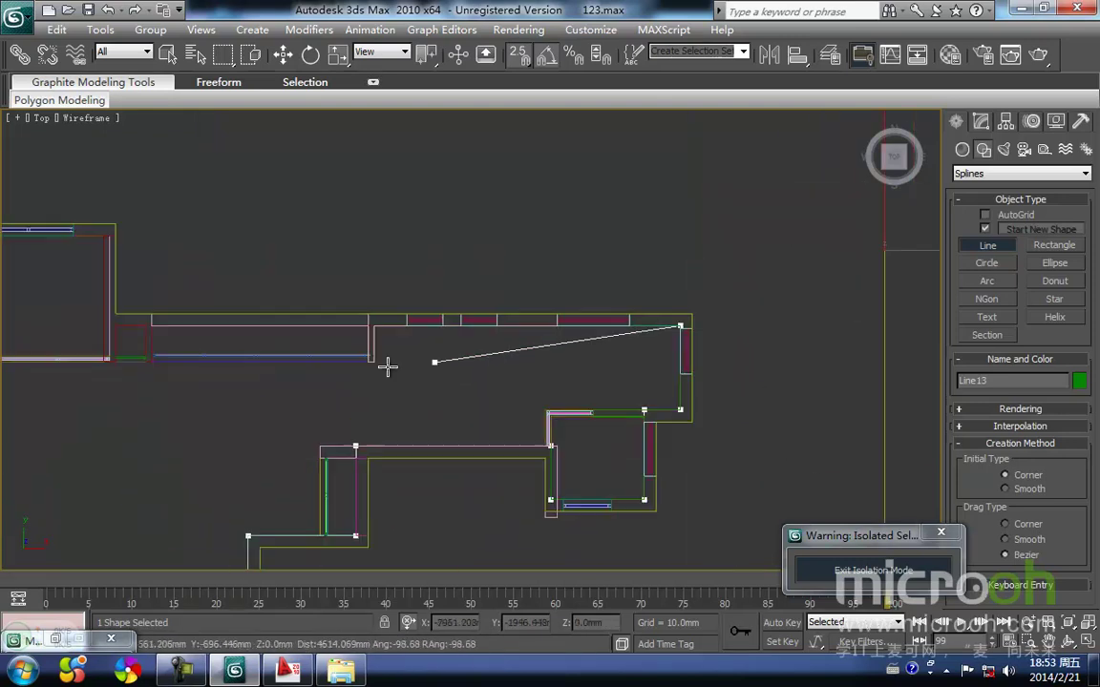
{"action": "middle_click_drag", "start_coordinate": [363, 336], "coordinate": [434, 336]}
{"action": "scroll", "coordinate": [430, 339], "scroll_direction": "up", "scroll_amount": 2}
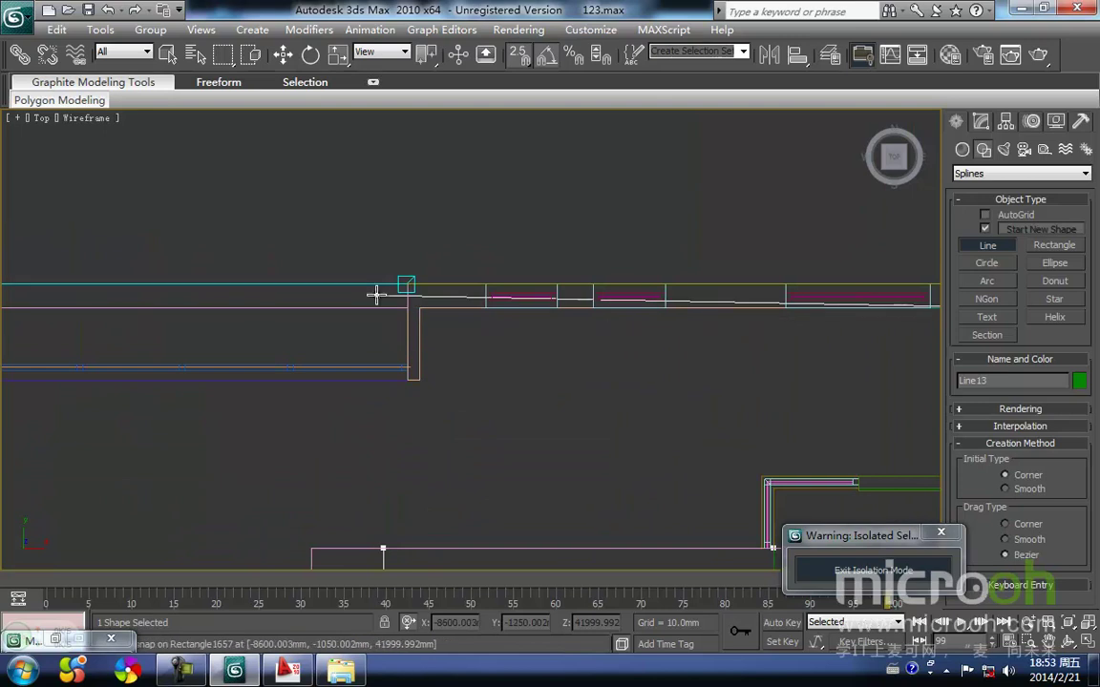
{"action": "middle_click_drag", "start_coordinate": [238, 303], "coordinate": [334, 347]}
{"action": "scroll", "coordinate": [334, 346], "scroll_direction": "down", "scroll_amount": 2}
{"action": "middle_click_drag", "start_coordinate": [263, 386], "coordinate": [467, 339]}
{"action": "scroll", "coordinate": [449, 324], "scroll_direction": "up", "scroll_amount": 2}
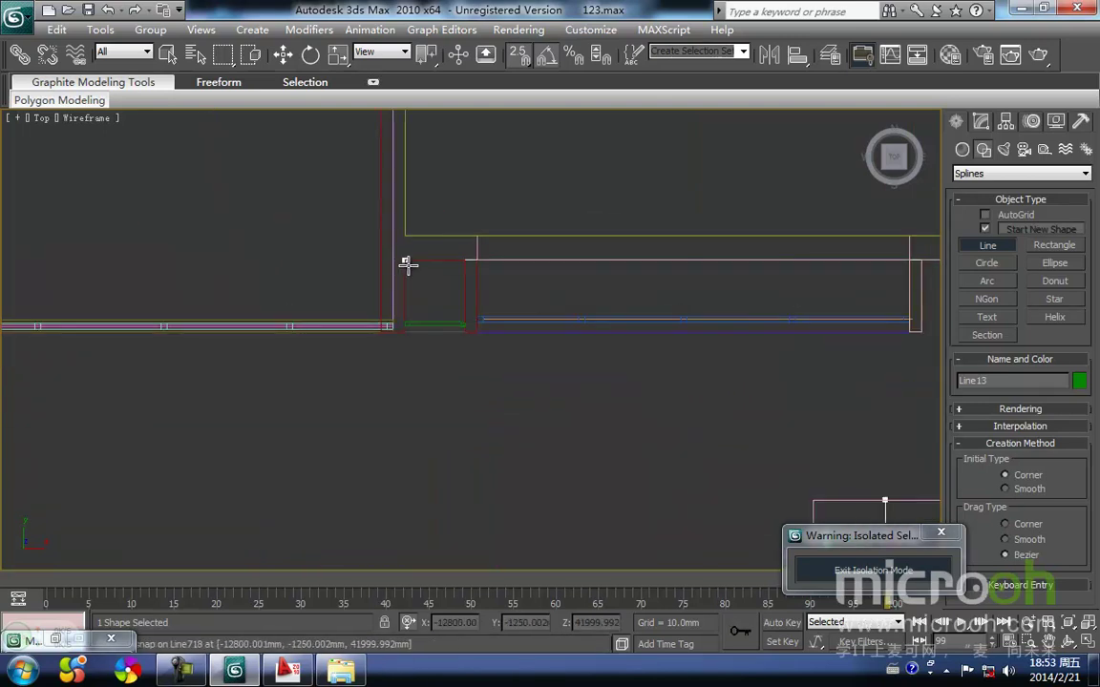
Trace the line along the inner side and back wall of the west balcony to the building's outer west wall.
{"action": "key", "text": "i"}
{"action": "scroll", "coordinate": [471, 340], "scroll_direction": "up", "scroll_amount": 3}
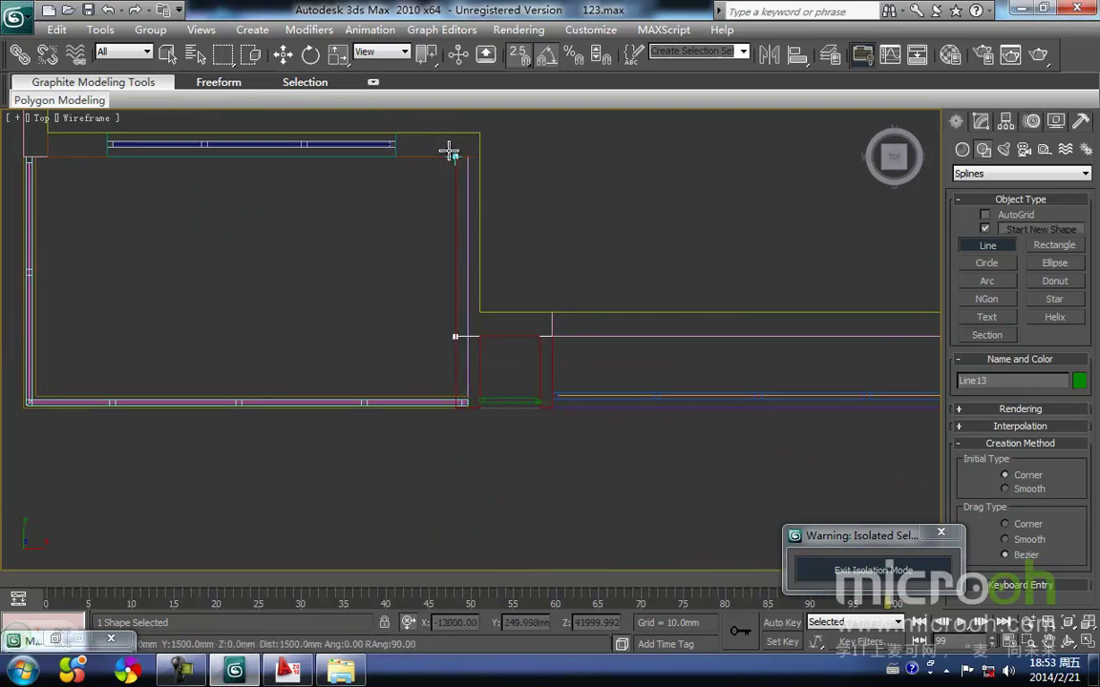
{"action": "key", "text": "i"}
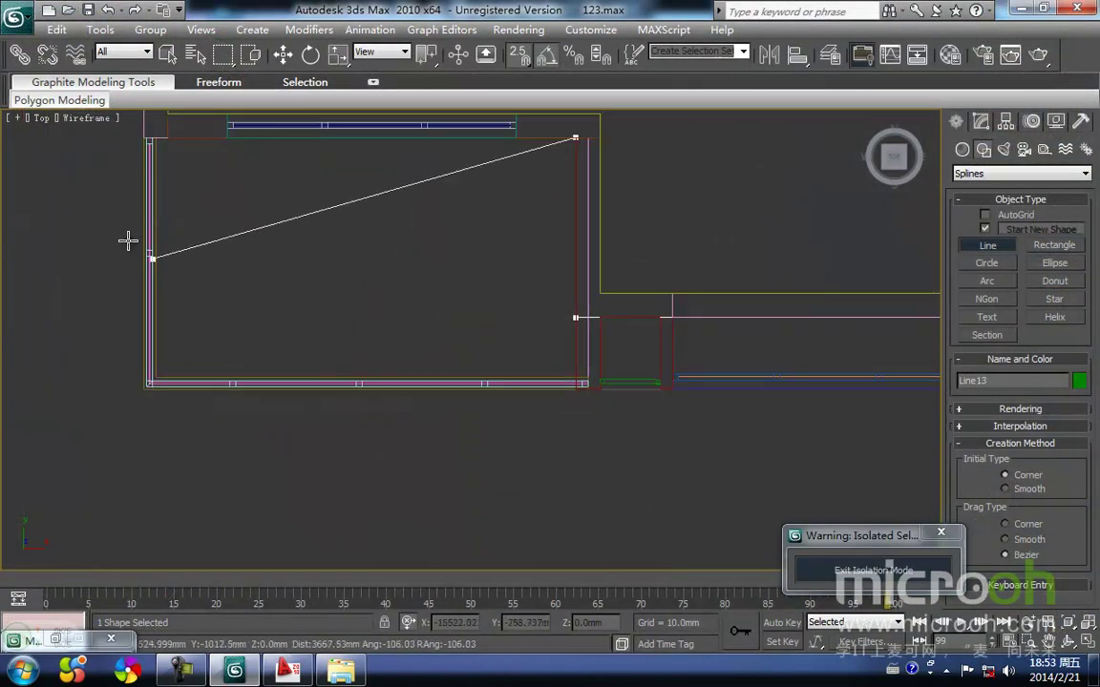
{"action": "left_click", "coordinate": [141, 134]}
{"action": "key", "text": "i"}
Extend the line 11300 mm along the west wall to the building's northwest corner.
{"action": "scroll", "coordinate": [472, 329], "scroll_direction": "down", "scroll_amount": 5}
{"action": "key", "text": "i"}
{"action": "scroll", "coordinate": [471, 329], "scroll_direction": "up", "scroll_amount": 3}
{"action": "key", "text": "i"}
{"action": "scroll", "coordinate": [470, 340], "scroll_direction": "down", "scroll_amount": 3}
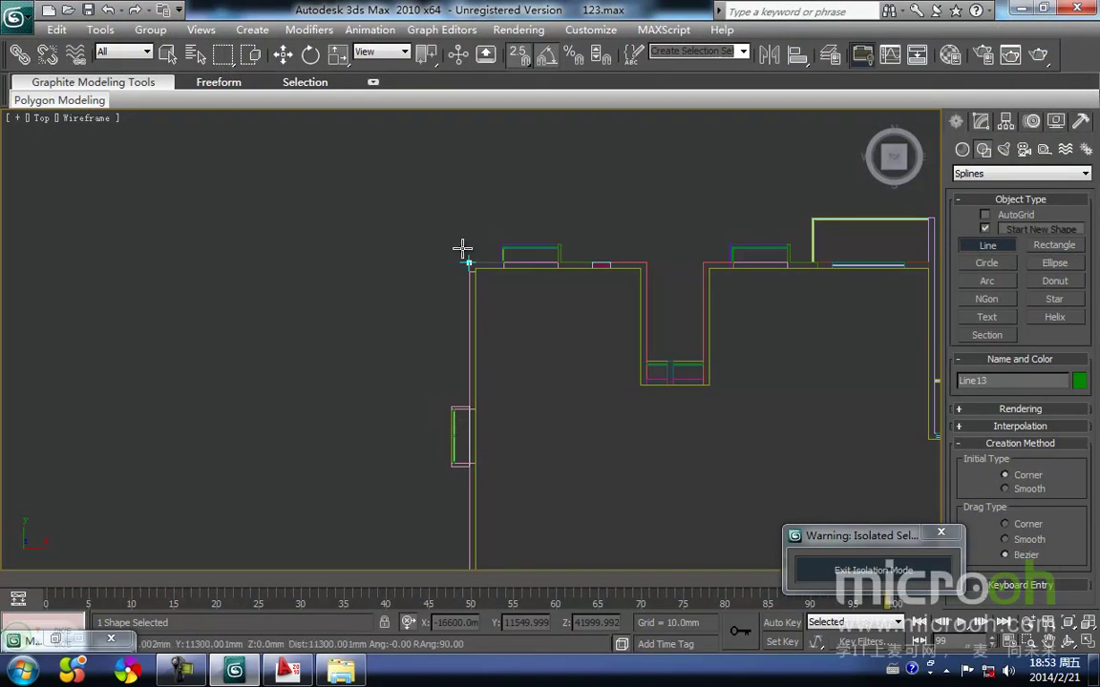
{"action": "key", "text": "i"}
Trace the line along the north wall and around the narrow recess containing the two small windows.
{"action": "scroll", "coordinate": [439, 304], "scroll_direction": "up", "scroll_amount": 3}
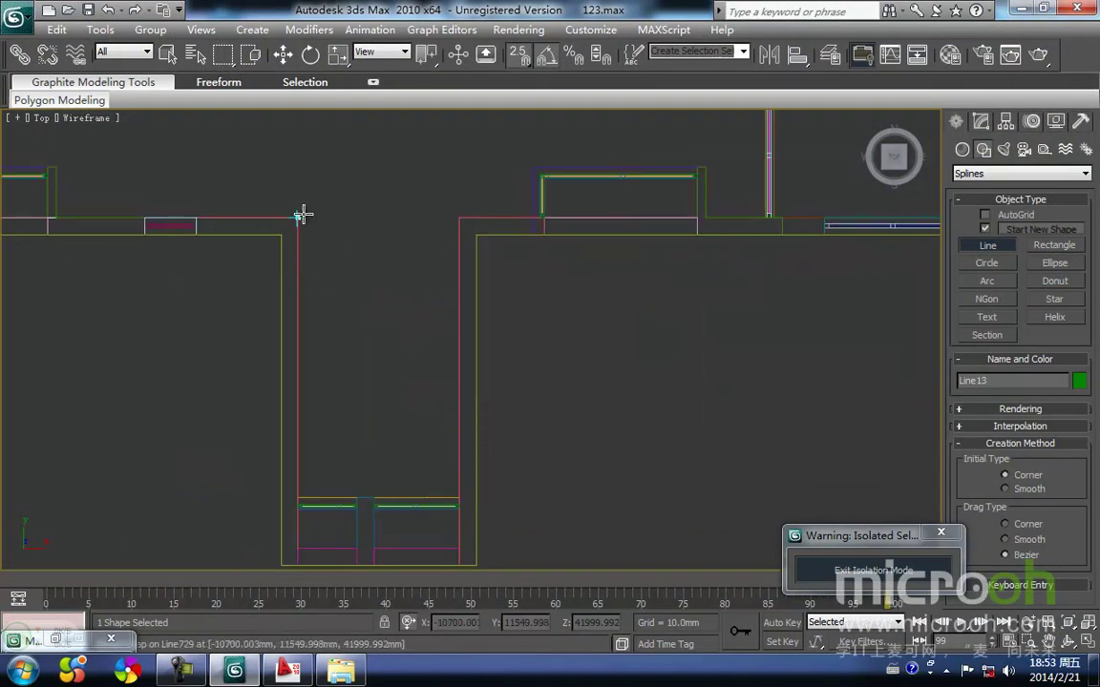
{"action": "left_click", "coordinate": [301, 213]}
{"action": "key", "text": "i"}
{"action": "scroll", "coordinate": [471, 340], "scroll_direction": "down", "scroll_amount": 1}
{"action": "key", "text": "i"}
{"action": "scroll", "coordinate": [467, 338], "scroll_direction": "up", "scroll_amount": 4}
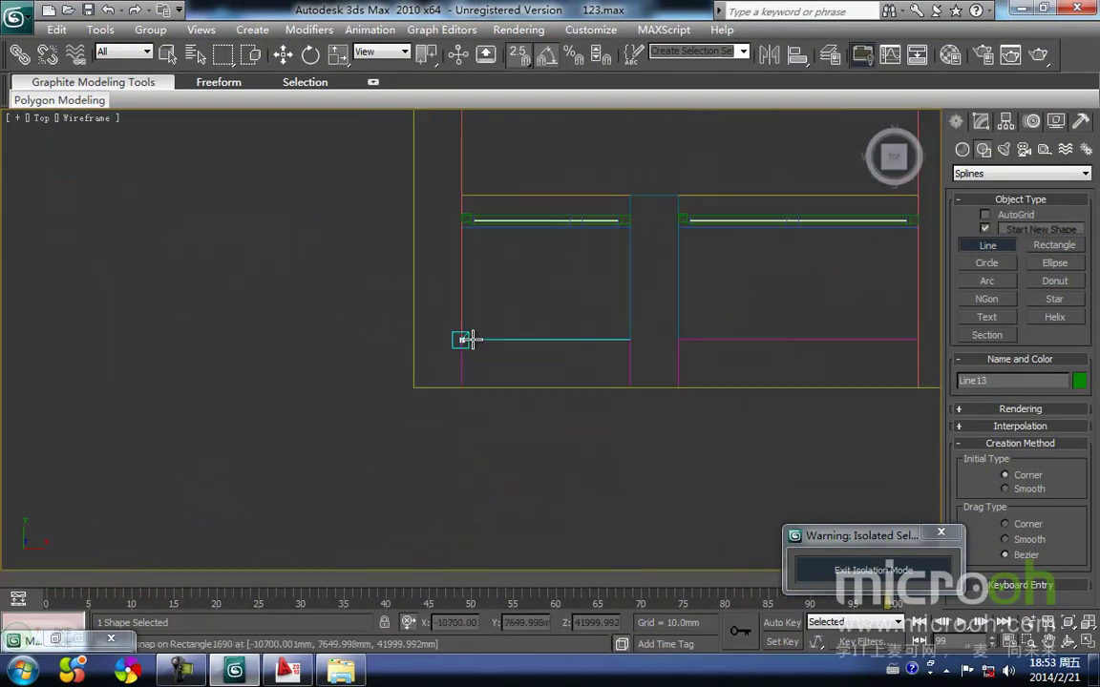
{"action": "left_click", "coordinate": [473, 338]}
{"action": "key", "text": "i"}
{"action": "key", "text": "i"}
{"action": "scroll", "coordinate": [479, 344], "scroll_direction": "down", "scroll_amount": 4}
{"action": "key", "text": "i"}
{"action": "left_click", "coordinate": [458, 370]}
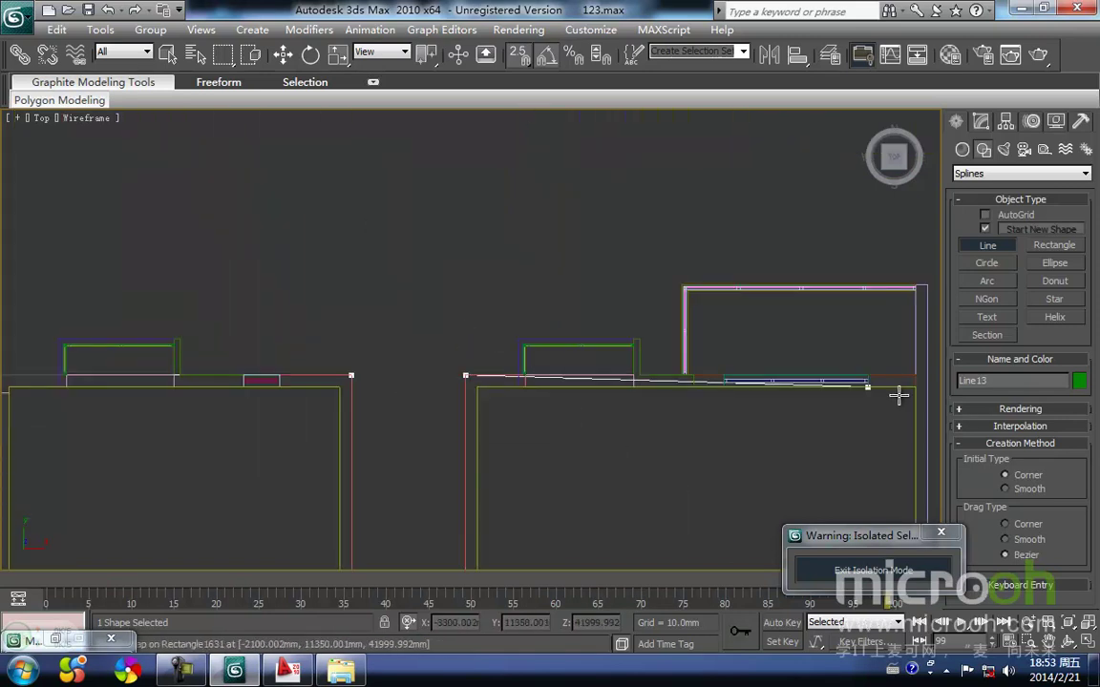
Finish the line at the northeast wall corner beside the north balcony and exit the Line tool.
{"action": "key", "text": "i"}
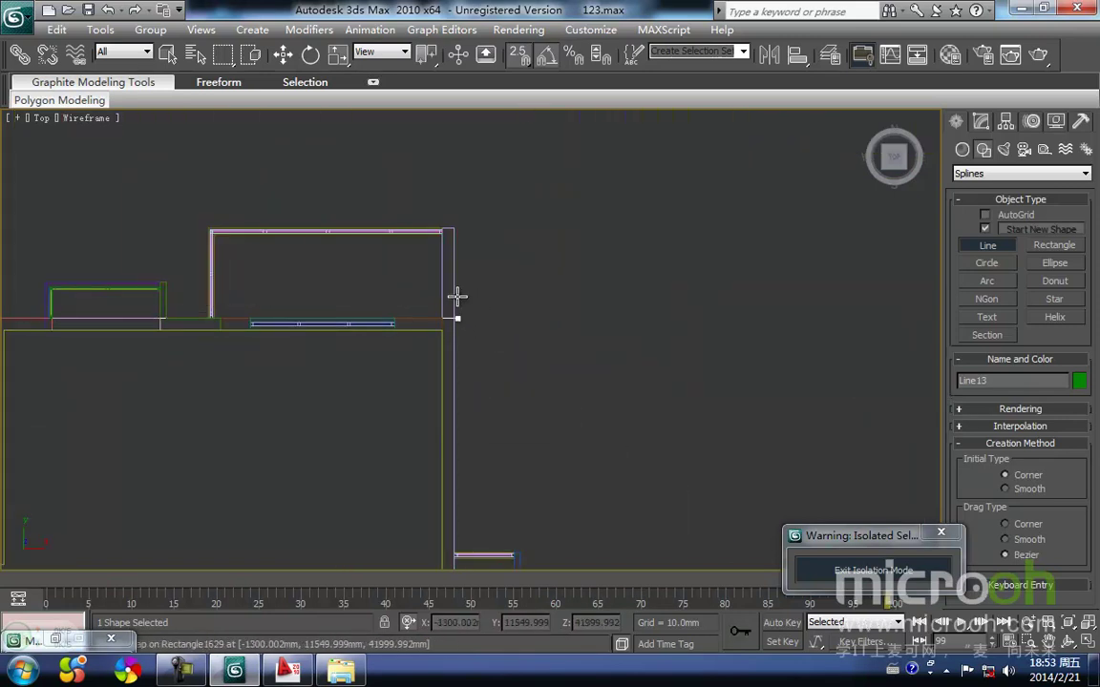
{"action": "left_click", "coordinate": [454, 227], "text": "shift"}
{"action": "right_click", "coordinate": [545, 401]}
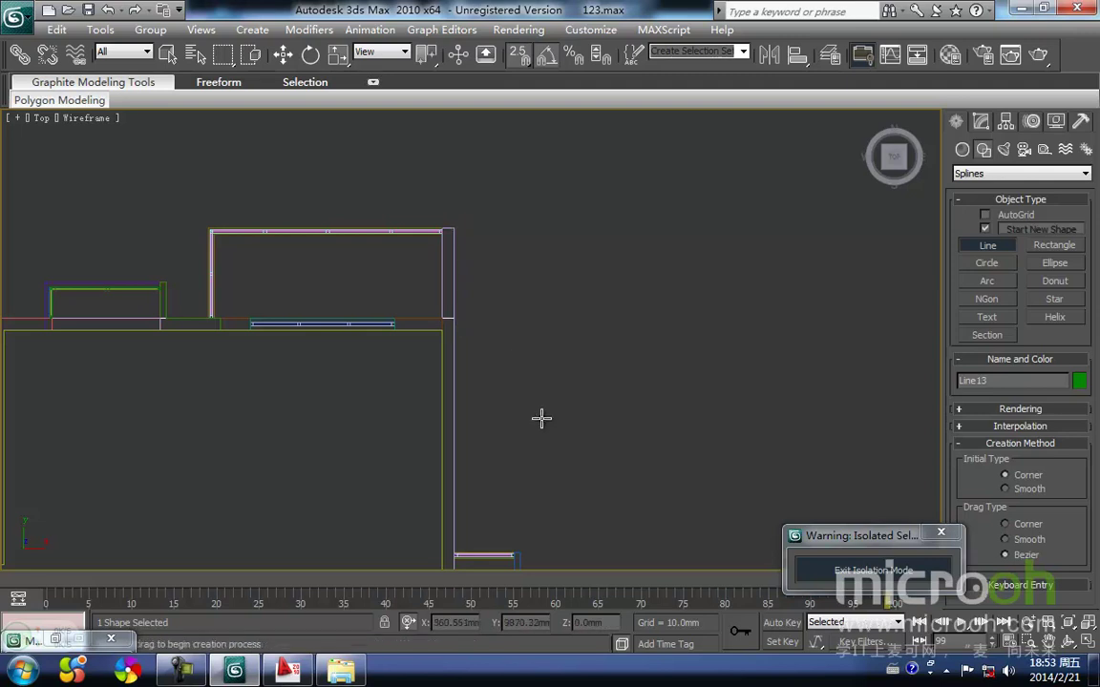
{"action": "right_click", "coordinate": [541, 419]}
Outline the traced perimeter line by 240 mm to give the parapet its wall thickness.
{"action": "middle_click_drag", "start_coordinate": [579, 396], "coordinate": [564, 401]}
{"action": "key", "text": "1"}
{"action": "middle_click_drag", "start_coordinate": [441, 393], "coordinate": [505, 374]}
{"action": "key", "text": "1"}
{"action": "scroll", "coordinate": [520, 298], "scroll_direction": "down", "scroll_amount": 5}
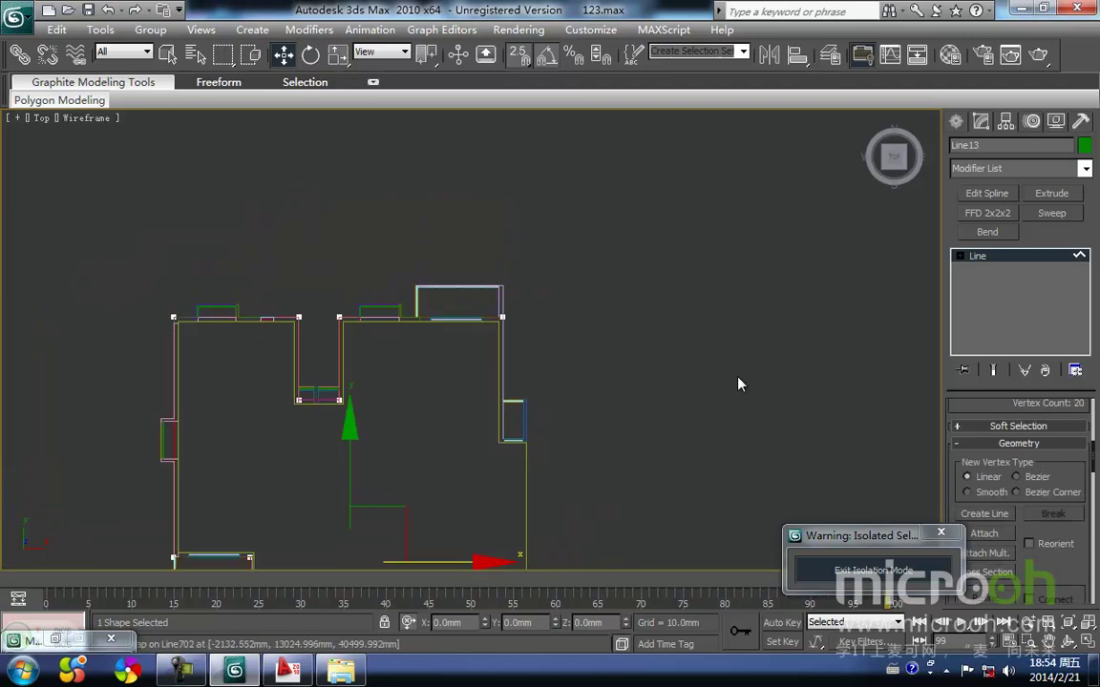
{"action": "left_click_drag", "start_coordinate": [1093, 469], "coordinate": [1097, 540]}
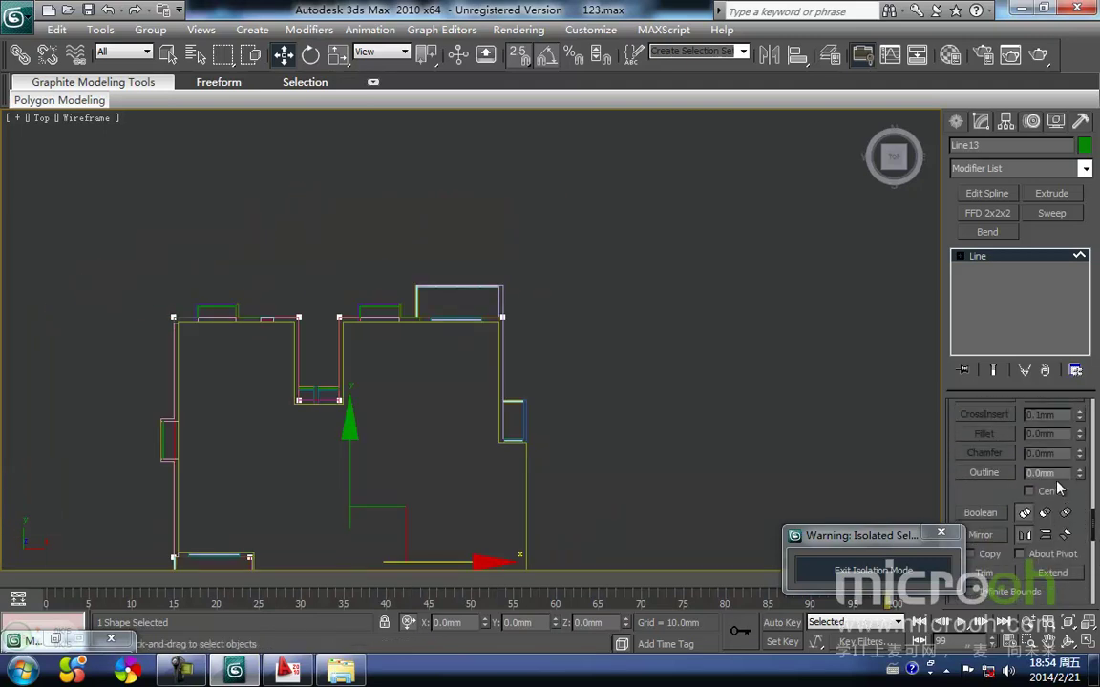
{"action": "type", "text": "240"}
{"action": "key", "text": "Return"}
{"action": "middle_click_drag", "start_coordinate": [370, 458], "coordinate": [425, 373]}
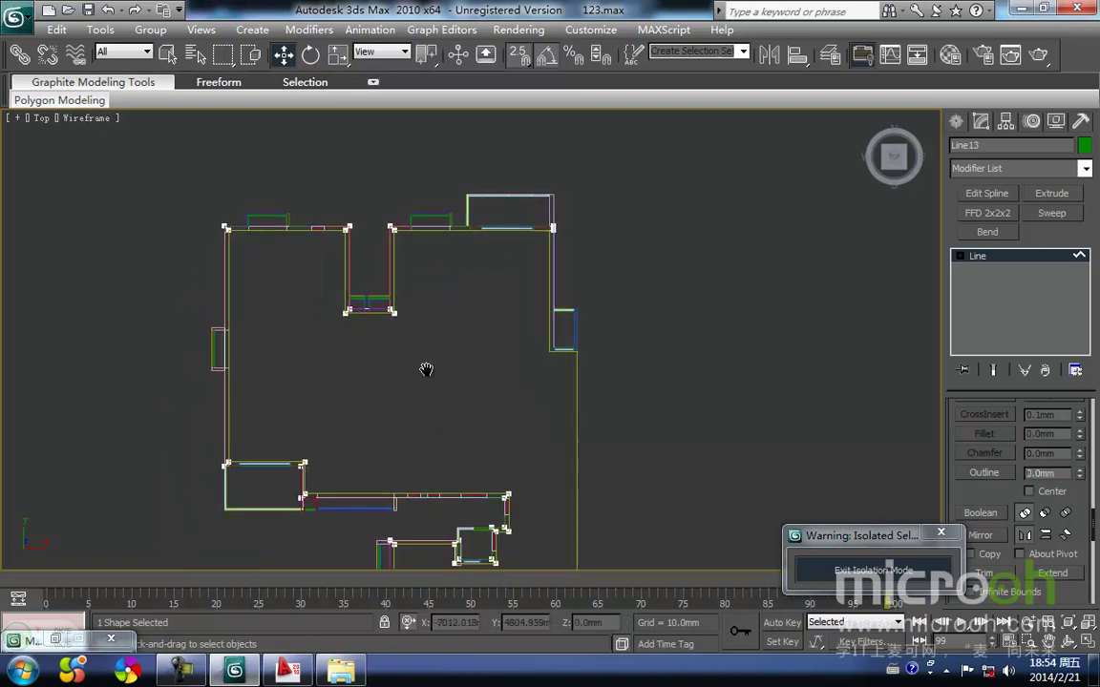
Extrude the outlined perimeter shape to a height of 1200 mm.
{"action": "key", "text": "f"}
{"action": "key", "text": "z"}
{"action": "scroll", "coordinate": [418, 370], "scroll_direction": "down", "scroll_amount": 3}
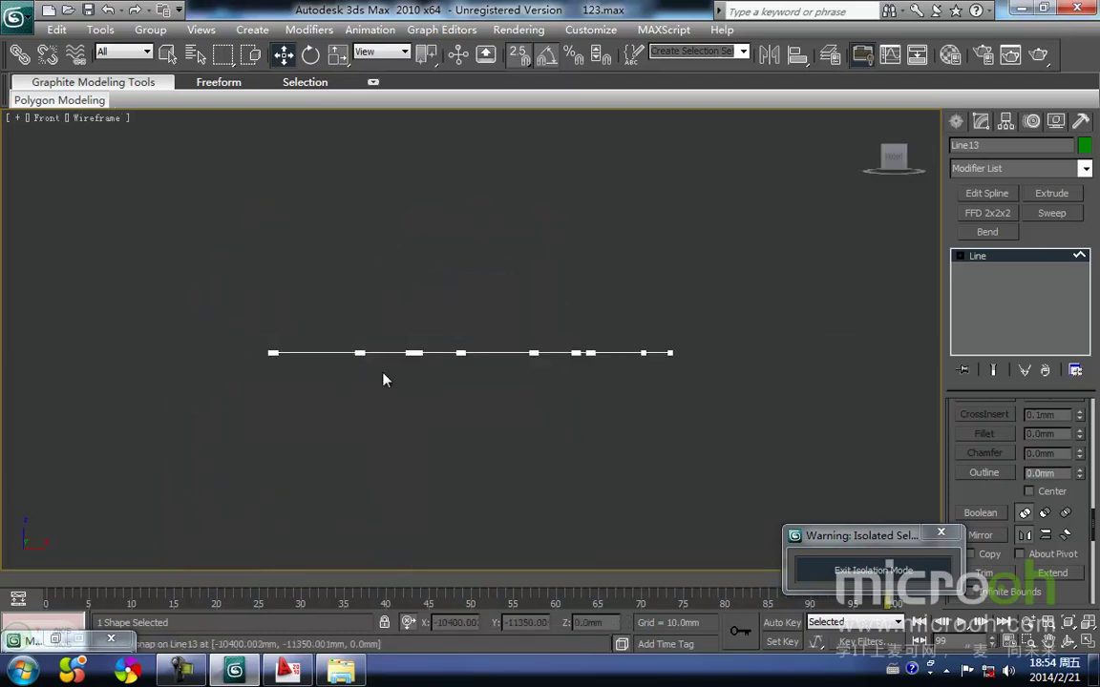
{"action": "left_click", "coordinate": [1051, 194]}
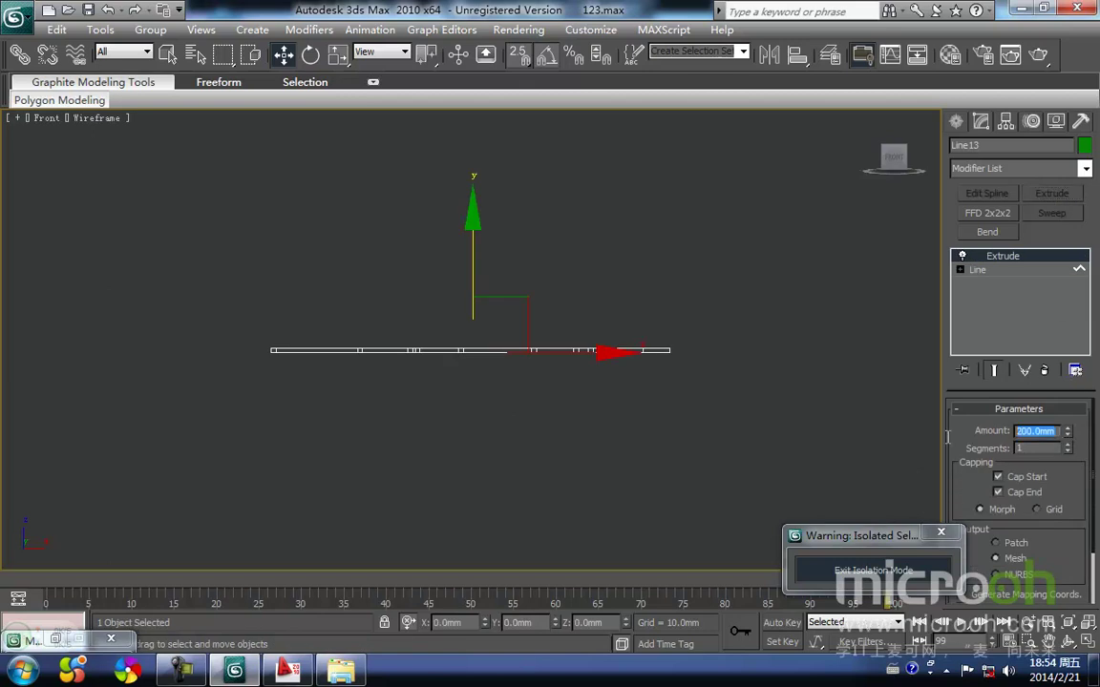
{"action": "type", "text": "1200"}
{"action": "key", "text": "Return"}
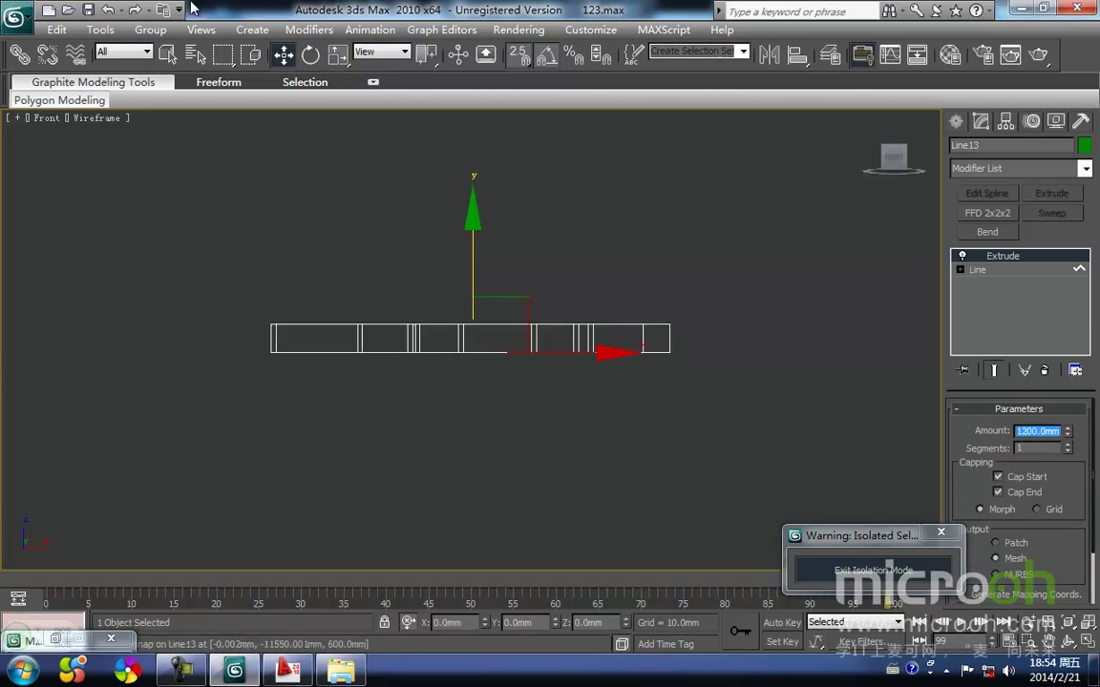
Raise the extruded parapet in the front view and snap it onto the top of the storey.
{"action": "scroll", "coordinate": [380, 384], "scroll_direction": "down", "scroll_amount": 9}
{"action": "middle_click_drag", "start_coordinate": [390, 305], "coordinate": [380, 433]}
{"action": "key", "text": "space"}
{"action": "mouse_move", "coordinate": [466, 359]}
{"action": "left_mouse_down"}
{"action": "mouse_move", "coordinate": [472, 264]}
{"action": "mouse_move", "coordinate": [462, 263]}
{"action": "left_mouse_up"}
{"action": "scroll", "coordinate": [448, 270], "scroll_direction": "up", "scroll_amount": 4}
{"action": "middle_click_drag", "start_coordinate": [434, 275], "coordinate": [428, 333]}
{"action": "scroll", "coordinate": [410, 305], "scroll_direction": "up", "scroll_amount": 4}
{"action": "middle_click_drag", "start_coordinate": [377, 269], "coordinate": [393, 327]}
{"action": "left_click_drag", "start_coordinate": [350, 228], "coordinate": [346, 328]}
{"action": "mouse_move", "coordinate": [350, 337]}
{"action": "middle_mouse_down"}
{"action": "mouse_move", "coordinate": [393, 304]}
{"action": "mouse_move", "coordinate": [361, 313]}
{"action": "middle_mouse_up"}
{"action": "scroll", "coordinate": [392, 302], "scroll_direction": "up", "scroll_amount": 4}
{"action": "key", "text": "F3"}
{"action": "mouse_move", "coordinate": [399, 382]}
{"action": "middle_mouse_down", "text": "alt"}
{"action": "mouse_move", "coordinate": [440, 401]}
{"action": "mouse_move", "coordinate": [418, 368]}
{"action": "mouse_move", "coordinate": [86, 161]}
{"action": "middle_mouse_up", "text": "alt"}
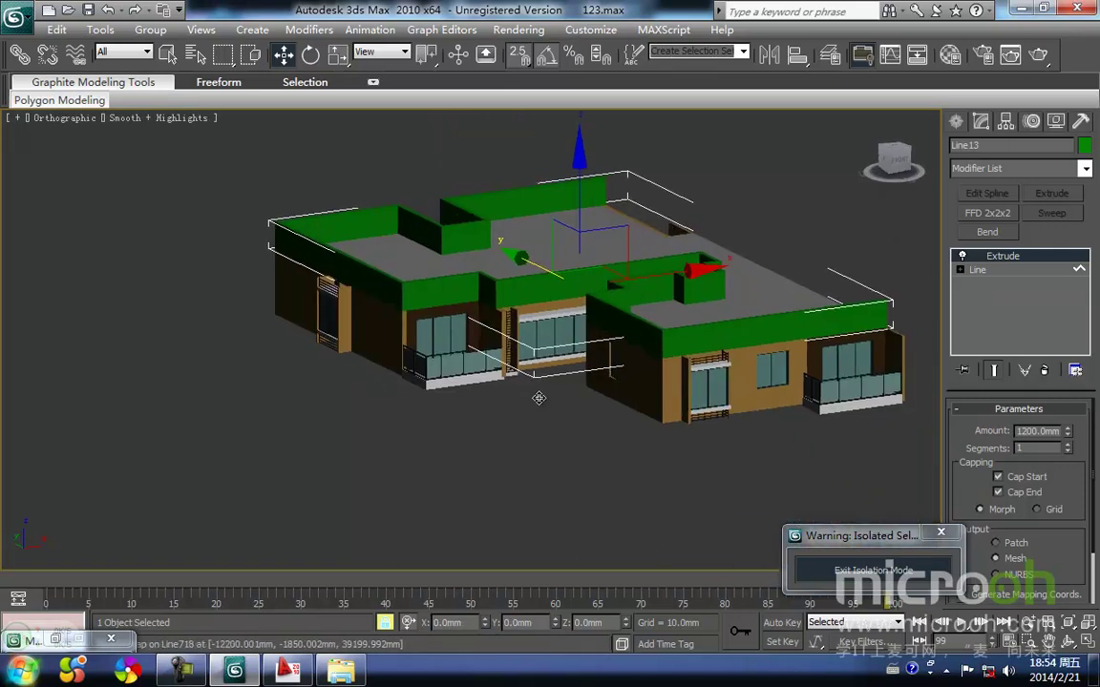
Assign the 墙体1 material to the extruded parapet and deselect it.
{"action": "scroll", "coordinate": [541, 397], "scroll_direction": "up", "scroll_amount": 4}
{"action": "middle_click_drag", "start_coordinate": [540, 397], "coordinate": [449, 458]}
{"action": "scroll", "coordinate": [465, 314], "scroll_direction": "up", "scroll_amount": 2}
{"action": "middle_click_drag", "start_coordinate": [465, 317], "coordinate": [426, 332]}
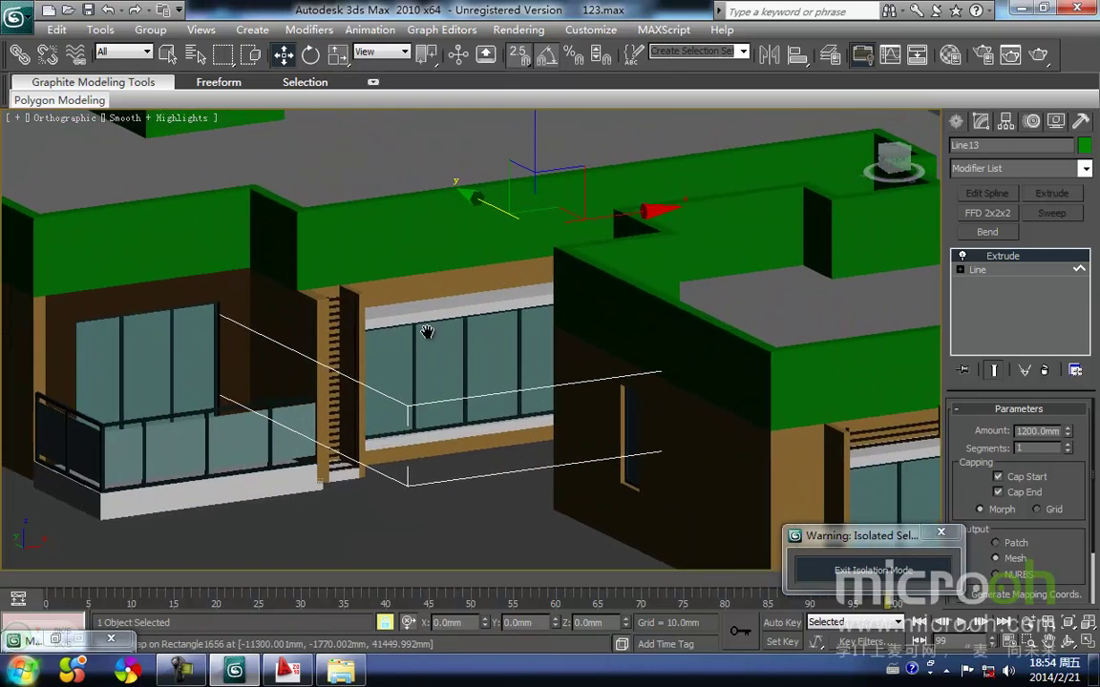
{"action": "key", "text": "m"}
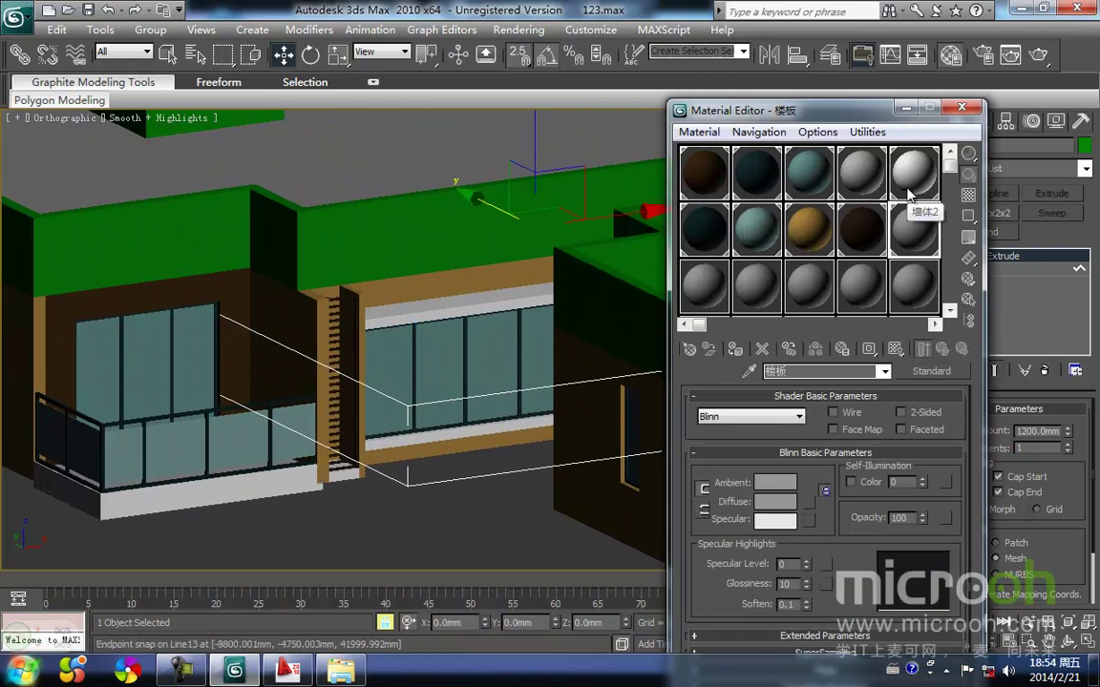
{"action": "left_click", "coordinate": [726, 181]}
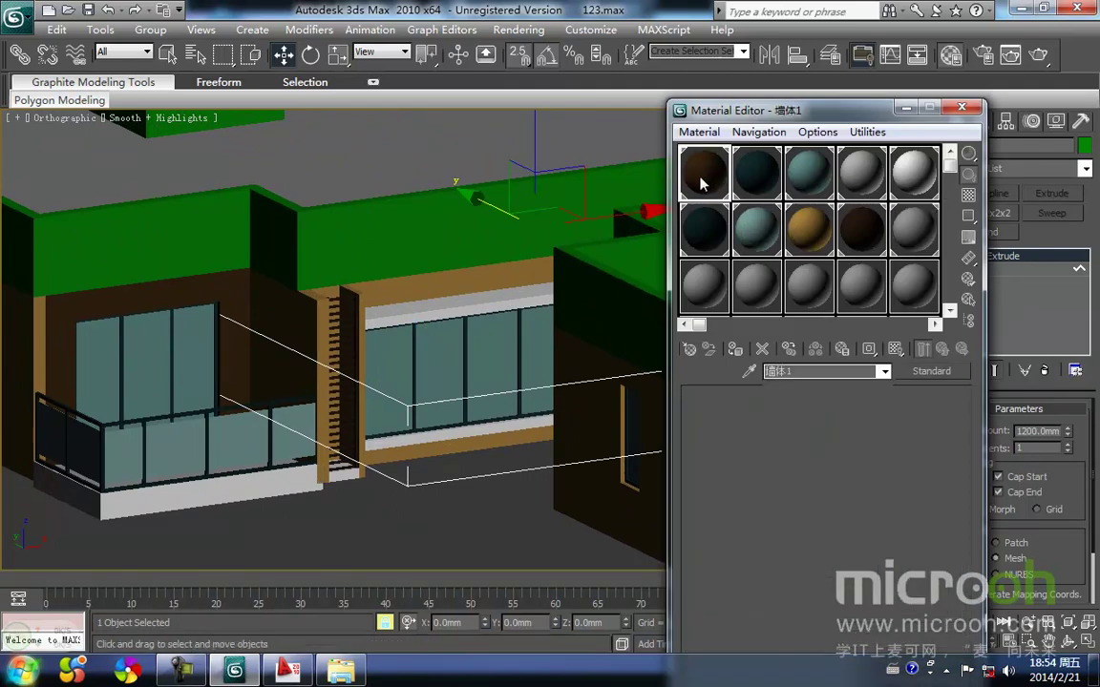
{"action": "left_click", "coordinate": [735, 351]}
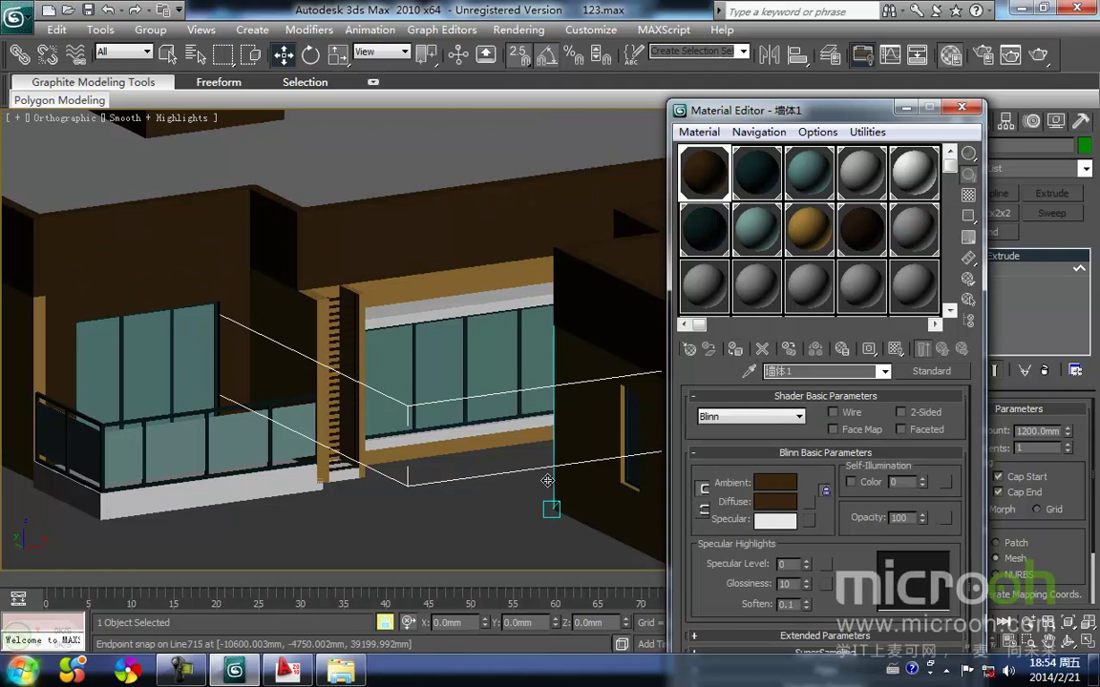
{"action": "scroll", "coordinate": [546, 479], "scroll_direction": "down", "scroll_amount": 4}
{"action": "left_click", "coordinate": [906, 109]}
{"action": "middle_click_drag", "start_coordinate": [505, 317], "coordinate": [314, 276]}
{"action": "left_click", "coordinate": [558, 454]}
Open the group of the front facade's bay window, beside the small two-pane window on the top storey.
{"action": "scroll", "coordinate": [534, 449], "scroll_direction": "down", "scroll_amount": 2}
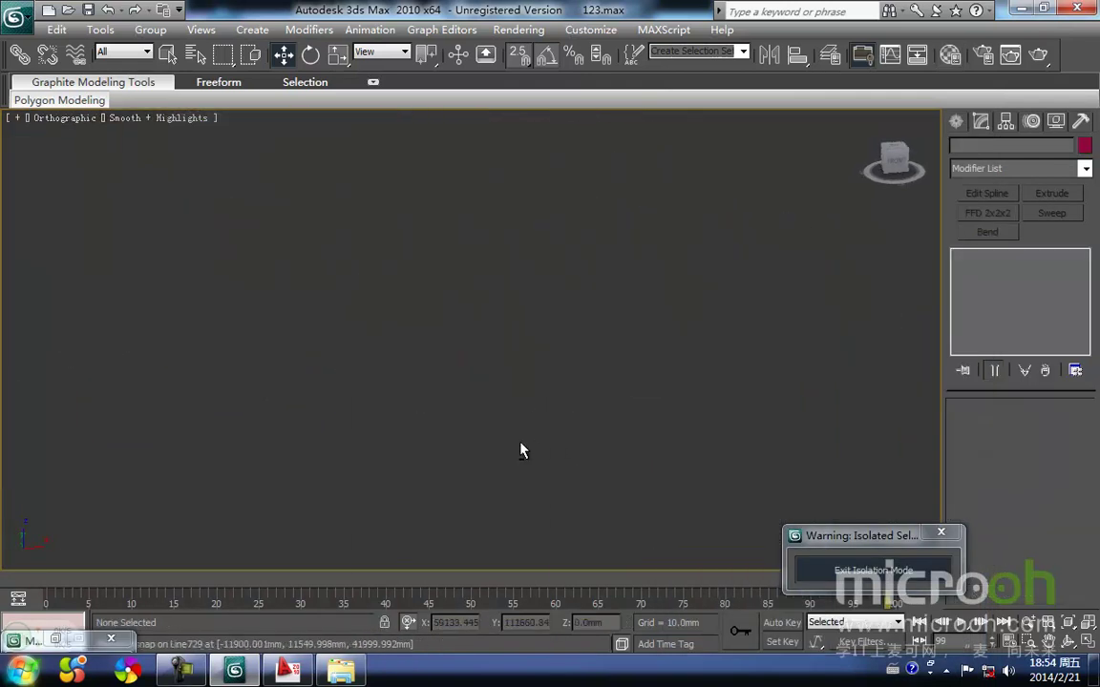
{"action": "middle_click_drag", "start_coordinate": [399, 367], "coordinate": [601, 322]}
{"action": "scroll", "coordinate": [226, 297], "scroll_direction": "up", "scroll_amount": 2}
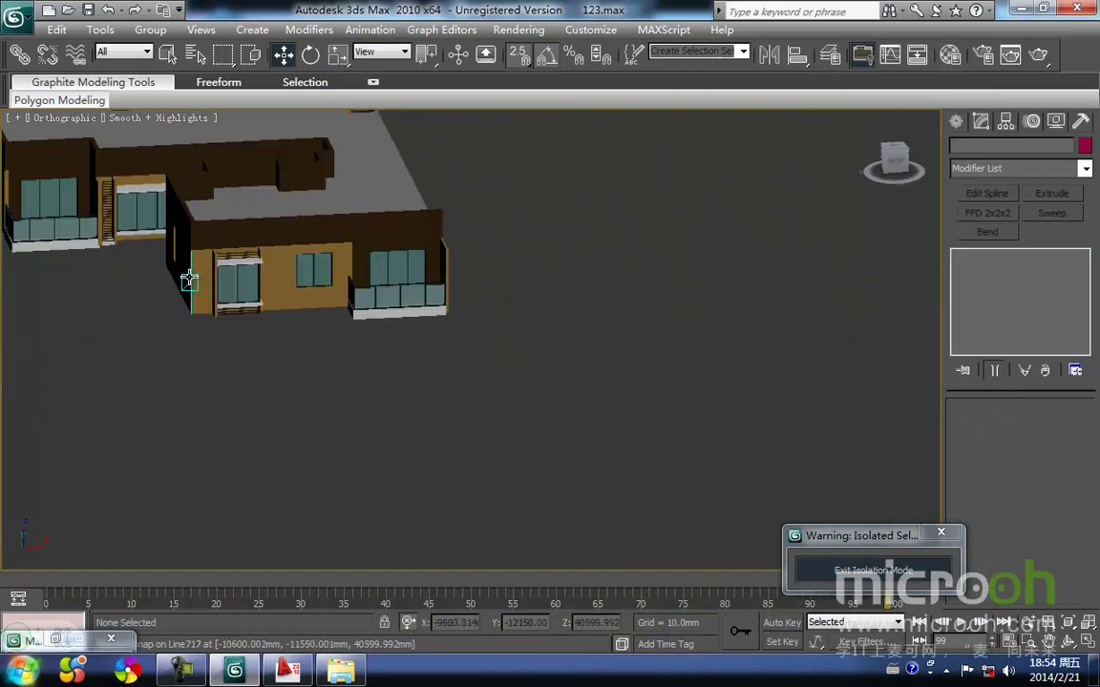
{"action": "middle_click_drag", "start_coordinate": [226, 297], "coordinate": [365, 329]}
{"action": "scroll", "coordinate": [365, 324], "scroll_direction": "up", "scroll_amount": 3}
{"action": "scroll", "coordinate": [275, 220], "scroll_direction": "up", "scroll_amount": 3}
{"action": "middle_click_drag", "start_coordinate": [275, 220], "coordinate": [466, 360]}
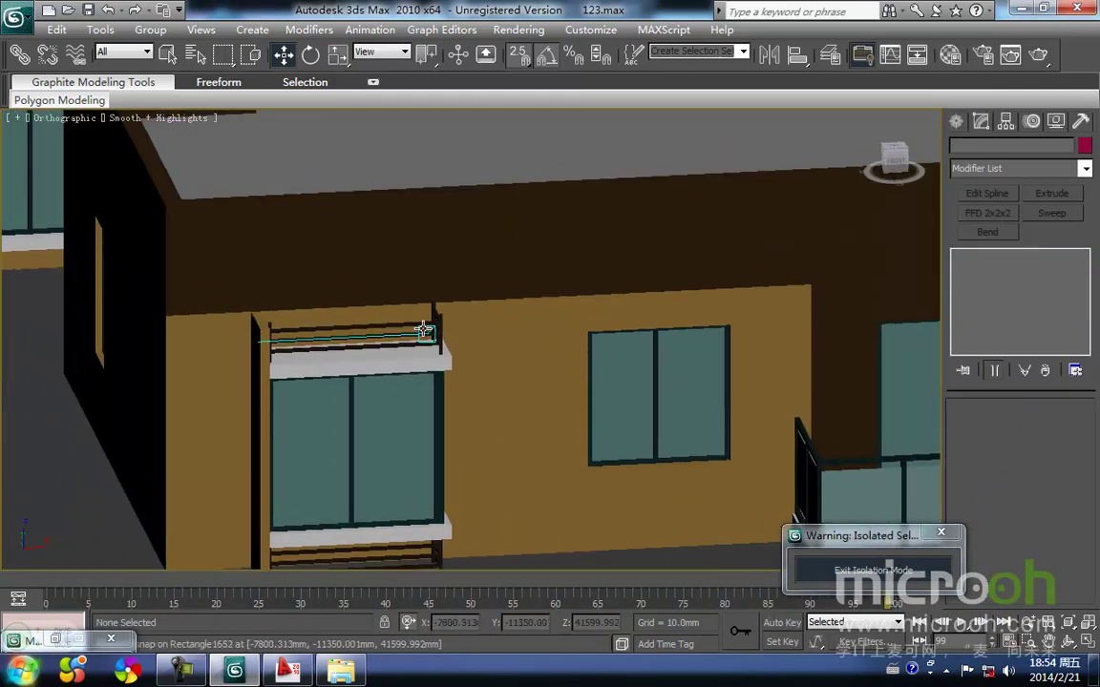
{"action": "left_click", "coordinate": [424, 330]}
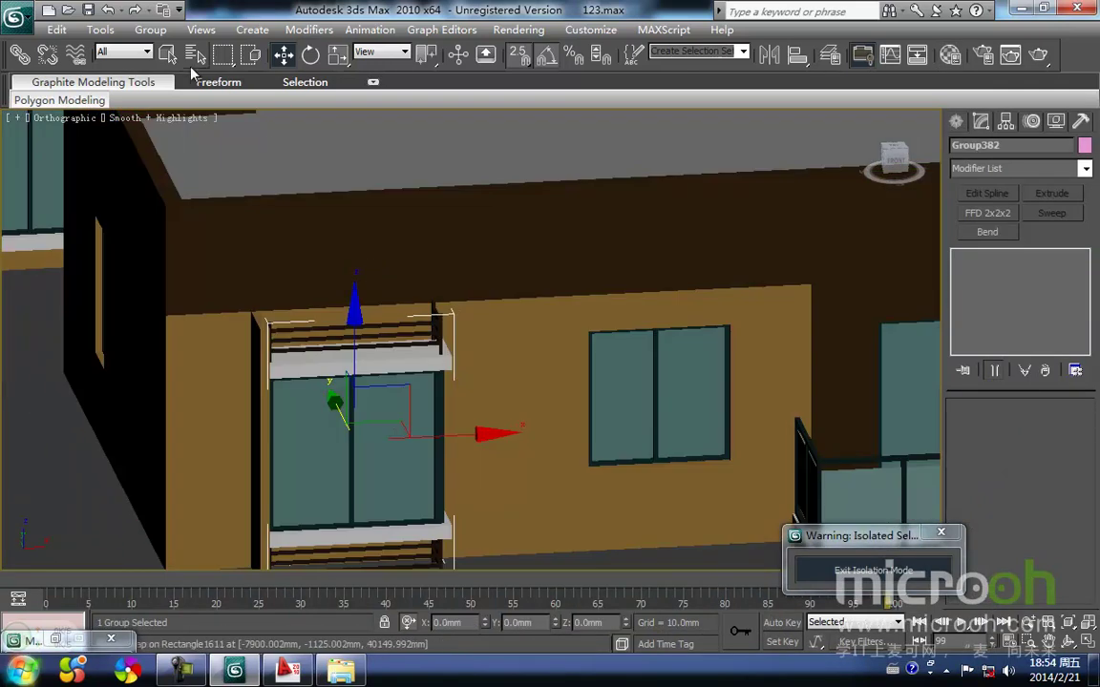
{"action": "left_click", "coordinate": [151, 29]}
{"action": "left_click", "coordinate": [168, 96]}
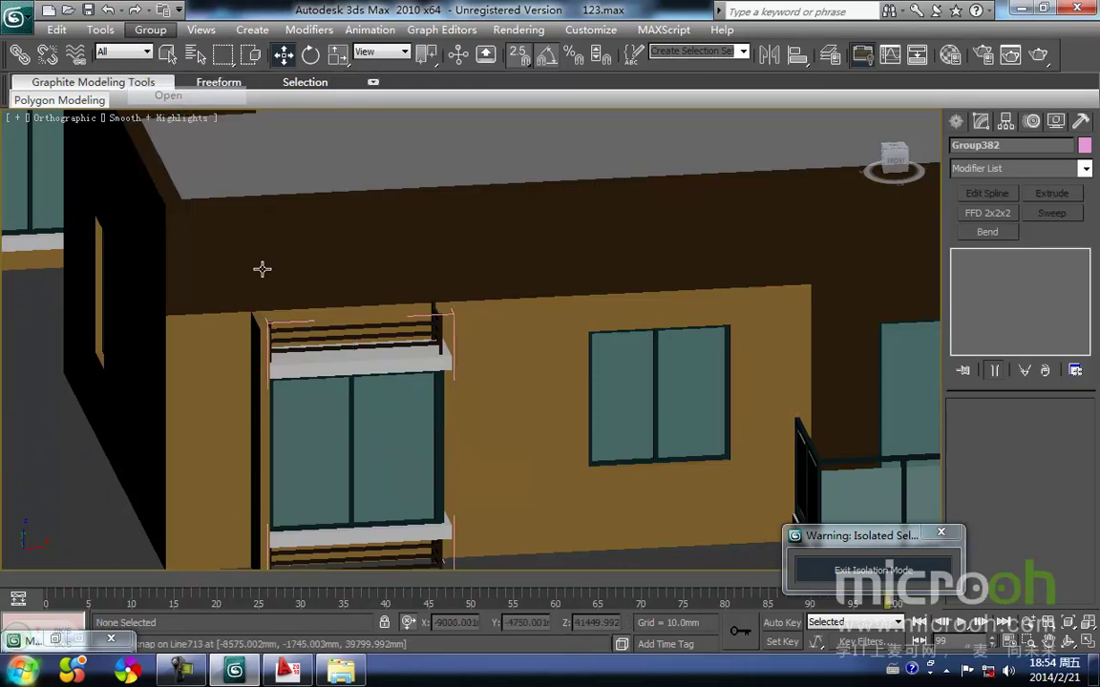
Delete the louvre above the front bay window, directly beneath the parapet.
{"action": "key", "text": "F3"}
{"action": "left_click", "coordinate": [377, 336]}
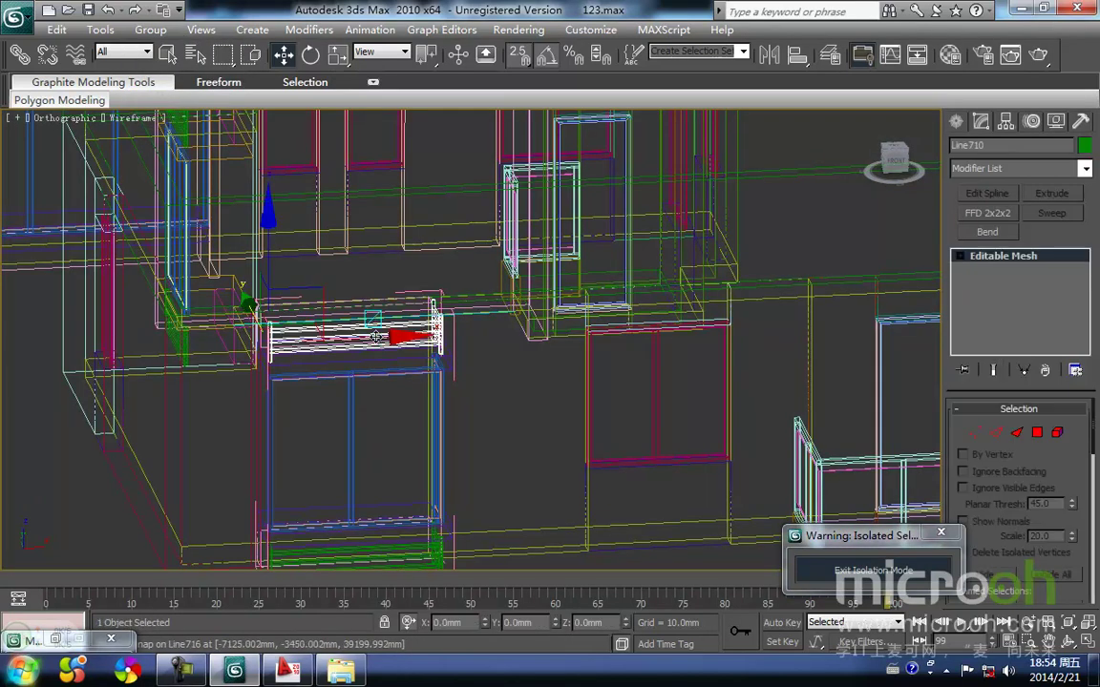
{"action": "key", "text": "Delete"}
{"action": "scroll", "coordinate": [378, 334], "scroll_direction": "down", "scroll_amount": 5}
{"action": "key", "text": "F3"}
Open the group of the narrow bay window in the central front recess.
{"action": "middle_click_drag", "start_coordinate": [388, 376], "coordinate": [448, 392], "text": "alt"}
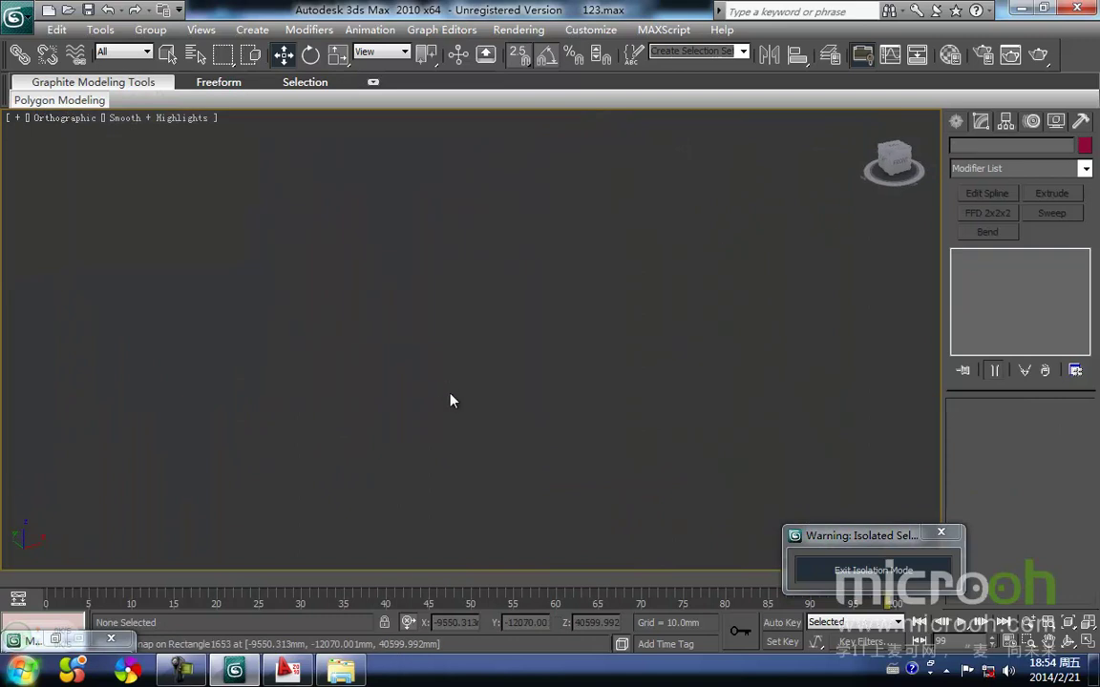
{"action": "key", "text": "z"}
{"action": "middle_click_drag", "start_coordinate": [555, 360], "coordinate": [386, 275]}
{"action": "scroll", "coordinate": [373, 366], "scroll_direction": "down", "scroll_amount": 2}
{"action": "middle_click_drag", "start_coordinate": [420, 411], "coordinate": [504, 378]}
{"action": "middle_click_drag", "start_coordinate": [444, 355], "coordinate": [162, 399]}
{"action": "left_click_drag", "start_coordinate": [752, 433], "coordinate": [536, 182]}
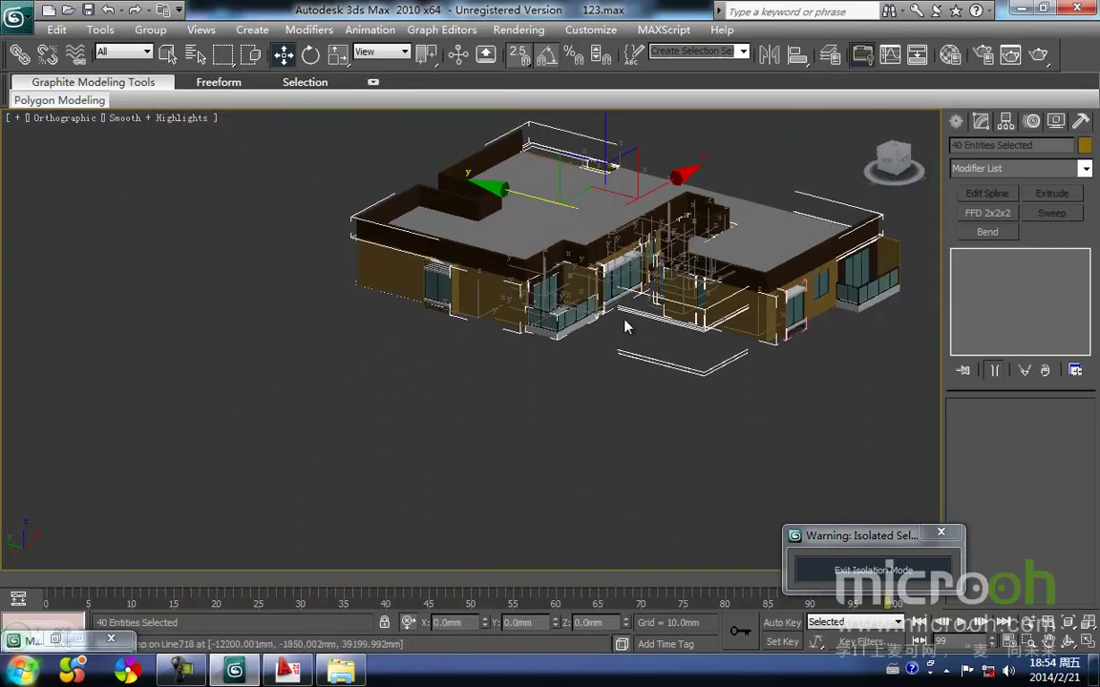
{"action": "scroll", "coordinate": [605, 308], "scroll_direction": "up", "scroll_amount": 10}
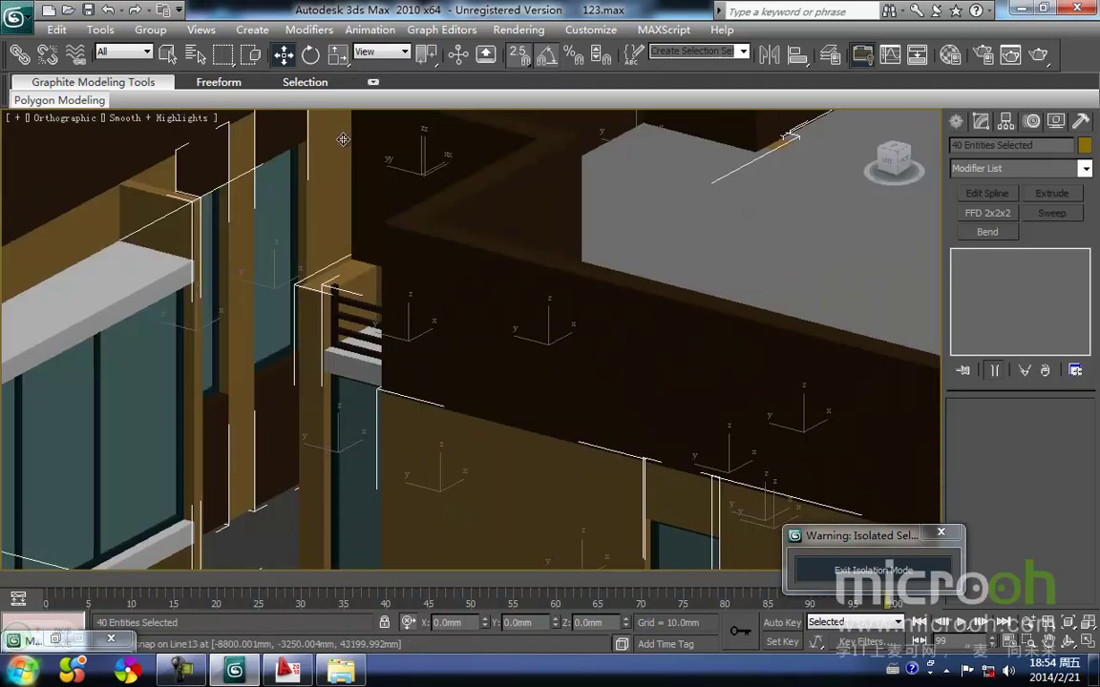
{"action": "scroll", "coordinate": [342, 140], "scroll_direction": "down", "scroll_amount": 2}
{"action": "key", "text": "F3"}
{"action": "left_click", "coordinate": [327, 495]}
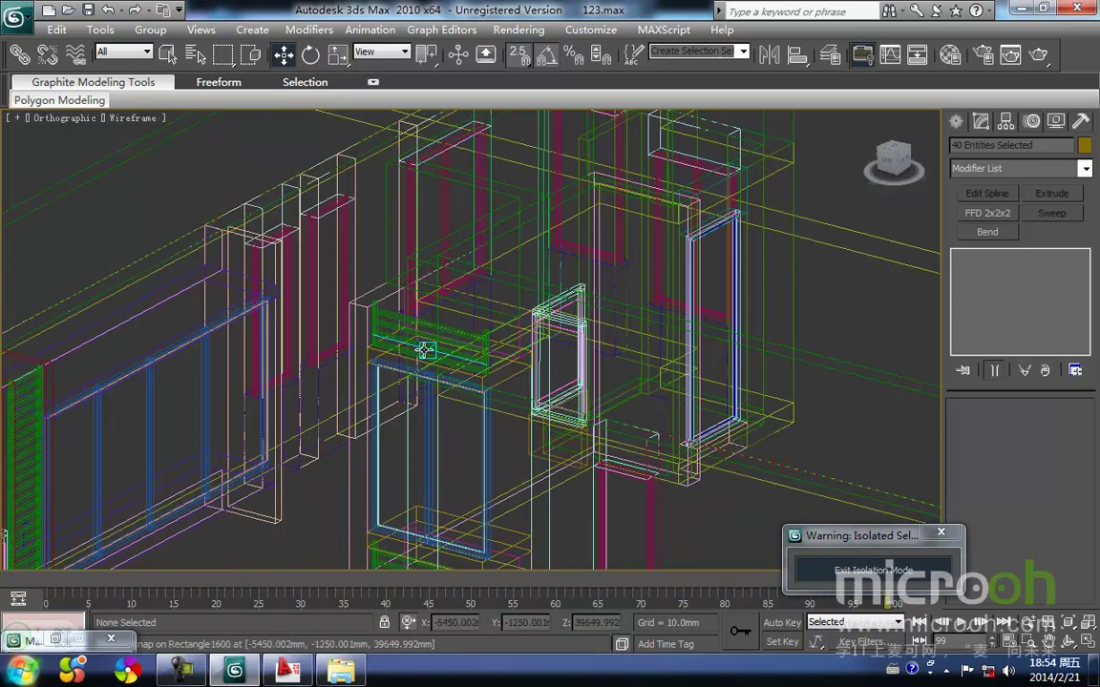
{"action": "left_click", "coordinate": [420, 357]}
{"action": "left_click", "coordinate": [153, 30]}
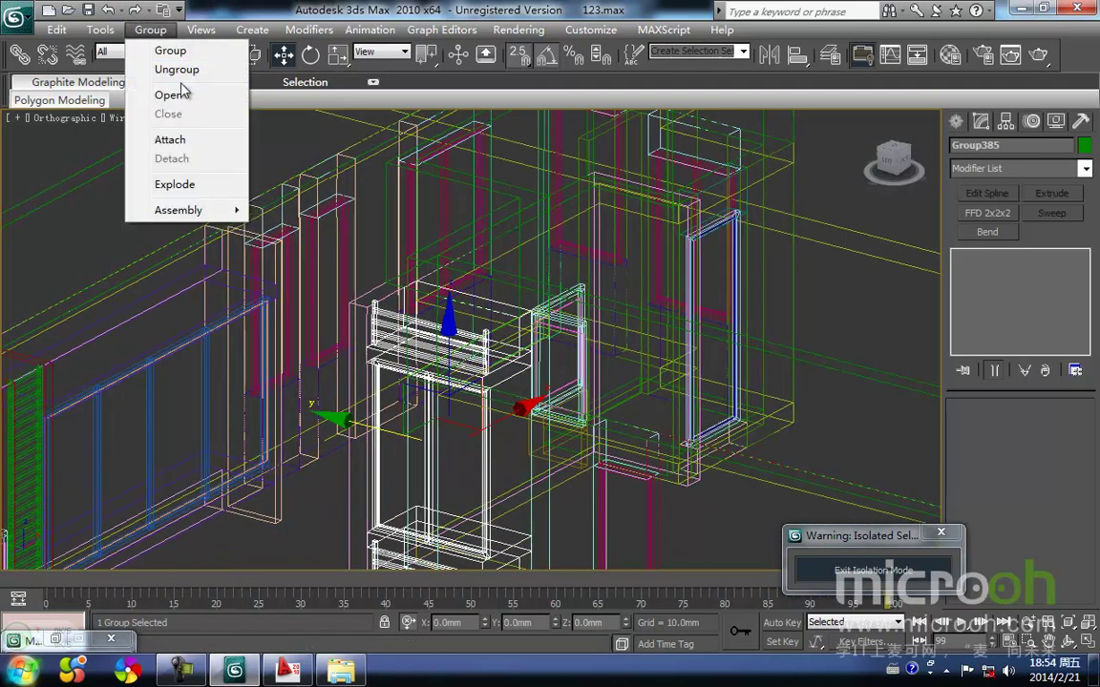
{"action": "left_click", "coordinate": [188, 101]}
Open the subgroup nested inside the recess bay window's group.
{"action": "left_click", "coordinate": [411, 330]}
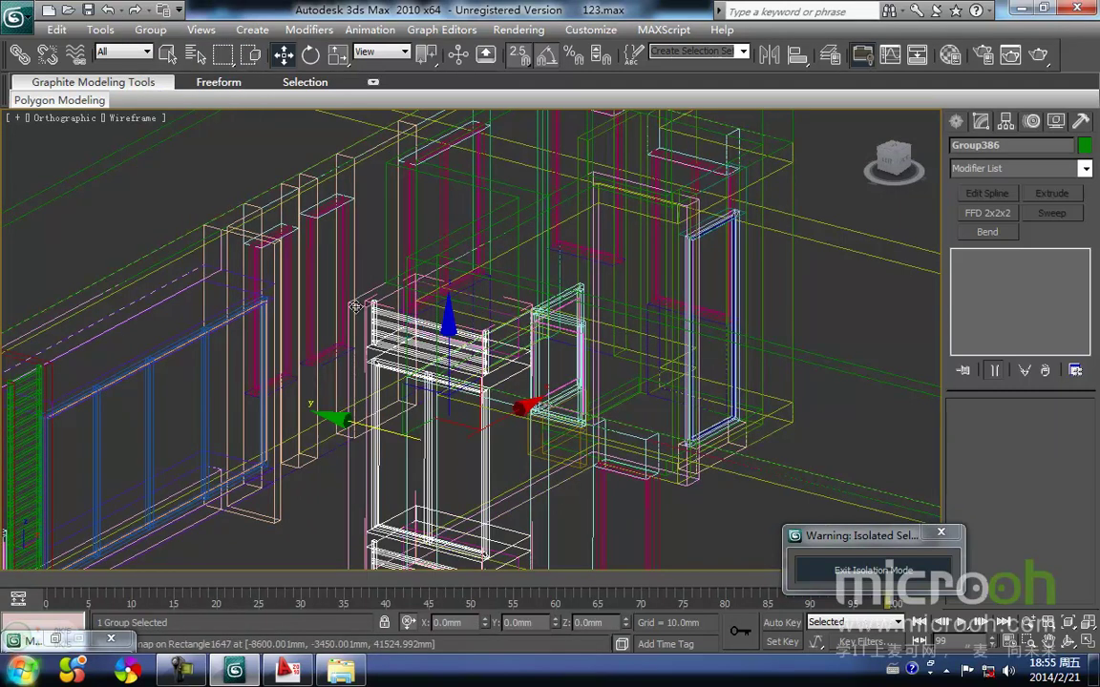
{"action": "left_click", "coordinate": [144, 32]}
{"action": "left_click", "coordinate": [168, 99]}
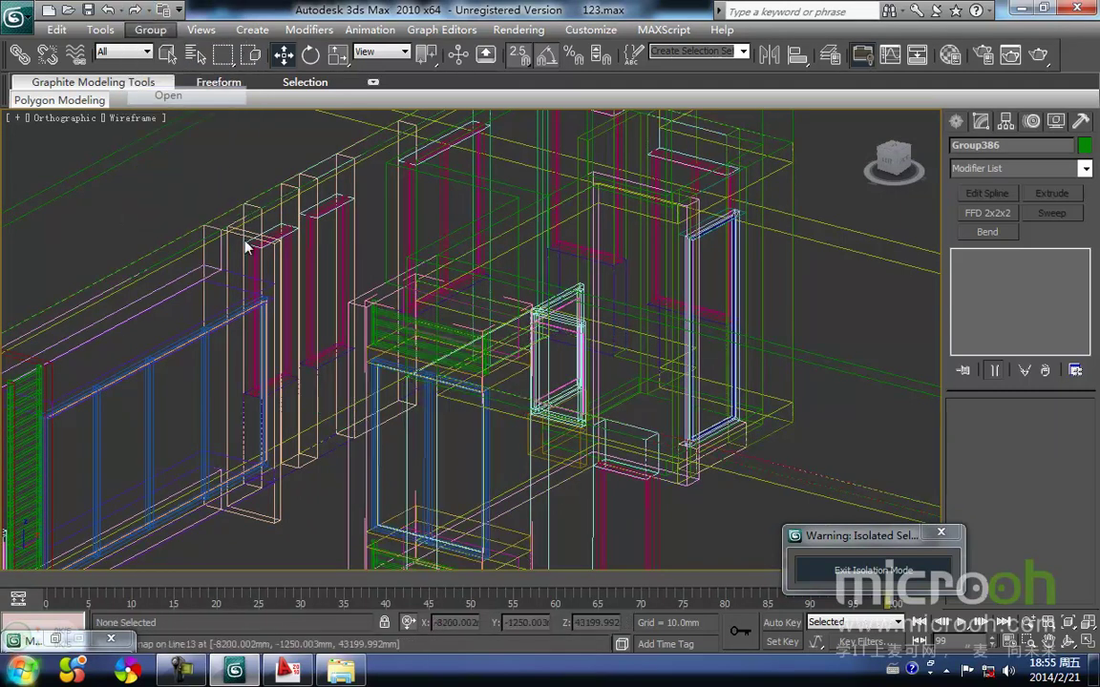
{"action": "left_click", "coordinate": [434, 336]}
{"action": "left_click", "coordinate": [435, 336]}
{"action": "left_click", "coordinate": [436, 336]}
{"action": "left_click", "coordinate": [435, 334]}
{"action": "scroll", "coordinate": [435, 332], "scroll_direction": "down", "scroll_amount": 5}
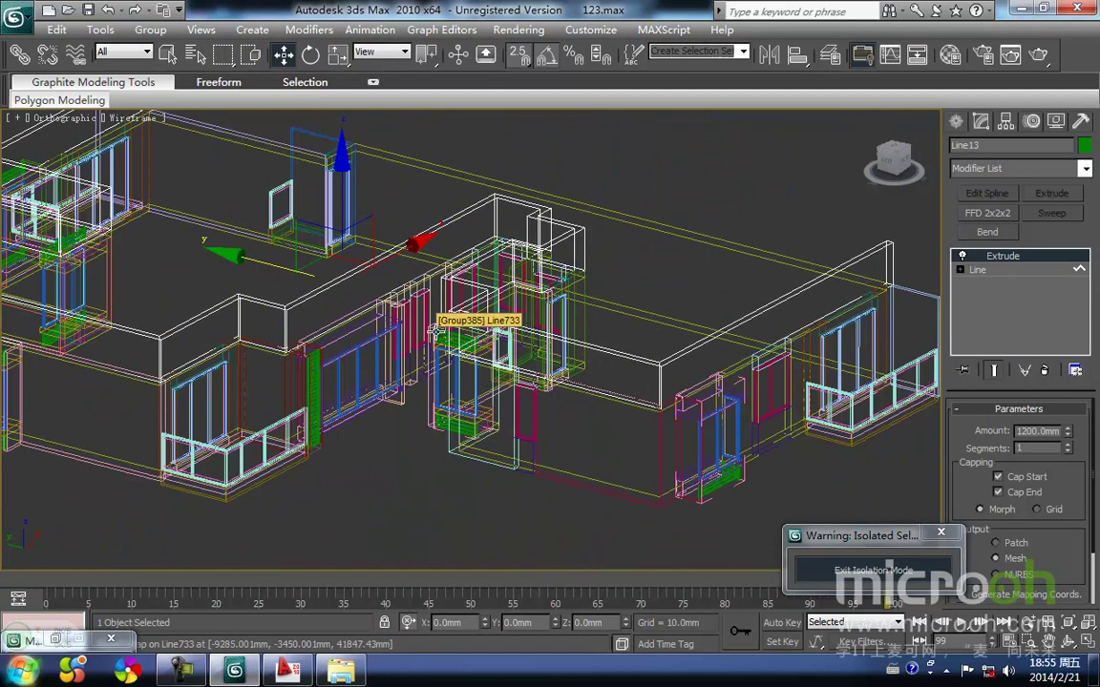
{"action": "key", "text": "t"}
{"action": "key", "text": "z"}
{"action": "scroll", "coordinate": [474, 453], "scroll_direction": "up", "scroll_amount": 5}
{"action": "middle_click_drag", "start_coordinate": [474, 452], "coordinate": [414, 388]}
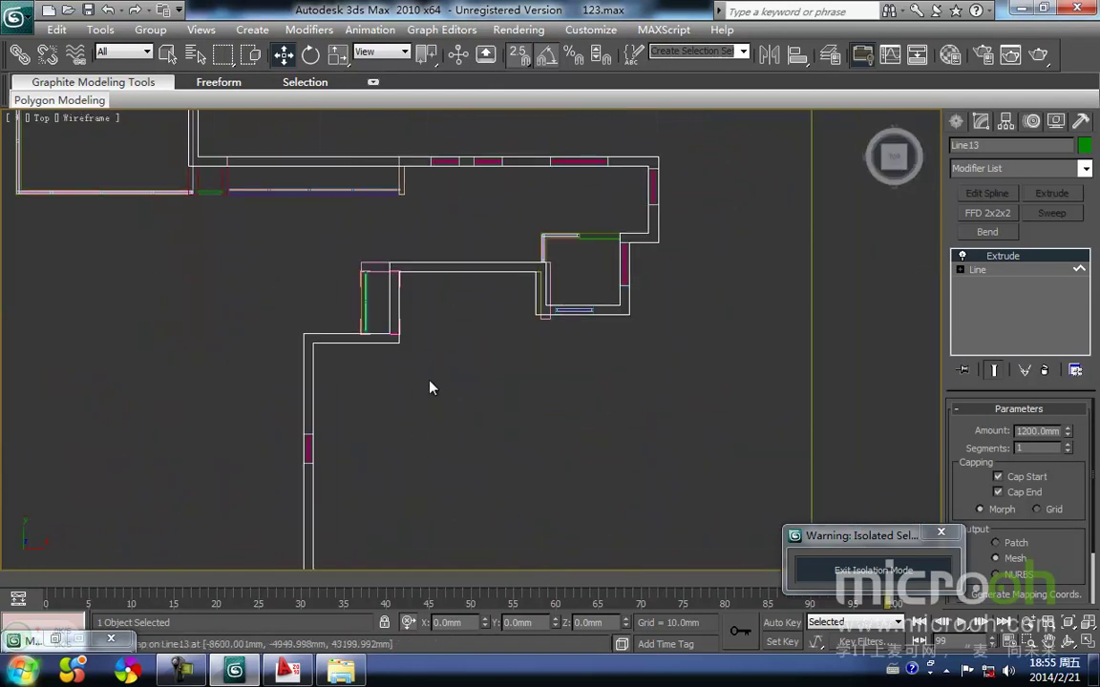
{"action": "left_click", "coordinate": [415, 387]}
Delete the upper louvre of the narrow bay window in the central recess.
{"action": "scroll", "coordinate": [410, 335], "scroll_direction": "down", "scroll_amount": 3}
{"action": "middle_click_drag", "start_coordinate": [412, 336], "coordinate": [334, 349], "text": "alt"}
{"action": "key", "text": "z"}
{"action": "scroll", "coordinate": [516, 284], "scroll_direction": "up", "scroll_amount": 5}
{"action": "scroll", "coordinate": [417, 470], "scroll_direction": "up", "scroll_amount": 3}
{"action": "key", "text": "F3"}
{"action": "left_click", "coordinate": [362, 440]}
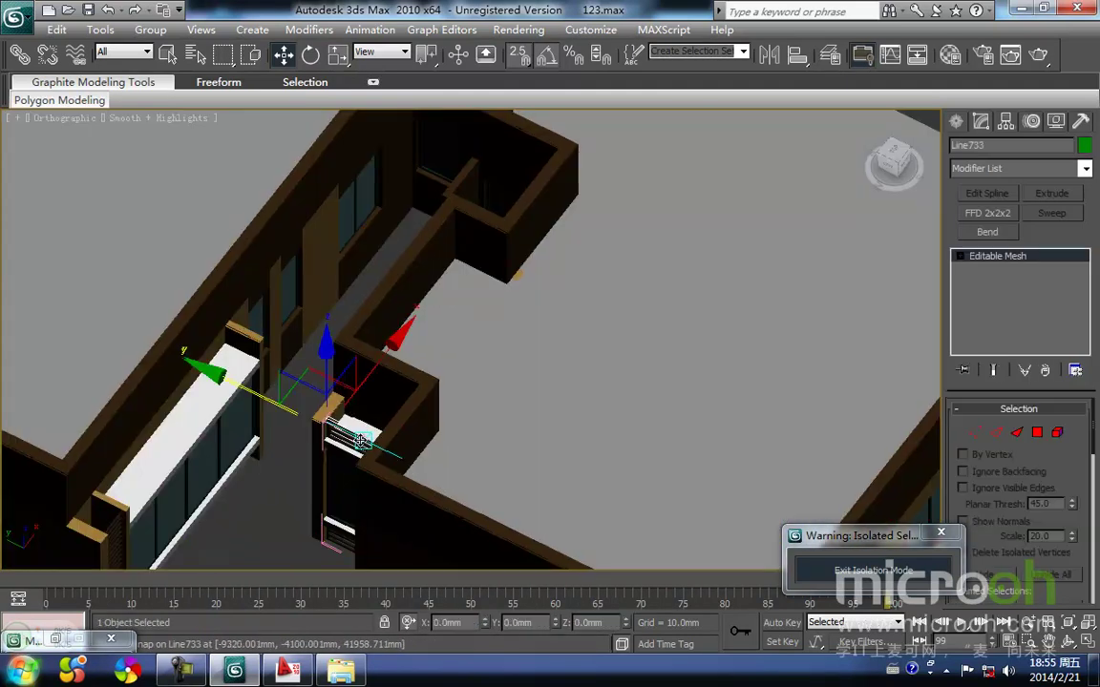
{"action": "key", "text": "F3"}
{"action": "scroll", "coordinate": [361, 440], "scroll_direction": "up", "scroll_amount": 4}
{"action": "middle_click_drag", "start_coordinate": [363, 440], "coordinate": [405, 363]}
{"action": "key", "text": "Delete"}
{"action": "key", "text": "F3"}
Open the group of the west wall's bay window and delete the louvre above its glazing.
{"action": "middle_click_drag", "start_coordinate": [400, 295], "coordinate": [497, 296]}
{"action": "scroll", "coordinate": [356, 418], "scroll_direction": "down", "scroll_amount": 5}
{"action": "key", "text": "F3"}
{"action": "key", "text": "F3"}
{"action": "scroll", "coordinate": [442, 344], "scroll_direction": "down", "scroll_amount": 4}
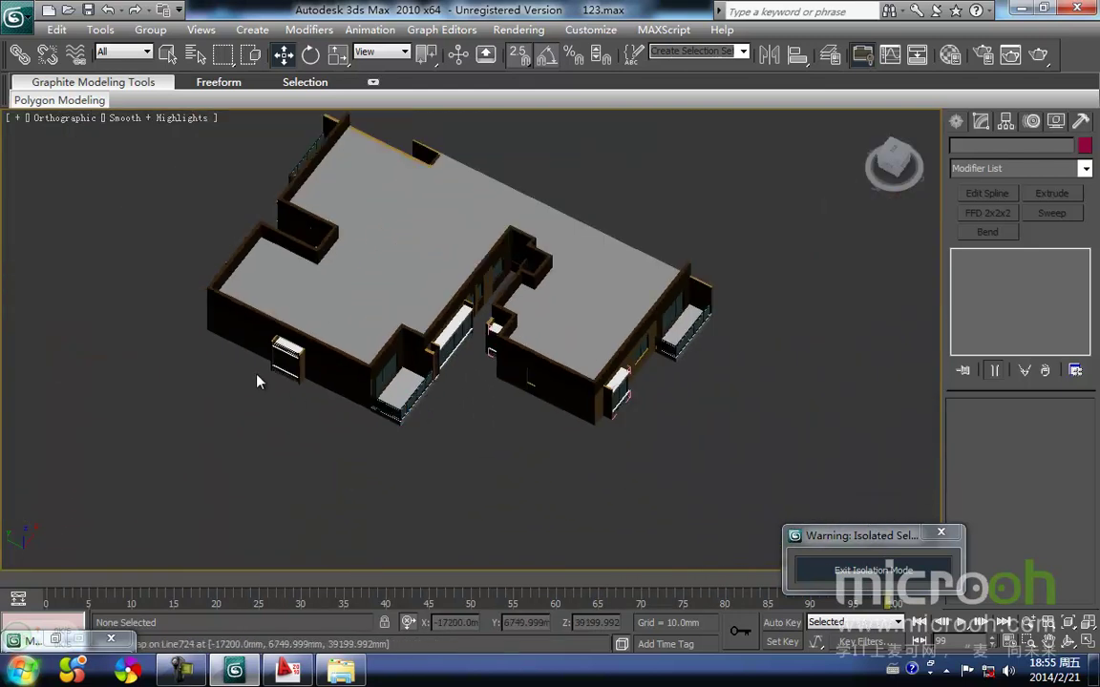
{"action": "scroll", "coordinate": [253, 382], "scroll_direction": "up", "scroll_amount": 4}
{"action": "middle_click_drag", "start_coordinate": [198, 344], "coordinate": [705, 308]}
{"action": "left_click", "coordinate": [449, 327]}
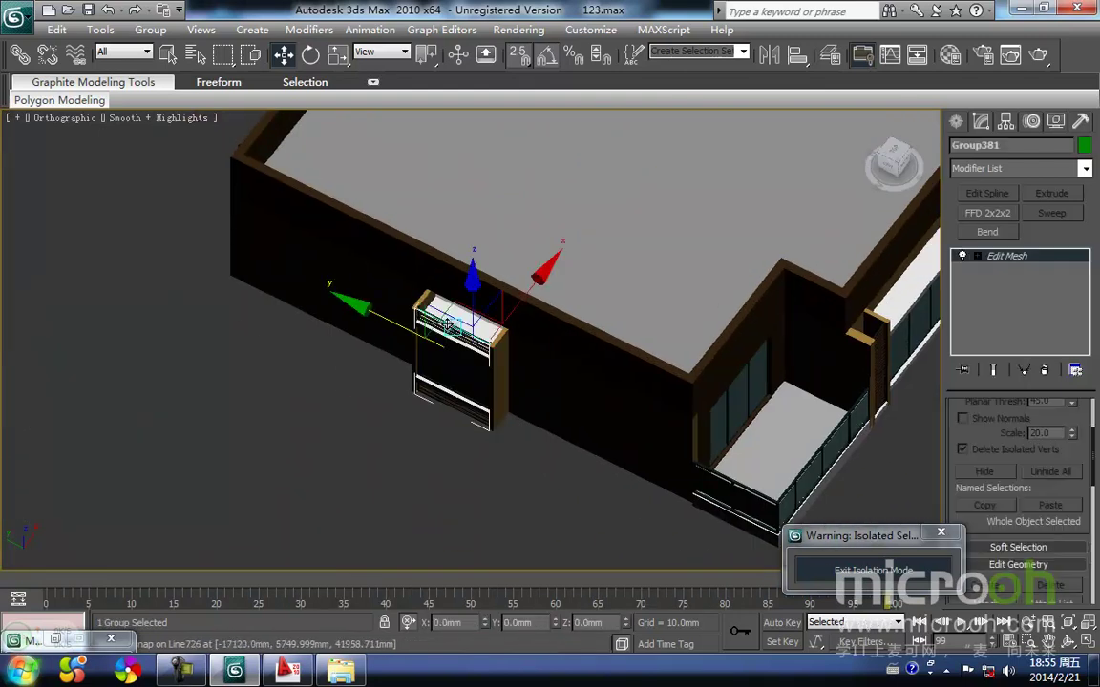
{"action": "key", "text": "F3"}
{"action": "left_click", "coordinate": [150, 30]}
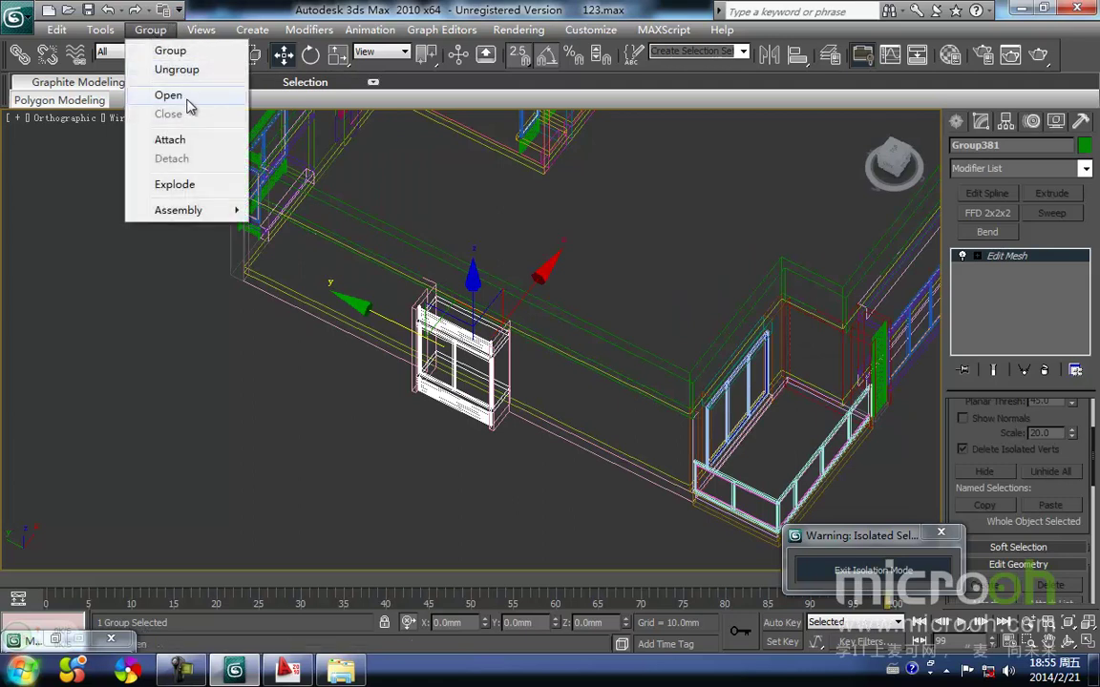
{"action": "left_click", "coordinate": [172, 95]}
{"action": "left_click", "coordinate": [455, 332]}
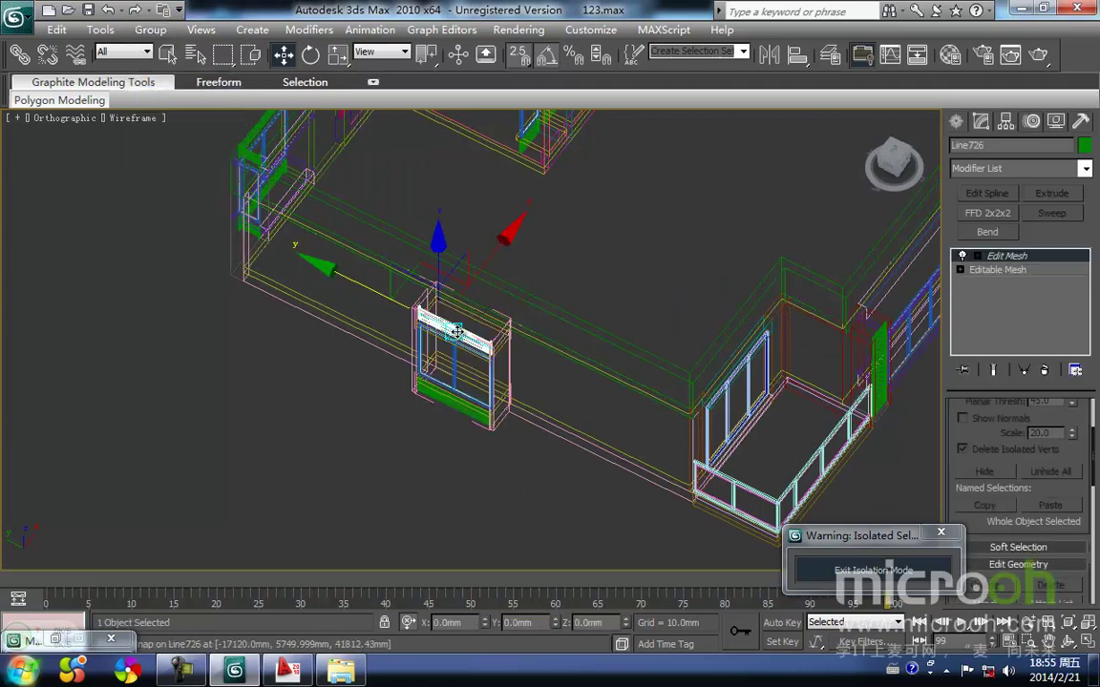
{"action": "key", "text": "Delete"}
Open the group of the northwest corner window and delete its upper louvre.
{"action": "scroll", "coordinate": [401, 310], "scroll_direction": "down", "scroll_amount": 2}
{"action": "middle_click_drag", "start_coordinate": [366, 272], "coordinate": [321, 314]}
{"action": "scroll", "coordinate": [311, 300], "scroll_direction": "up", "scroll_amount": 2}
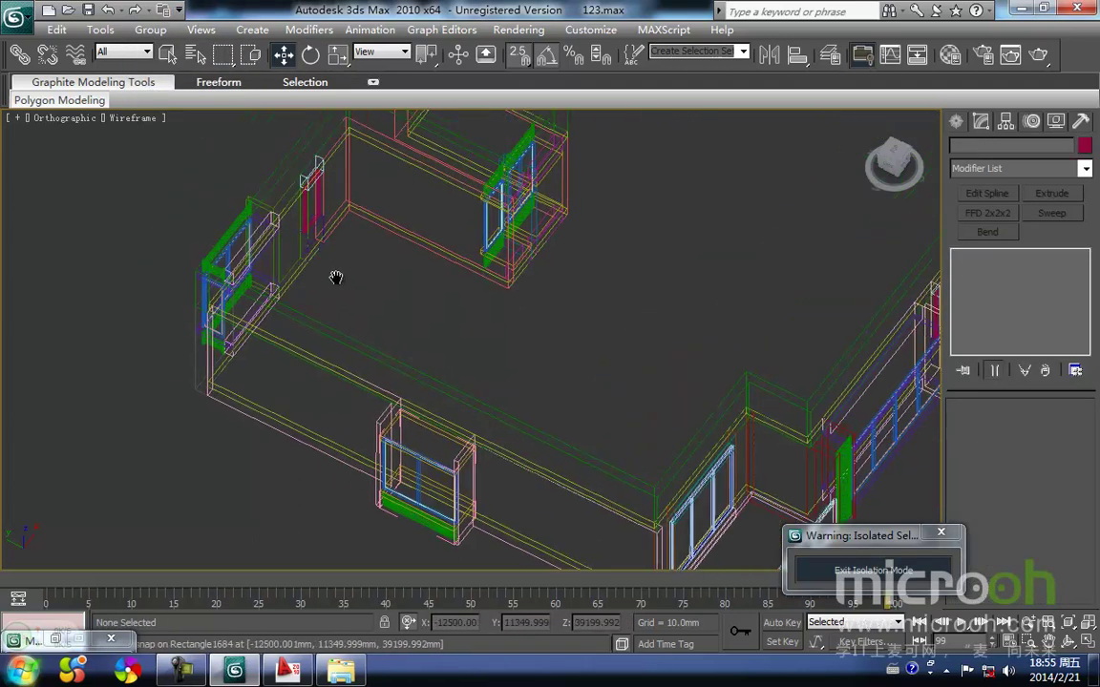
{"action": "middle_click_drag", "start_coordinate": [270, 235], "coordinate": [457, 340]}
{"action": "scroll", "coordinate": [382, 296], "scroll_direction": "up", "scroll_amount": 2}
{"action": "left_click", "coordinate": [266, 262]}
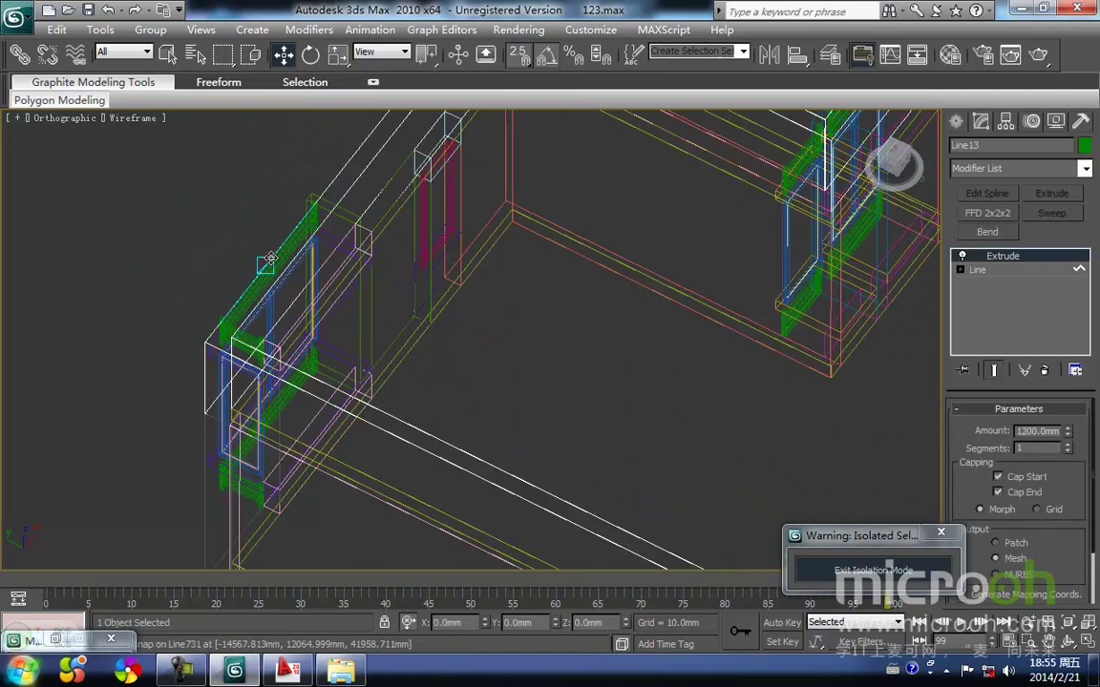
{"action": "left_click", "coordinate": [272, 261]}
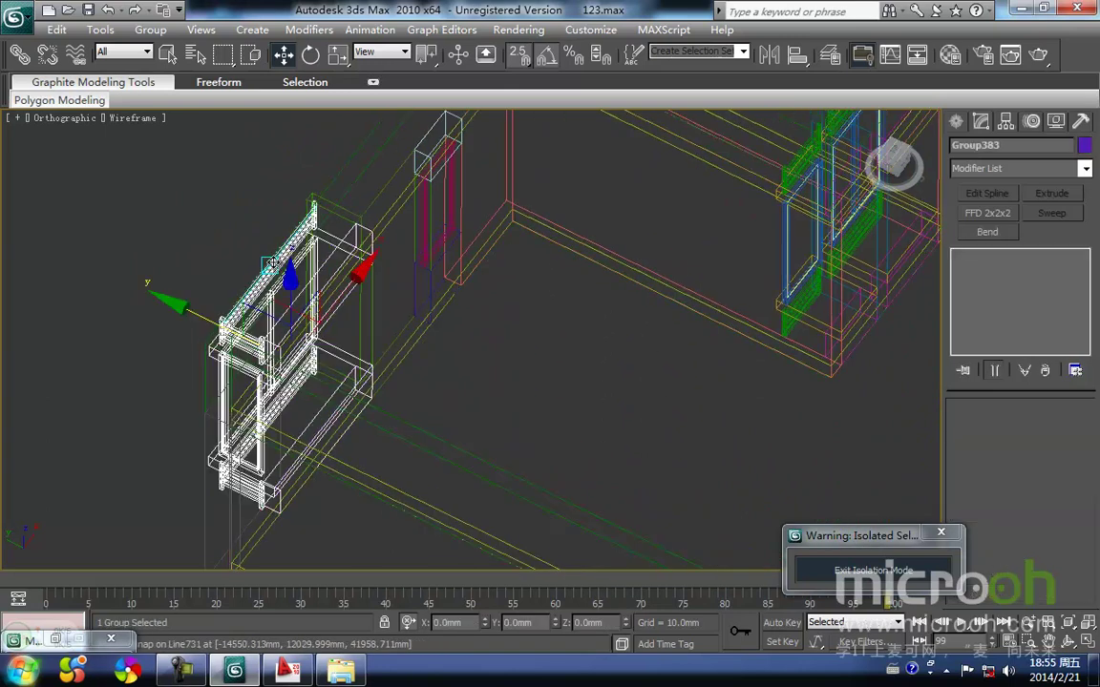
{"action": "left_click", "coordinate": [147, 30]}
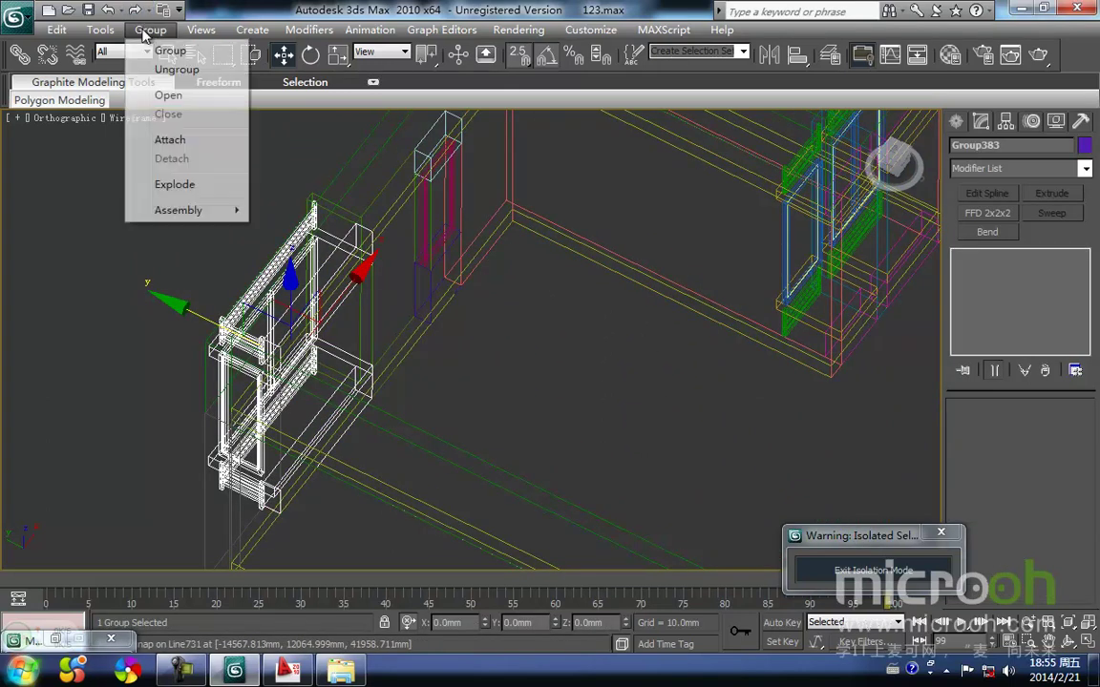
{"action": "left_click", "coordinate": [168, 97]}
{"action": "left_click", "coordinate": [267, 273]}
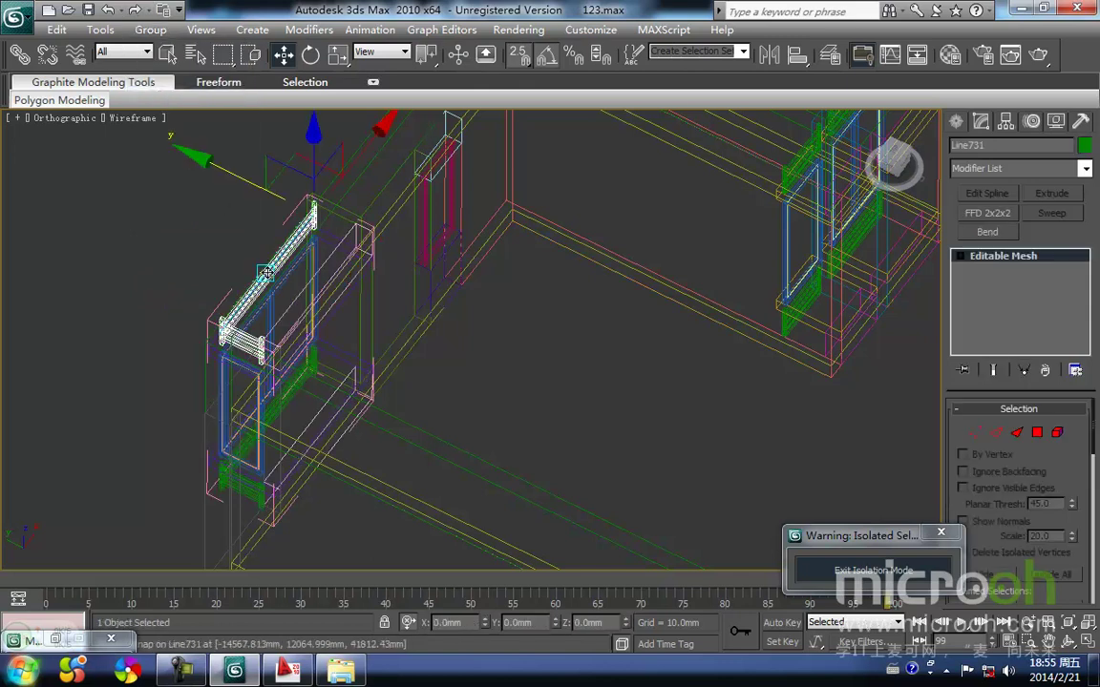
{"action": "key", "text": "Delete"}
{"action": "middle_click_drag", "start_coordinate": [357, 173], "coordinate": [245, 405]}
{"action": "middle_click_drag", "start_coordinate": [406, 325], "coordinate": [301, 434]}
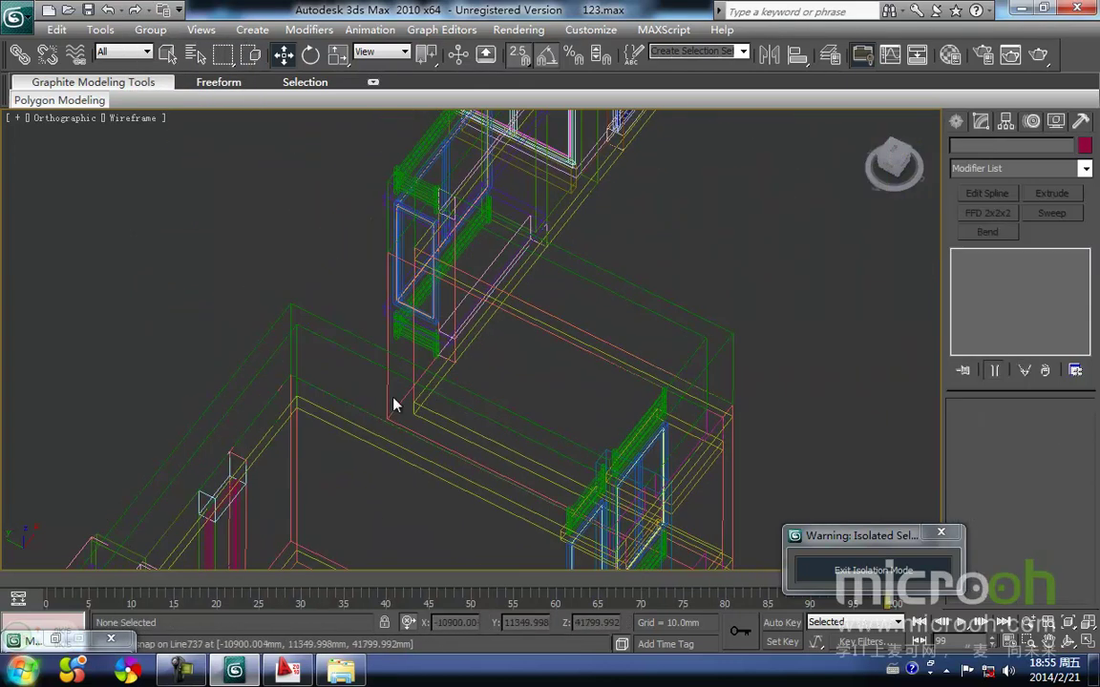
{"action": "left_click", "coordinate": [418, 139]}
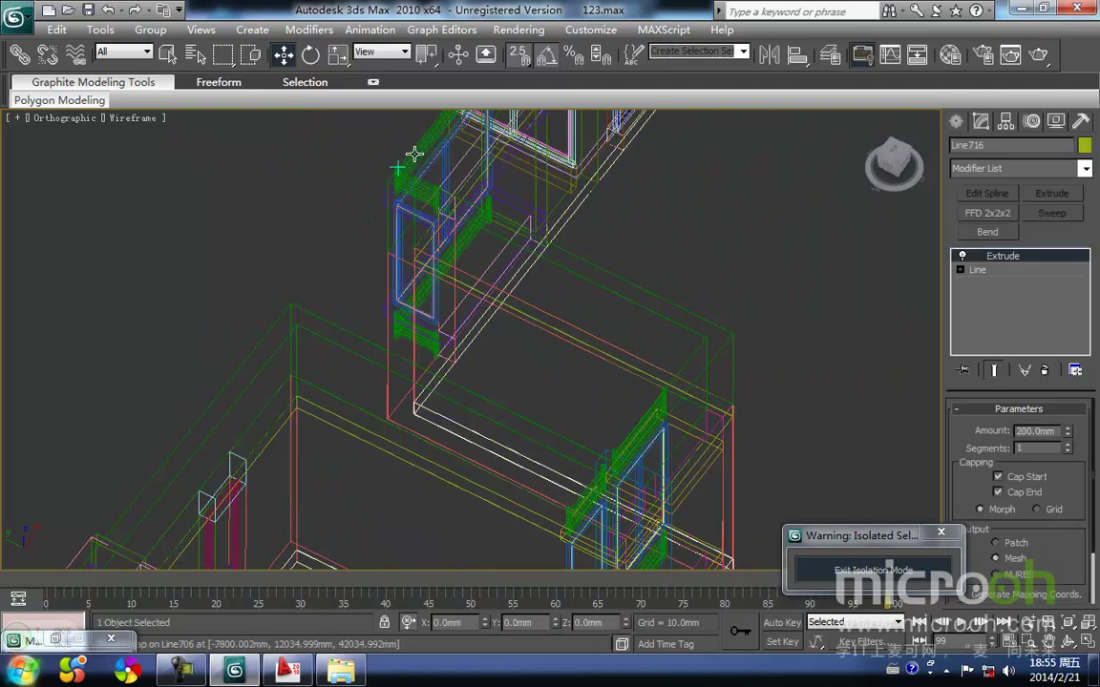
{"action": "scroll", "coordinate": [233, 245], "scroll_direction": "down", "scroll_amount": 10}
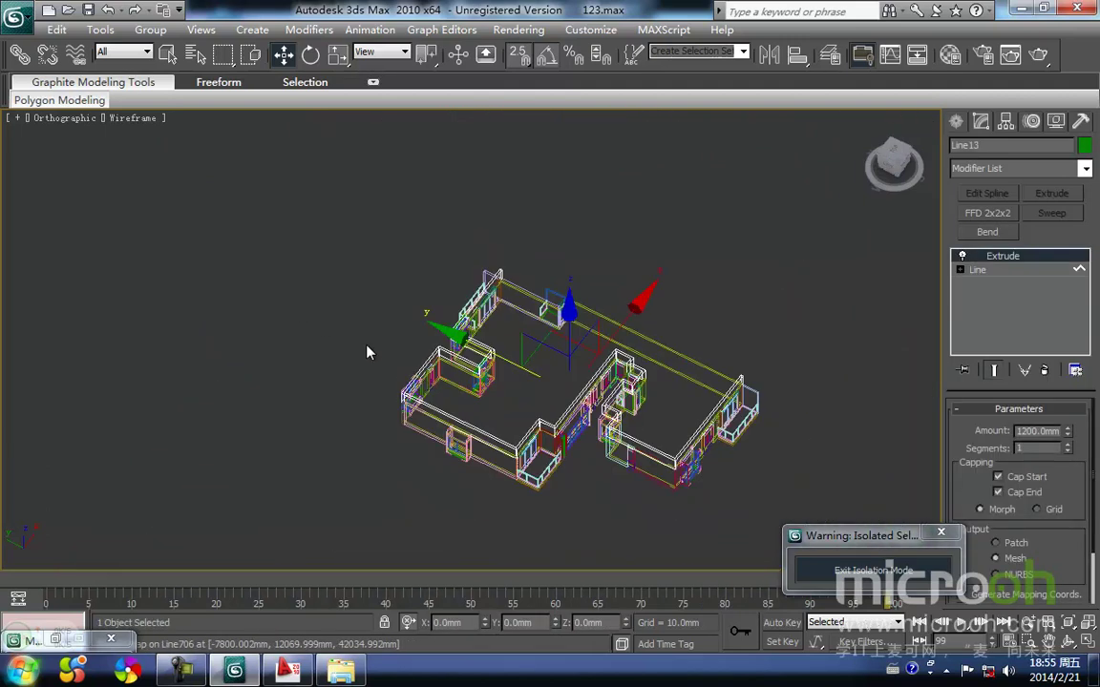
Open the groups of the two adjacent windows in the north wall's recess.
{"action": "middle_click_drag", "start_coordinate": [604, 448], "coordinate": [706, 410], "text": "alt"}
{"action": "middle_click_drag", "start_coordinate": [640, 287], "coordinate": [444, 372]}
{"action": "scroll", "coordinate": [450, 368], "scroll_direction": "up", "scroll_amount": 10}
{"action": "middle_click_drag", "start_coordinate": [281, 379], "coordinate": [542, 316]}
{"action": "middle_click_drag", "start_coordinate": [385, 298], "coordinate": [421, 348]}
{"action": "key", "text": "F3"}
{"action": "middle_click_drag", "start_coordinate": [314, 351], "coordinate": [416, 426]}
{"action": "key", "text": "F3"}
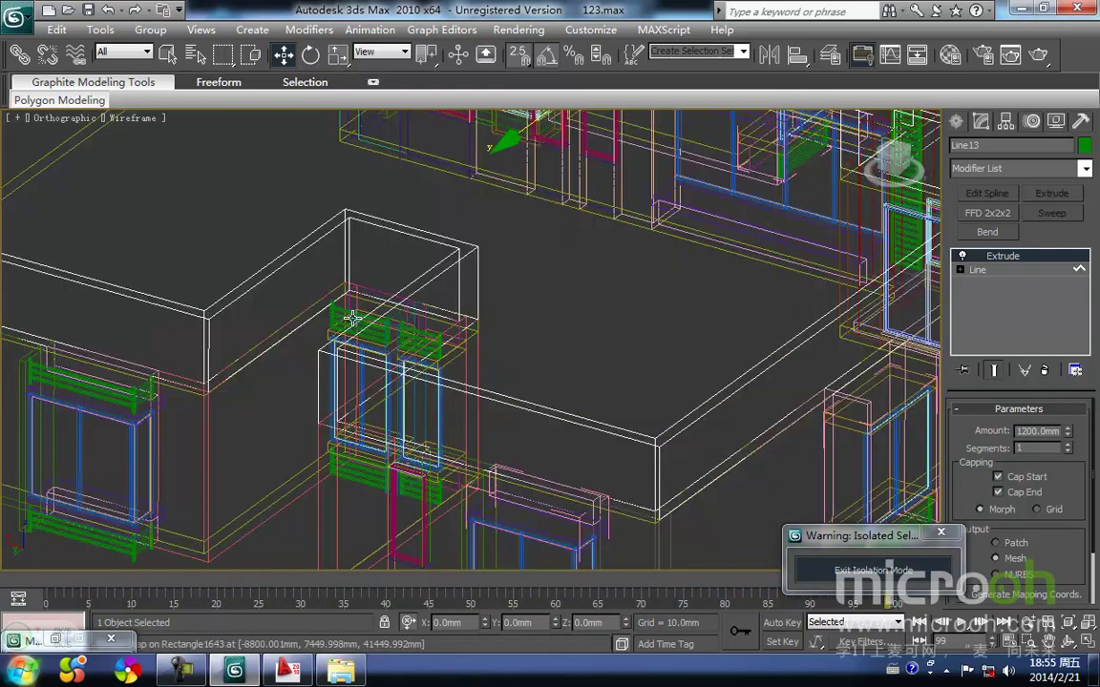
{"action": "left_click", "coordinate": [351, 319]}
{"action": "left_click", "coordinate": [145, 31]}
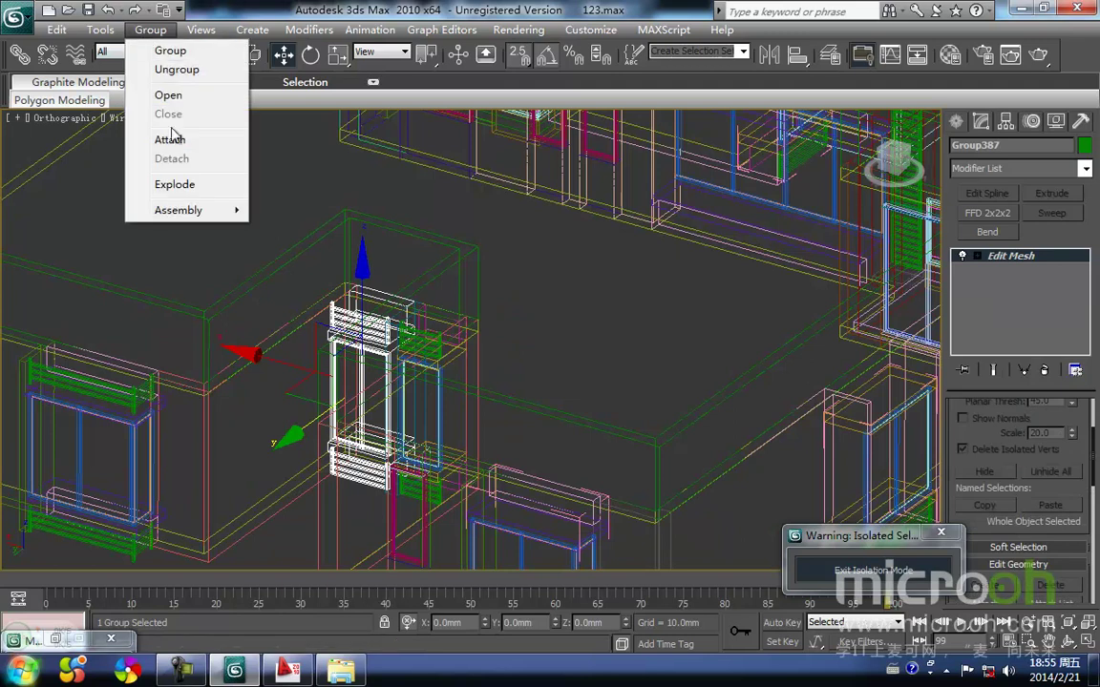
{"action": "left_click", "coordinate": [175, 97]}
{"action": "left_click", "coordinate": [420, 343]}
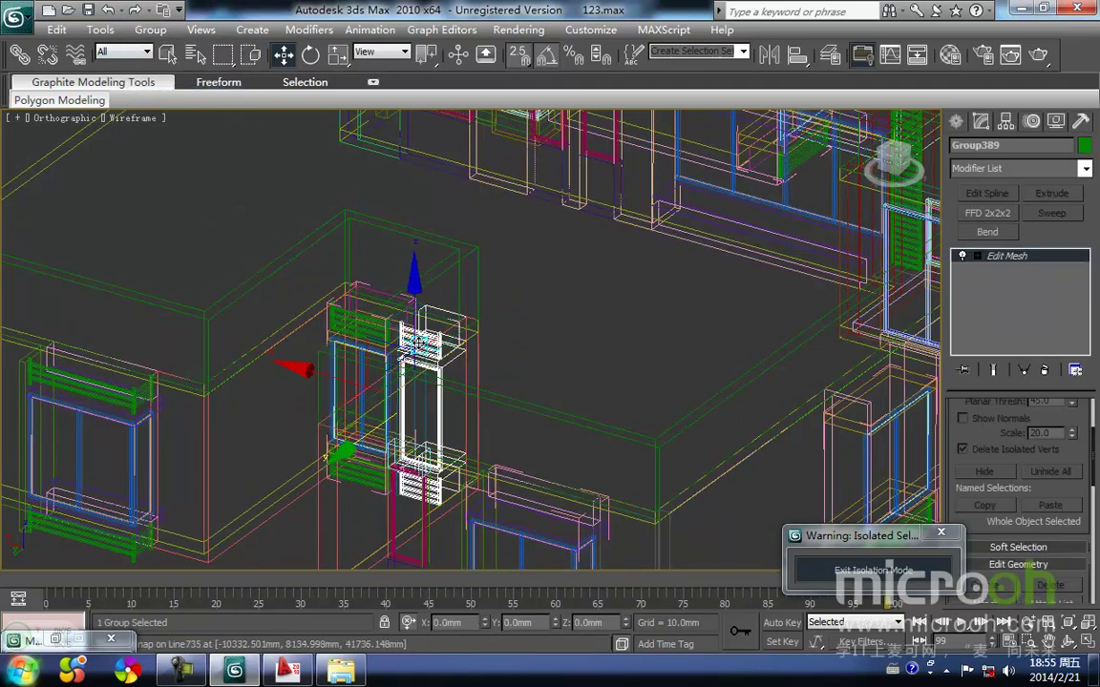
{"action": "left_click", "coordinate": [162, 36]}
{"action": "left_click", "coordinate": [166, 99]}
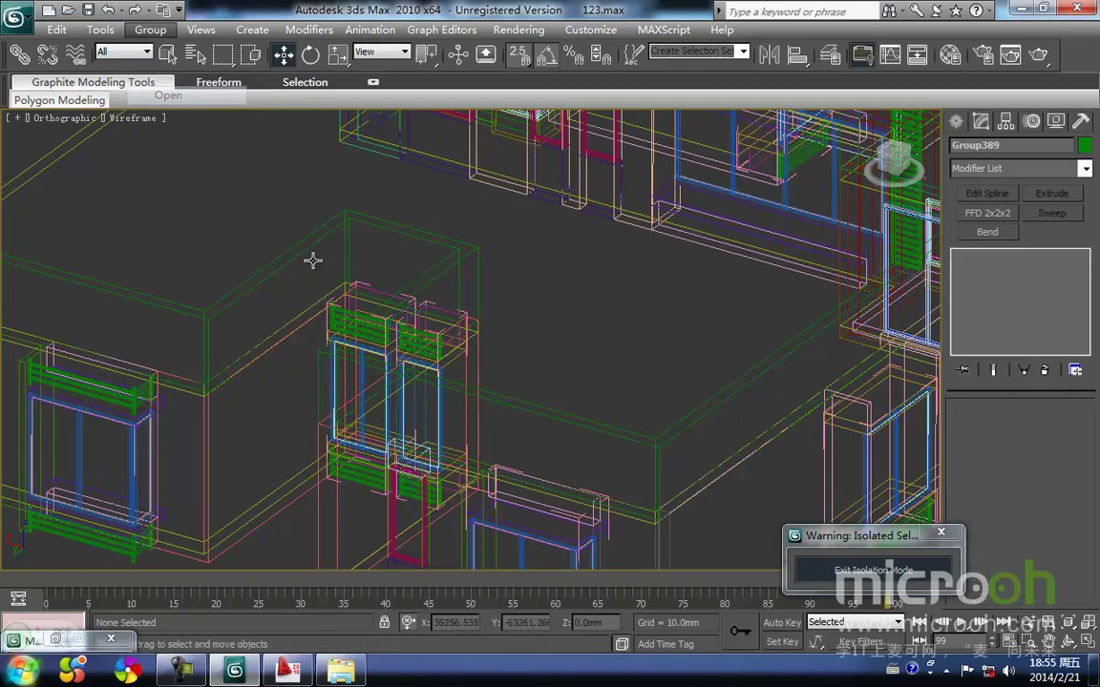
Open the subgroup of the wider recess window and delete the louvre above its glazing.
{"action": "left_click", "coordinate": [359, 323]}
{"action": "left_click", "coordinate": [358, 321]}
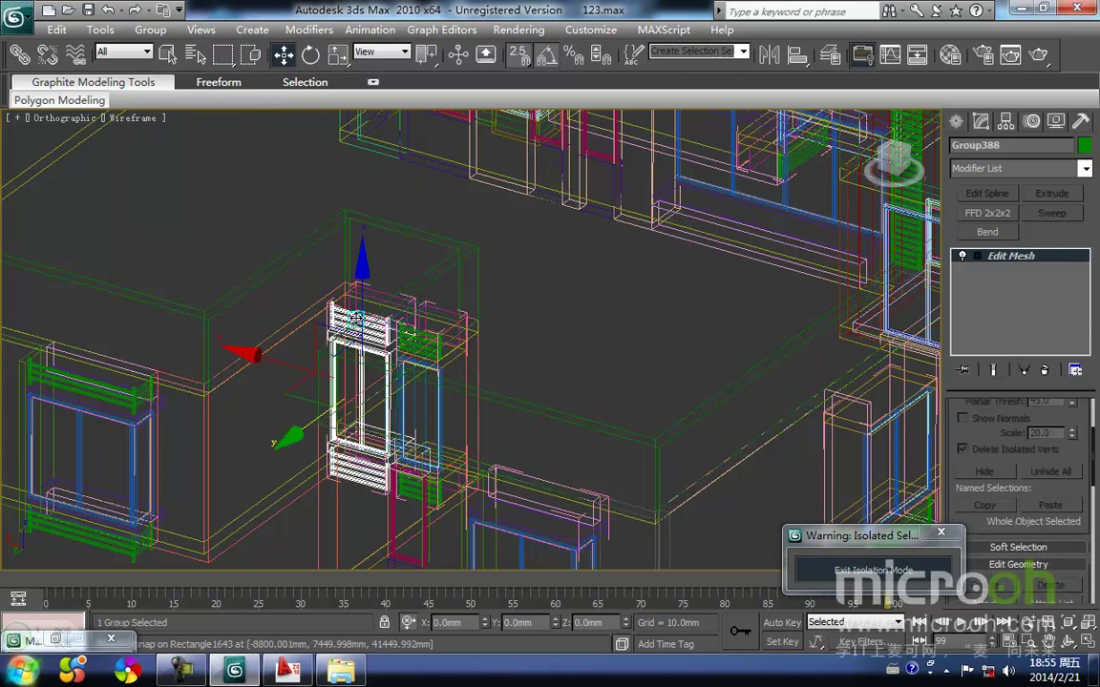
{"action": "left_click", "coordinate": [150, 29]}
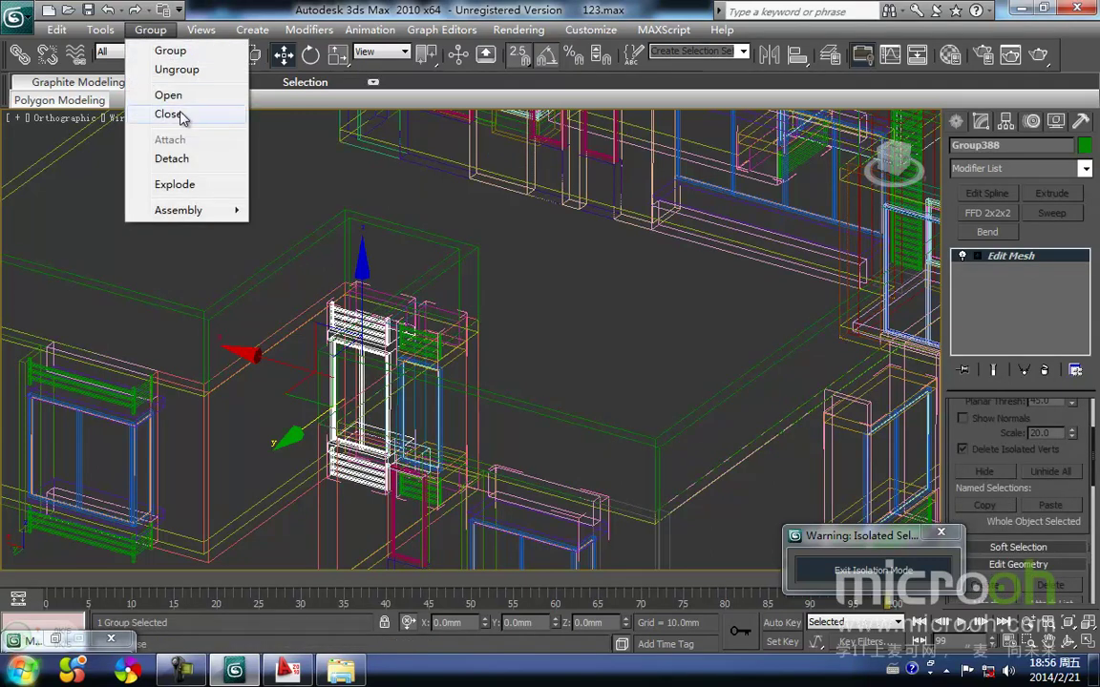
{"action": "left_click", "coordinate": [168, 96]}
{"action": "left_click", "coordinate": [346, 315]}
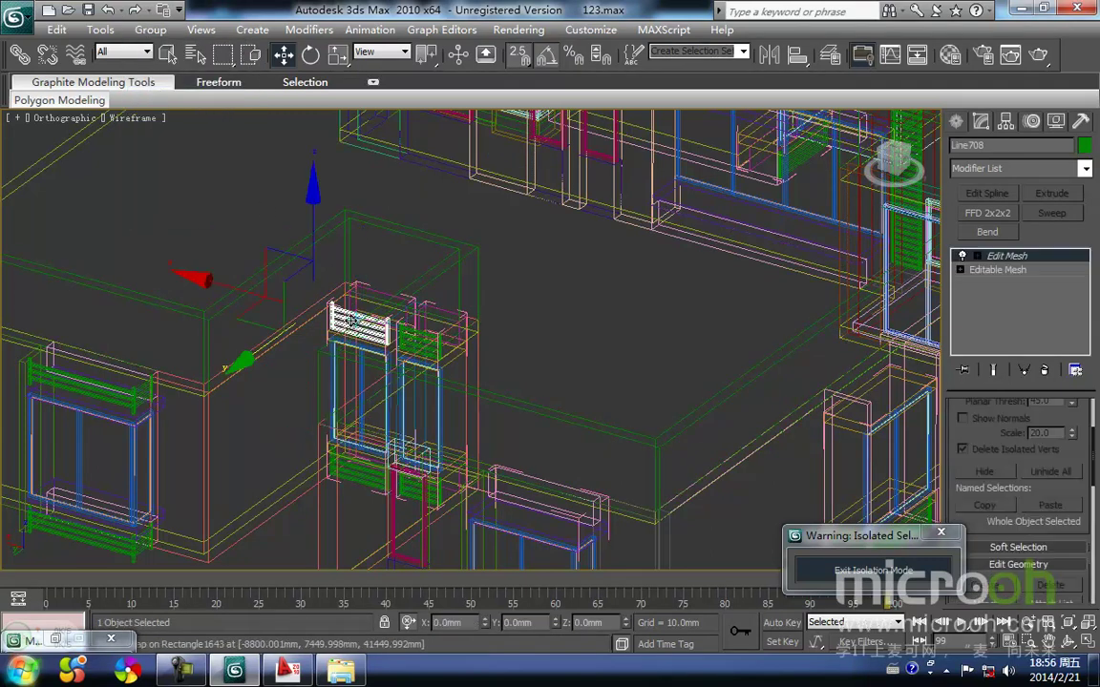
{"action": "key", "text": "F3"}
{"action": "key", "text": "F3"}
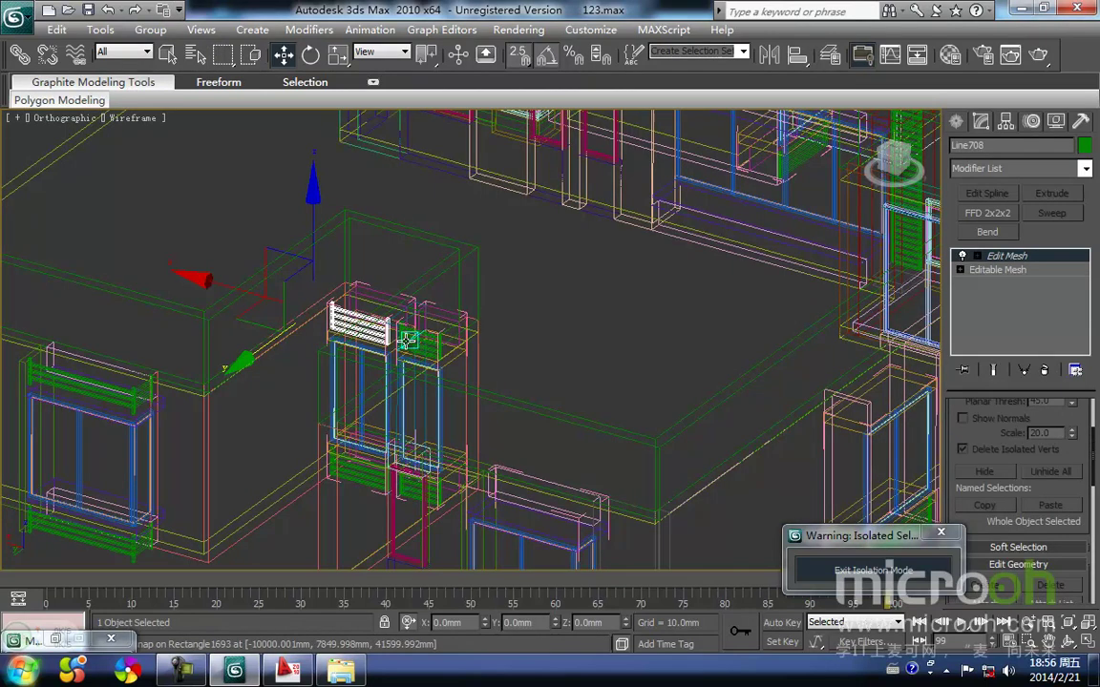
{"action": "key", "text": "Delete"}
Open the nested subgroup of the narrower recess window and delete its upper louvre.
{"action": "left_click", "coordinate": [419, 342]}
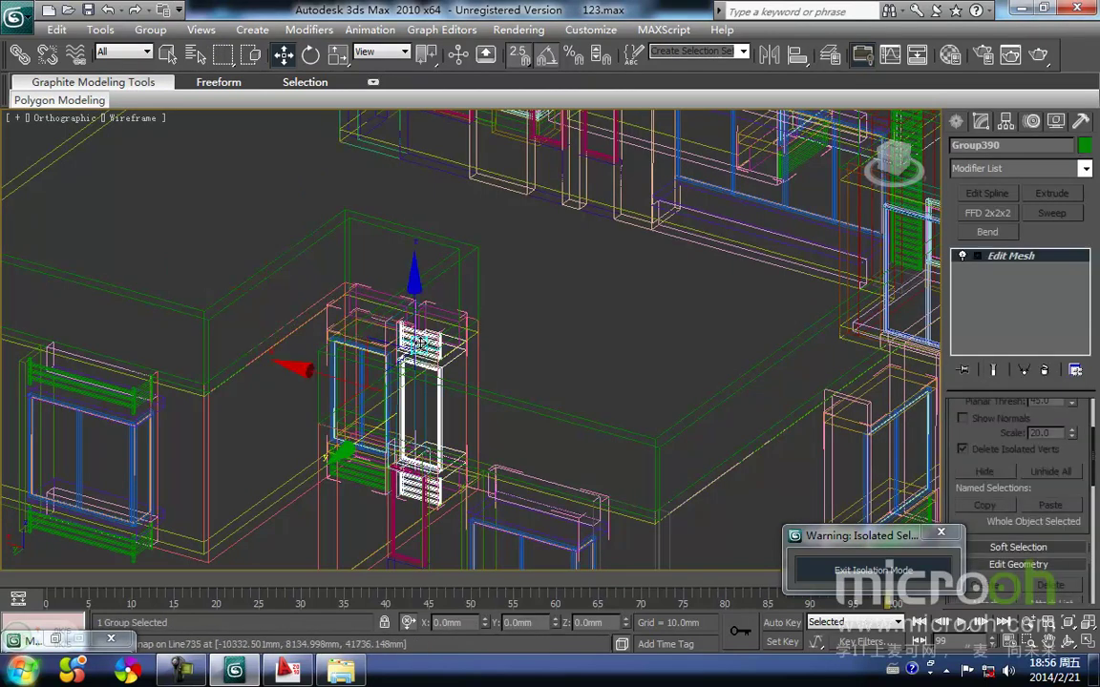
{"action": "left_click", "coordinate": [150, 31]}
{"action": "left_click", "coordinate": [184, 99]}
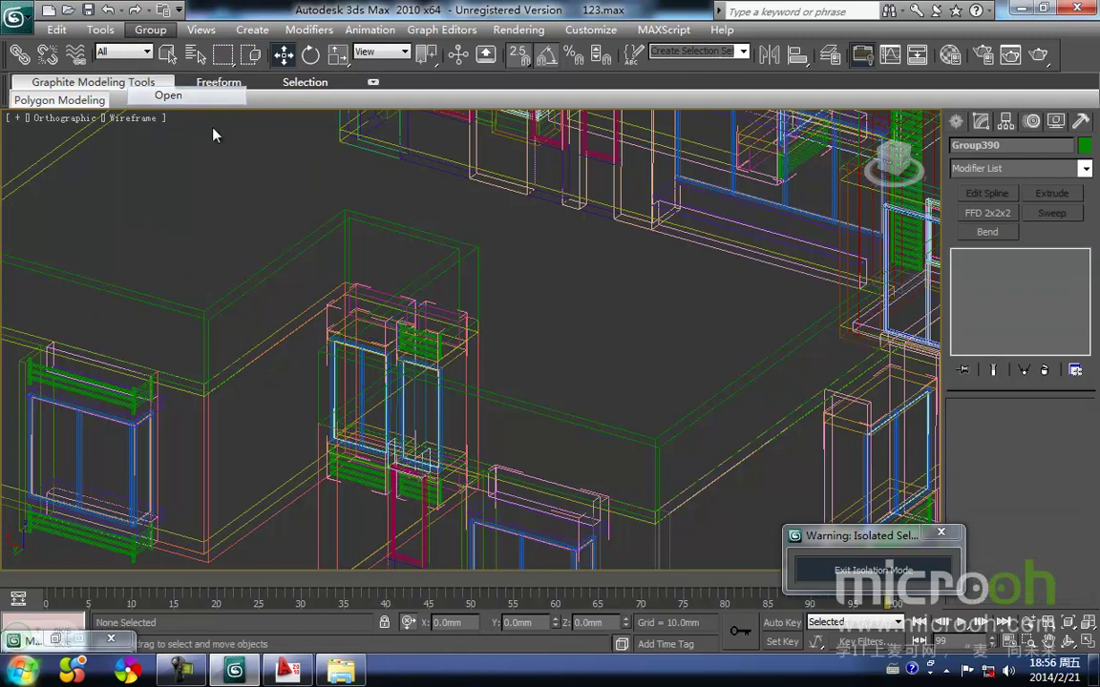
{"action": "left_click", "coordinate": [420, 348]}
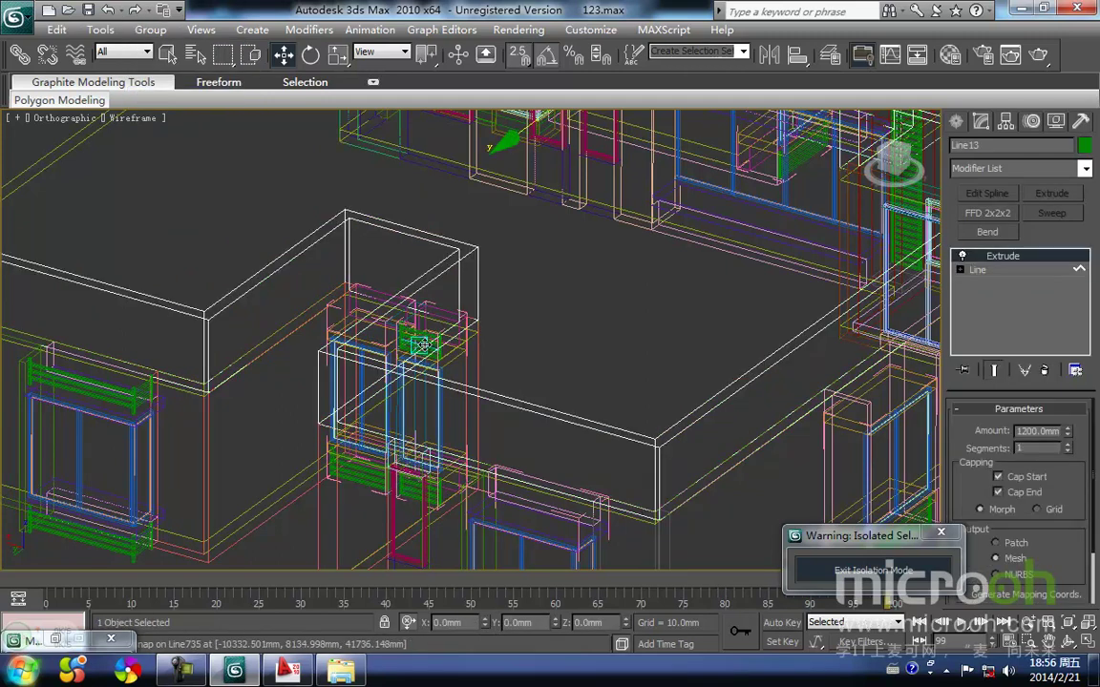
{"action": "left_click", "coordinate": [422, 343]}
{"action": "left_click", "coordinate": [419, 336]}
{"action": "key", "text": "Delete"}
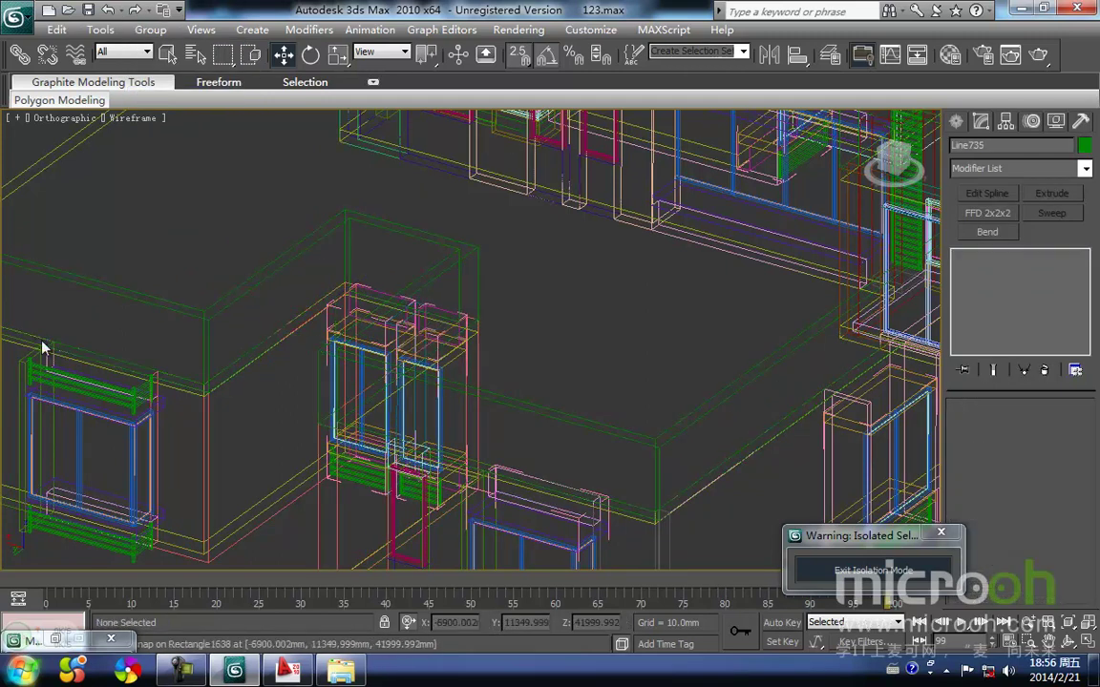
Open the group of the north wall's bay window between the recess and the balcony and delete its upper louvre.
{"action": "left_click", "coordinate": [98, 392]}
{"action": "left_click", "coordinate": [150, 30]}
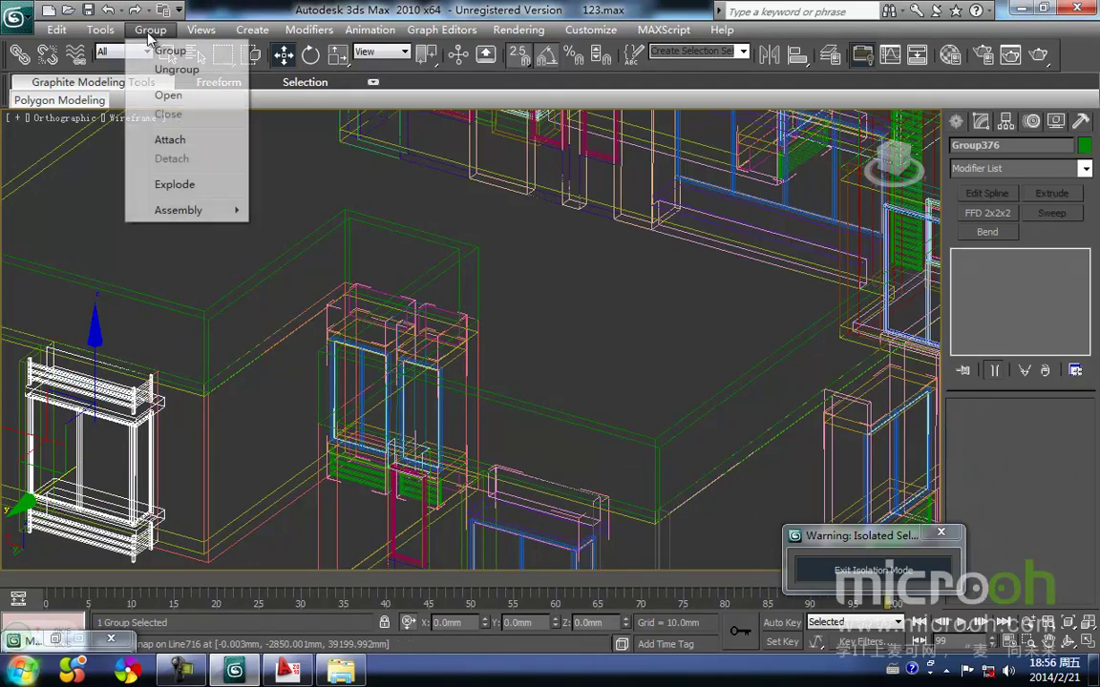
{"action": "left_click", "coordinate": [180, 101]}
{"action": "left_click", "coordinate": [99, 389]}
{"action": "key", "text": "Delete"}
Inspect the shaded top storey's north and west windows for remaining upper louvres.
{"action": "middle_click_drag", "start_coordinate": [98, 390], "coordinate": [170, 370]}
{"action": "scroll", "coordinate": [310, 346], "scroll_direction": "down", "scroll_amount": 3}
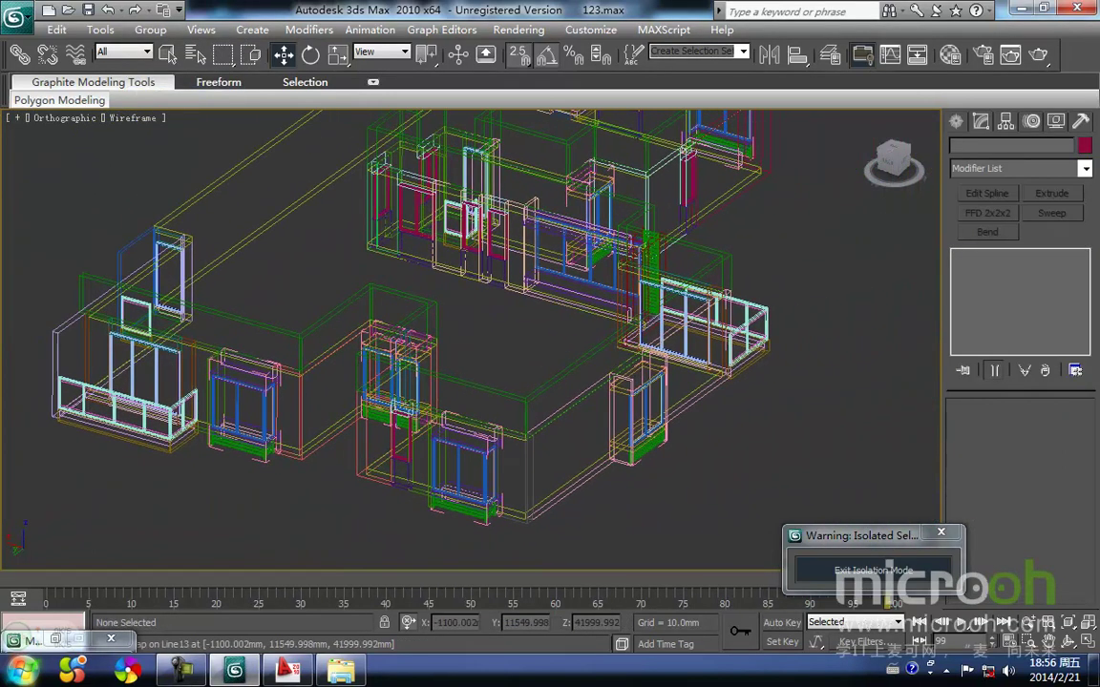
{"action": "key", "text": "F3"}
{"action": "scroll", "coordinate": [630, 429], "scroll_direction": "up", "scroll_amount": 6}
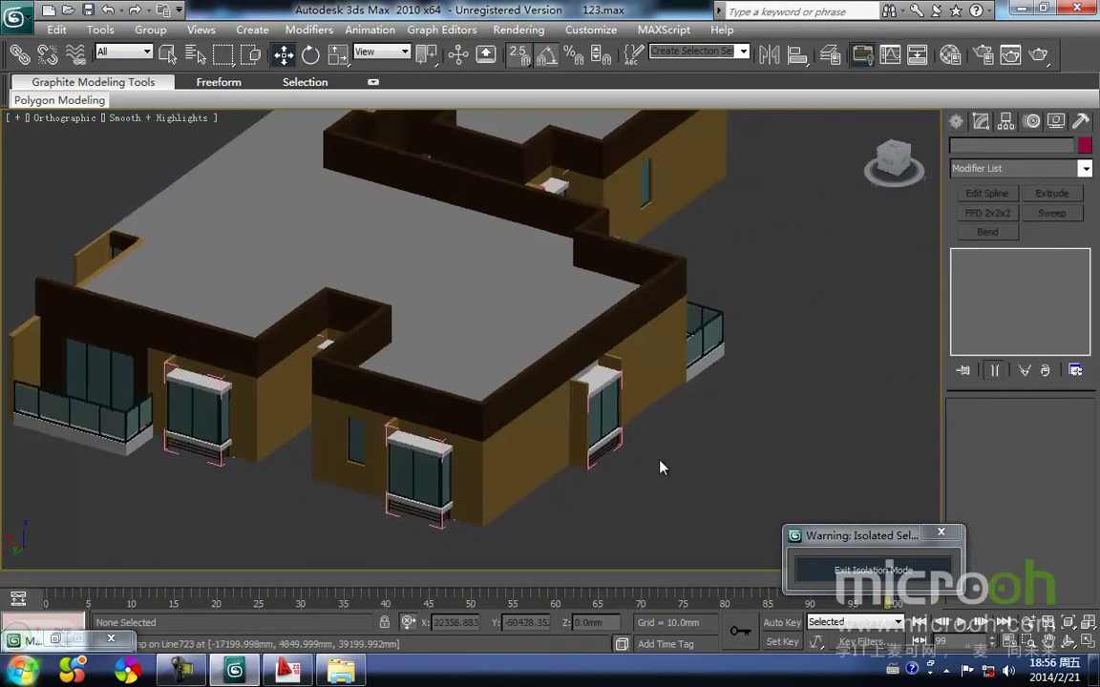
{"action": "scroll", "coordinate": [614, 454], "scroll_direction": "up", "scroll_amount": 2}
{"action": "middle_click_drag", "start_coordinate": [346, 329], "coordinate": [702, 382]}
{"action": "scroll", "coordinate": [422, 386], "scroll_direction": "down", "scroll_amount": 4}
{"action": "middle_click_drag", "start_coordinate": [422, 387], "coordinate": [601, 355]}
{"action": "scroll", "coordinate": [479, 327], "scroll_direction": "up", "scroll_amount": 6}
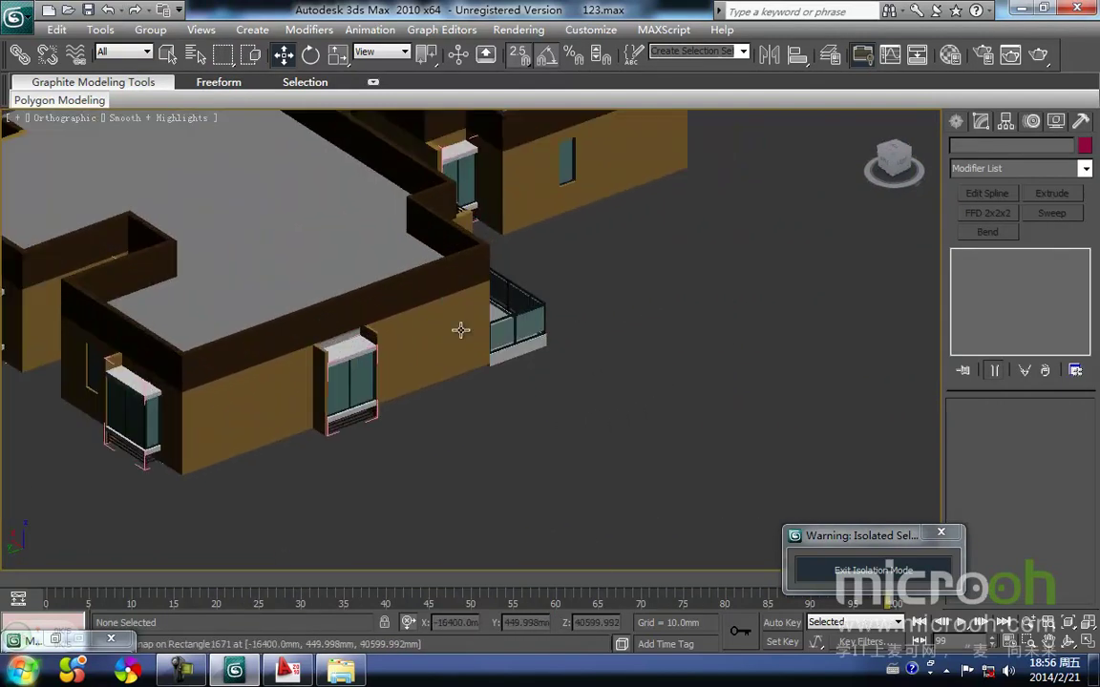
{"action": "scroll", "coordinate": [637, 361], "scroll_direction": "down", "scroll_amount": 5}
Examine the side wall and hood of the west wall's bay window in wireframe and shaded display.
{"action": "key", "text": "F3"}
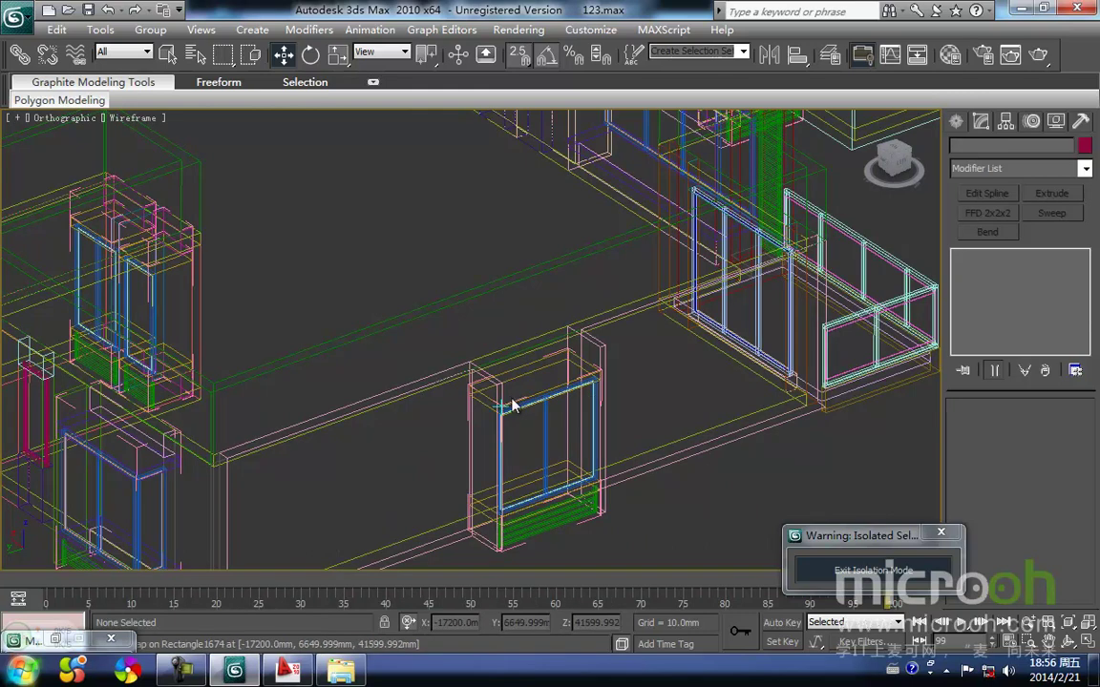
{"action": "left_click", "coordinate": [496, 386]}
{"action": "middle_click_drag", "start_coordinate": [497, 386], "coordinate": [538, 307]}
{"action": "scroll", "coordinate": [538, 306], "scroll_direction": "up", "scroll_amount": 4}
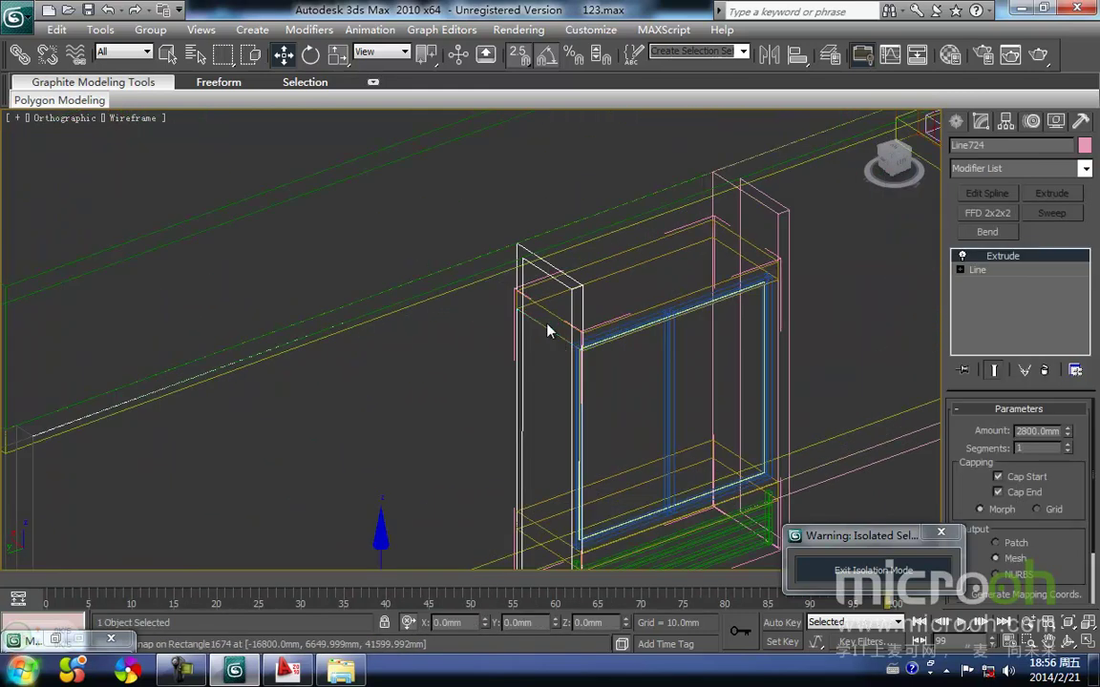
{"action": "scroll", "coordinate": [537, 341], "scroll_direction": "down", "scroll_amount": 2}
{"action": "key", "text": "F3"}
{"action": "key", "text": "F3"}
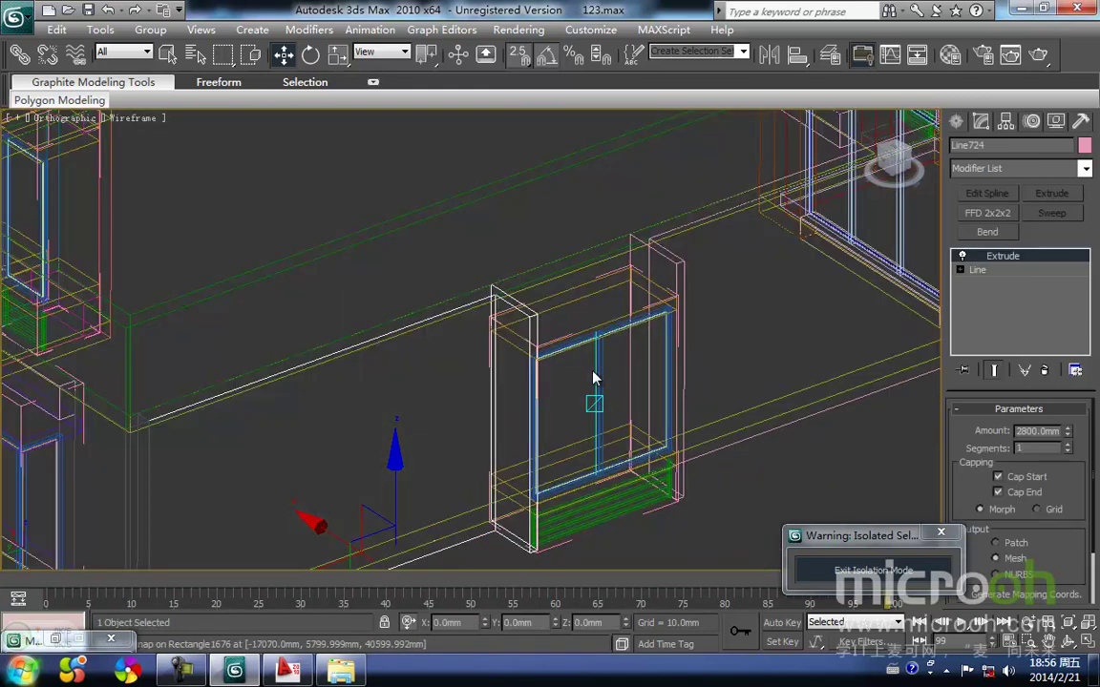
{"action": "key", "text": "F3"}
{"action": "scroll", "coordinate": [596, 373], "scroll_direction": "down", "scroll_amount": 6}
{"action": "scroll", "coordinate": [588, 401], "scroll_direction": "up", "scroll_amount": 8}
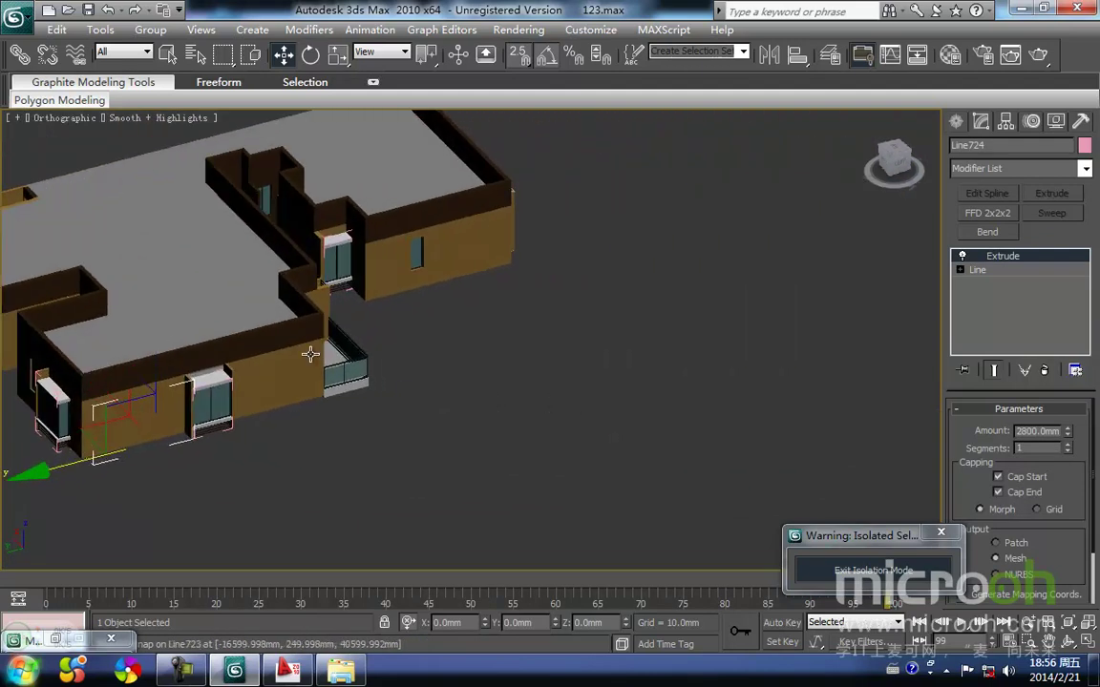
{"action": "key", "text": "F3"}
{"action": "scroll", "coordinate": [529, 296], "scroll_direction": "down", "scroll_amount": 3}
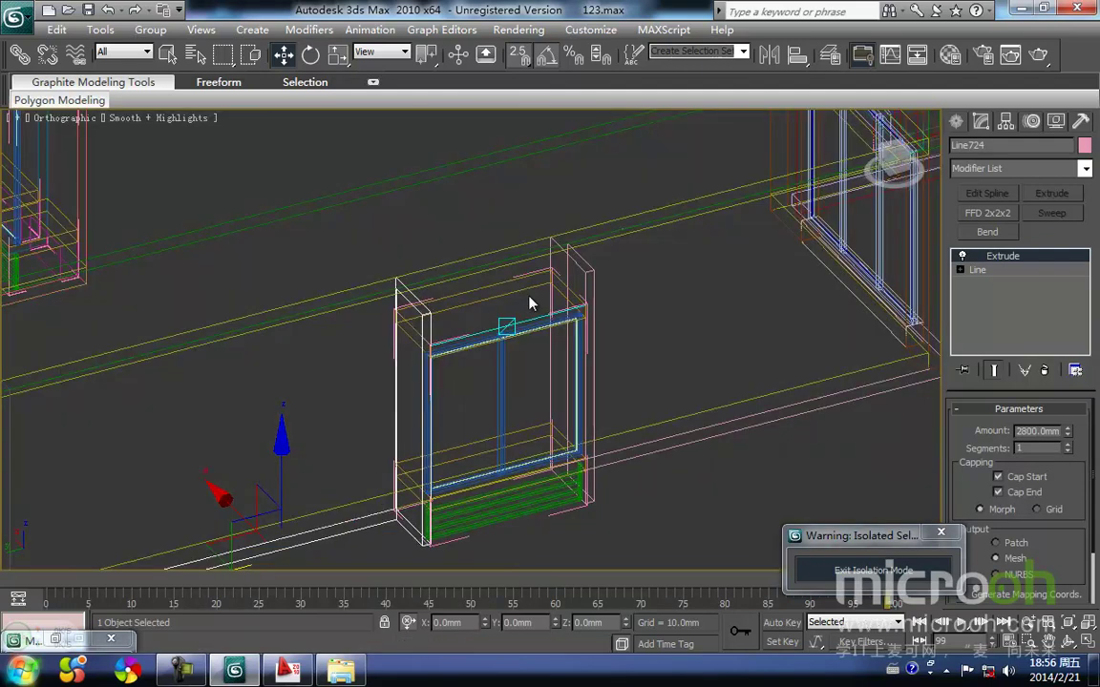
{"action": "middle_click_drag", "start_coordinate": [482, 306], "coordinate": [634, 300]}
{"action": "scroll", "coordinate": [634, 300], "scroll_direction": "down", "scroll_amount": 3}
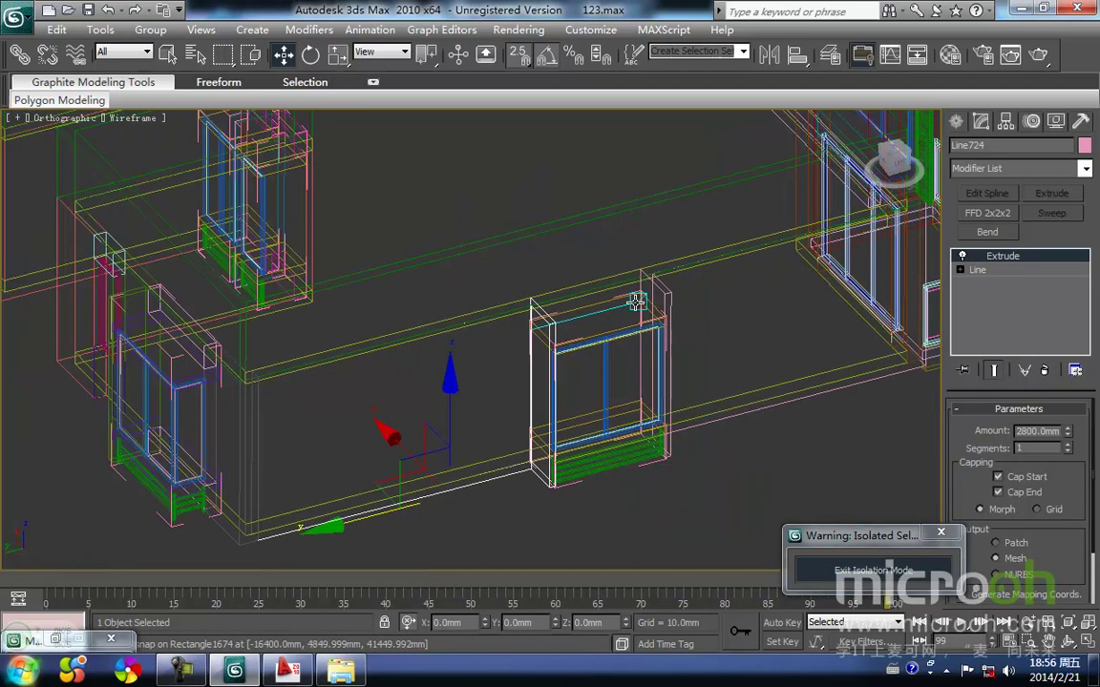
Inspect how the hoods and side walls of the north and west bay windows meet below the parapet.
{"action": "key", "text": "F3"}
{"action": "scroll", "coordinate": [473, 384], "scroll_direction": "down", "scroll_amount": 3}
{"action": "middle_click_drag", "start_coordinate": [473, 384], "coordinate": [522, 461], "text": "alt"}
{"action": "middle_click_drag", "start_coordinate": [599, 370], "coordinate": [307, 376]}
{"action": "scroll", "coordinate": [405, 355], "scroll_direction": "up", "scroll_amount": 6}
{"action": "mouse_move", "coordinate": [310, 330]}
{"action": "middle_mouse_down"}
{"action": "mouse_move", "coordinate": [359, 331]}
{"action": "mouse_move", "coordinate": [369, 346]}
{"action": "middle_mouse_up"}
{"action": "key", "text": "F3"}
{"action": "key", "text": "F3"}
{"action": "scroll", "coordinate": [369, 346], "scroll_direction": "down", "scroll_amount": 7}
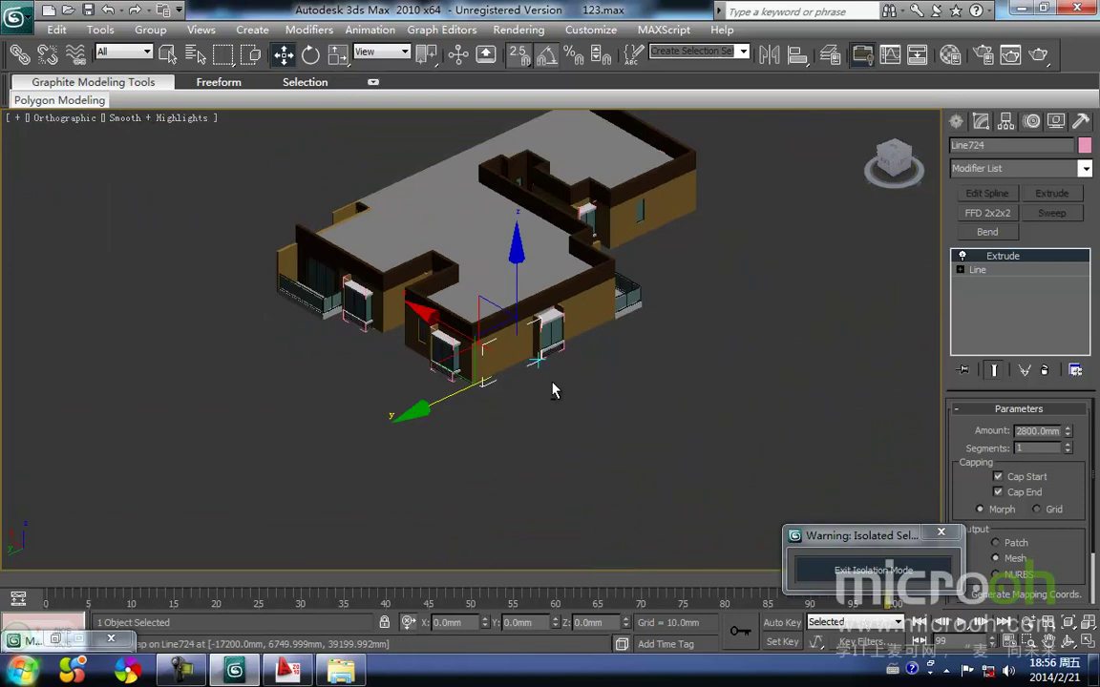
{"action": "middle_click_drag", "start_coordinate": [550, 386], "coordinate": [599, 385], "text": "alt"}
{"action": "middle_click_drag", "start_coordinate": [658, 347], "coordinate": [356, 280]}
{"action": "scroll", "coordinate": [430, 391], "scroll_direction": "up", "scroll_amount": 6}
{"action": "scroll", "coordinate": [357, 280], "scroll_direction": "down", "scroll_amount": 4}
{"action": "scroll", "coordinate": [394, 482], "scroll_direction": "down", "scroll_amount": 3}
{"action": "mouse_move", "coordinate": [484, 457]}
{"action": "middle_mouse_down"}
{"action": "mouse_move", "coordinate": [334, 530]}
{"action": "mouse_move", "coordinate": [526, 433]}
{"action": "mouse_move", "coordinate": [123, 429]}
{"action": "middle_mouse_up"}
{"action": "scroll", "coordinate": [523, 349], "scroll_direction": "up", "scroll_amount": 3}
{"action": "middle_click_drag", "start_coordinate": [523, 350], "coordinate": [317, 469]}
{"action": "scroll", "coordinate": [392, 383], "scroll_direction": "up", "scroll_amount": 4}
{"action": "mouse_move", "coordinate": [393, 383]}
{"action": "middle_mouse_down"}
{"action": "mouse_move", "coordinate": [314, 437]}
{"action": "mouse_move", "coordinate": [350, 396]}
{"action": "middle_mouse_up"}
{"action": "scroll", "coordinate": [363, 439], "scroll_direction": "up", "scroll_amount": 2}
Isolate the hood and side walls of the north bay window beside the balcony.
{"action": "key", "text": "F3"}
{"action": "middle_click_drag", "start_coordinate": [225, 398], "coordinate": [394, 319]}
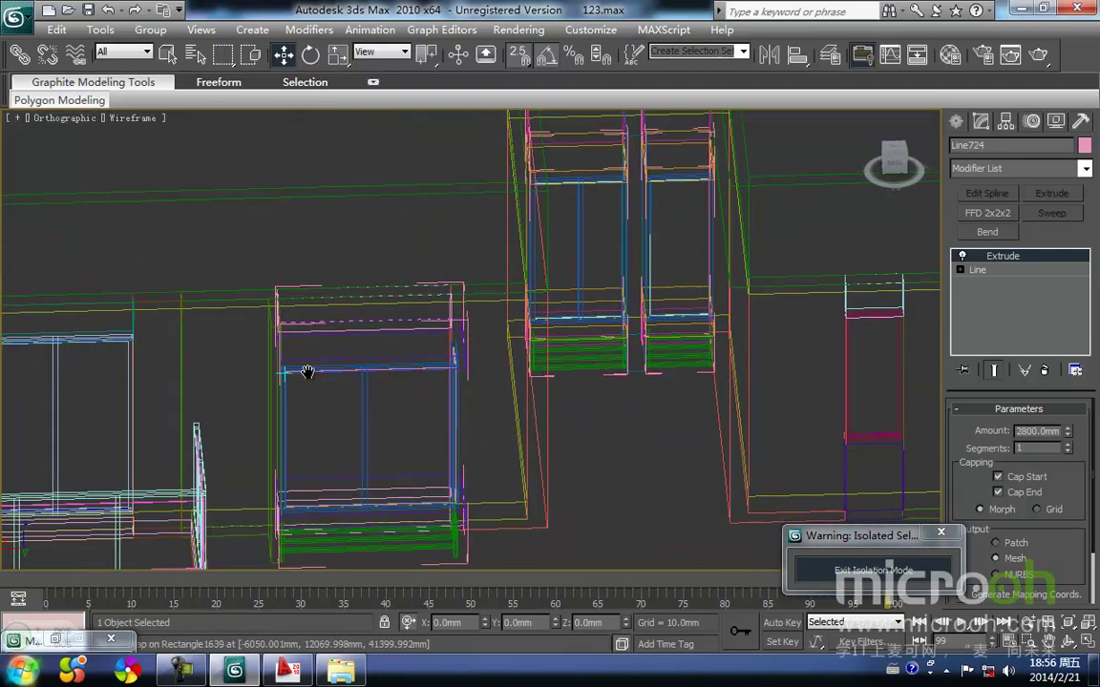
{"action": "middle_click_drag", "start_coordinate": [306, 370], "coordinate": [350, 352]}
{"action": "key", "text": "F3"}
{"action": "left_click", "coordinate": [315, 348]}
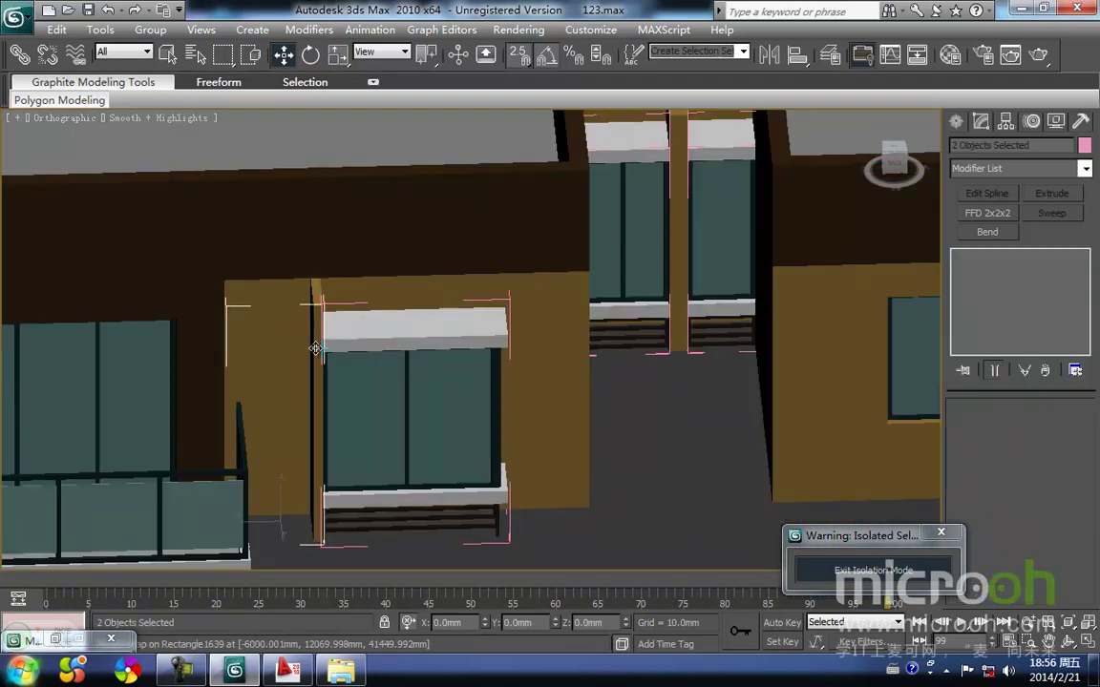
{"action": "key", "text": "F3"}
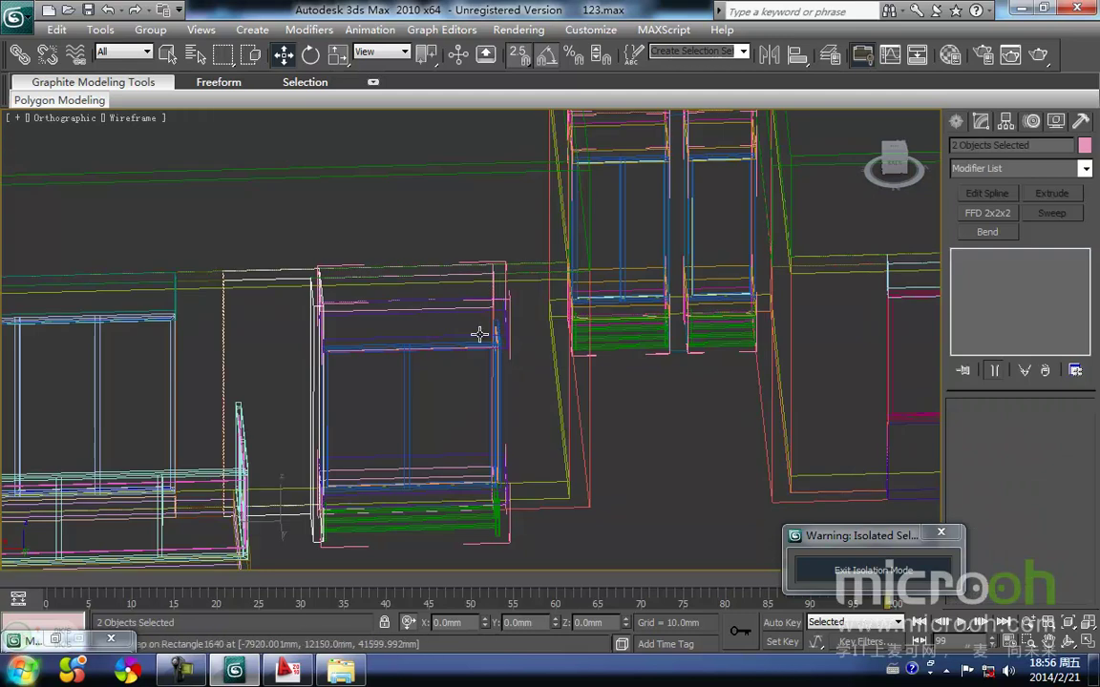
{"action": "left_click", "coordinate": [461, 338], "text": "ctrl"}
{"action": "key", "text": "alt+q"}
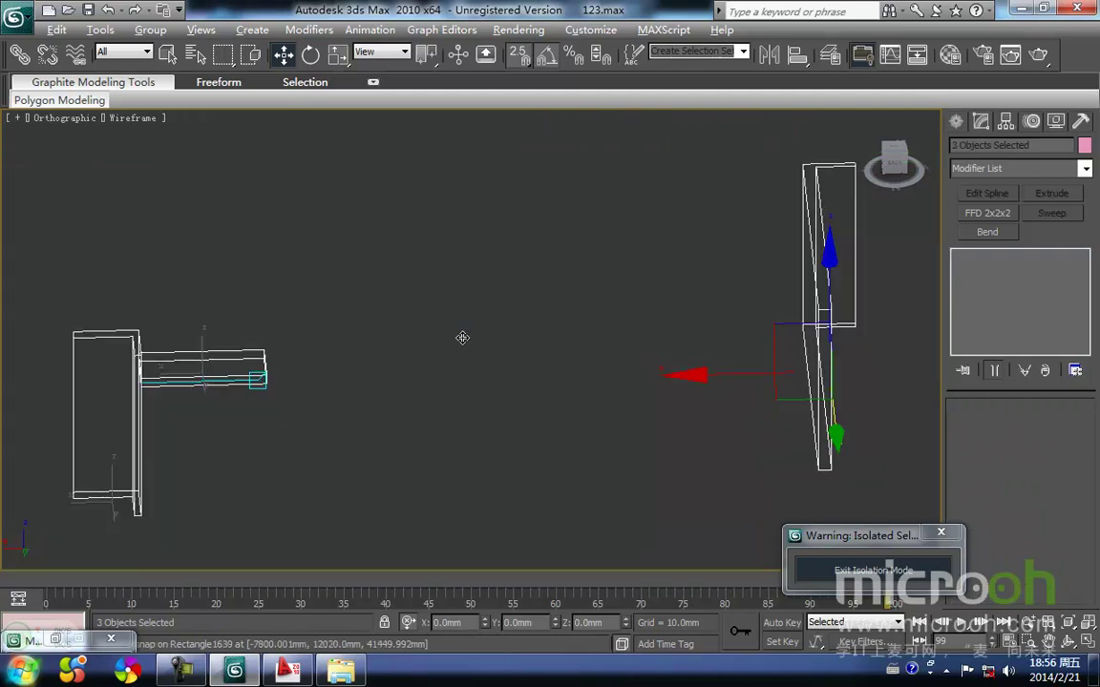
In the top view, draw an 800 by 100 mm rectangle over the thin projecting leg of the L-shaped side wall.
{"action": "left_click", "coordinate": [327, 454]}
{"action": "middle_click_drag", "start_coordinate": [325, 445], "coordinate": [403, 460]}
{"action": "left_click", "coordinate": [344, 372]}
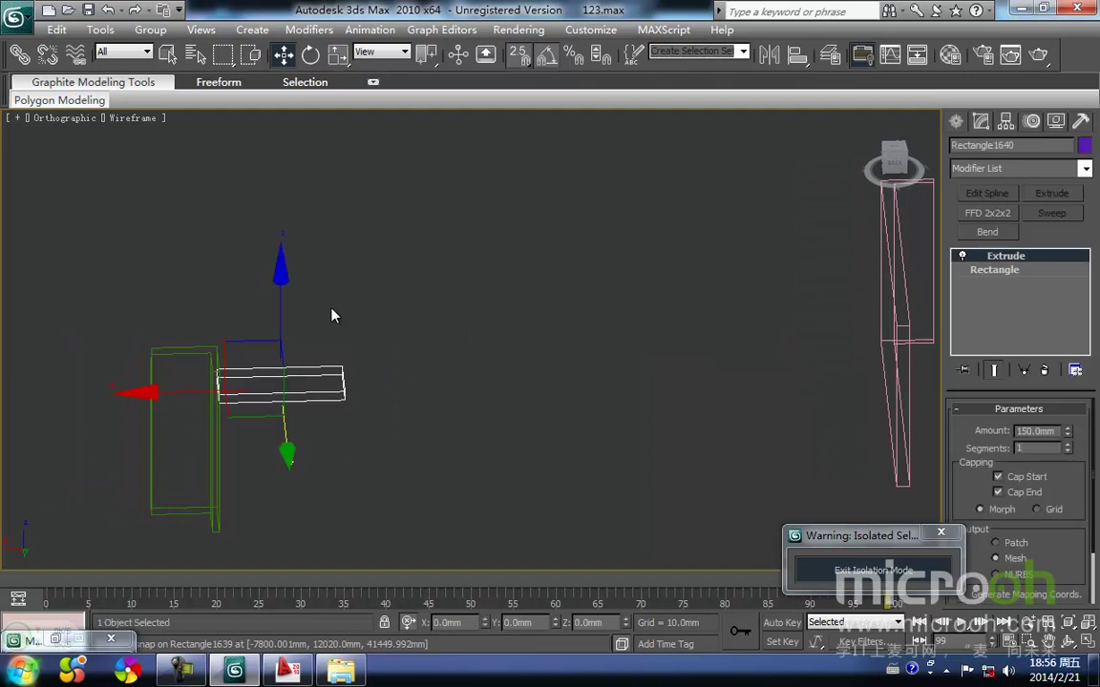
{"action": "key", "text": "t"}
{"action": "key", "text": "z"}
{"action": "scroll", "coordinate": [232, 345], "scroll_direction": "down", "scroll_amount": 5}
{"action": "middle_click_drag", "start_coordinate": [597, 372], "coordinate": [516, 393]}
{"action": "scroll", "coordinate": [516, 394], "scroll_direction": "up", "scroll_amount": 2}
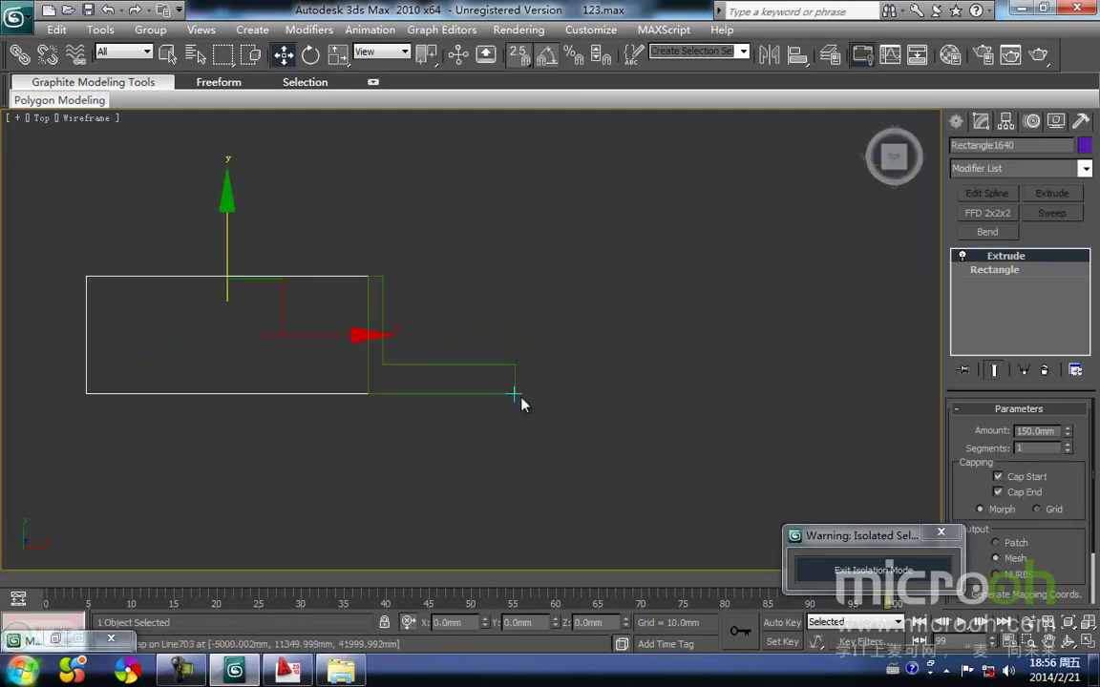
{"action": "left_click", "coordinate": [442, 346]}
{"action": "left_click_drag", "start_coordinate": [466, 435], "coordinate": [475, 378]}
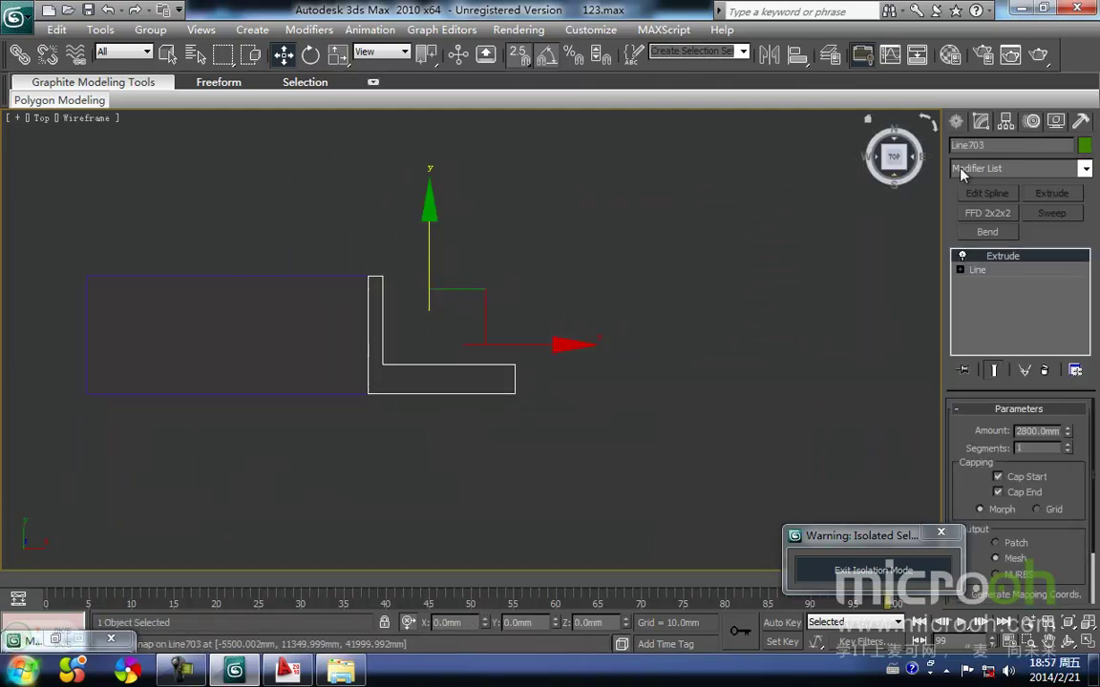
{"action": "left_click", "coordinate": [957, 121]}
{"action": "left_click", "coordinate": [1050, 245]}
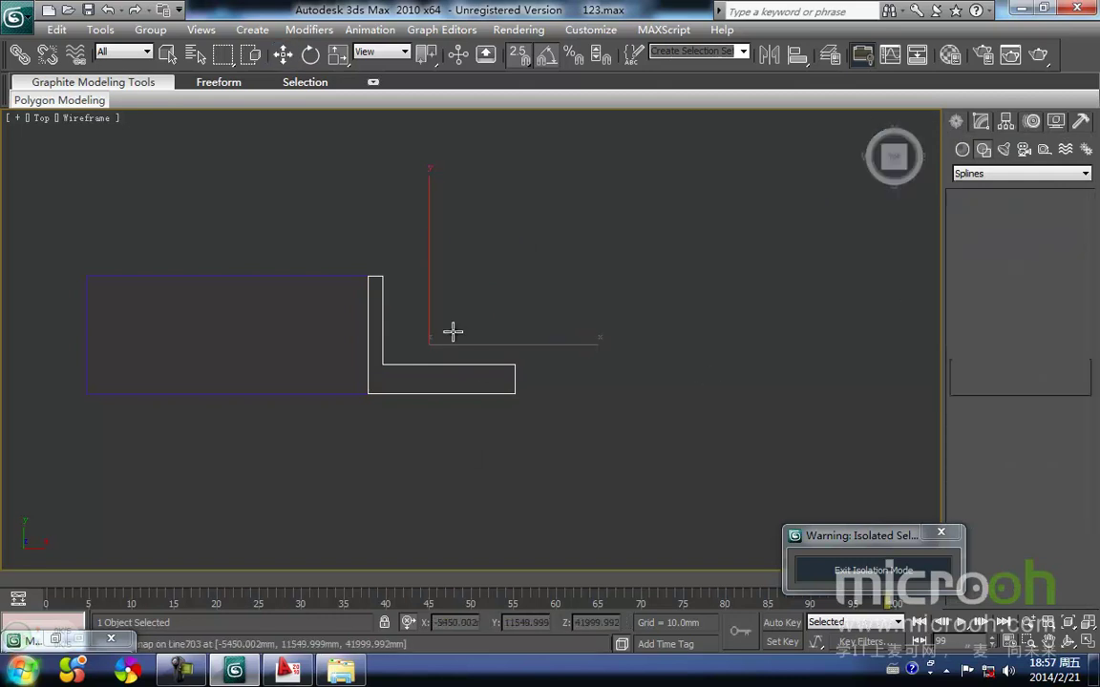
{"action": "left_click_drag", "start_coordinate": [389, 301], "coordinate": [359, 432]}
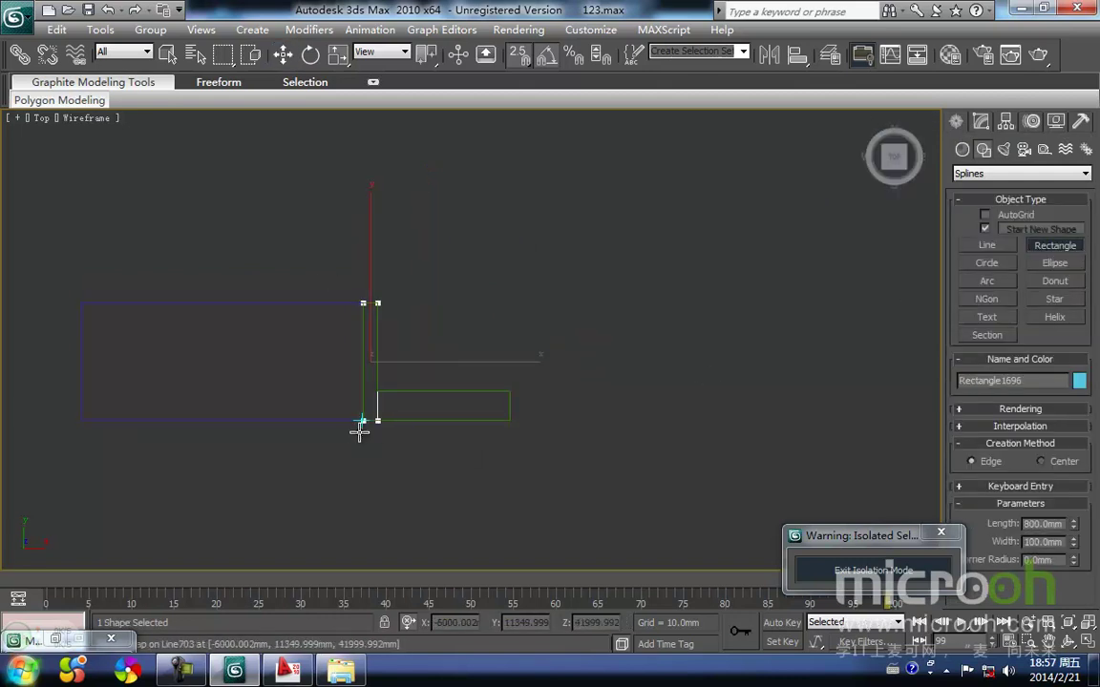
In the front view, move the new rectangle vertically and snap it to the base of the side wall.
{"action": "key", "text": "w"}
{"action": "key", "text": "f"}
{"action": "key", "text": "z"}
{"action": "scroll", "coordinate": [416, 376], "scroll_direction": "down", "scroll_amount": 8}
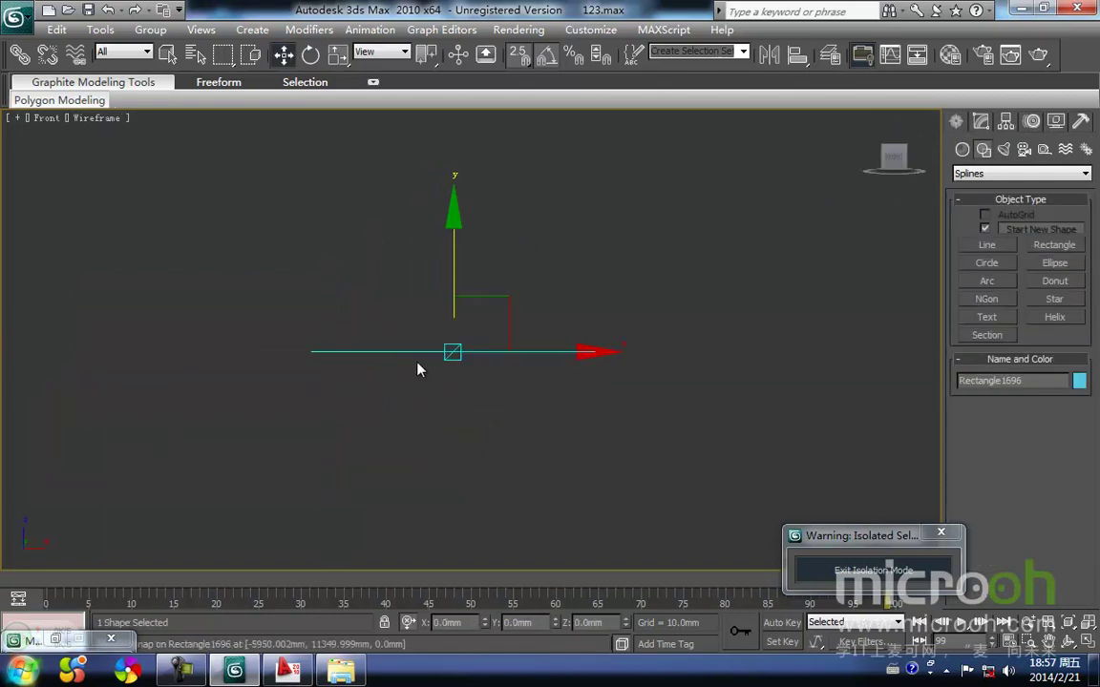
{"action": "scroll", "coordinate": [418, 363], "scroll_direction": "down", "scroll_amount": 7}
{"action": "middle_click_drag", "start_coordinate": [449, 338], "coordinate": [425, 462]}
{"action": "left_click_drag", "start_coordinate": [451, 466], "coordinate": [454, 150]}
{"action": "scroll", "coordinate": [433, 312], "scroll_direction": "up", "scroll_amount": 4}
{"action": "middle_click_drag", "start_coordinate": [450, 178], "coordinate": [439, 364]}
{"action": "scroll", "coordinate": [434, 358], "scroll_direction": "up", "scroll_amount": 5}
{"action": "middle_click_drag", "start_coordinate": [360, 287], "coordinate": [485, 347]}
{"action": "scroll", "coordinate": [477, 348], "scroll_direction": "up", "scroll_amount": 3}
{"action": "middle_click_drag", "start_coordinate": [344, 324], "coordinate": [395, 351]}
{"action": "left_click_drag", "start_coordinate": [446, 325], "coordinate": [444, 447]}
{"action": "middle_click_drag", "start_coordinate": [411, 366], "coordinate": [402, 385]}
Measure the height from the side wall's base to the top of the window hood with a temporary circle.
{"action": "right_click", "coordinate": [496, 376]}
{"action": "left_click", "coordinate": [520, 301]}
{"action": "left_click_drag", "start_coordinate": [431, 468], "coordinate": [447, 246]}
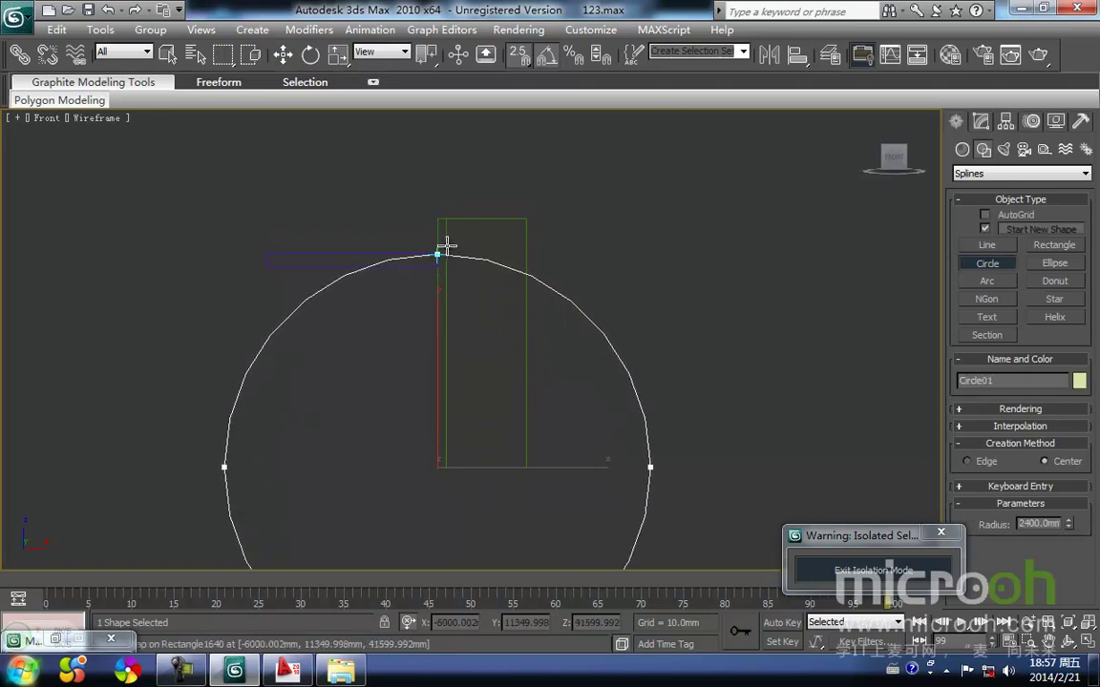
{"action": "right_click", "coordinate": [445, 246]}
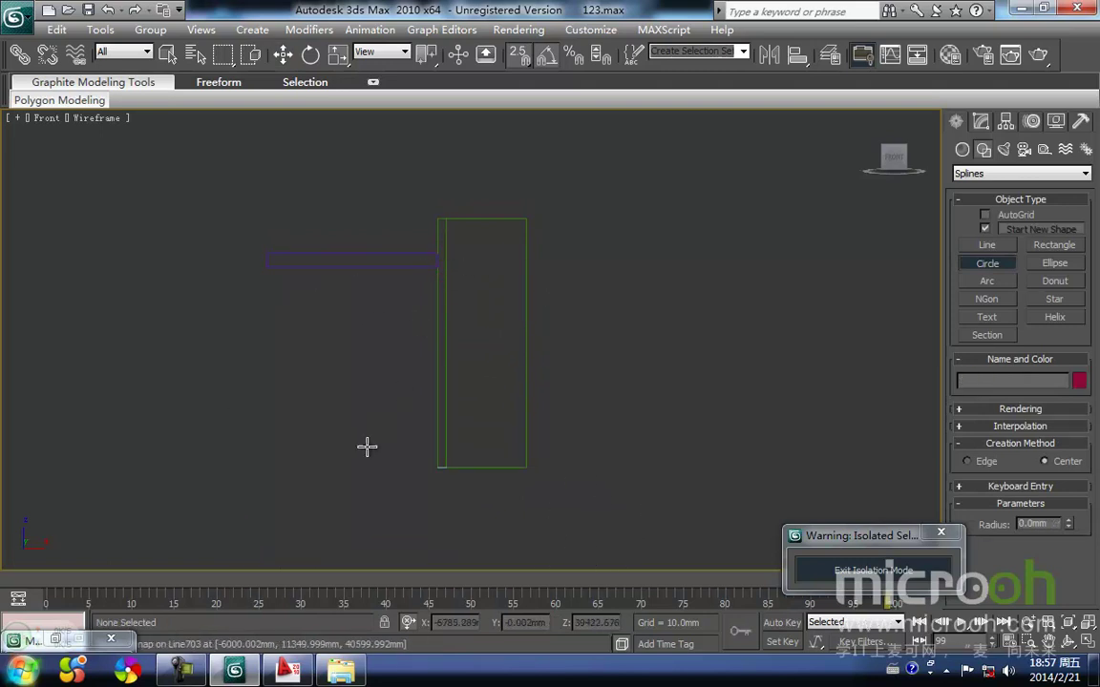
Extrude the new 800 by 100 mm rectangle at the side wall's base by 2400 mm.
{"action": "right_click", "coordinate": [382, 422]}
{"action": "left_click", "coordinate": [437, 468]}
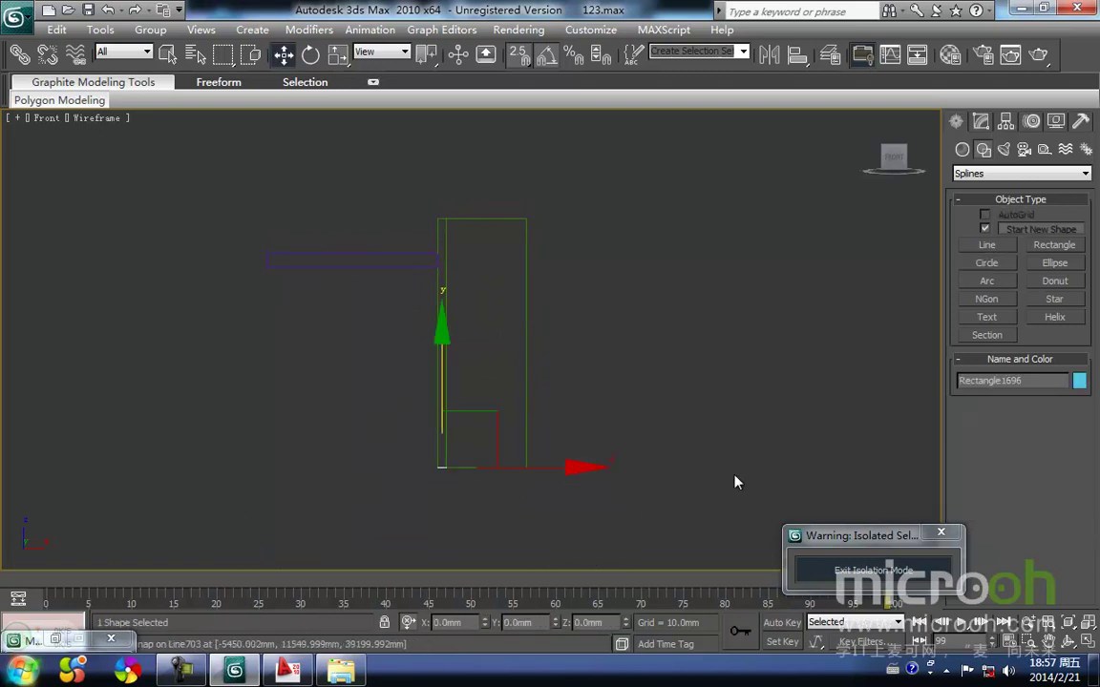
{"action": "left_click", "coordinate": [981, 121]}
{"action": "left_click", "coordinate": [1050, 194]}
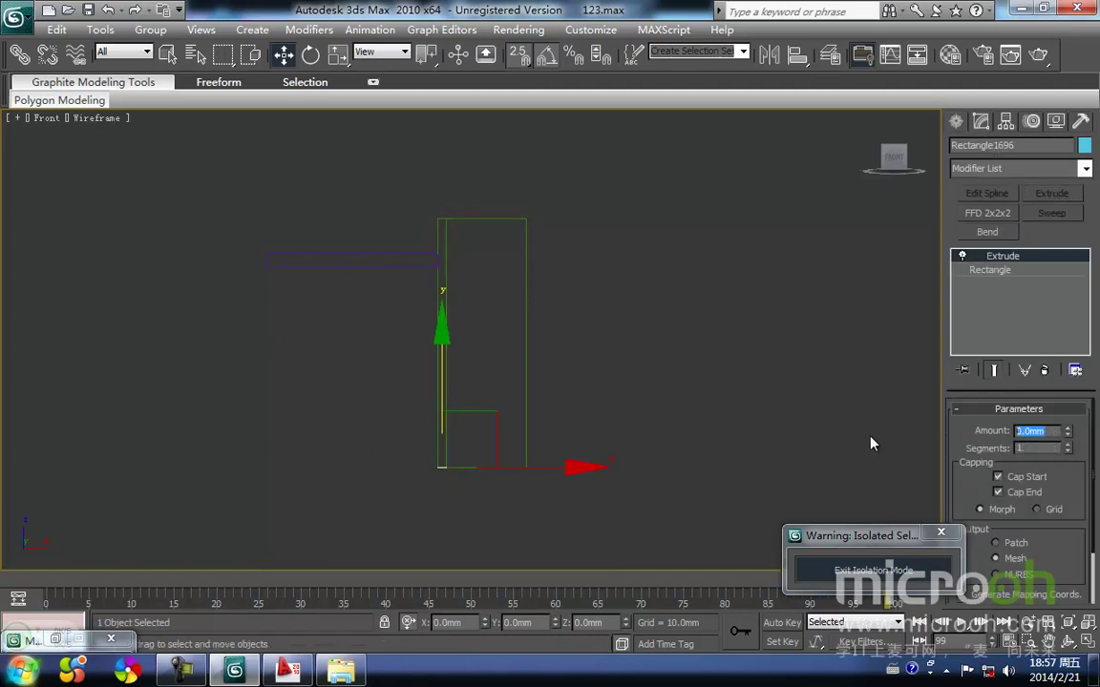
{"action": "type", "text": "2400"}
{"action": "key", "text": "Return"}
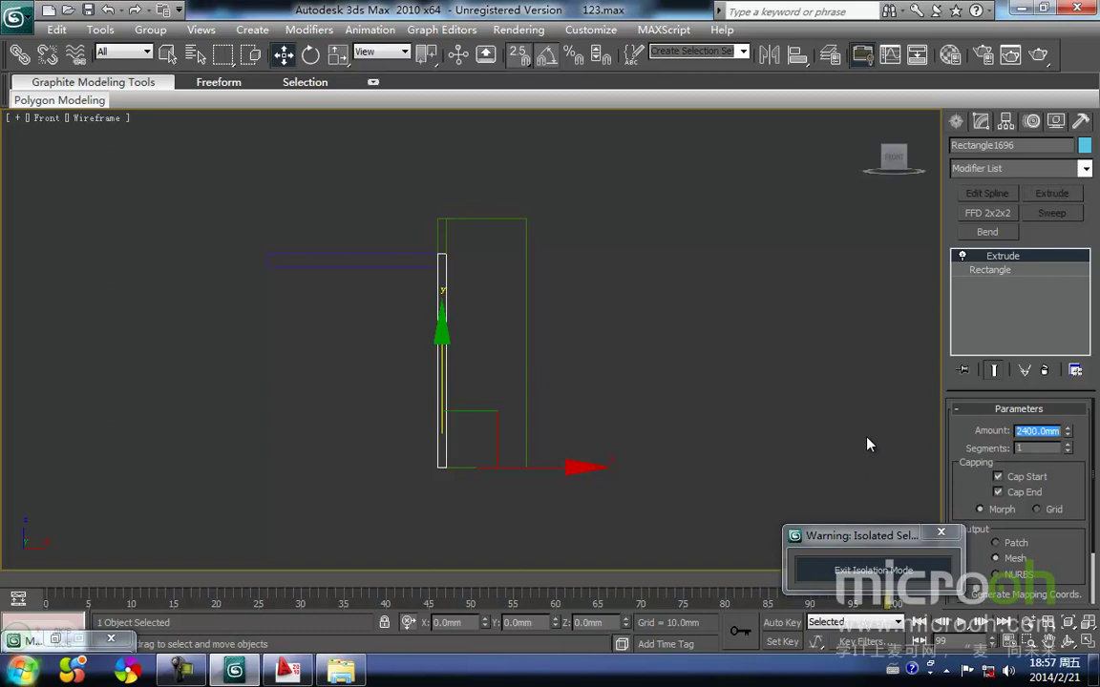
In the top view, delete the two end vertices of the L-shaped side wall's thin projecting leg.
{"action": "left_click", "coordinate": [646, 350]}
{"action": "middle_click_drag", "start_coordinate": [541, 310], "coordinate": [510, 363]}
{"action": "middle_click_drag", "start_coordinate": [454, 324], "coordinate": [468, 283]}
{"action": "key", "text": "t"}
{"action": "middle_click_drag", "start_coordinate": [466, 325], "coordinate": [251, 360]}
{"action": "middle_click_drag", "start_coordinate": [585, 269], "coordinate": [470, 362]}
{"action": "scroll", "coordinate": [560, 353], "scroll_direction": "up", "scroll_amount": 5}
{"action": "middle_click_drag", "start_coordinate": [602, 350], "coordinate": [504, 436]}
{"action": "left_click_drag", "start_coordinate": [707, 471], "coordinate": [643, 336]}
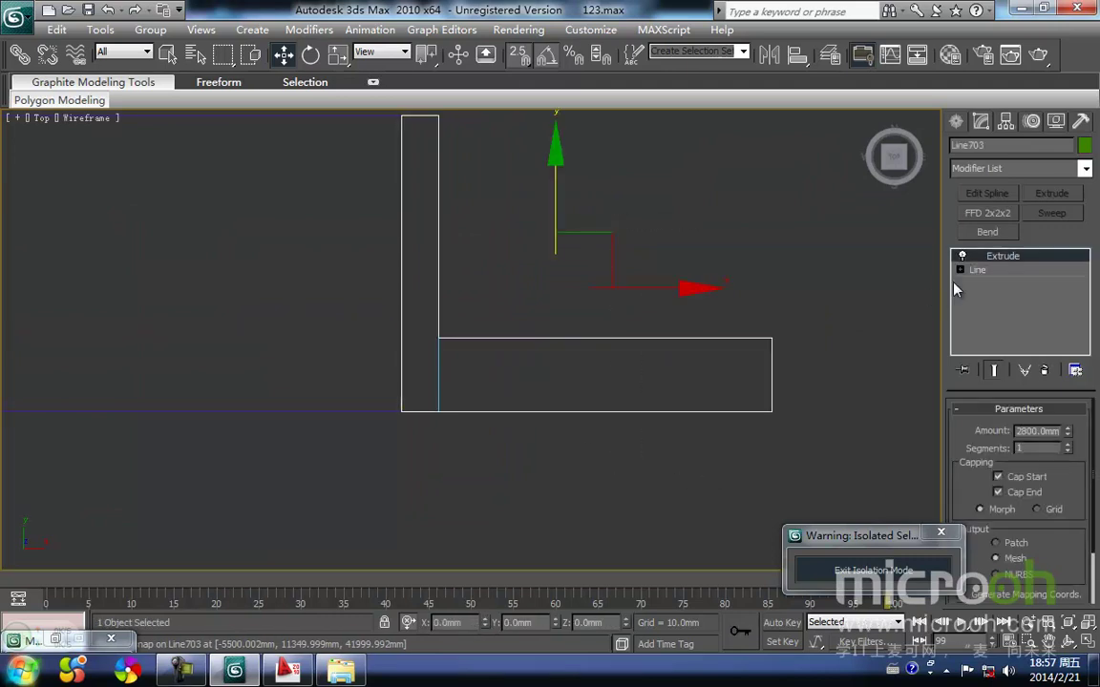
{"action": "left_click", "coordinate": [960, 270]}
{"action": "left_click", "coordinate": [992, 284]}
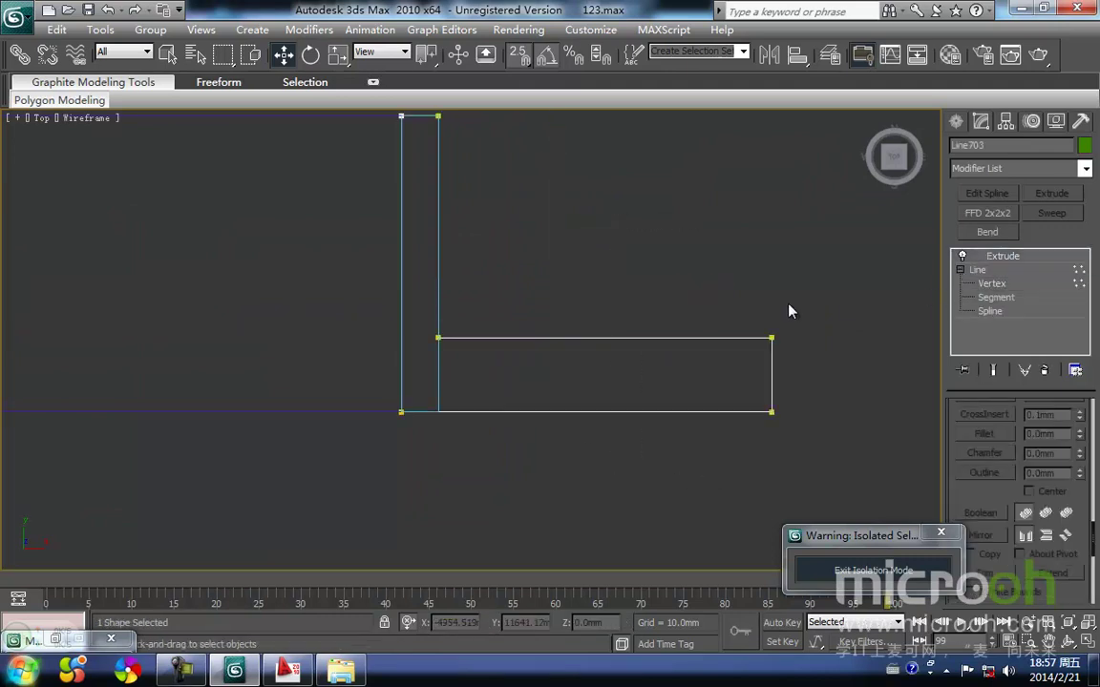
{"action": "middle_click_drag", "start_coordinate": [499, 195], "coordinate": [520, 276]}
{"action": "left_click_drag", "start_coordinate": [504, 245], "coordinate": [386, 181]}
{"action": "key", "text": "Delete"}
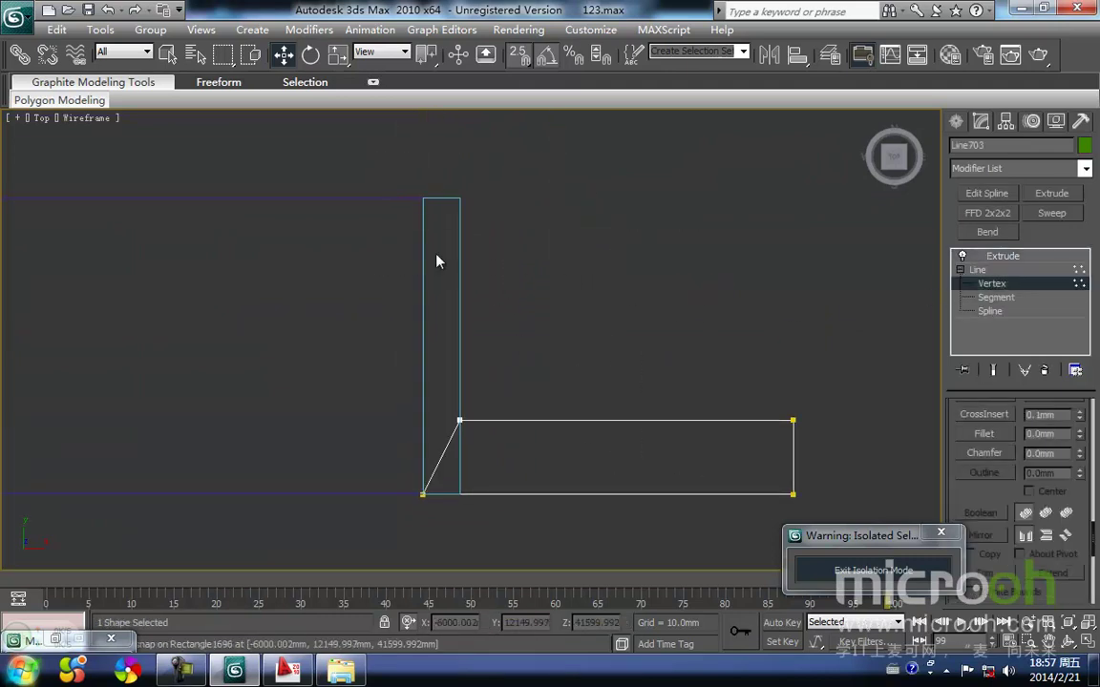
{"action": "middle_click_drag", "start_coordinate": [454, 342], "coordinate": [481, 248]}
{"action": "key", "text": "Delete"}
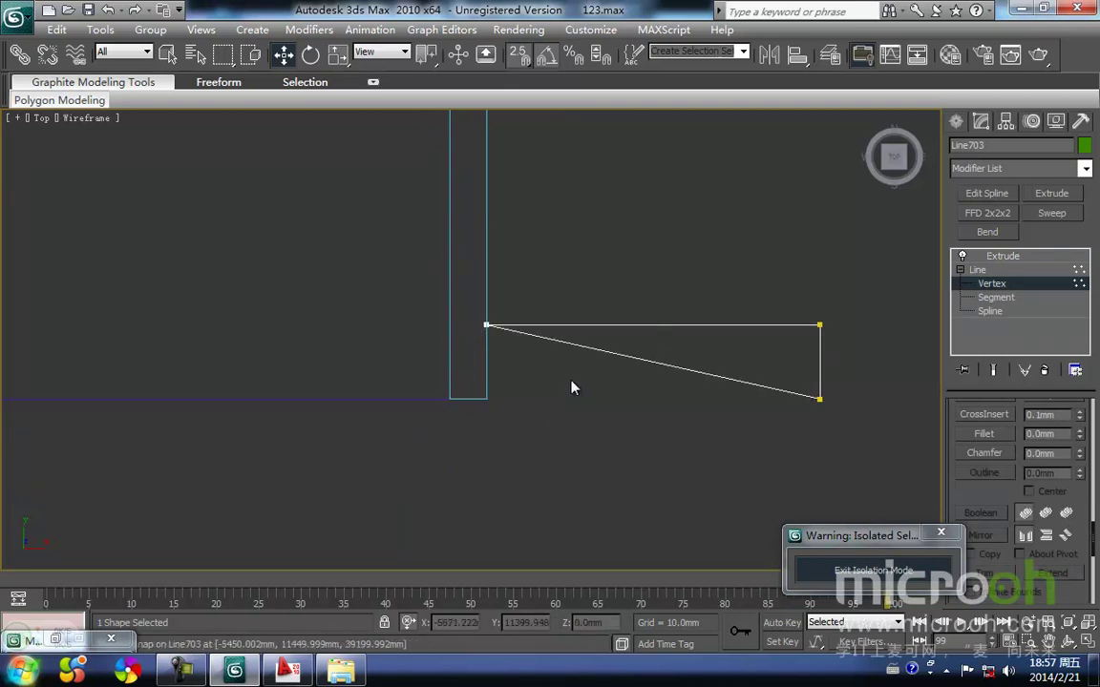
{"action": "key", "text": "ctrl+z"}
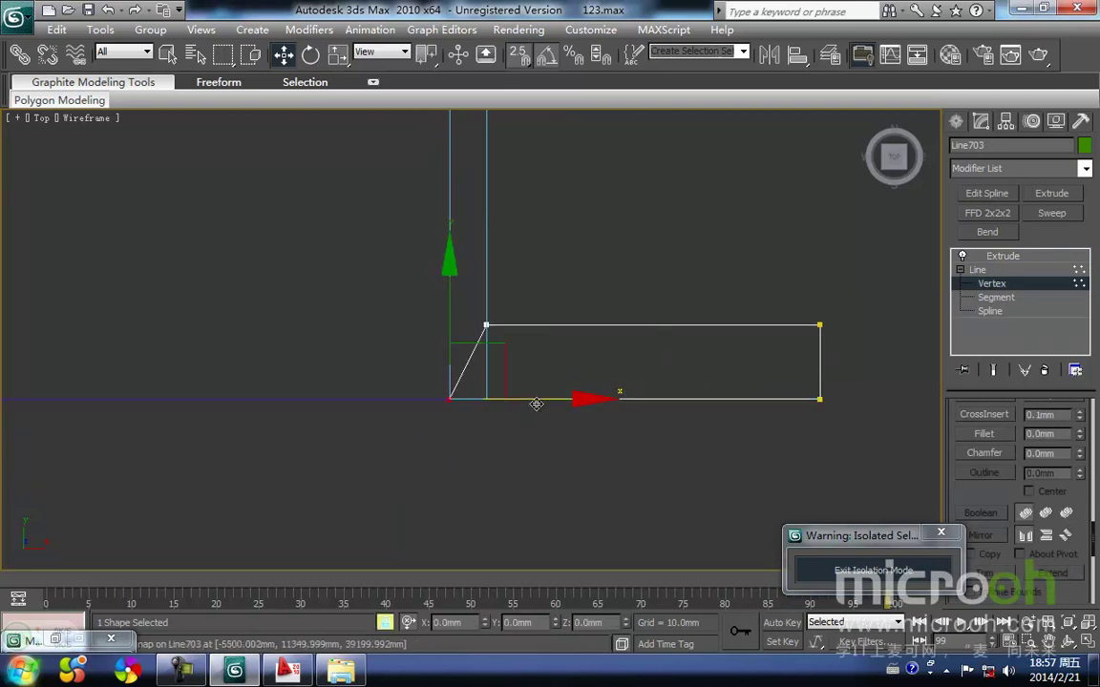
Move the wall outline's outer corner vertex horizontally, snapping it to the new thin wall's edge so the remaining outline is rectangular.
{"action": "key", "text": "space"}
{"action": "left_click", "coordinate": [527, 436]}
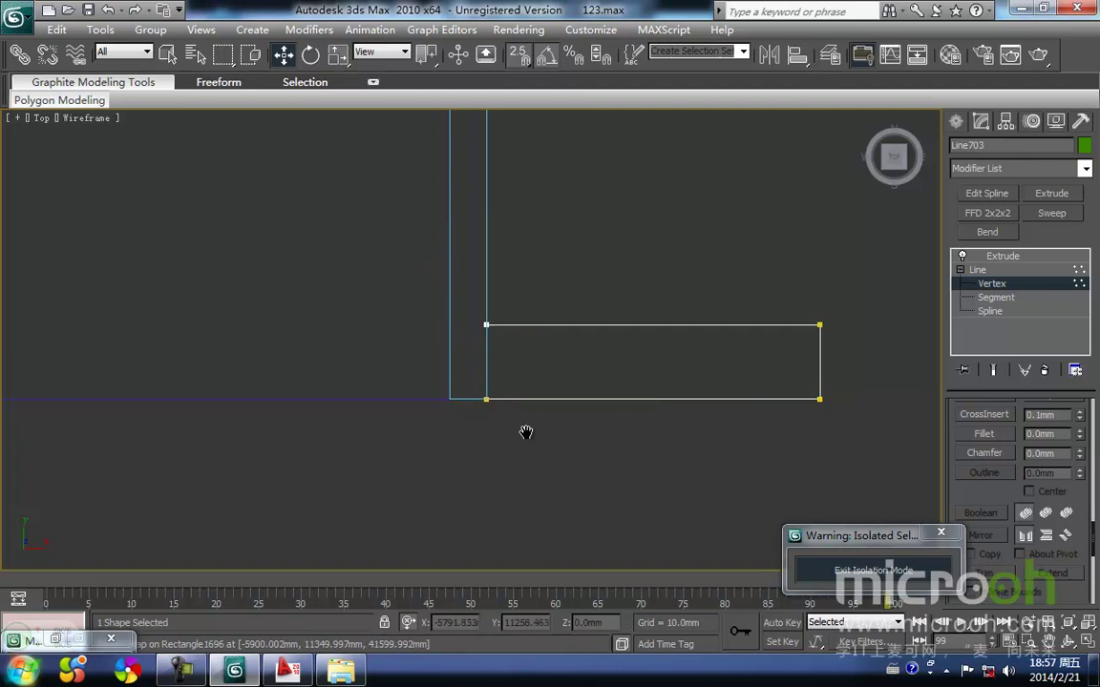
{"action": "middle_click_drag", "start_coordinate": [531, 438], "coordinate": [527, 447]}
{"action": "key", "text": "F3"}
{"action": "scroll", "coordinate": [520, 448], "scroll_direction": "down", "scroll_amount": 4}
{"action": "left_click", "coordinate": [546, 447]}
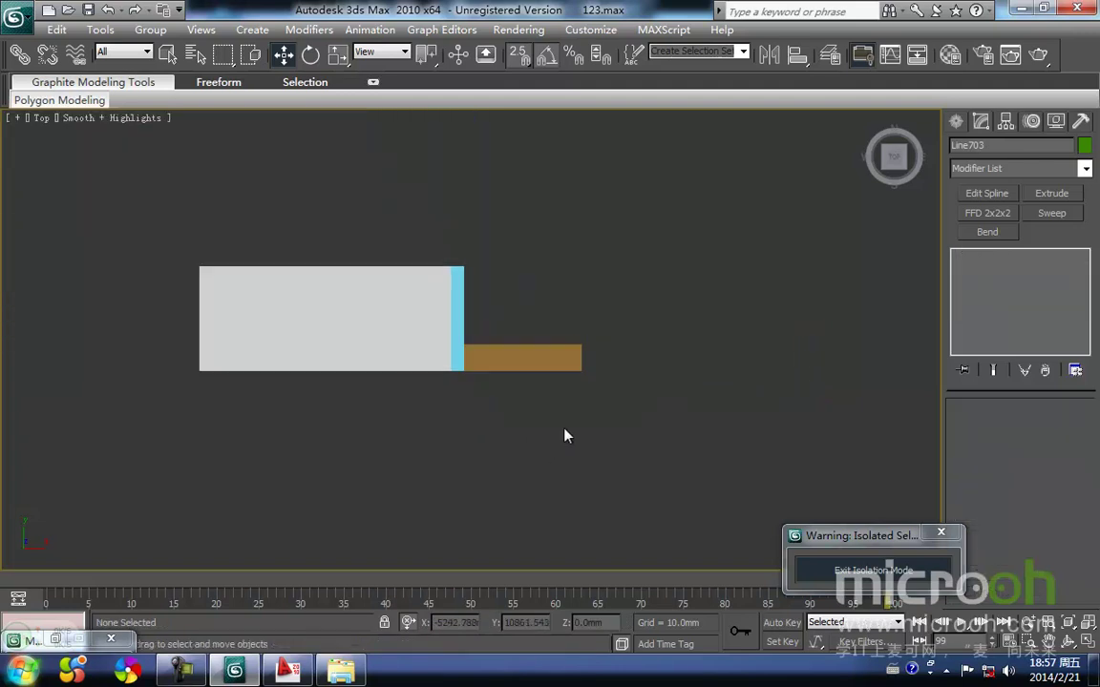
Assign the 墙体3 material to the new thin side wall and exit isolation mode.
{"action": "left_click", "coordinate": [459, 336]}
{"action": "key", "text": "m"}
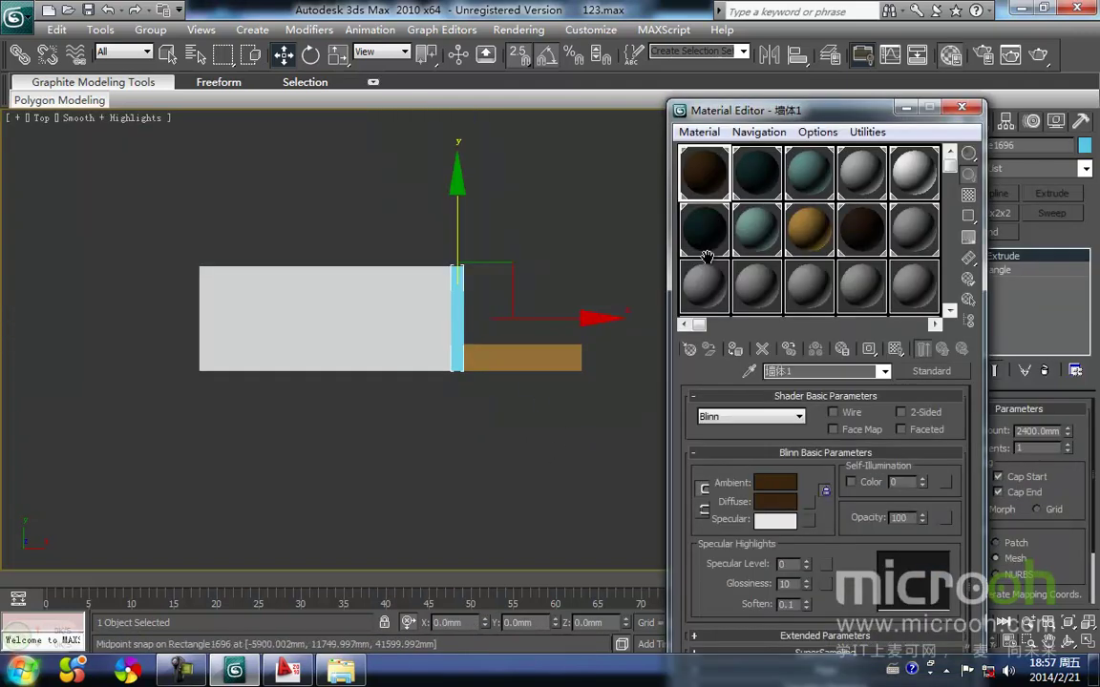
{"action": "left_click", "coordinate": [809, 240]}
{"action": "left_click", "coordinate": [737, 351]}
{"action": "left_click", "coordinate": [587, 274]}
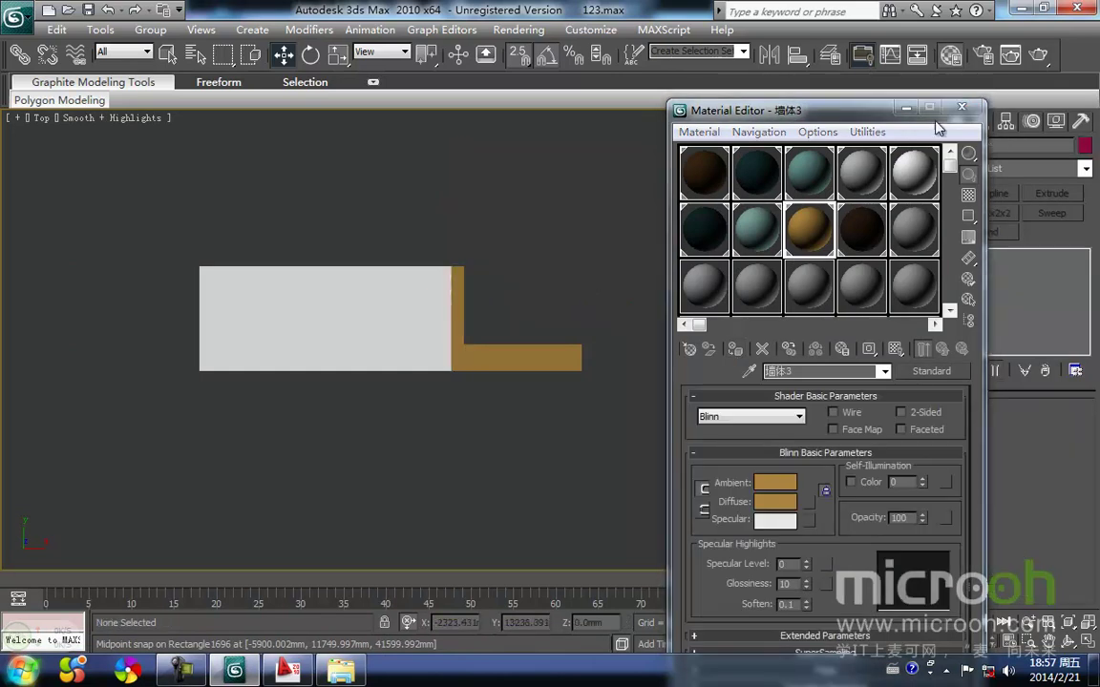
{"action": "left_click", "coordinate": [907, 108]}
{"action": "left_click", "coordinate": [849, 575]}
Examine the top-storey bay windows, their hoods and side walls below the parapet from several angles.
{"action": "scroll", "coordinate": [555, 443], "scroll_direction": "down", "scroll_amount": 2}
{"action": "middle_click_drag", "start_coordinate": [555, 444], "coordinate": [474, 659]}
{"action": "scroll", "coordinate": [501, 421], "scroll_direction": "down", "scroll_amount": 5}
{"action": "middle_click_drag", "start_coordinate": [430, 388], "coordinate": [458, 346], "text": "alt"}
{"action": "middle_click_drag", "start_coordinate": [549, 122], "coordinate": [398, 390]}
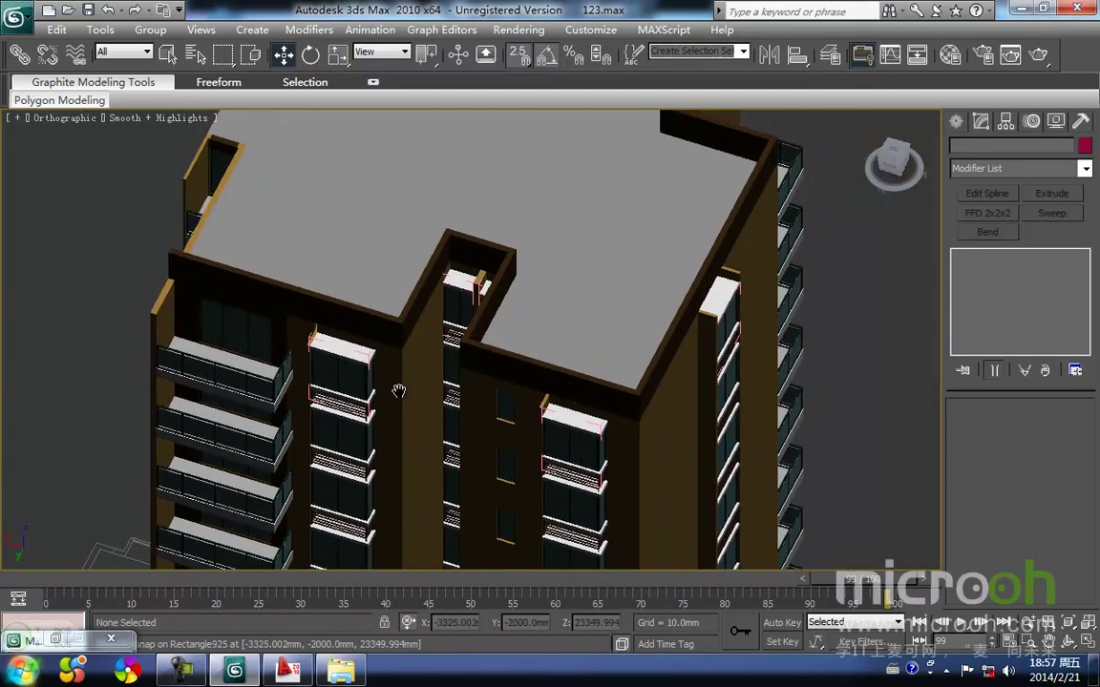
{"action": "scroll", "coordinate": [302, 350], "scroll_direction": "up", "scroll_amount": 3}
{"action": "middle_click_drag", "start_coordinate": [273, 337], "coordinate": [393, 356]}
{"action": "scroll", "coordinate": [382, 354], "scroll_direction": "up", "scroll_amount": 5}
{"action": "middle_click_drag", "start_coordinate": [224, 331], "coordinate": [292, 336]}
{"action": "scroll", "coordinate": [234, 334], "scroll_direction": "down", "scroll_amount": 3}
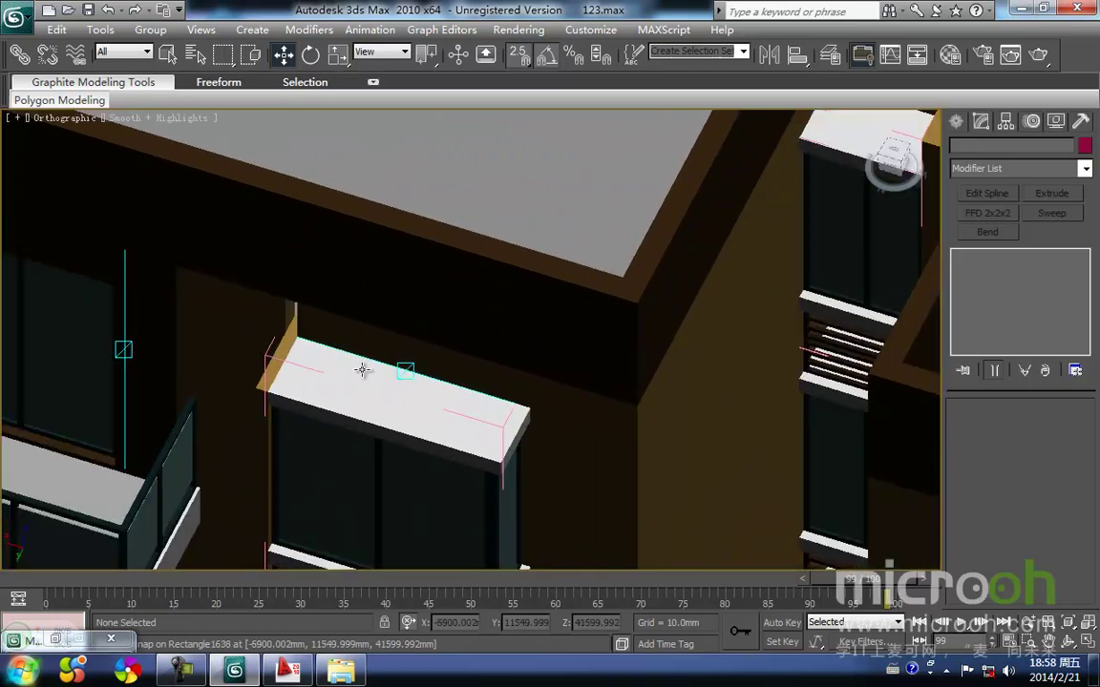
{"action": "scroll", "coordinate": [255, 315], "scroll_direction": "down", "scroll_amount": 10}
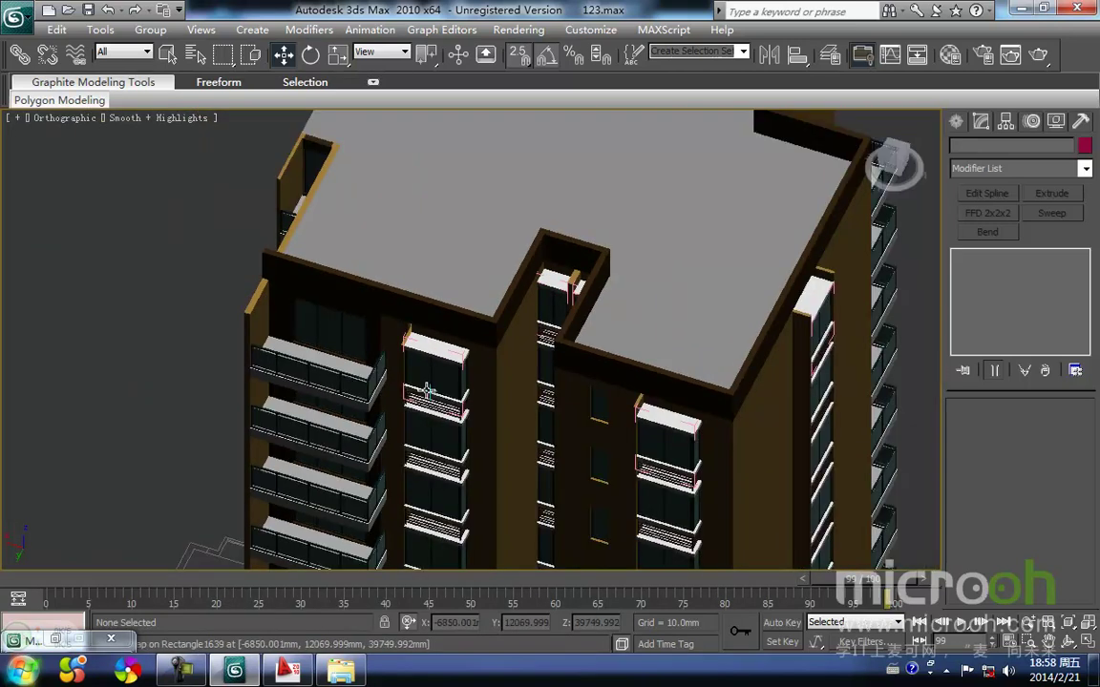
{"action": "middle_click_drag", "start_coordinate": [531, 436], "coordinate": [545, 409], "text": "alt"}
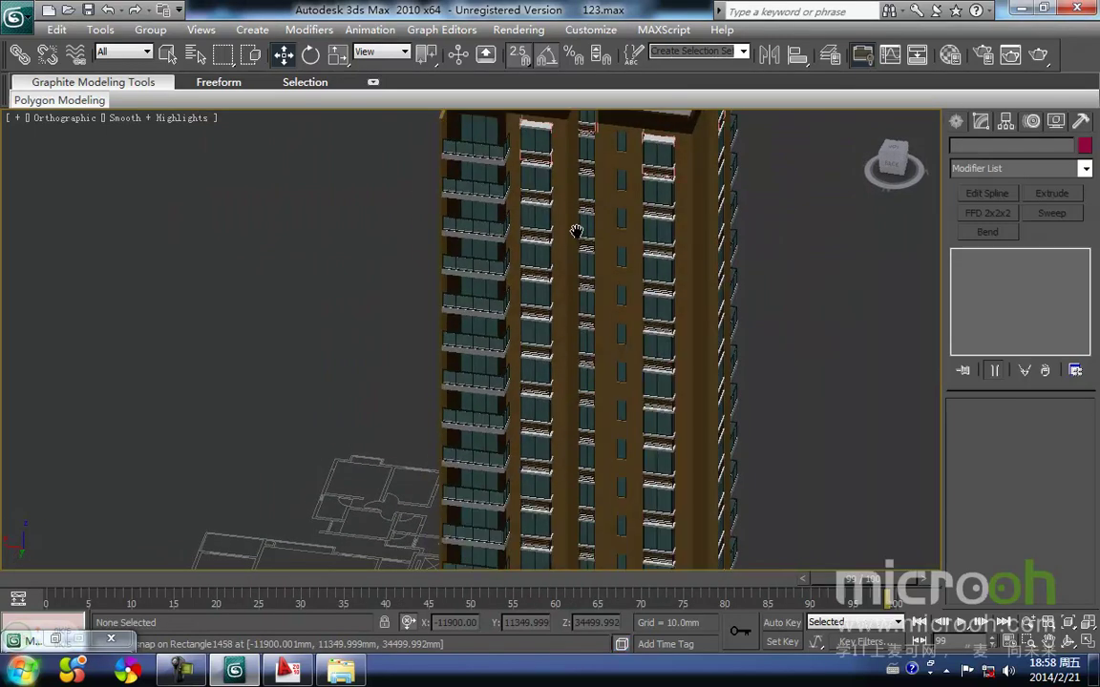
{"action": "middle_click_drag", "start_coordinate": [577, 231], "coordinate": [487, 341]}
{"action": "scroll", "coordinate": [456, 331], "scroll_direction": "up", "scroll_amount": 9}
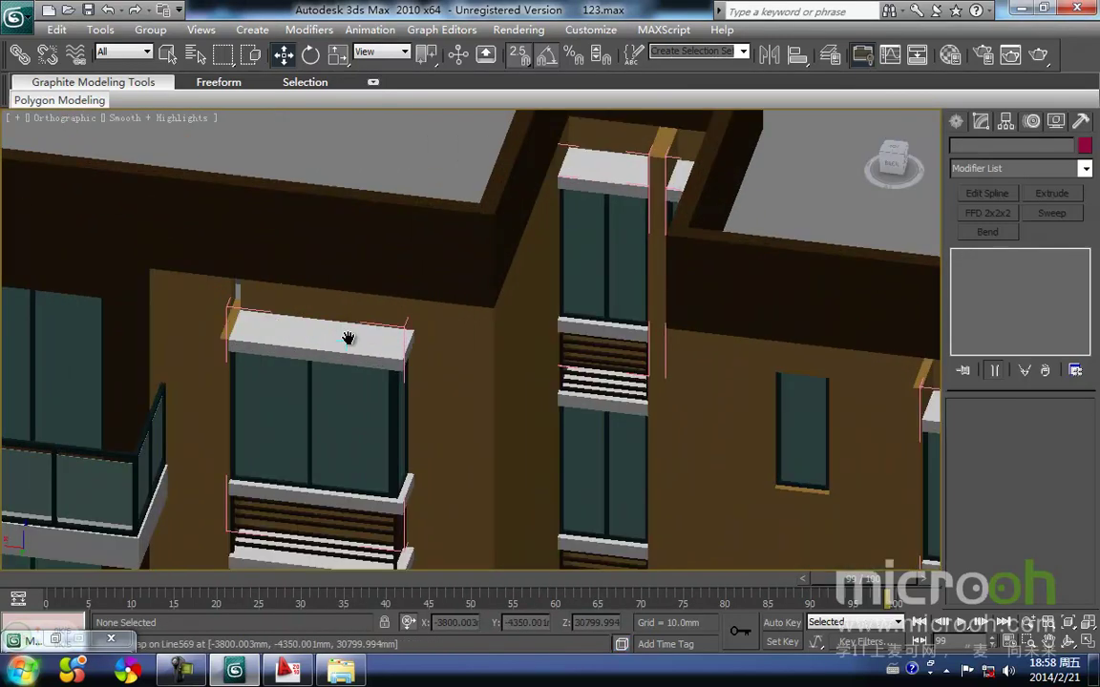
{"action": "middle_click_drag", "start_coordinate": [325, 336], "coordinate": [499, 355]}
{"action": "scroll", "coordinate": [499, 355], "scroll_direction": "up", "scroll_amount": 6}
{"action": "middle_click_drag", "start_coordinate": [414, 327], "coordinate": [459, 368]}
{"action": "scroll", "coordinate": [459, 369], "scroll_direction": "down", "scroll_amount": 2}
{"action": "middle_click_drag", "start_coordinate": [417, 300], "coordinate": [353, 195]}
{"action": "scroll", "coordinate": [458, 276], "scroll_direction": "down", "scroll_amount": 4}
{"action": "scroll", "coordinate": [564, 355], "scroll_direction": "down", "scroll_amount": 2}
{"action": "middle_click_drag", "start_coordinate": [575, 360], "coordinate": [445, 283]}
In the front view, select all the storey groups below the top storey and hide them.
{"action": "key", "text": "f"}
{"action": "key", "text": "z"}
{"action": "scroll", "coordinate": [468, 329], "scroll_direction": "down", "scroll_amount": 6}
{"action": "scroll", "coordinate": [478, 352], "scroll_direction": "up", "scroll_amount": 2}
{"action": "left_click_drag", "start_coordinate": [550, 513], "coordinate": [373, 353]}
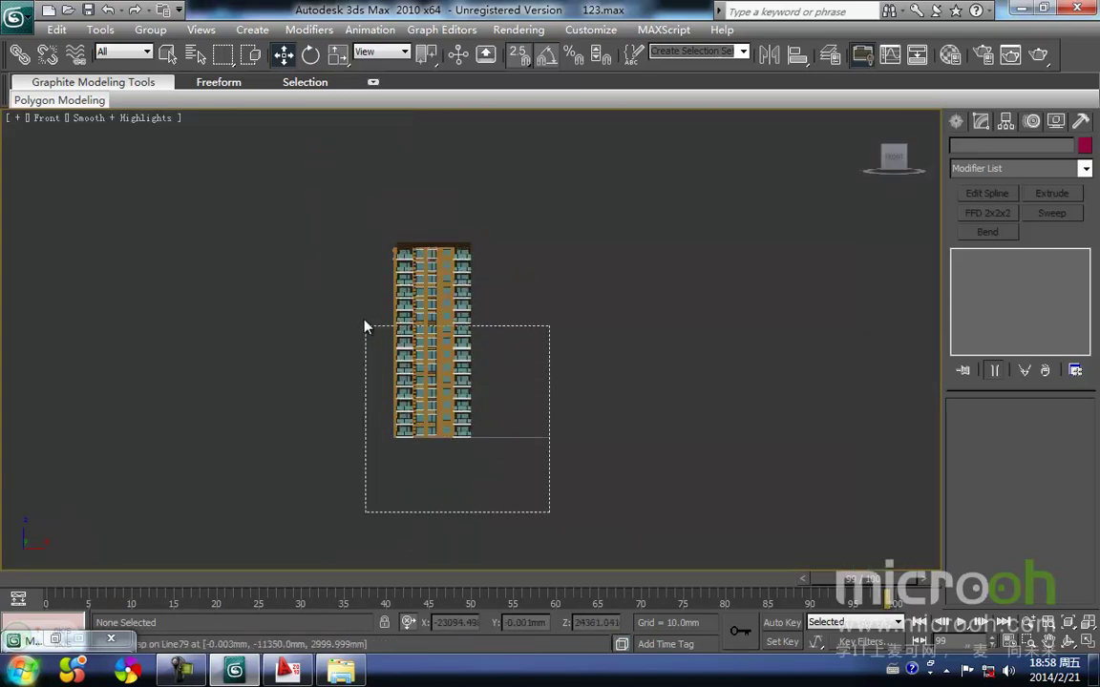
{"action": "left_click_drag", "start_coordinate": [352, 268], "coordinate": [352, 267]}
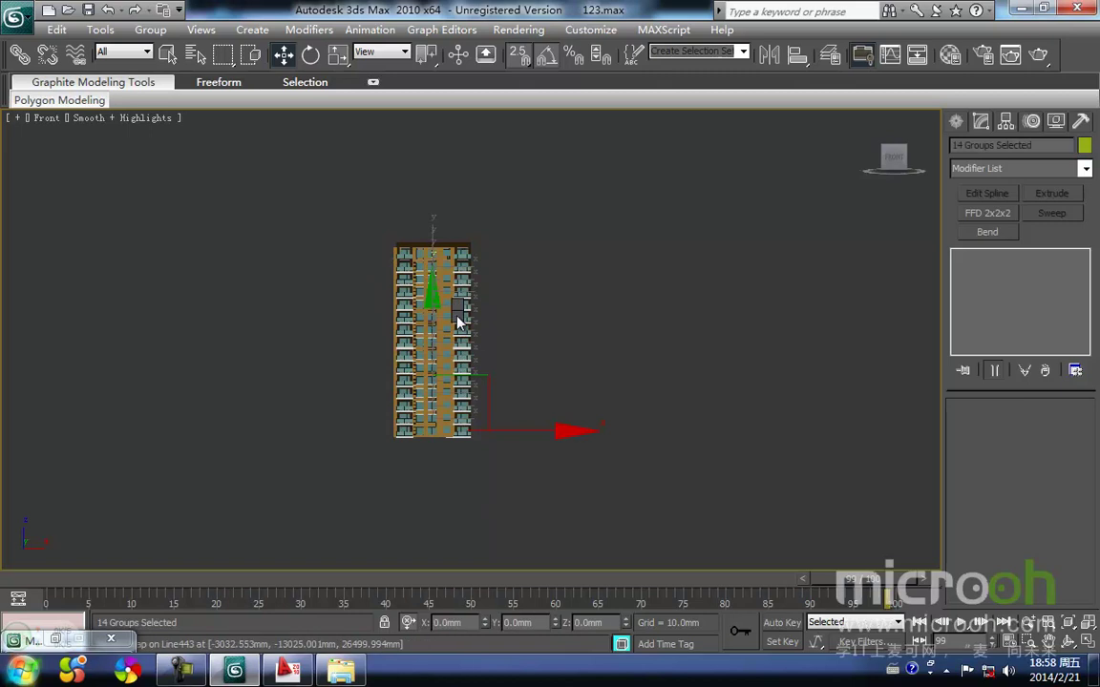
{"action": "right_click", "coordinate": [452, 311]}
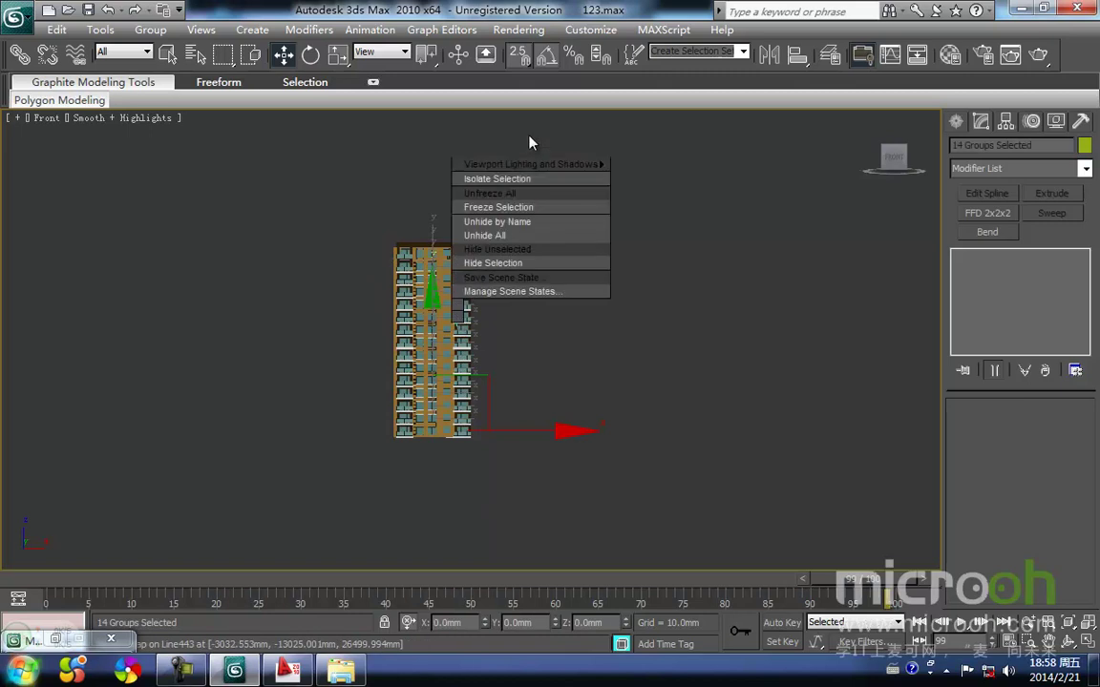
{"action": "left_click", "coordinate": [510, 266]}
Examine the isolated top storey and the area above the window hood beside the balcony.
{"action": "middle_click_drag", "start_coordinate": [476, 277], "coordinate": [611, 410]}
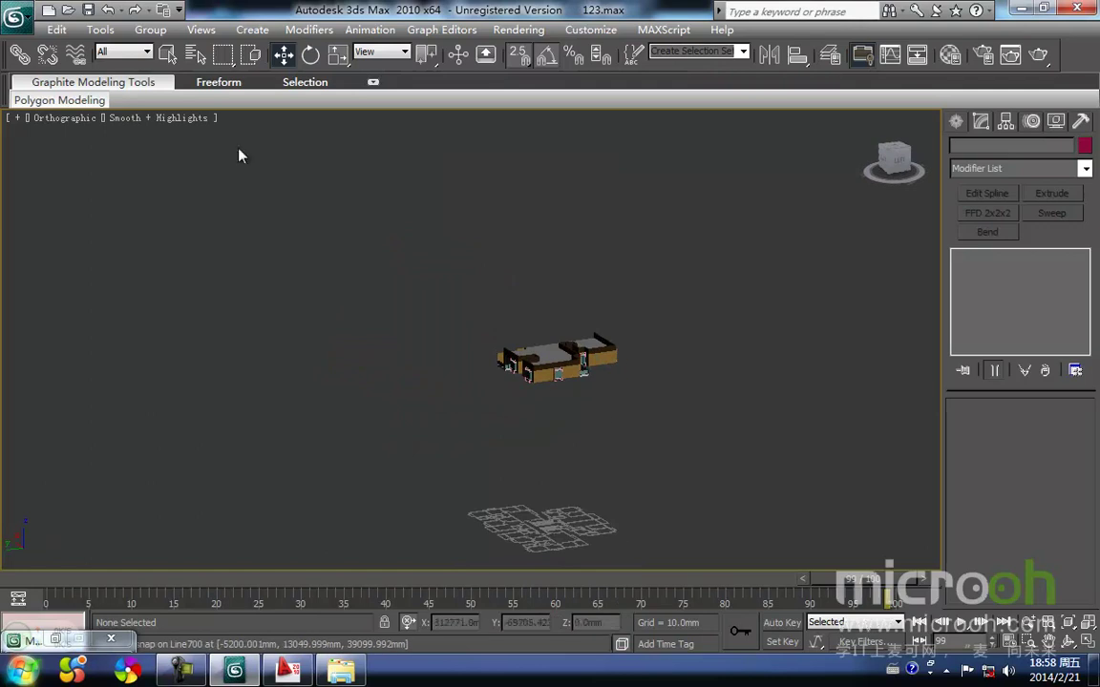
{"action": "middle_click_drag", "start_coordinate": [541, 373], "coordinate": [445, 359]}
{"action": "scroll", "coordinate": [404, 353], "scroll_direction": "up", "scroll_amount": 5}
{"action": "middle_click_drag", "start_coordinate": [302, 386], "coordinate": [456, 334]}
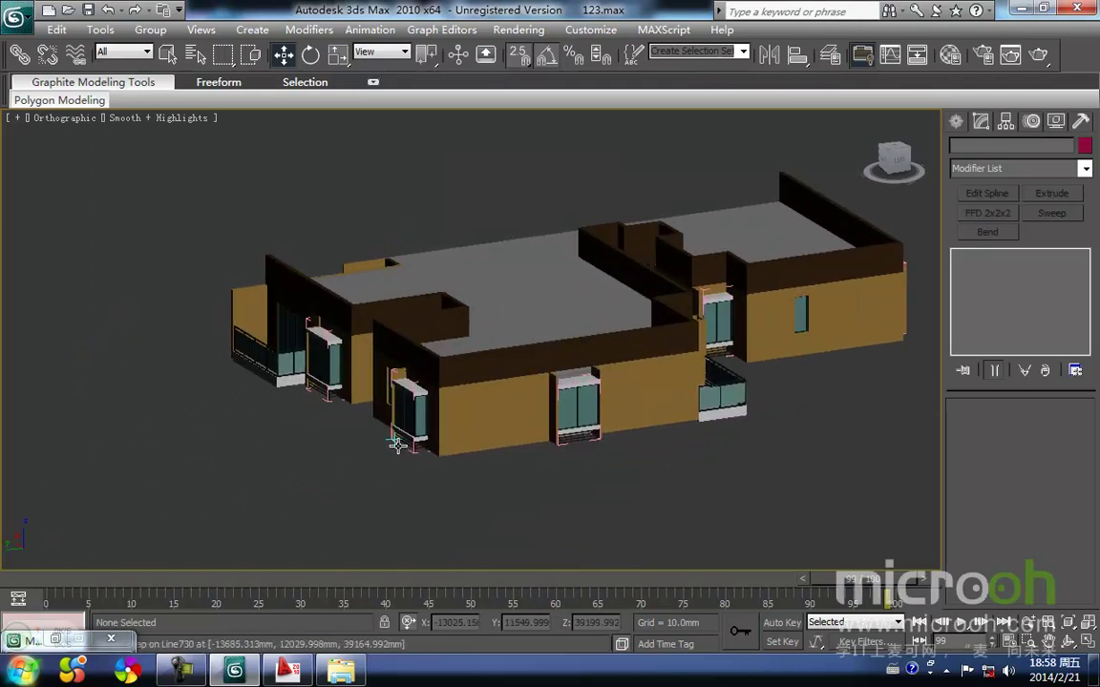
{"action": "middle_click_drag", "start_coordinate": [401, 421], "coordinate": [442, 465], "text": "alt"}
{"action": "scroll", "coordinate": [444, 447], "scroll_direction": "down", "scroll_amount": 5}
{"action": "middle_click_drag", "start_coordinate": [444, 162], "coordinate": [394, 339]}
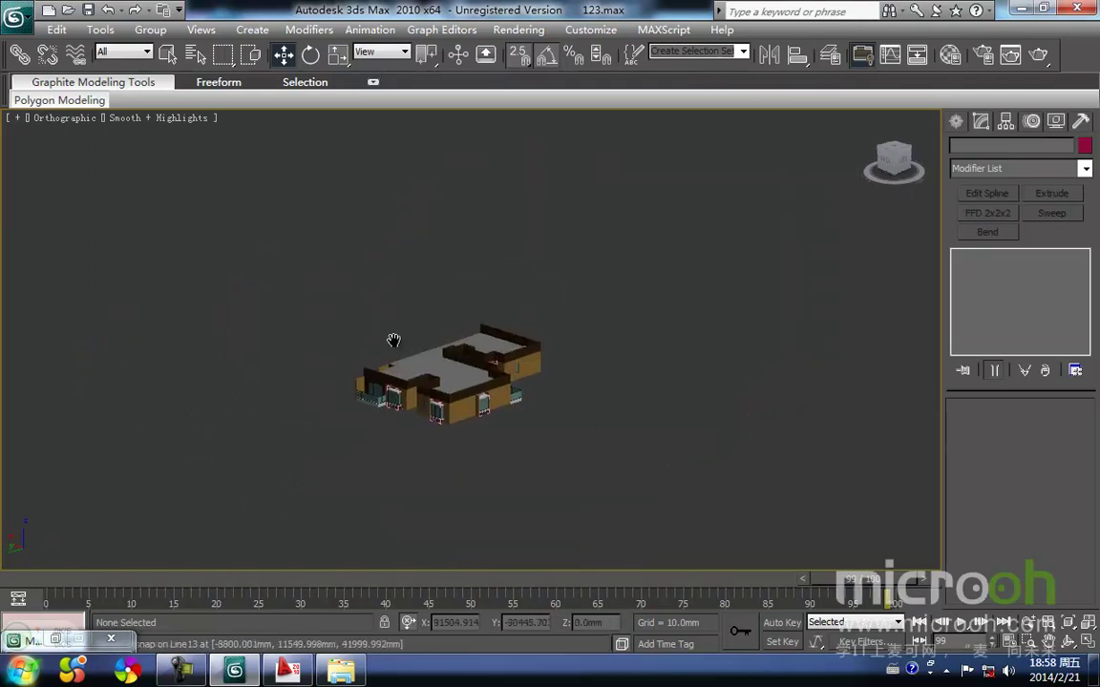
{"action": "scroll", "coordinate": [395, 339], "scroll_direction": "up", "scroll_amount": 10}
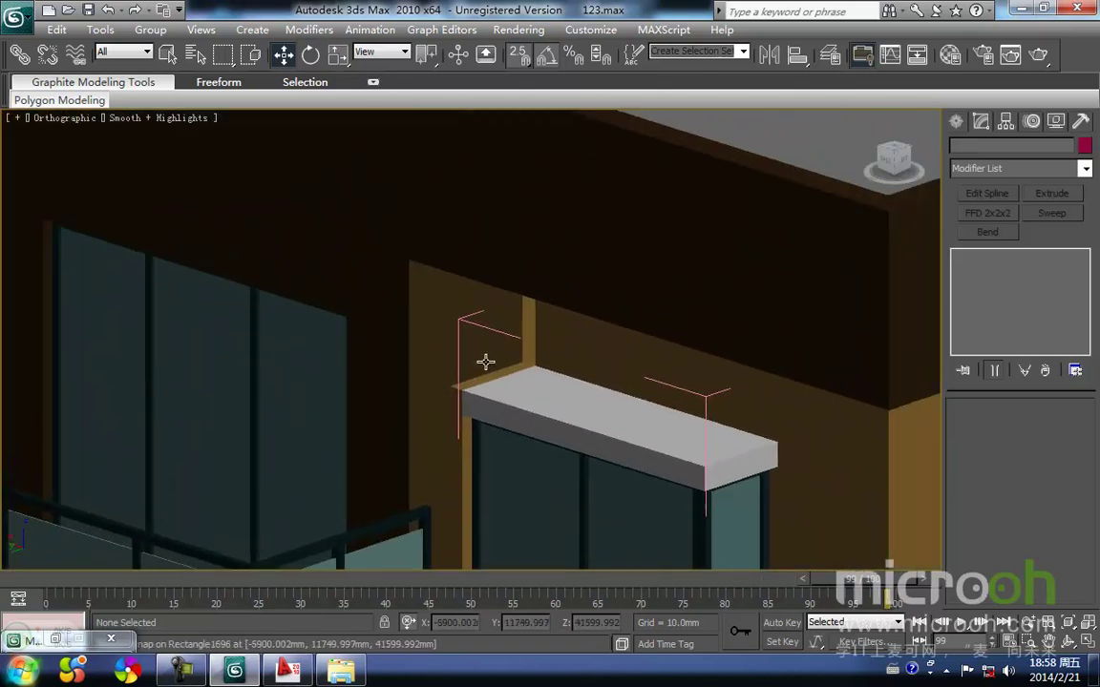
{"action": "left_click", "coordinate": [513, 321]}
{"action": "key", "text": "F3"}
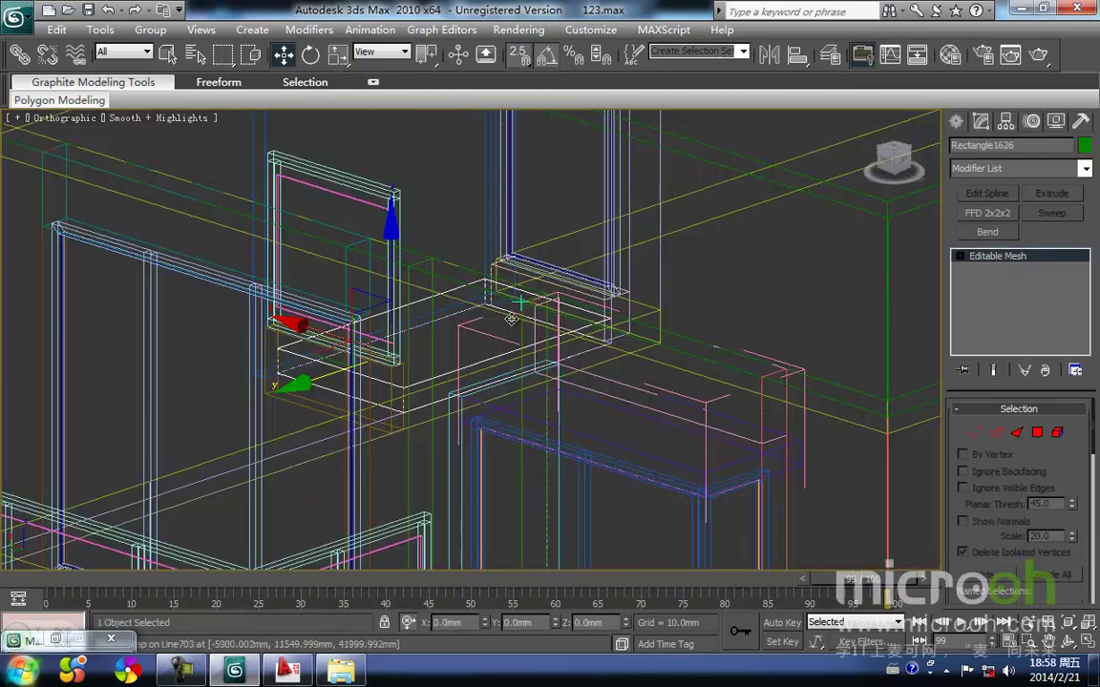
{"action": "key", "text": "F3"}
{"action": "key", "text": "F3"}
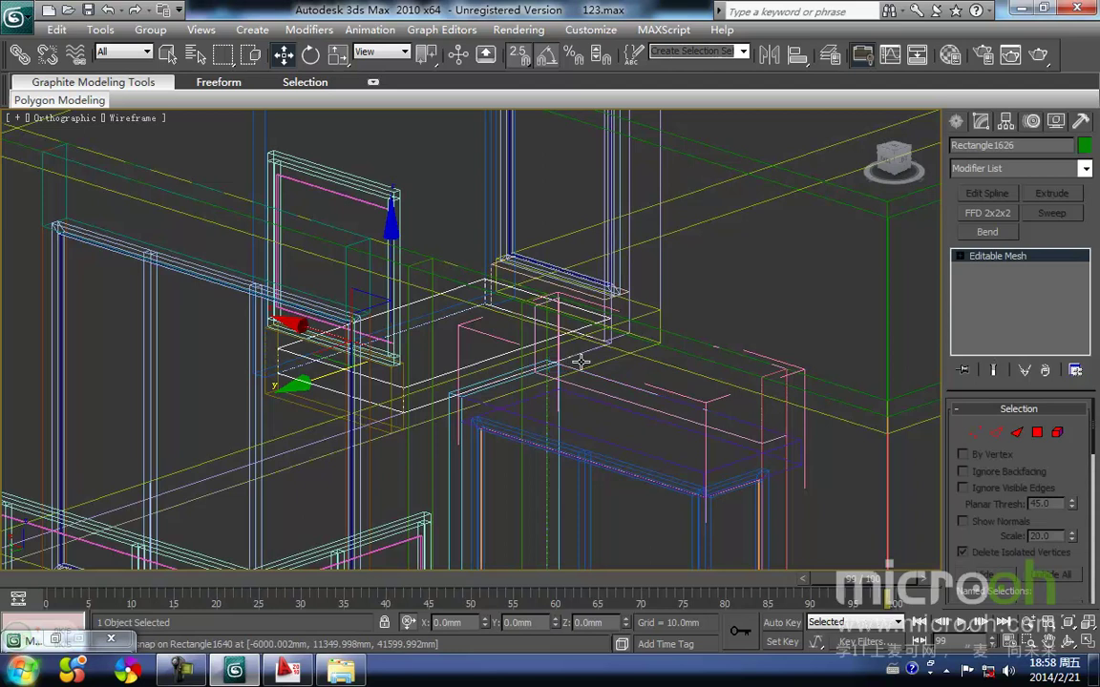
{"action": "key", "text": "F3"}
{"action": "left_click", "coordinate": [571, 354]}
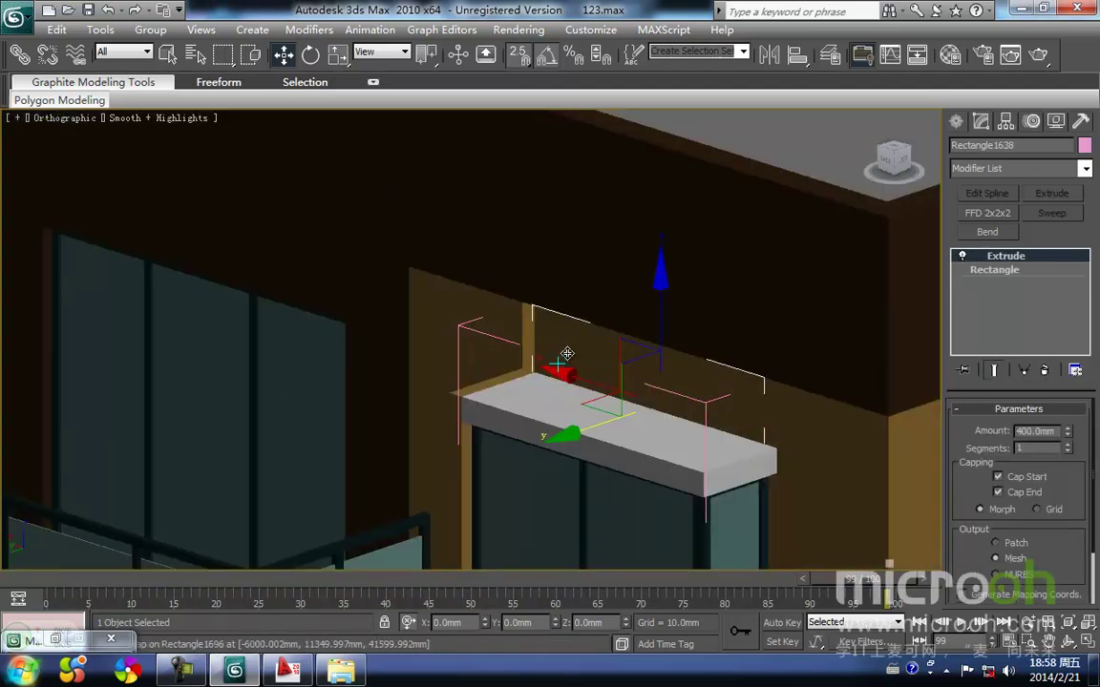
{"action": "left_click", "coordinate": [522, 324], "text": "ctrl"}
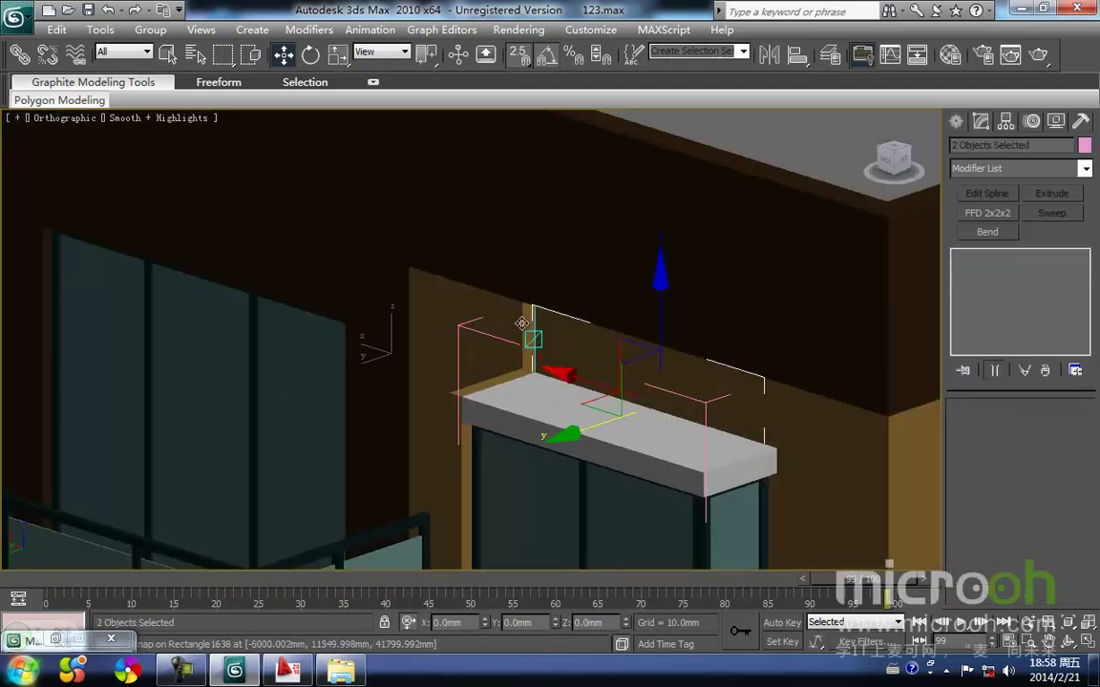
{"action": "key", "text": "F3"}
{"action": "key", "text": "F3"}
{"action": "key", "text": "F3"}
{"action": "scroll", "coordinate": [401, 307], "scroll_direction": "down", "scroll_amount": 3}
{"action": "left_click", "coordinate": [155, 203]}
{"action": "scroll", "coordinate": [520, 357], "scroll_direction": "up", "scroll_amount": 3}
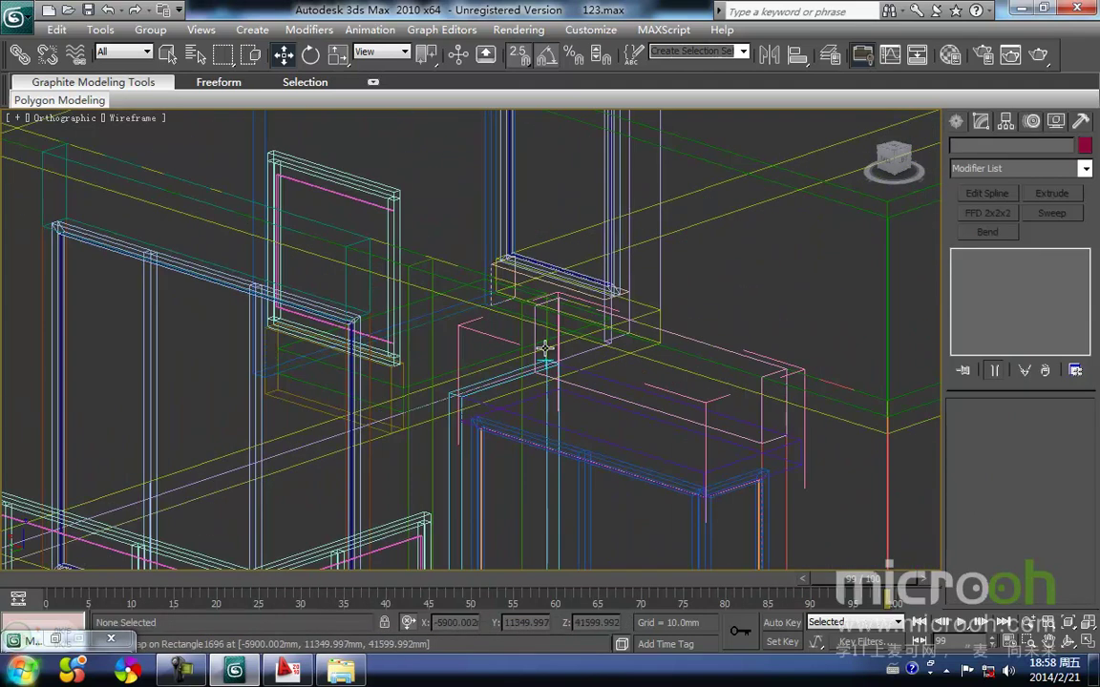
Isolate the wall strip above the window hood together with the trimmed side wall, and select the strip in the top view.
{"action": "left_click", "coordinate": [538, 346]}
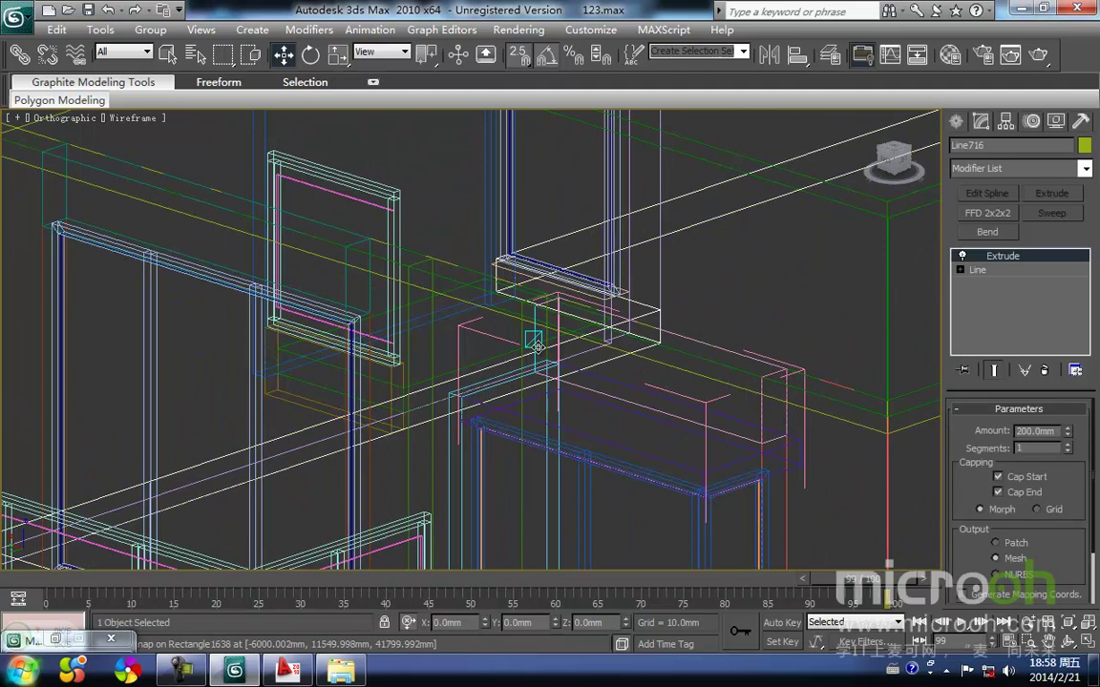
{"action": "left_click", "coordinate": [611, 399]}
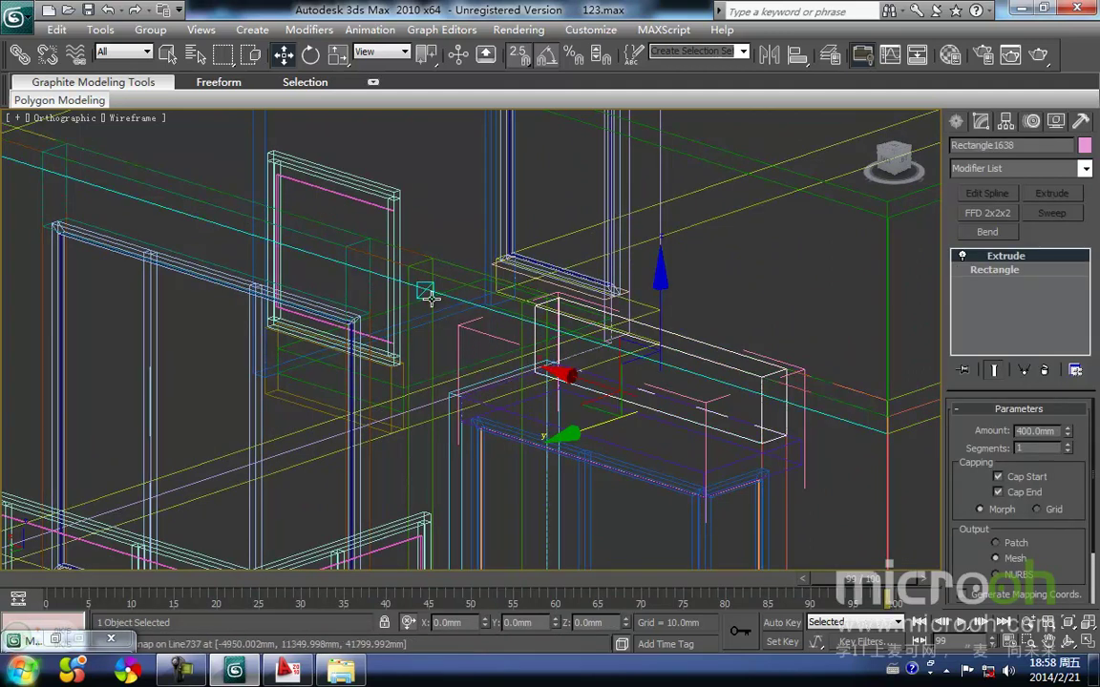
{"action": "left_click", "coordinate": [462, 271], "text": "ctrl"}
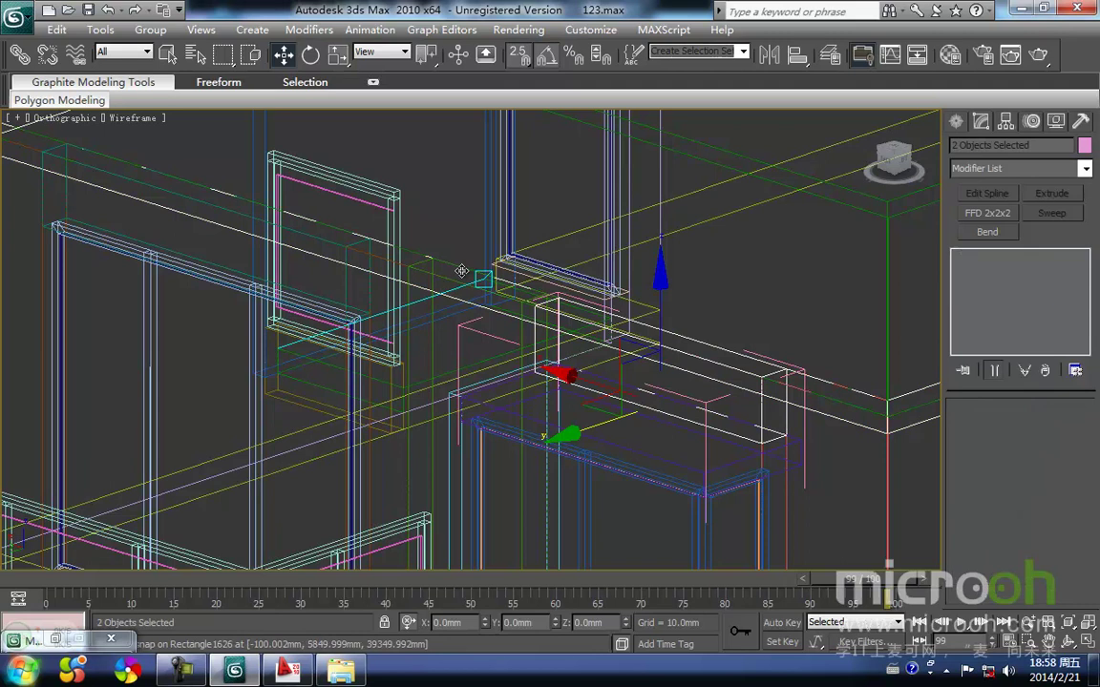
{"action": "left_click", "coordinate": [544, 397]}
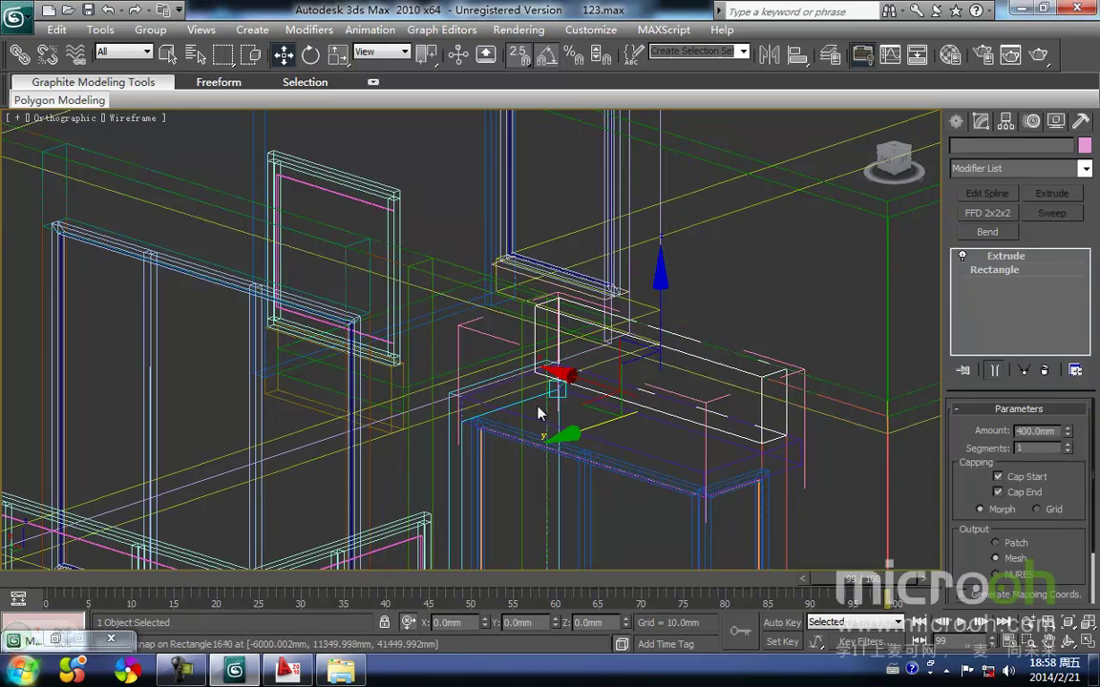
{"action": "left_click", "coordinate": [523, 415], "text": "ctrl"}
{"action": "key", "text": "alt+q"}
{"action": "key", "text": "t"}
{"action": "key", "text": "z"}
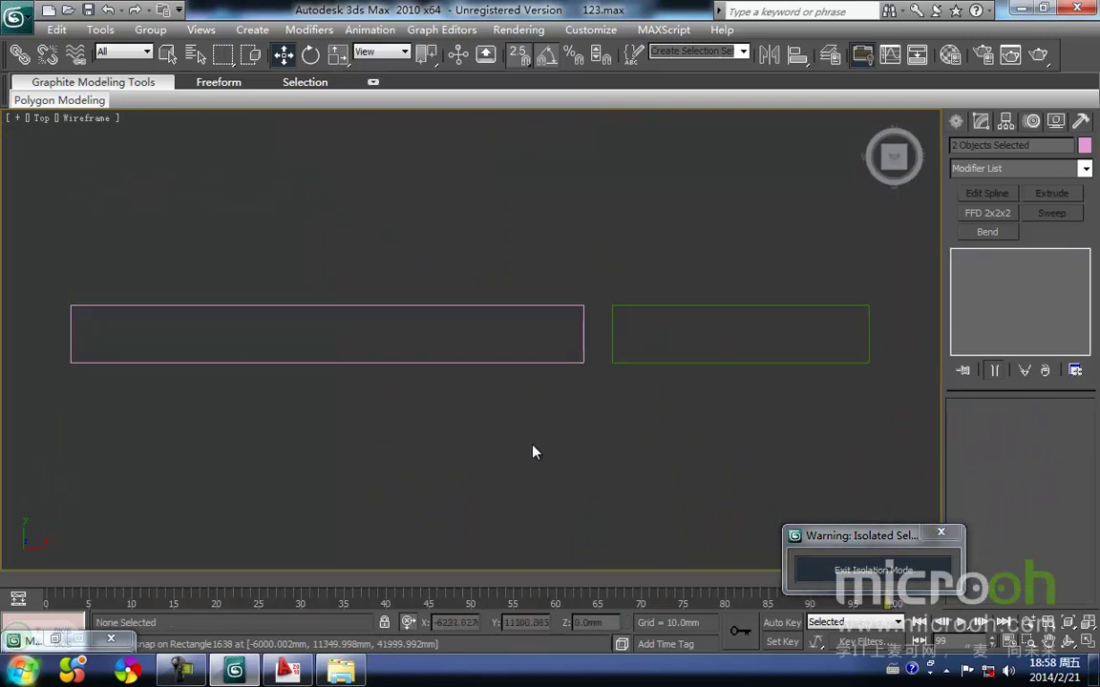
{"action": "left_click", "coordinate": [505, 422]}
{"action": "left_click", "coordinate": [534, 363]}
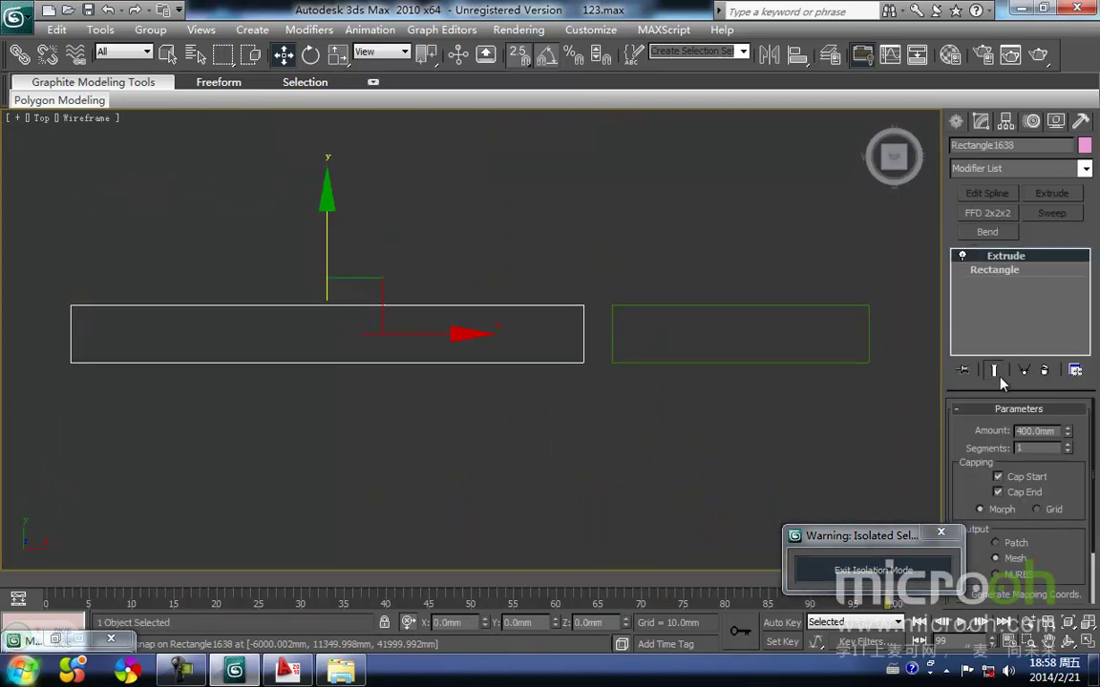
Add an Edit Spline modifier between the base rectangle and the Extrude of the wall strip above the window hood.
{"action": "left_click", "coordinate": [509, 463]}
{"action": "left_click", "coordinate": [458, 363]}
{"action": "left_click", "coordinate": [1002, 271]}
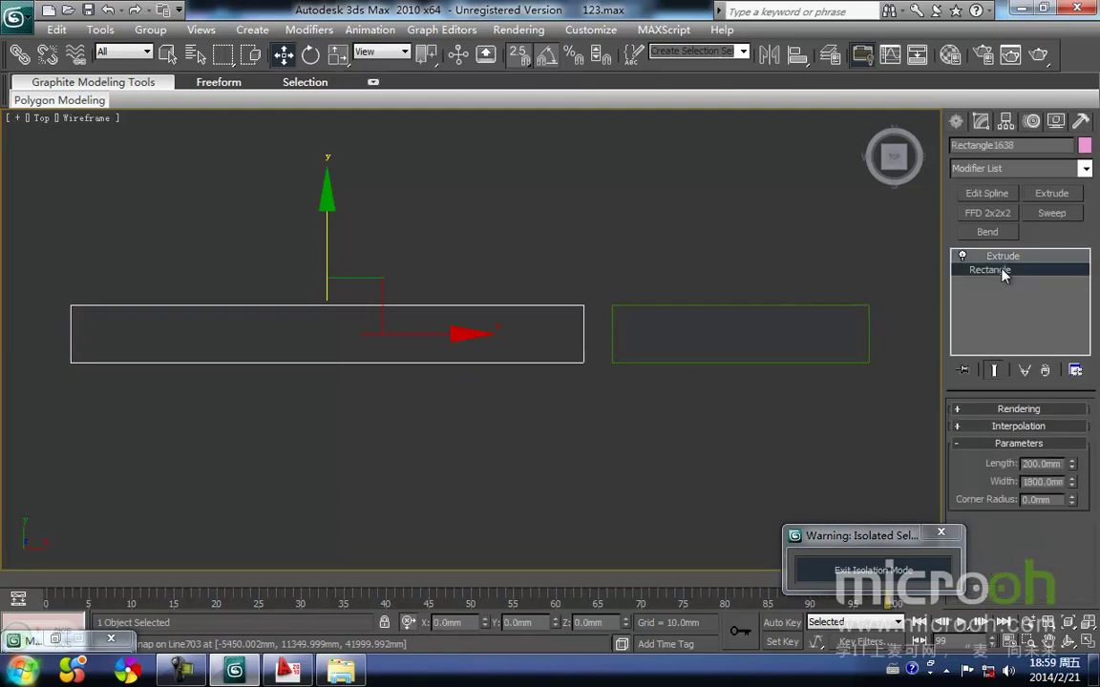
{"action": "left_click", "coordinate": [998, 195]}
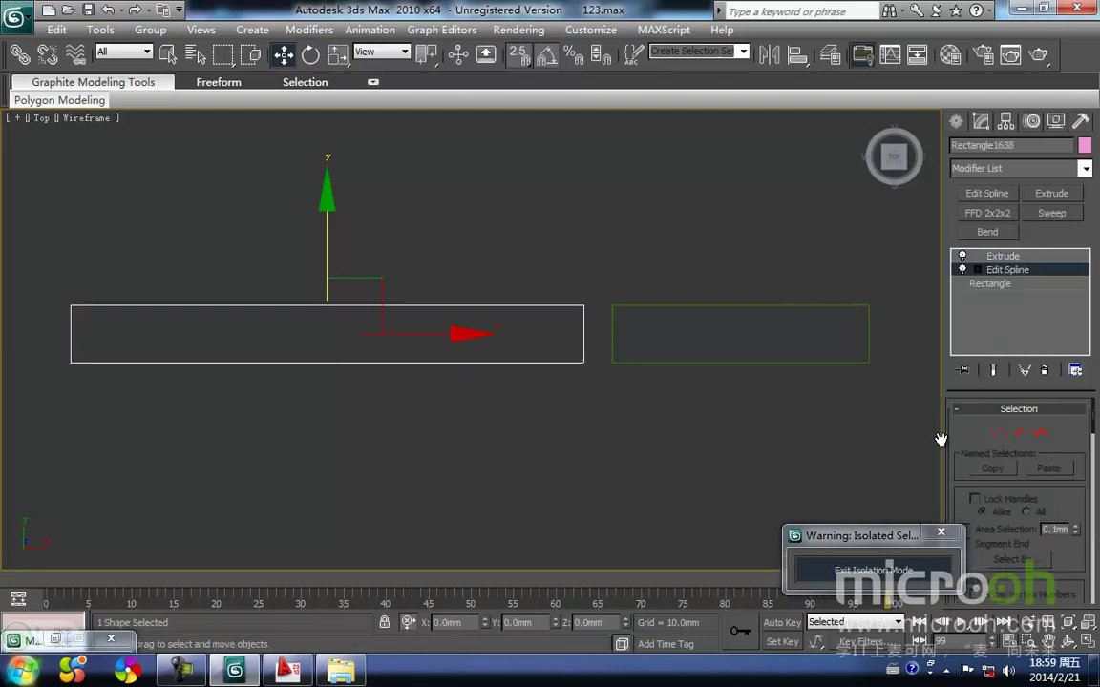
Snap the strip's two end vertices facing the side wall onto that wall's near edge to close the gap, and exit isolation.
{"action": "left_click", "coordinate": [1007, 439]}
{"action": "left_click_drag", "start_coordinate": [551, 276], "coordinate": [644, 439]}
{"action": "key", "text": "space"}
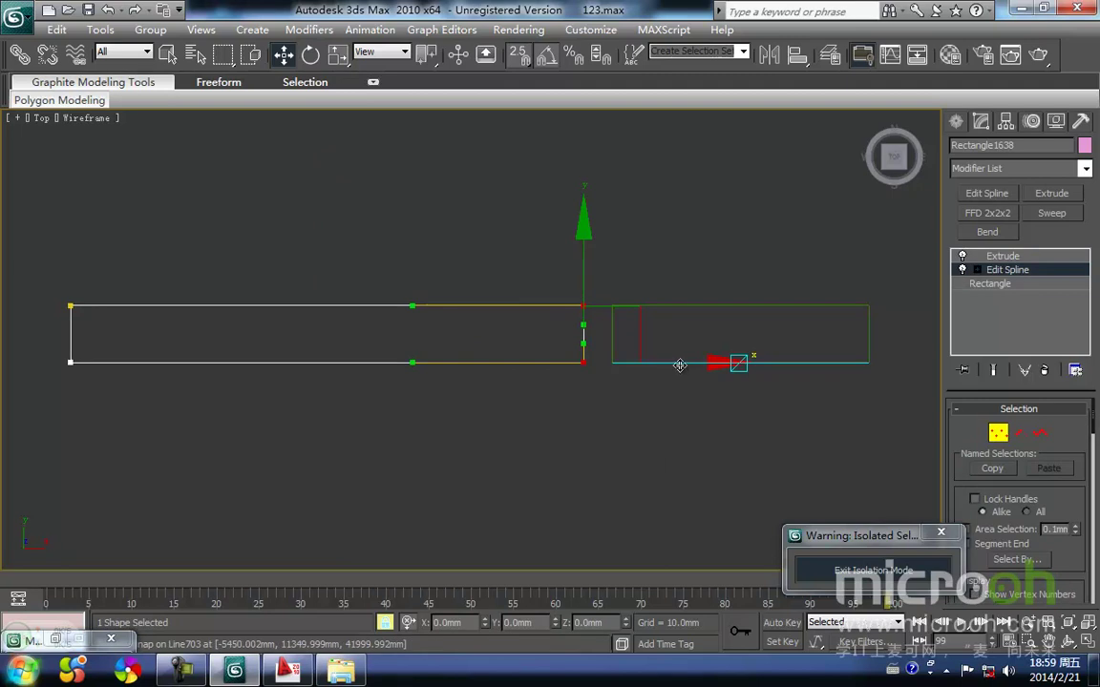
{"action": "left_click_drag", "start_coordinate": [589, 376], "coordinate": [614, 373]}
{"action": "left_click", "coordinate": [640, 426]}
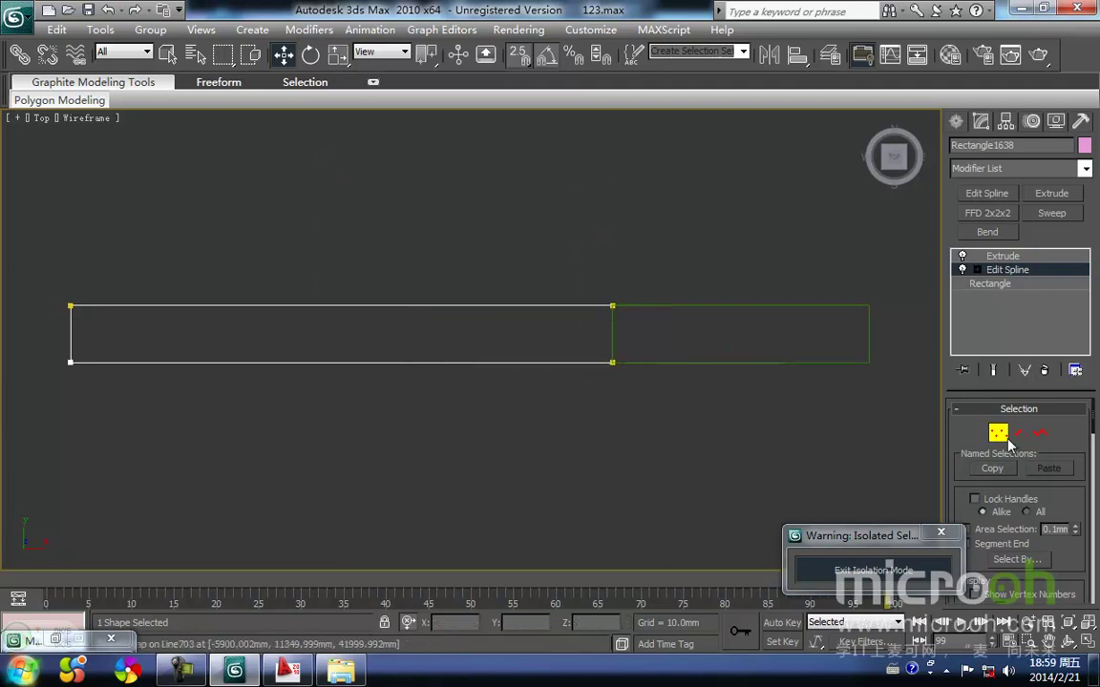
{"action": "left_click", "coordinate": [1006, 439]}
{"action": "left_click", "coordinate": [751, 437]}
{"action": "left_click", "coordinate": [846, 574]}
Examine the shaded top storey's parapet, window hoods and side walls around the bay windows from several angles.
{"action": "middle_click_drag", "start_coordinate": [672, 404], "coordinate": [794, 362]}
{"action": "key", "text": "F3"}
{"action": "scroll", "coordinate": [624, 442], "scroll_direction": "down", "scroll_amount": 10}
{"action": "middle_click_drag", "start_coordinate": [640, 214], "coordinate": [520, 458]}
{"action": "scroll", "coordinate": [458, 495], "scroll_direction": "up", "scroll_amount": 4}
{"action": "scroll", "coordinate": [428, 487], "scroll_direction": "down", "scroll_amount": 2}
{"action": "middle_click_drag", "start_coordinate": [428, 487], "coordinate": [444, 396]}
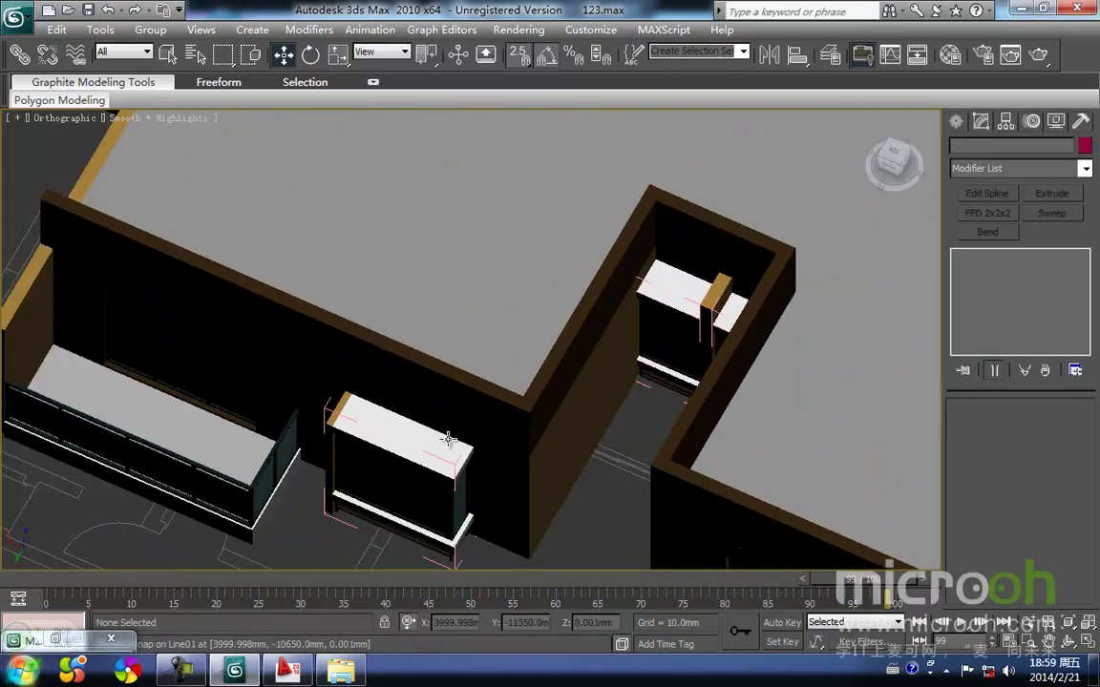
{"action": "scroll", "coordinate": [439, 483], "scroll_direction": "down", "scroll_amount": 2}
{"action": "middle_click_drag", "start_coordinate": [439, 483], "coordinate": [344, 570]}
{"action": "middle_click_drag", "start_coordinate": [439, 400], "coordinate": [373, 486]}
{"action": "middle_click_drag", "start_coordinate": [586, 449], "coordinate": [376, 464]}
{"action": "scroll", "coordinate": [508, 462], "scroll_direction": "up", "scroll_amount": 2}
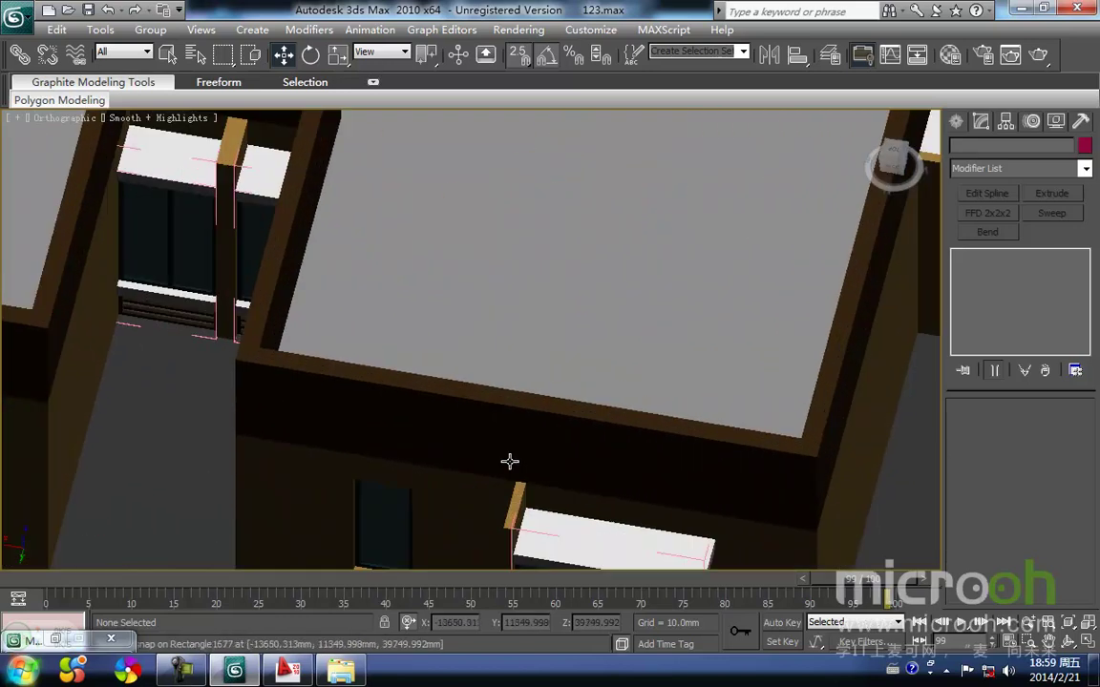
{"action": "middle_click_drag", "start_coordinate": [508, 462], "coordinate": [375, 362]}
{"action": "scroll", "coordinate": [375, 362], "scroll_direction": "down", "scroll_amount": 5}
{"action": "middle_click_drag", "start_coordinate": [442, 420], "coordinate": [506, 422], "text": "alt"}
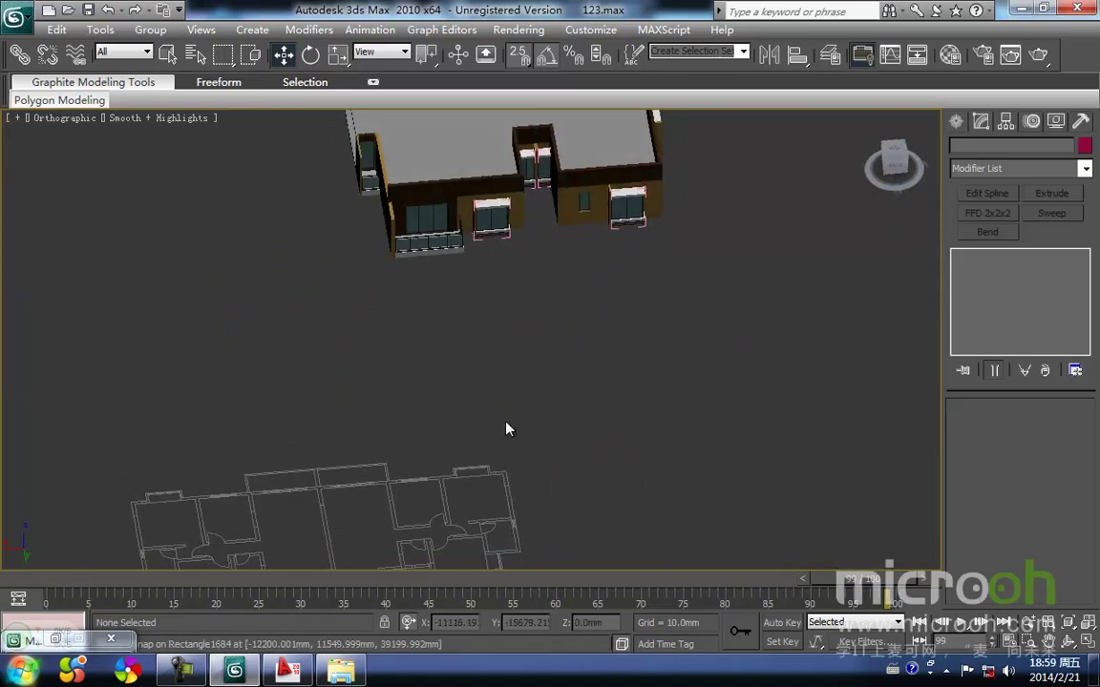